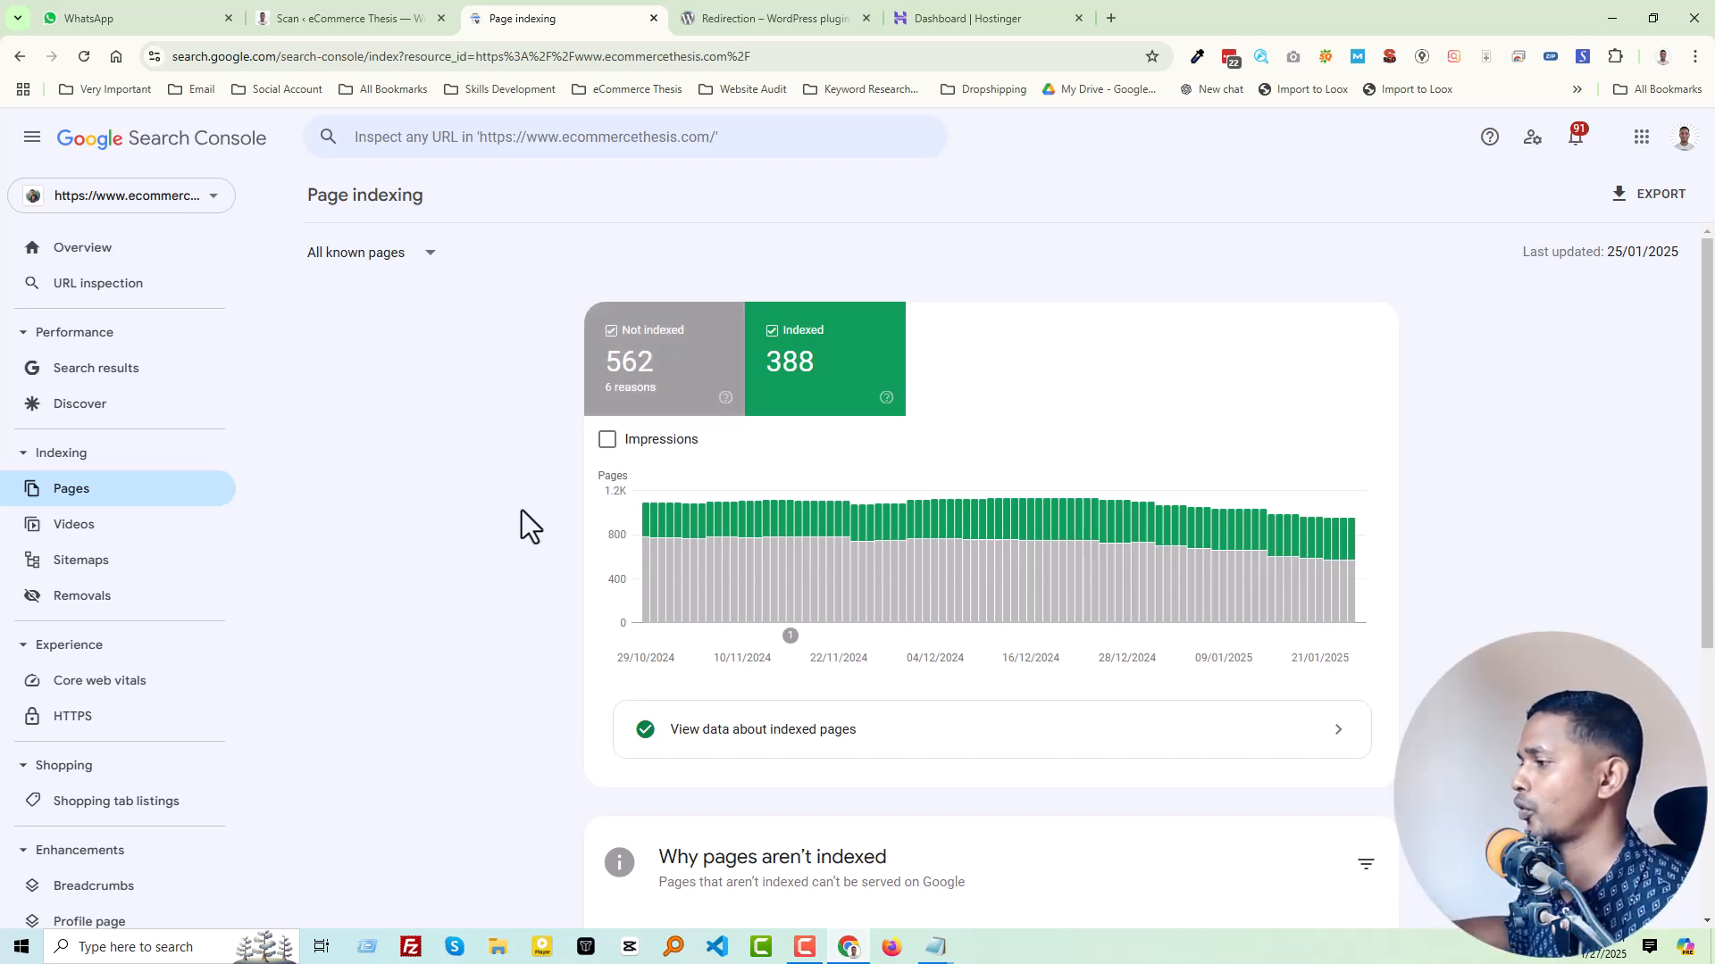
Step: Open the Page with redirect report from the non-indexed reasons and examine its affected pages chart and example URLs
scroll(529, 527, "down", 4)
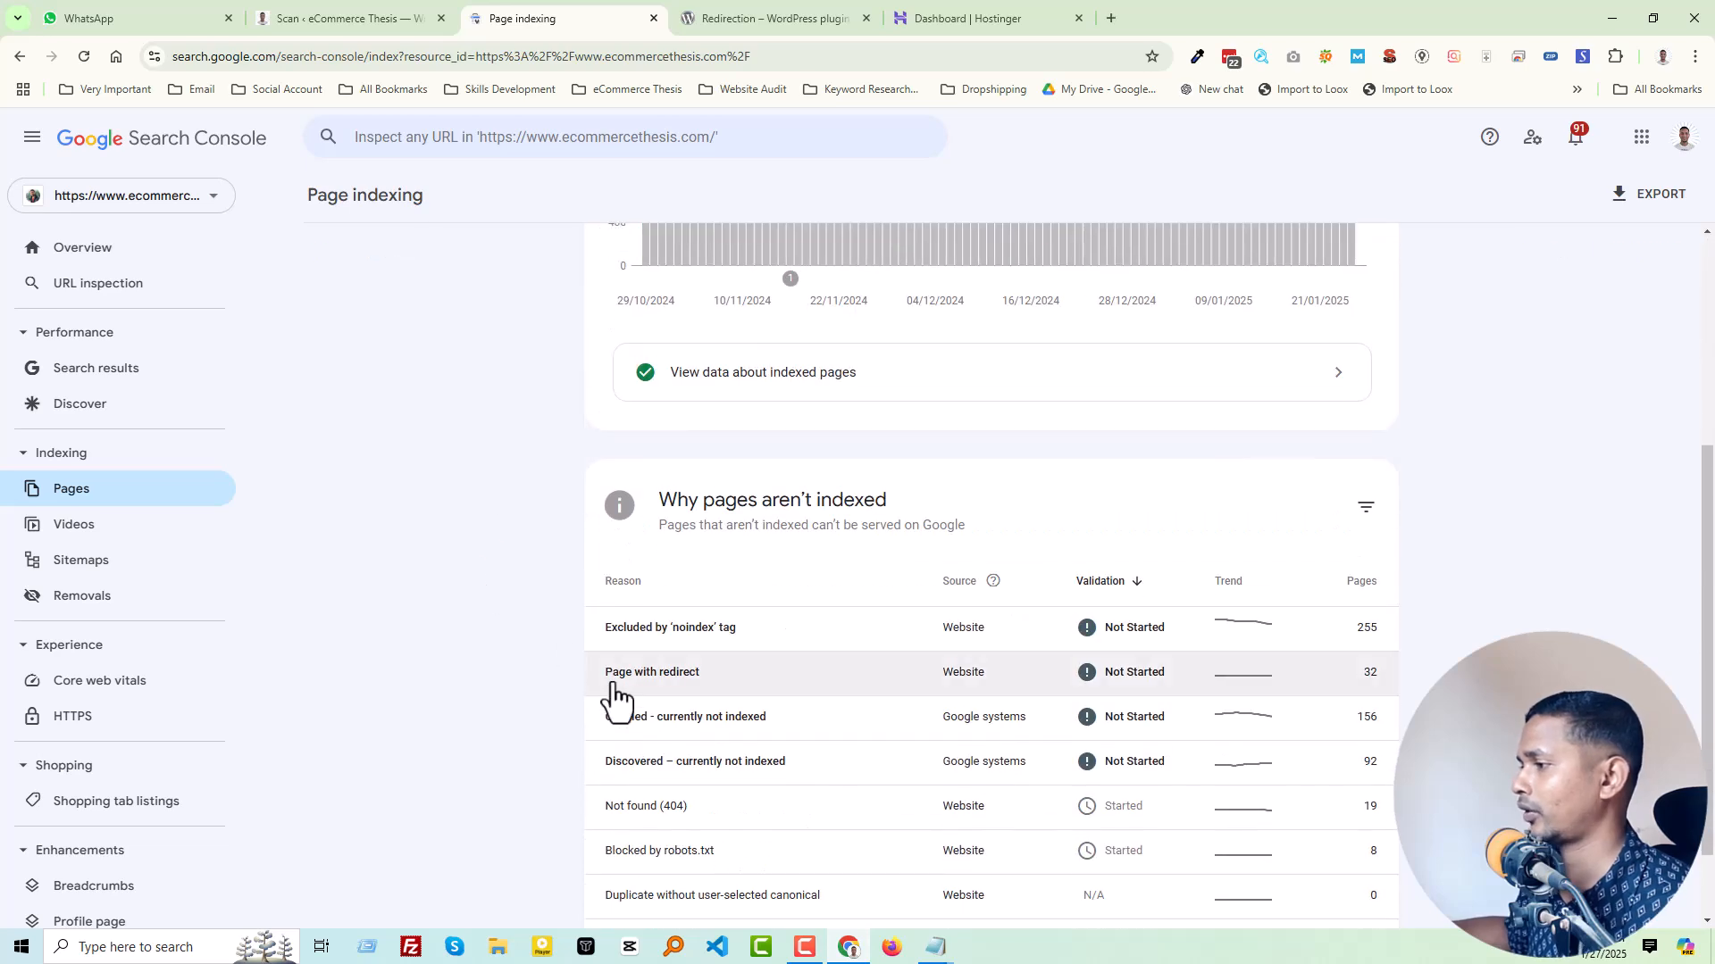
left_click(688, 683)
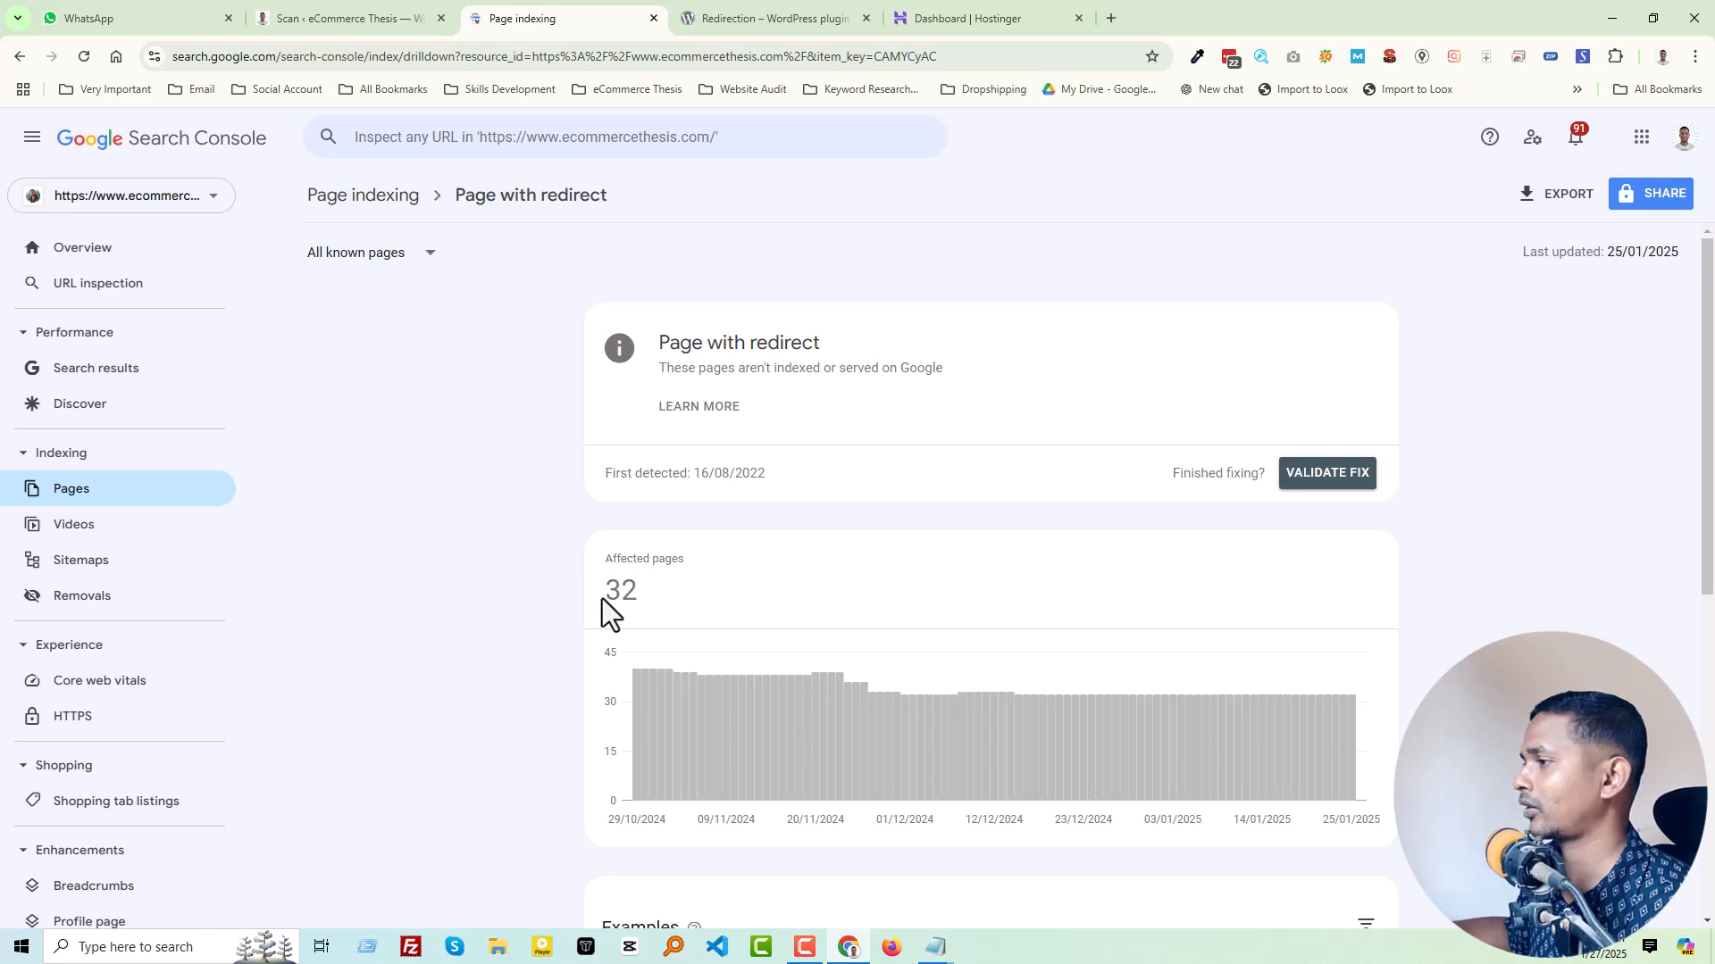
scroll(669, 594, "down", 7)
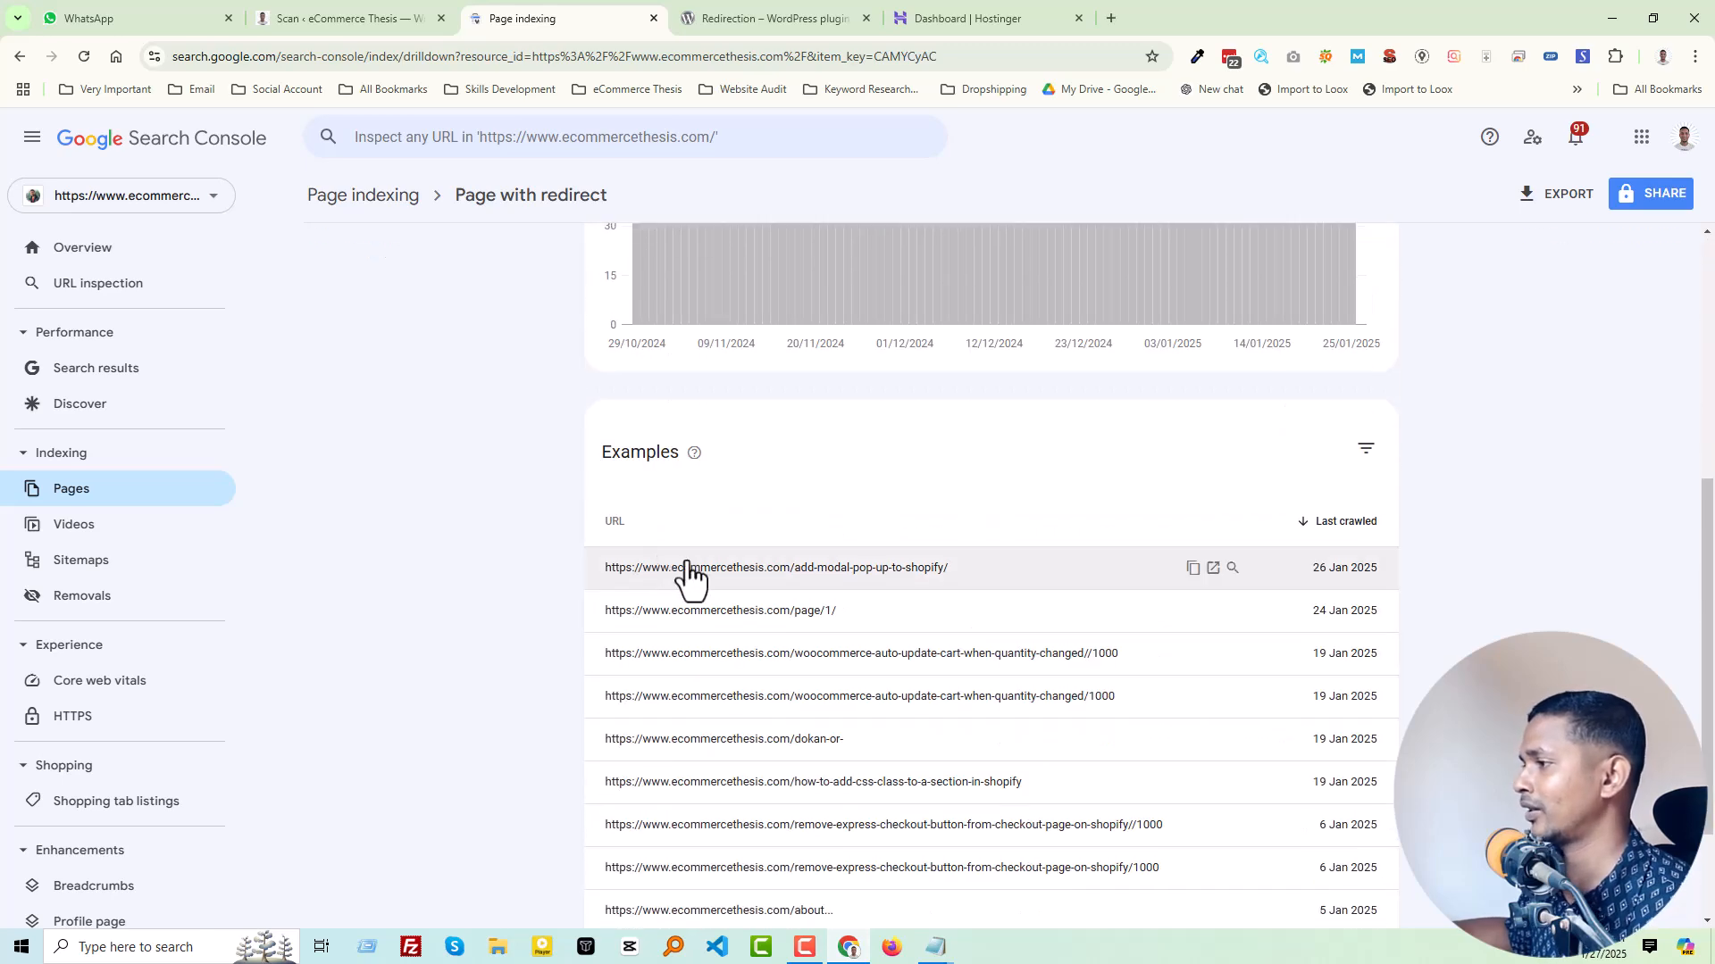
scroll(786, 725, "up", 5)
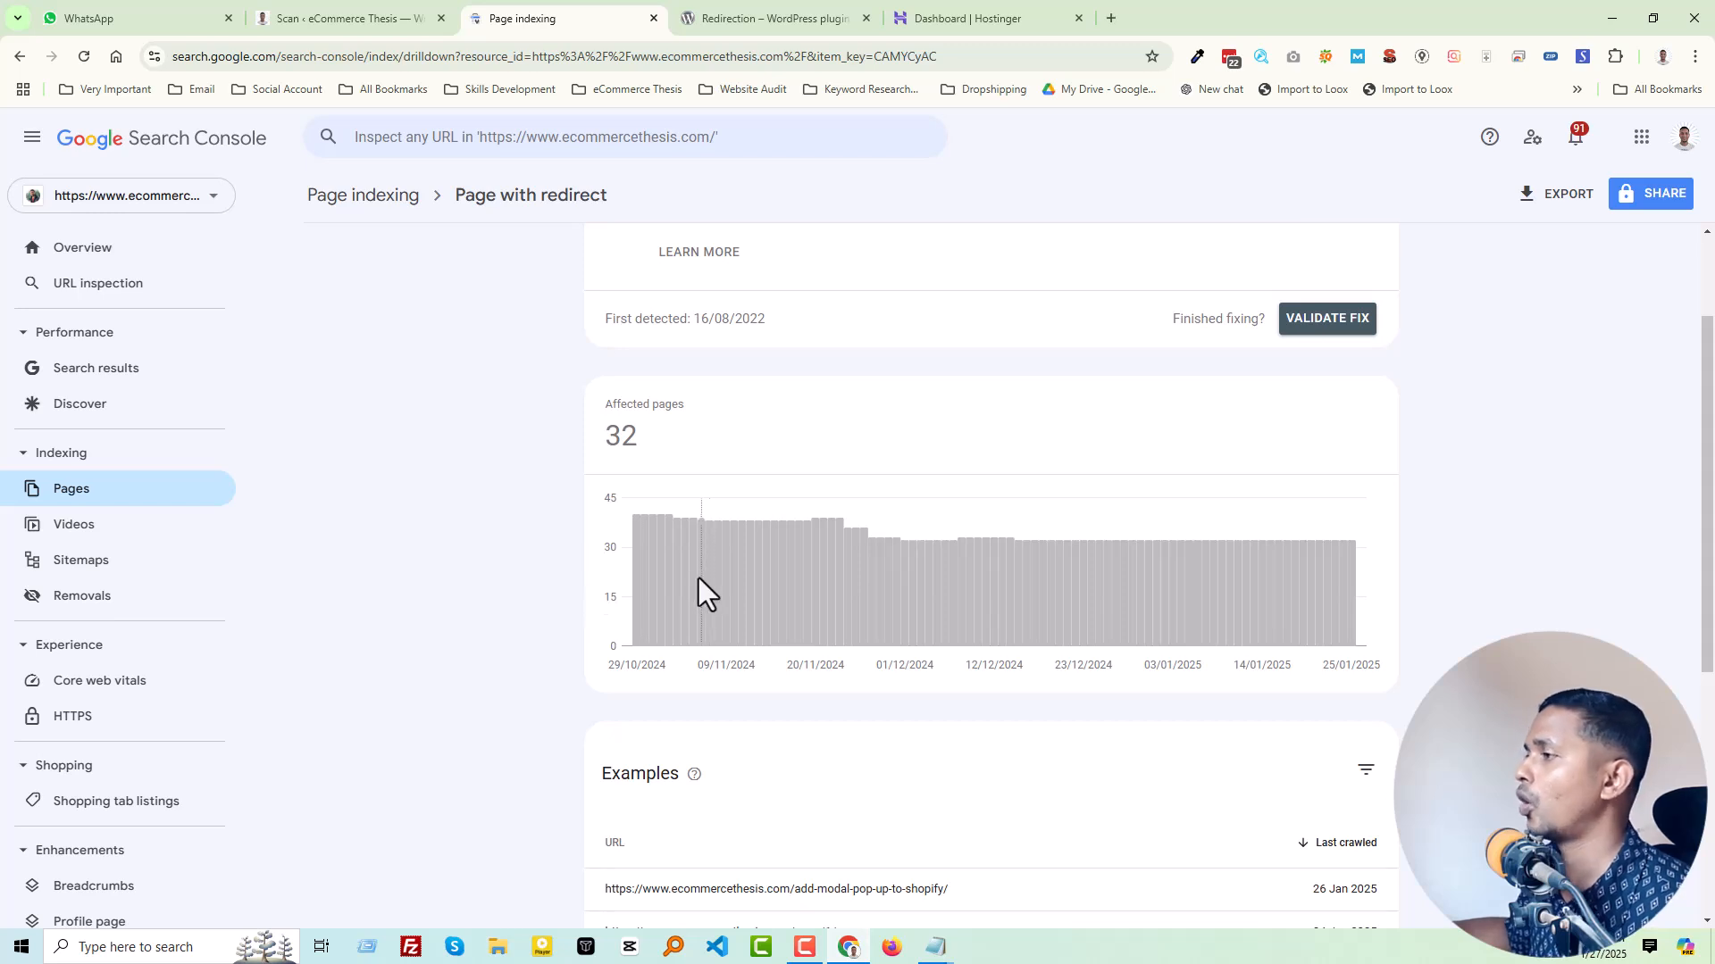
mouse_move(623, 553)
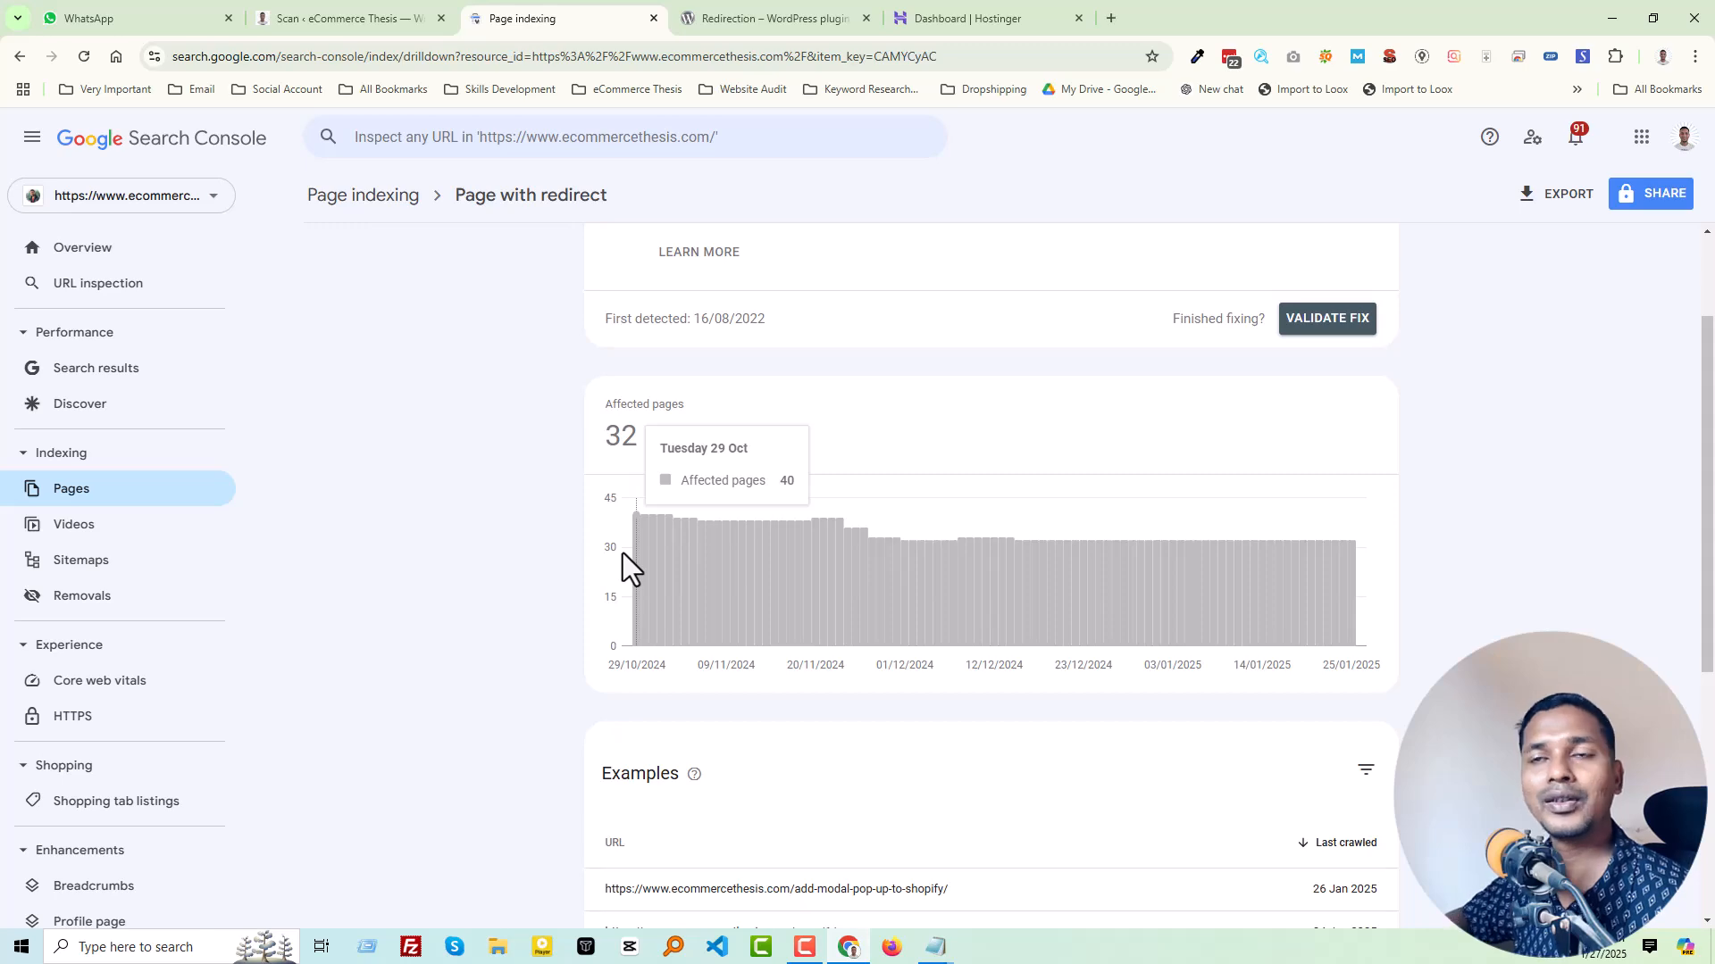
Step: Look at the Redirection plugin's page on WordPress.org and return to the Page with redirect report
left_click(800, 18)
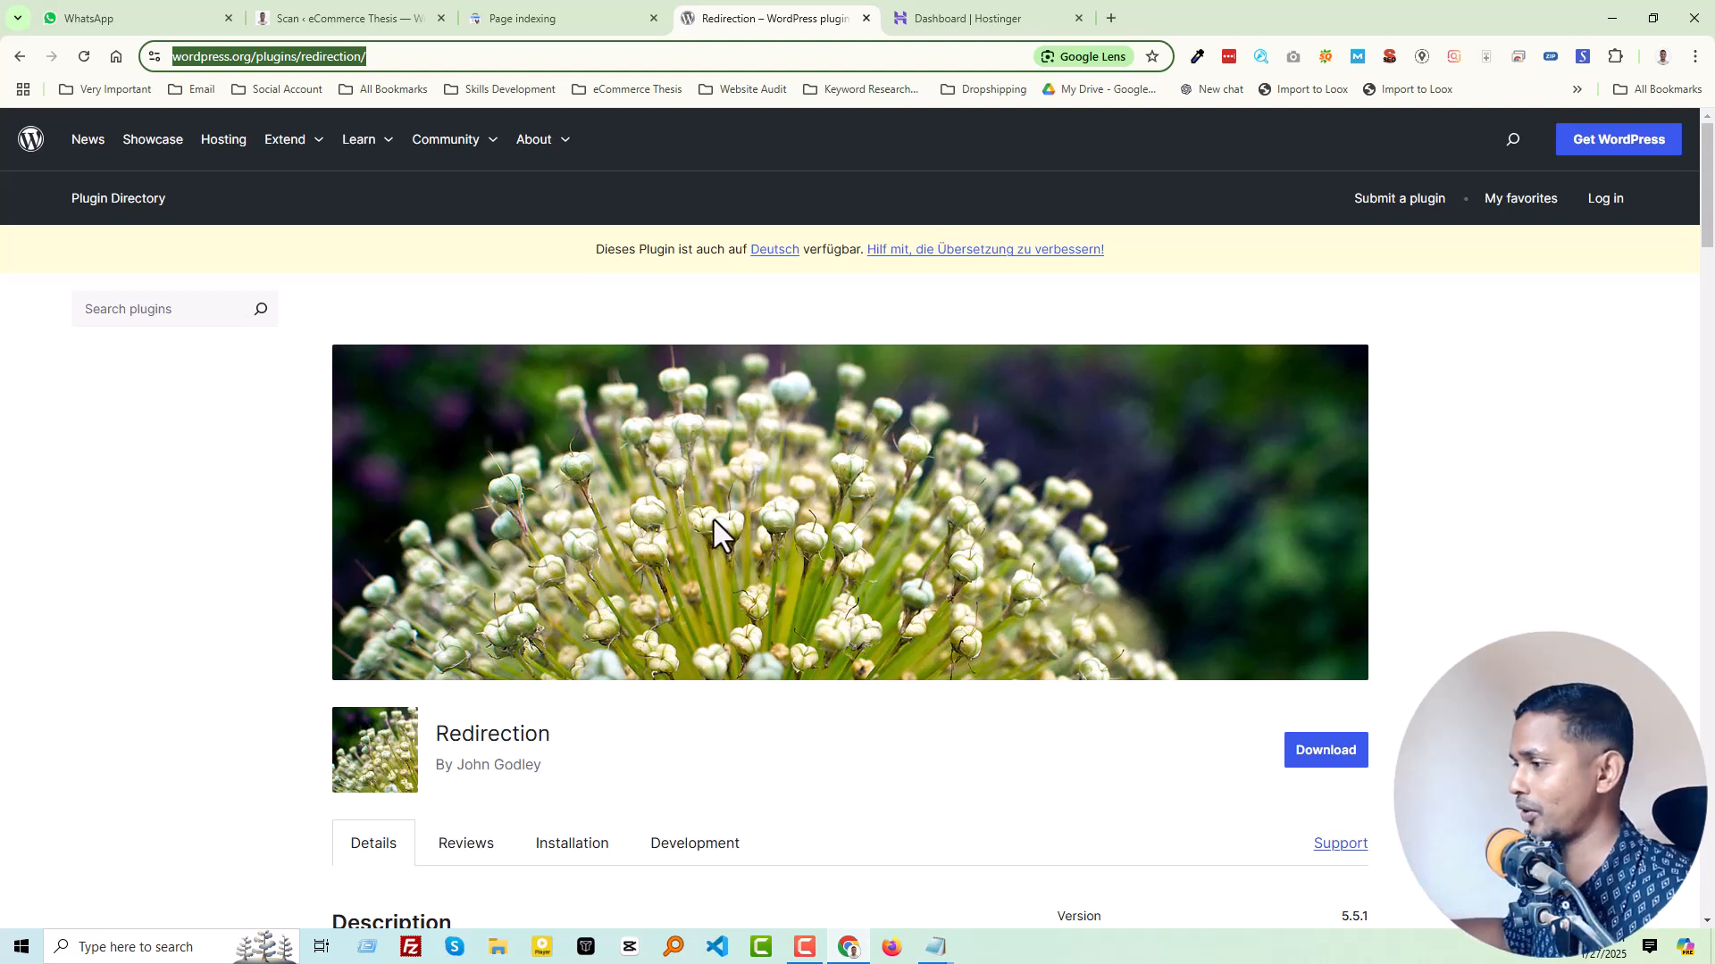
left_click(549, 17)
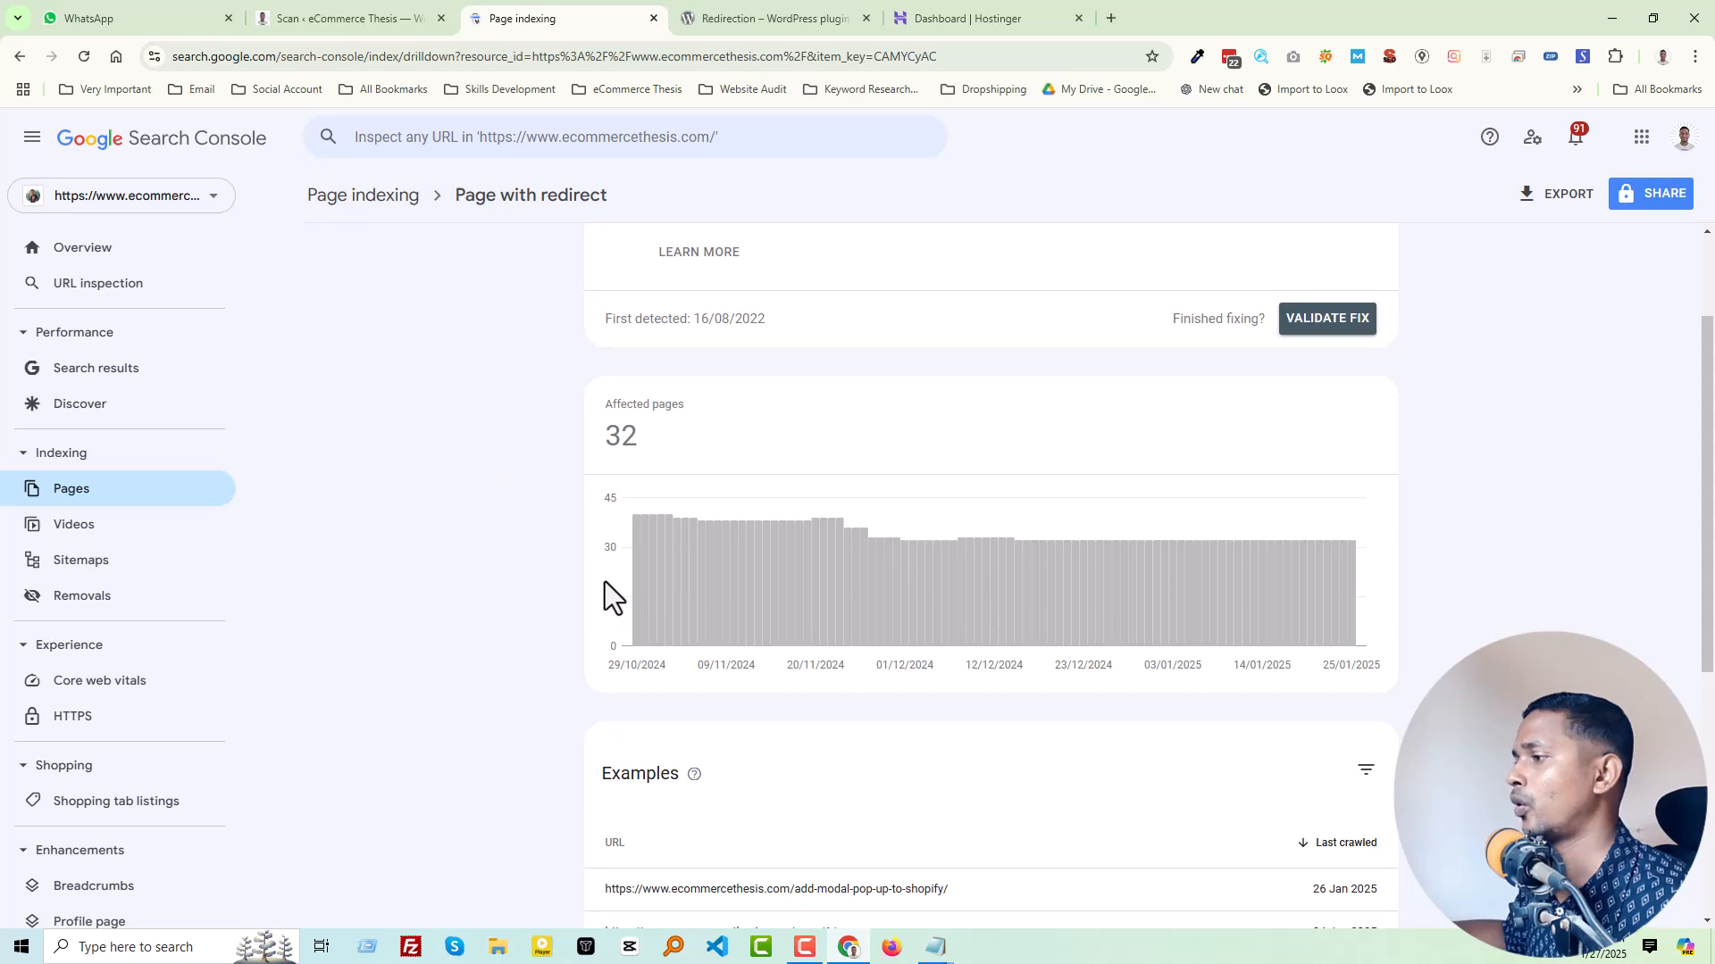
Step: Copy the example URL ending in /add-modal-pop-up-to-shopify/ into the blank Untitled-13 file in VS Code, moved down to line 12
scroll(500, 427, "down", 5)
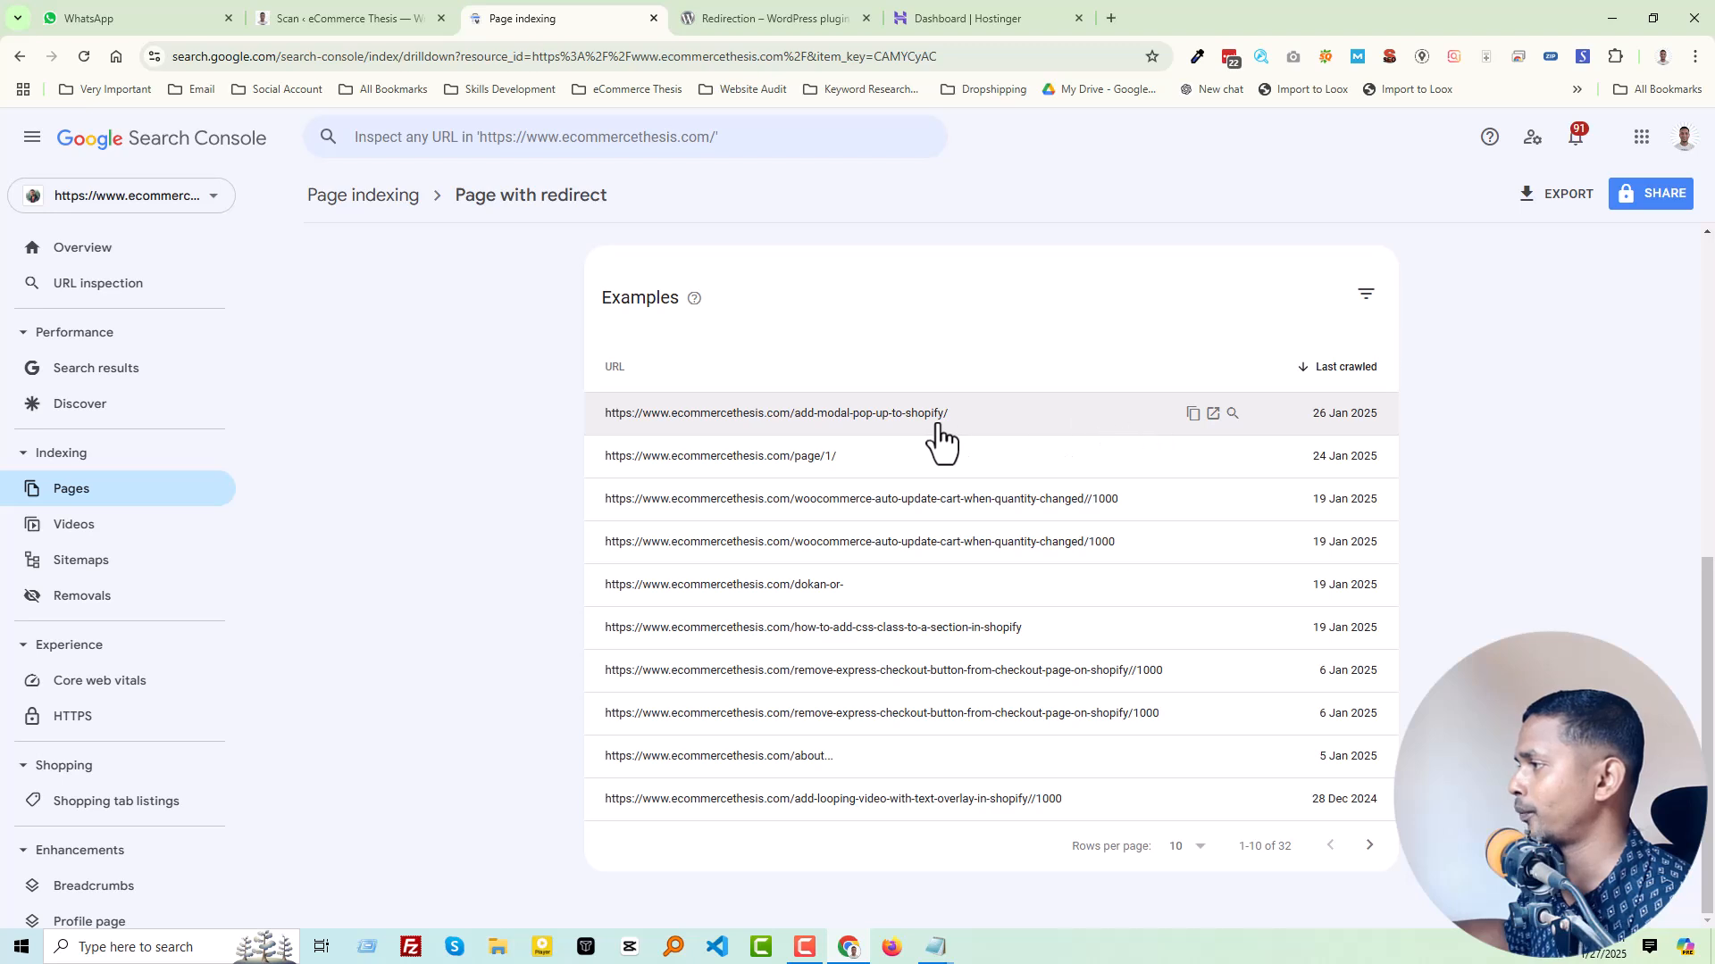
left_click_drag(969, 415, 600, 420)
key("ctrl+c")
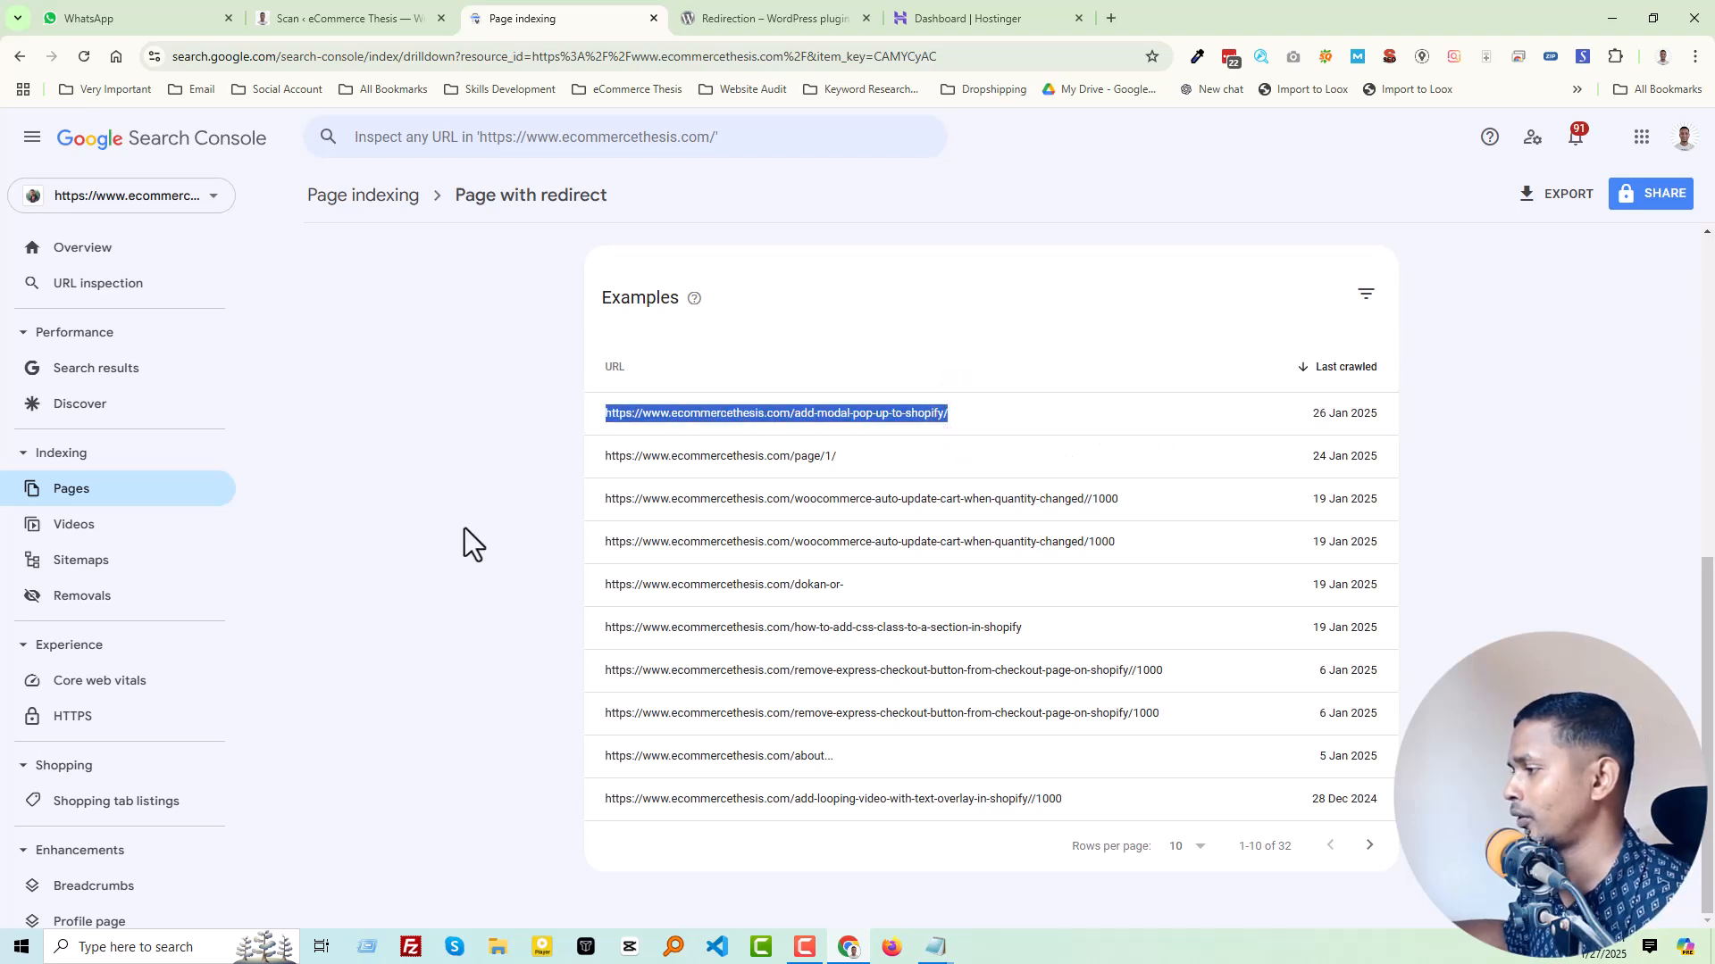
left_click(1055, 423)
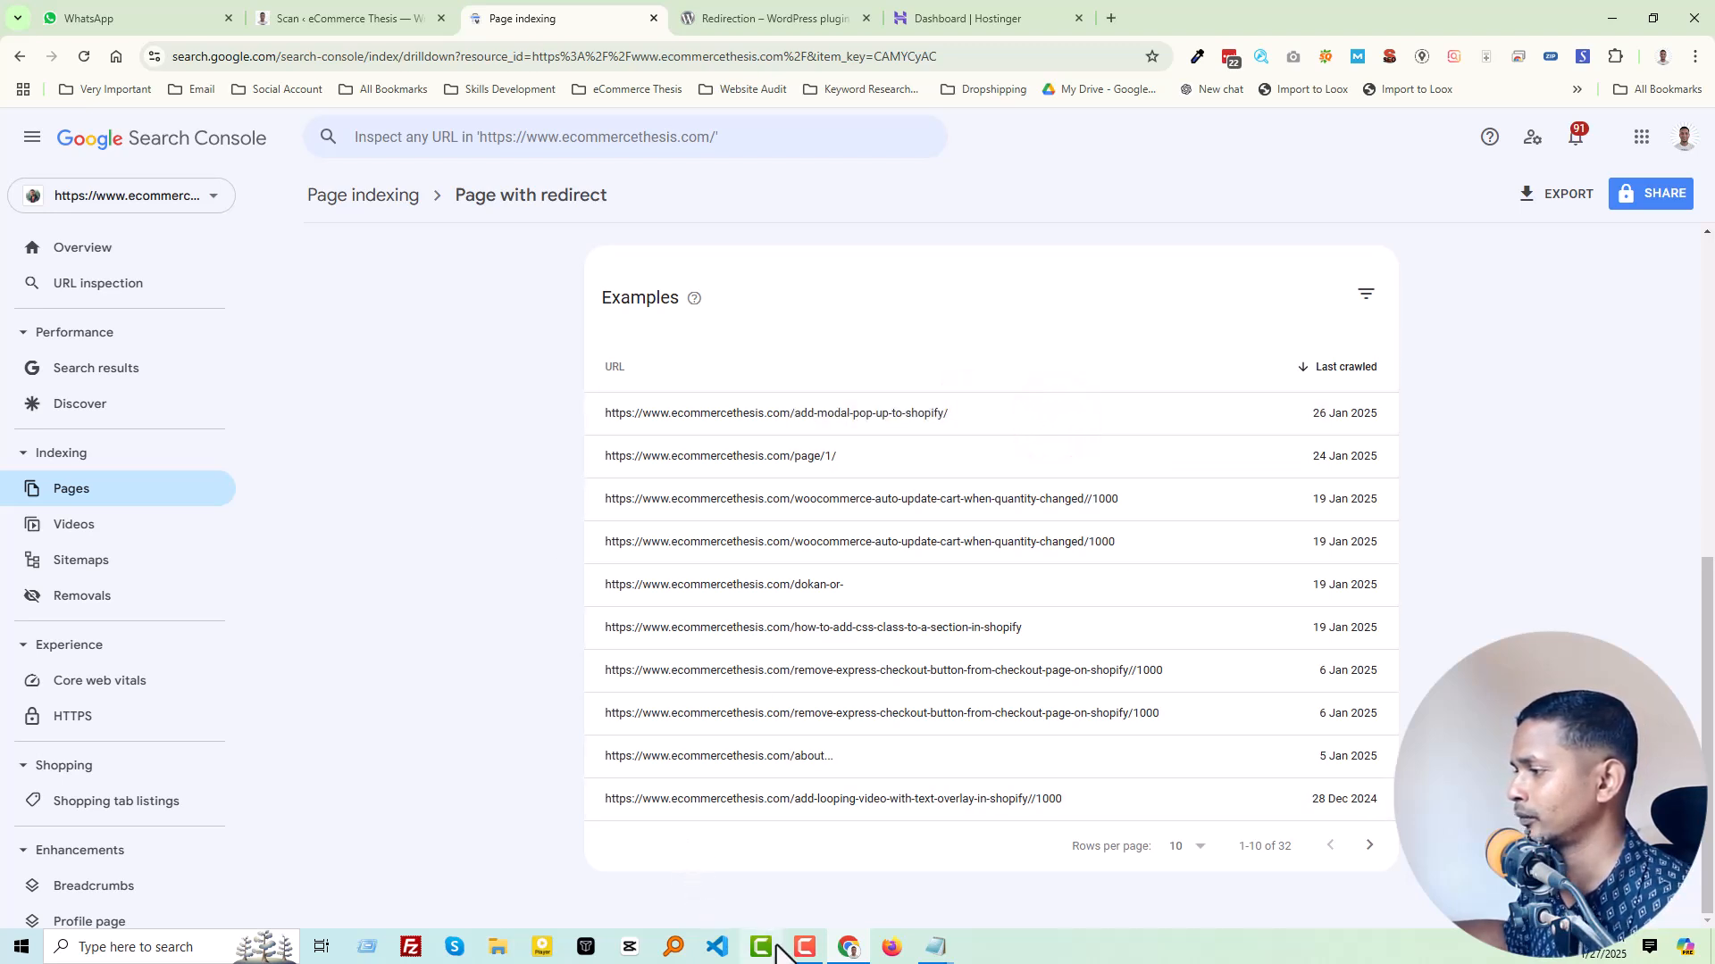
left_click(720, 948)
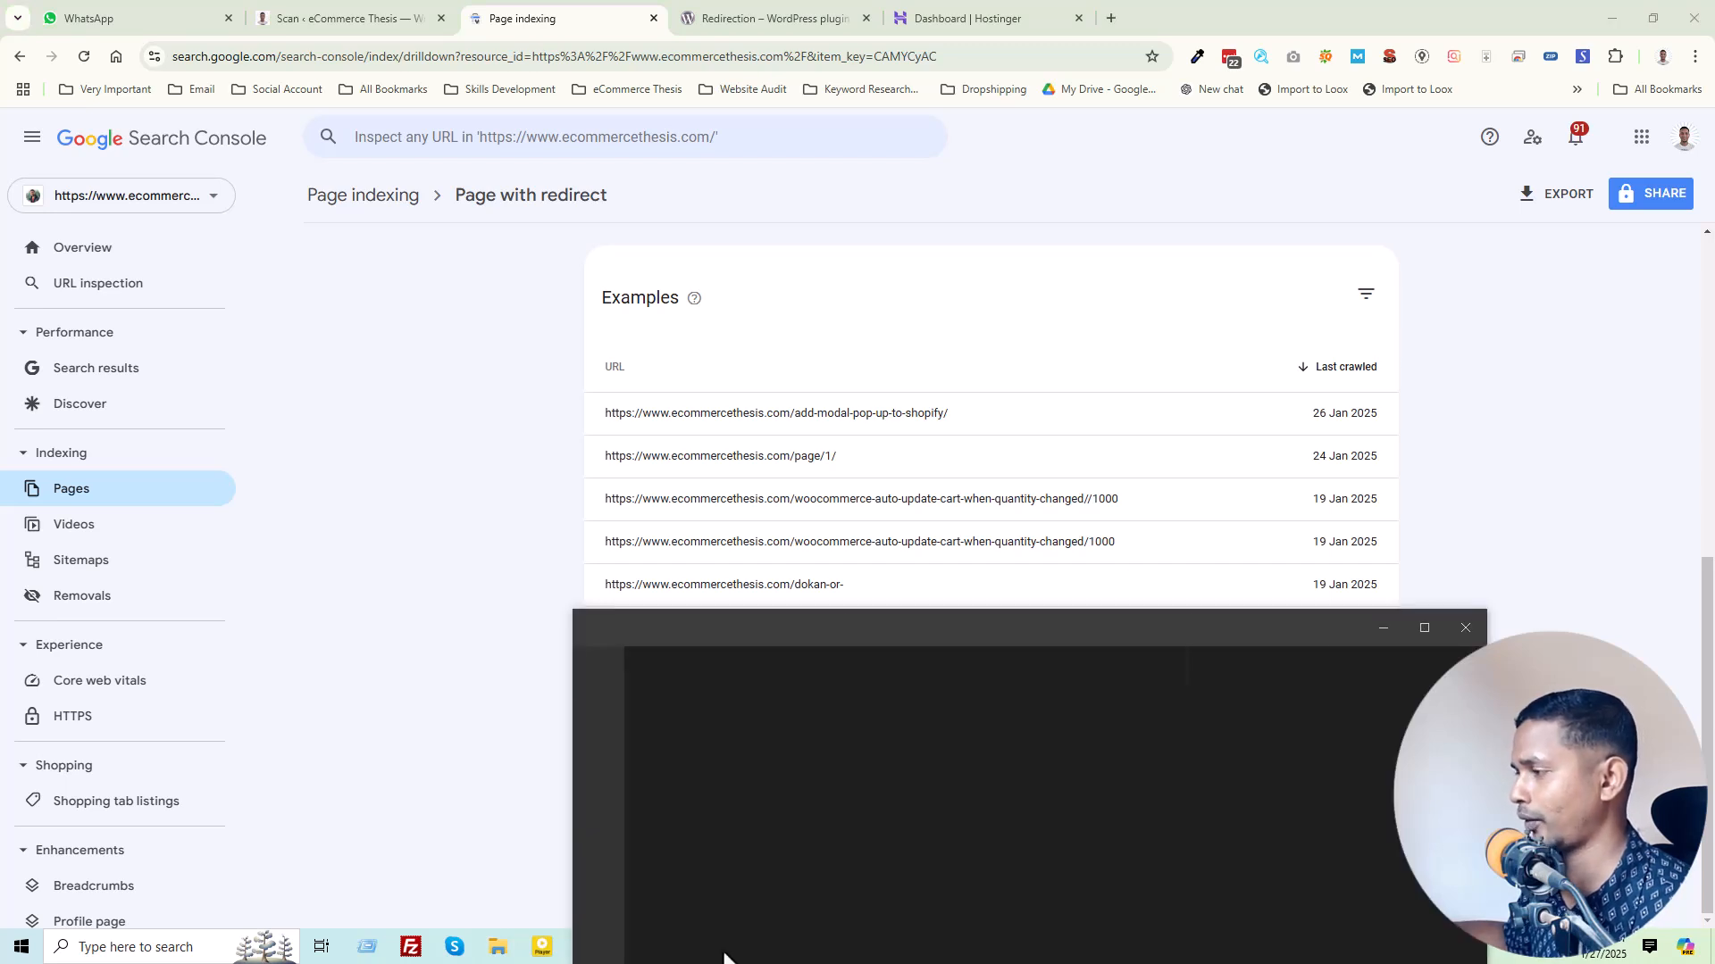
left_click(1423, 628)
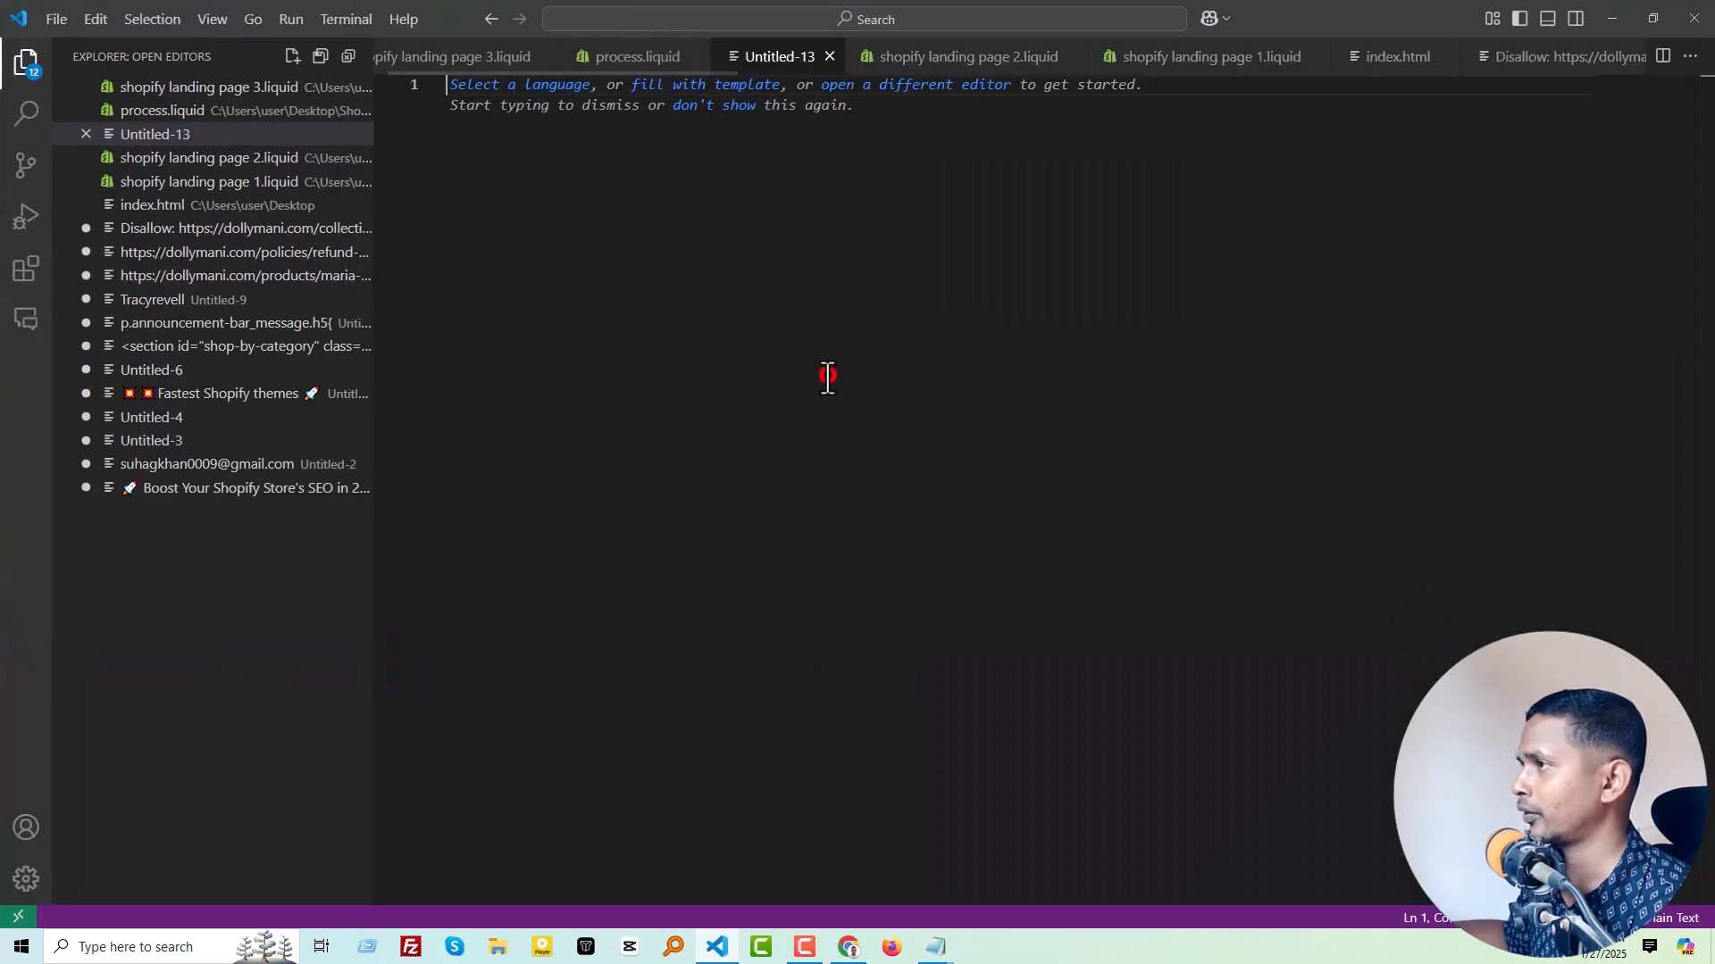
key("ctrl+v")
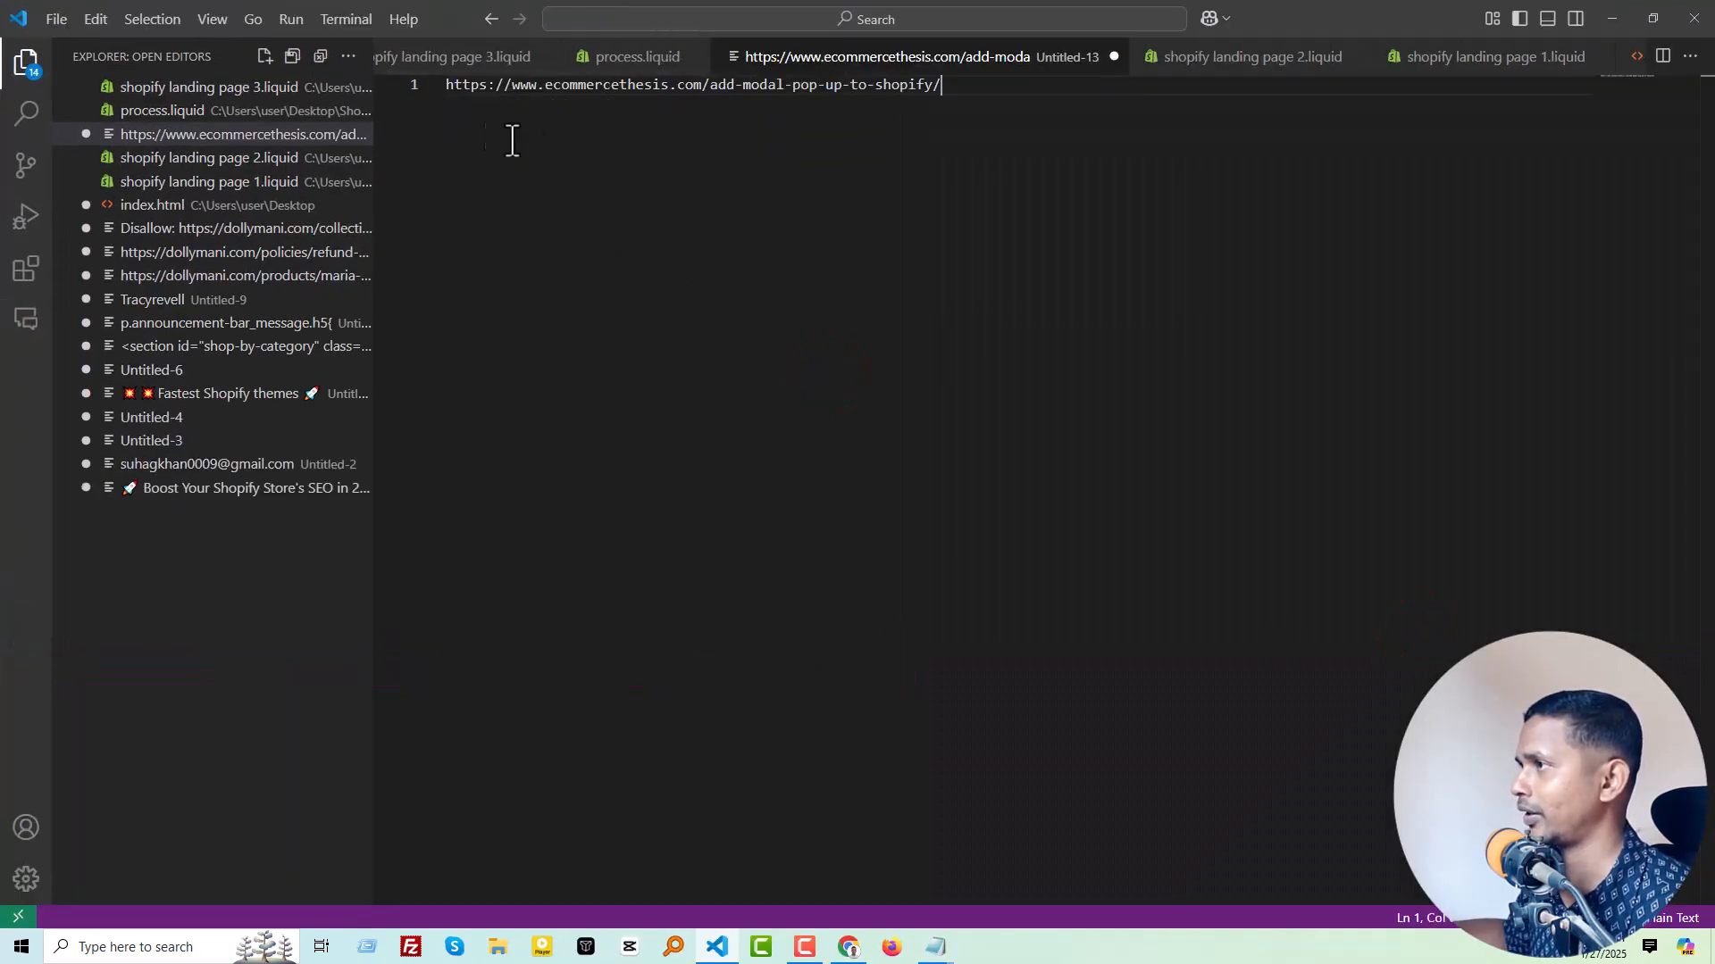
left_click(447, 84)
key("Return")
key("Return")
key("Return")
key("Return")
key("Return")
key("Return")
key("Return")
key("Return")
key("Return")
key("Return")
key("Return")
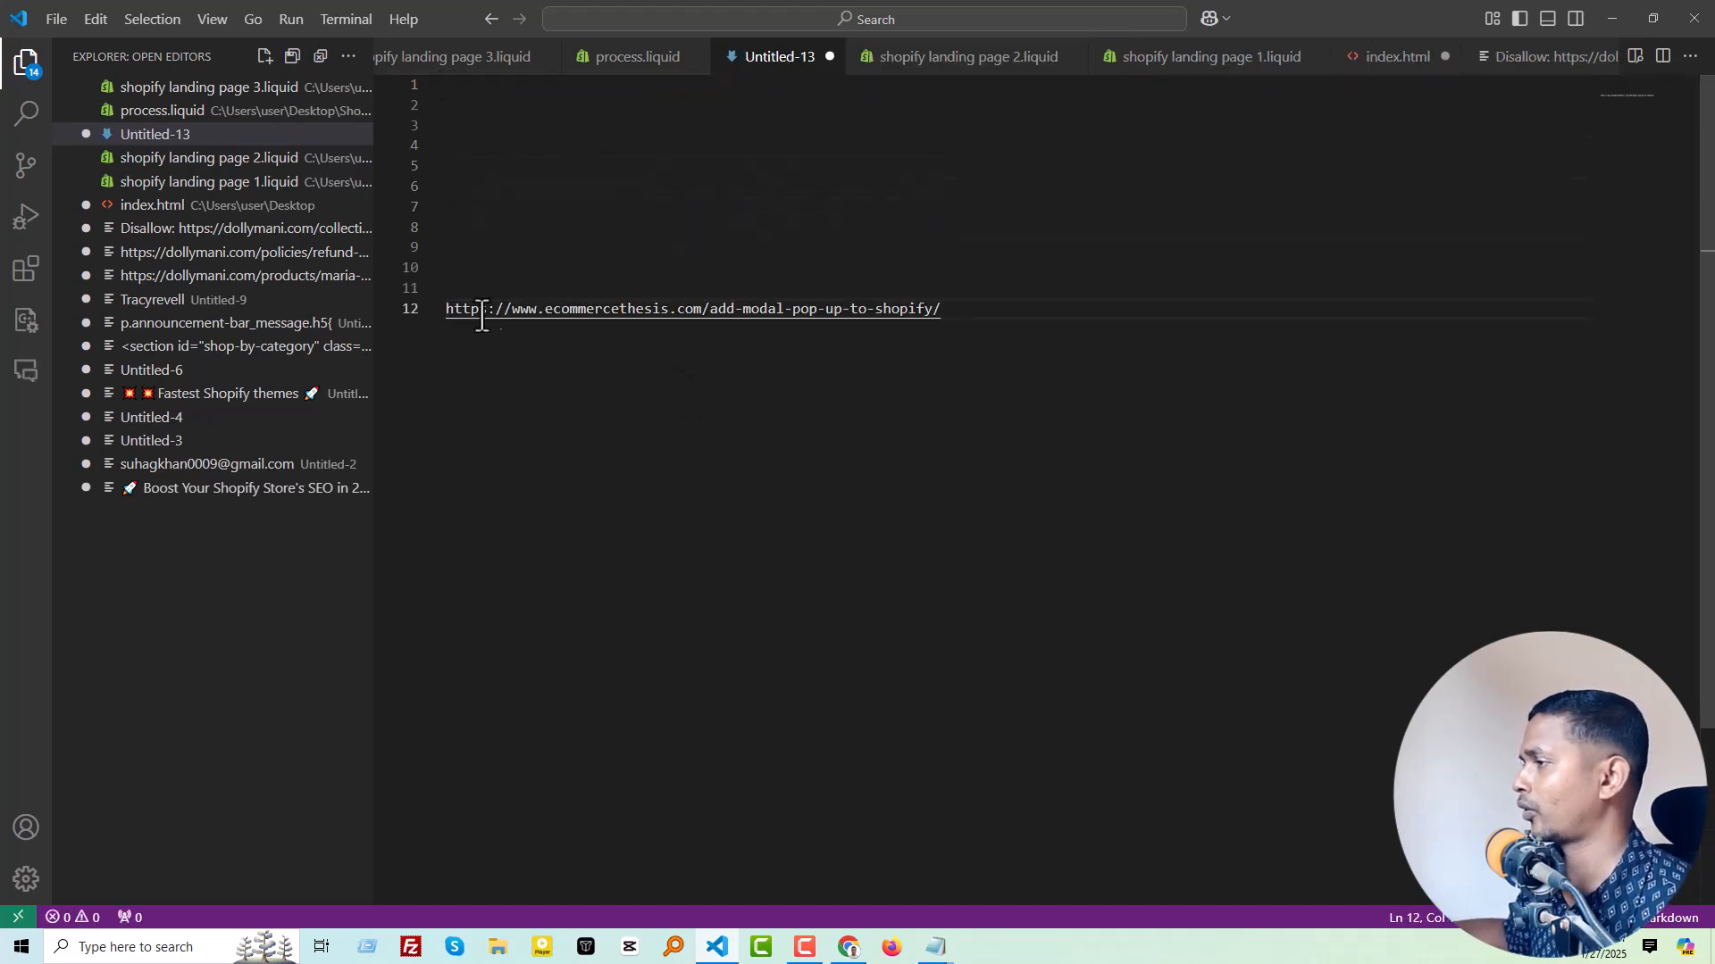
Step: Return to Search Console in Chrome, open the add-modal-pop-up-to-shopify example in a new tab and copy the address it redirects to
left_click(849, 946)
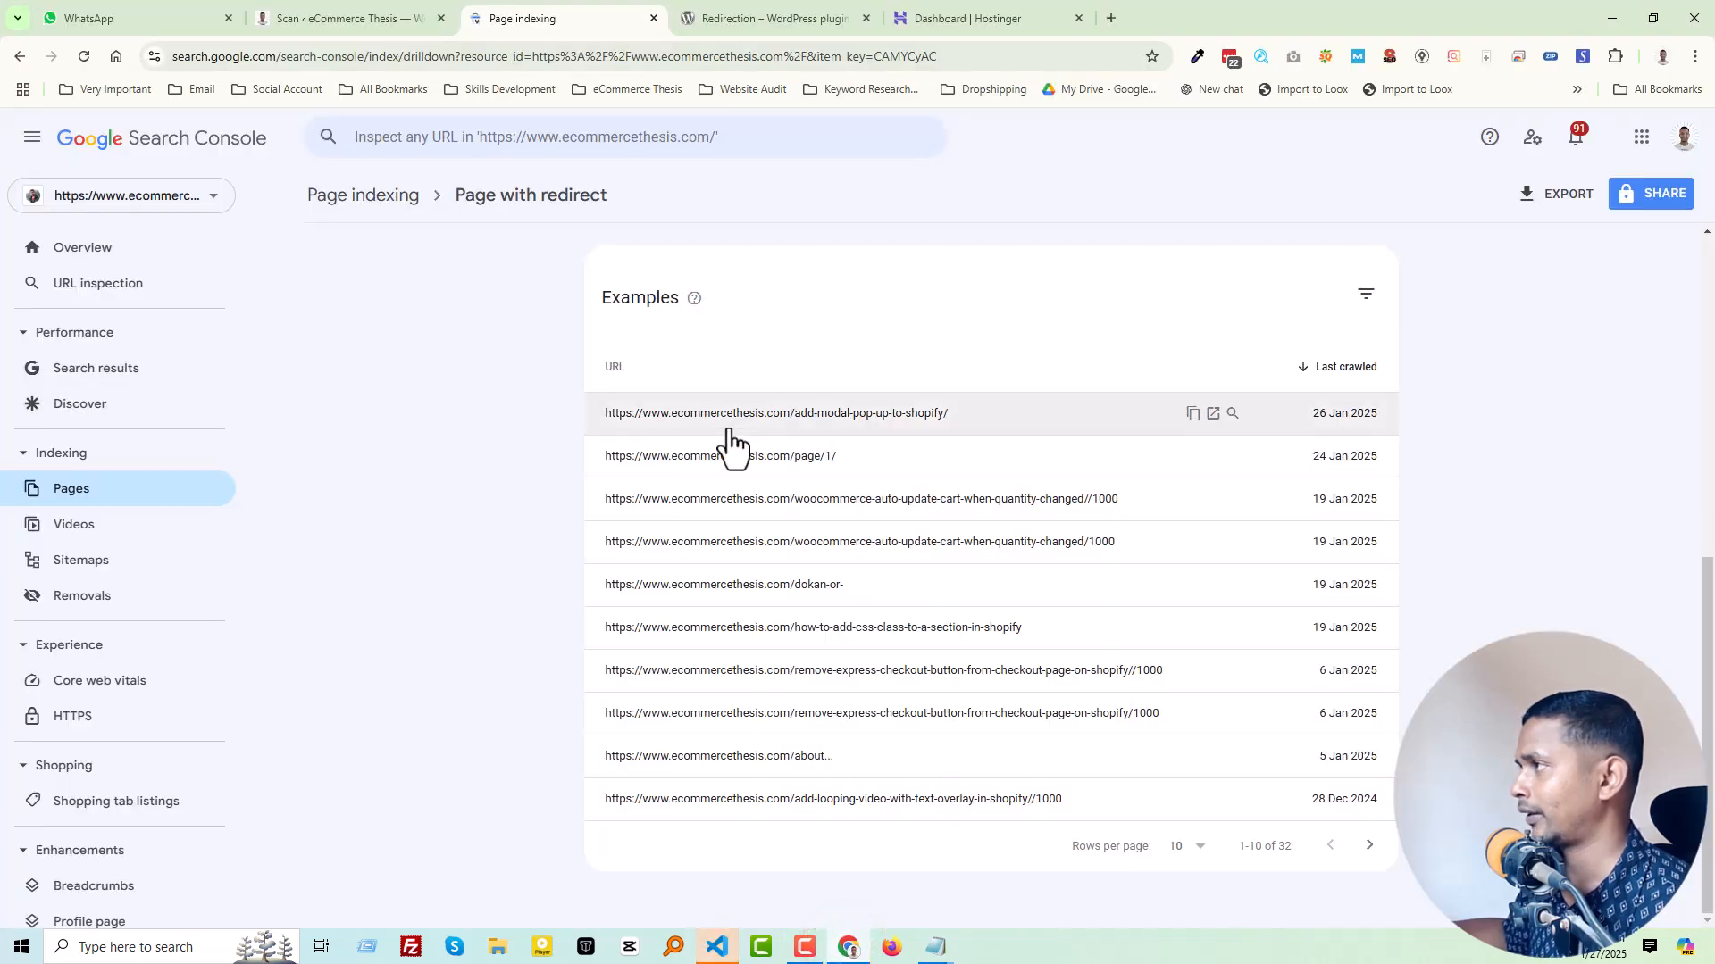
left_click(1009, 413)
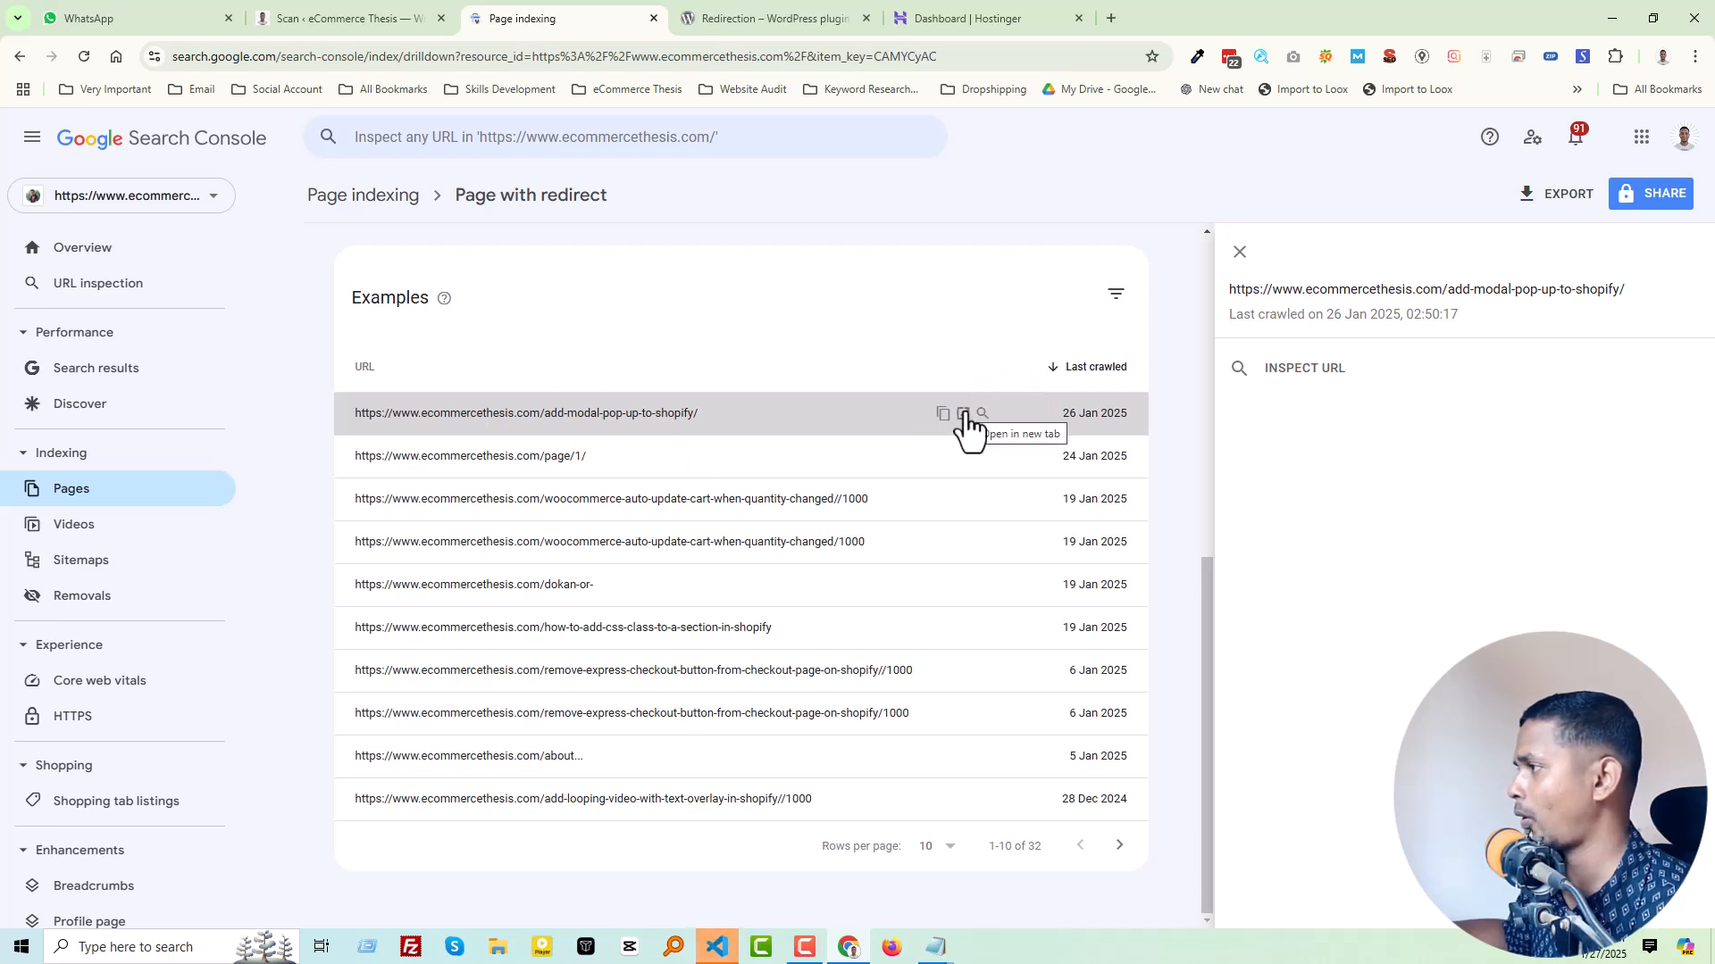
left_click(963, 414)
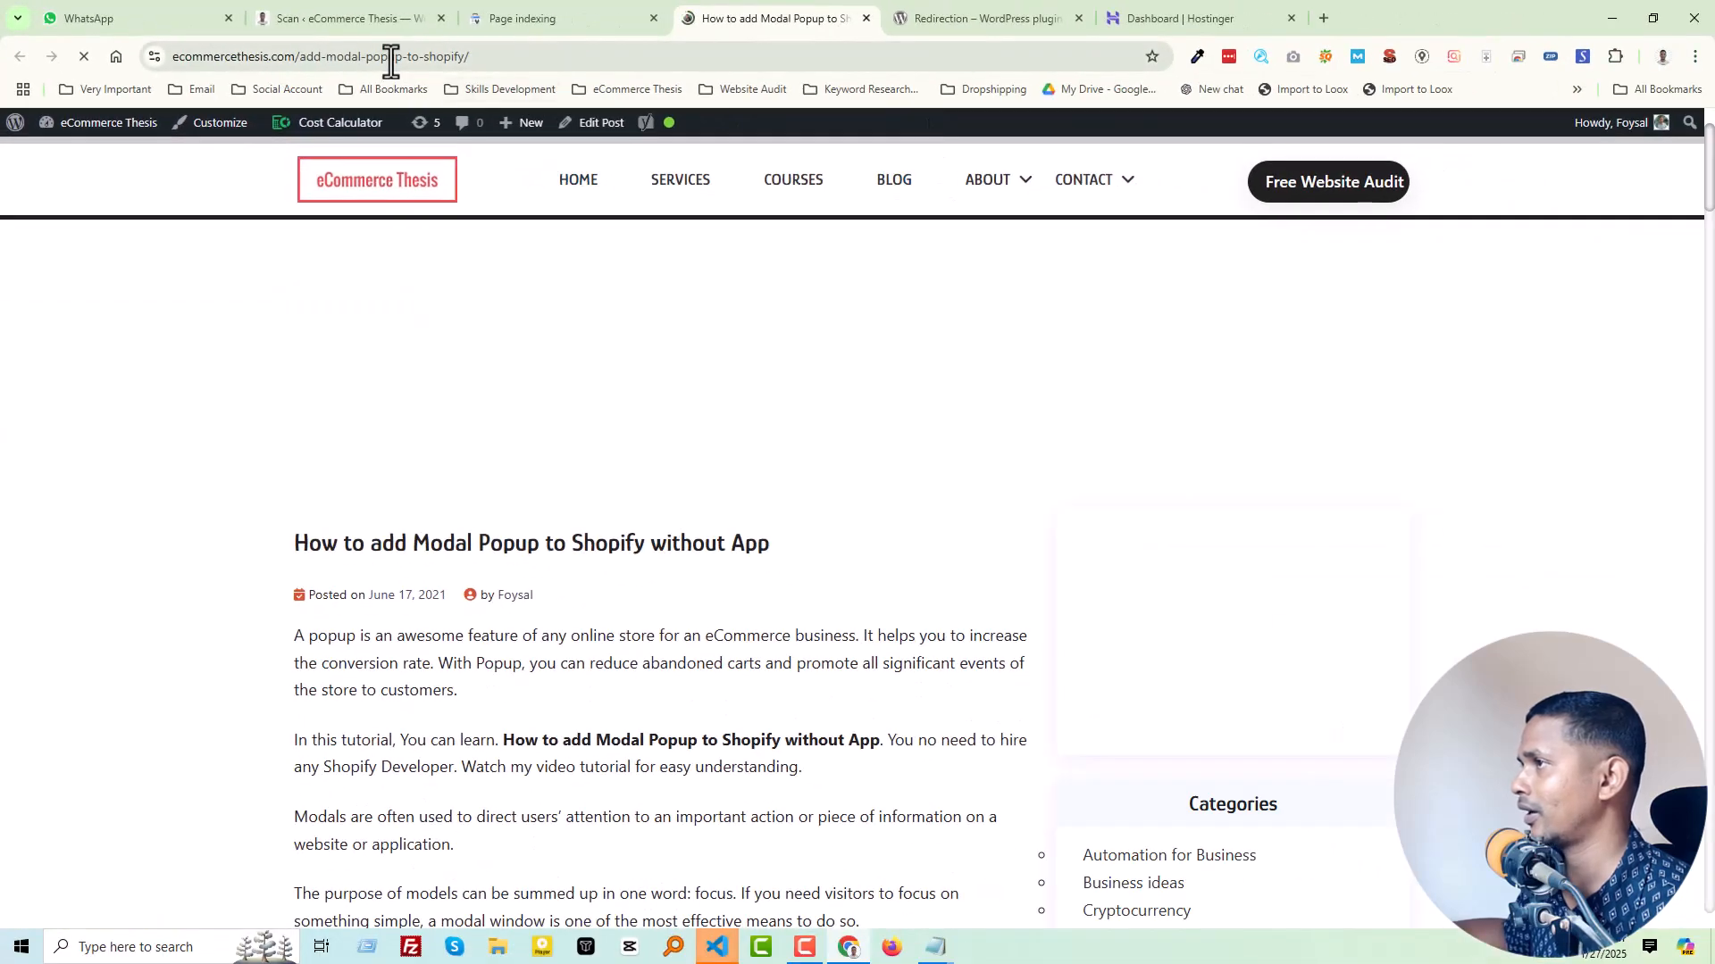
left_click(389, 58)
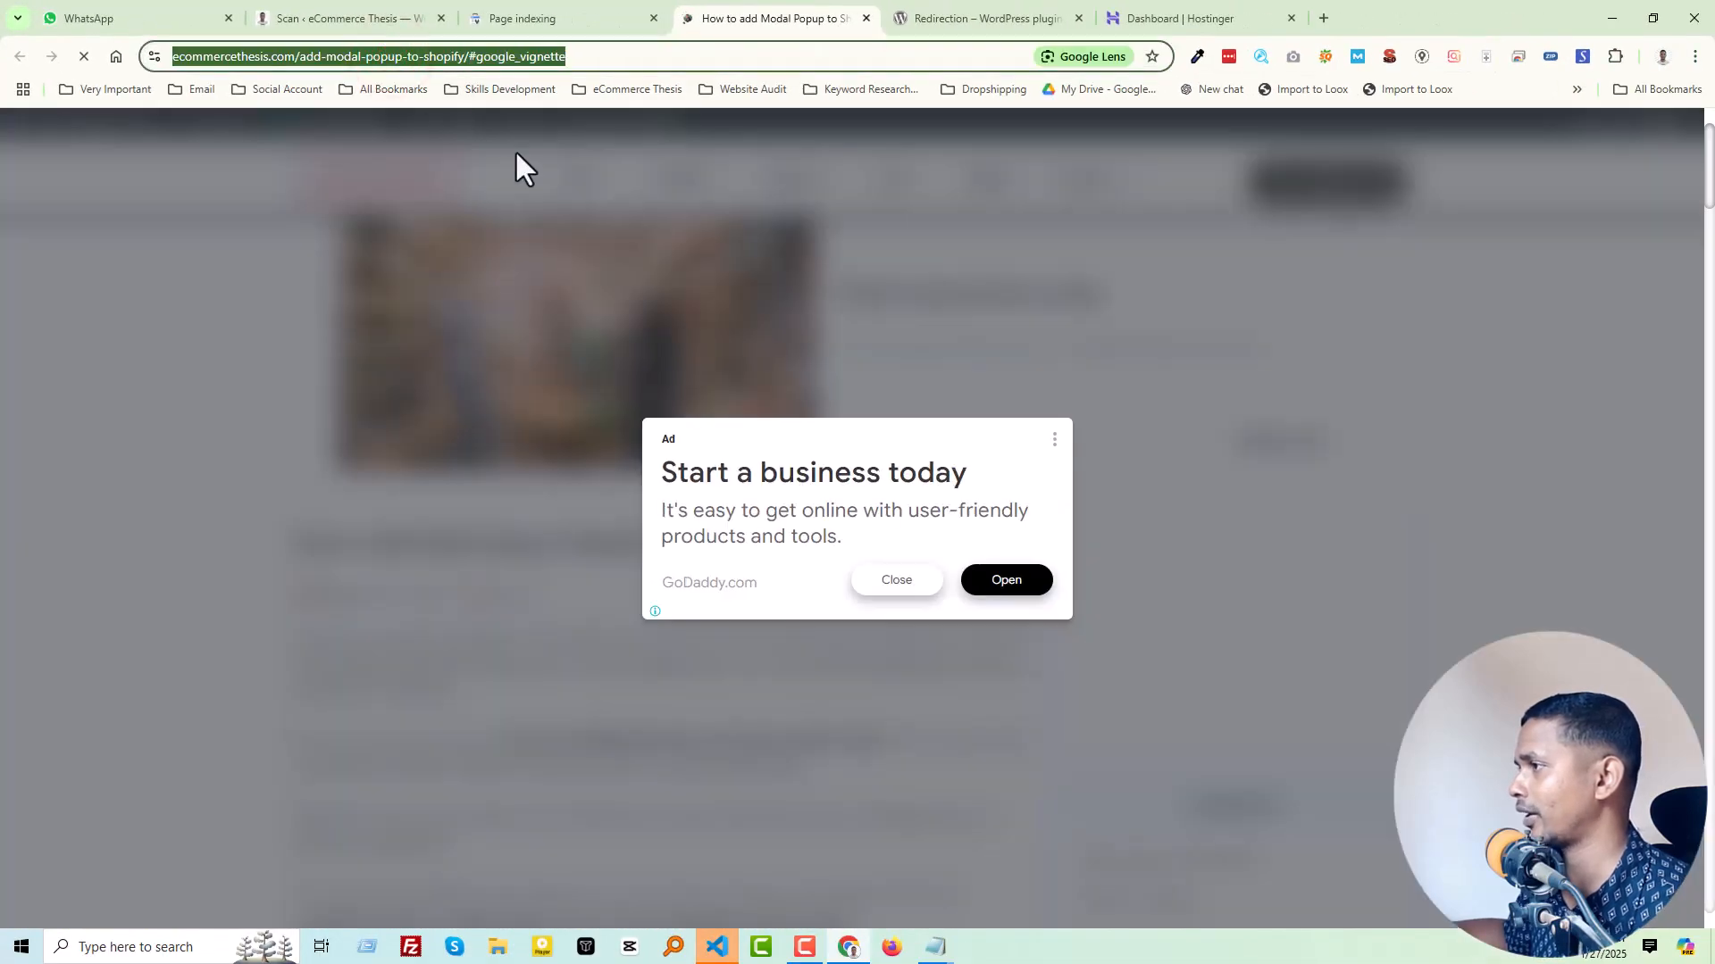
Step: Paste the redirected address on line 13 in VS Code and remove its #google_vignette ending
left_click(736, 950)
left_click(1057, 481)
left_click(962, 304)
key("Return")
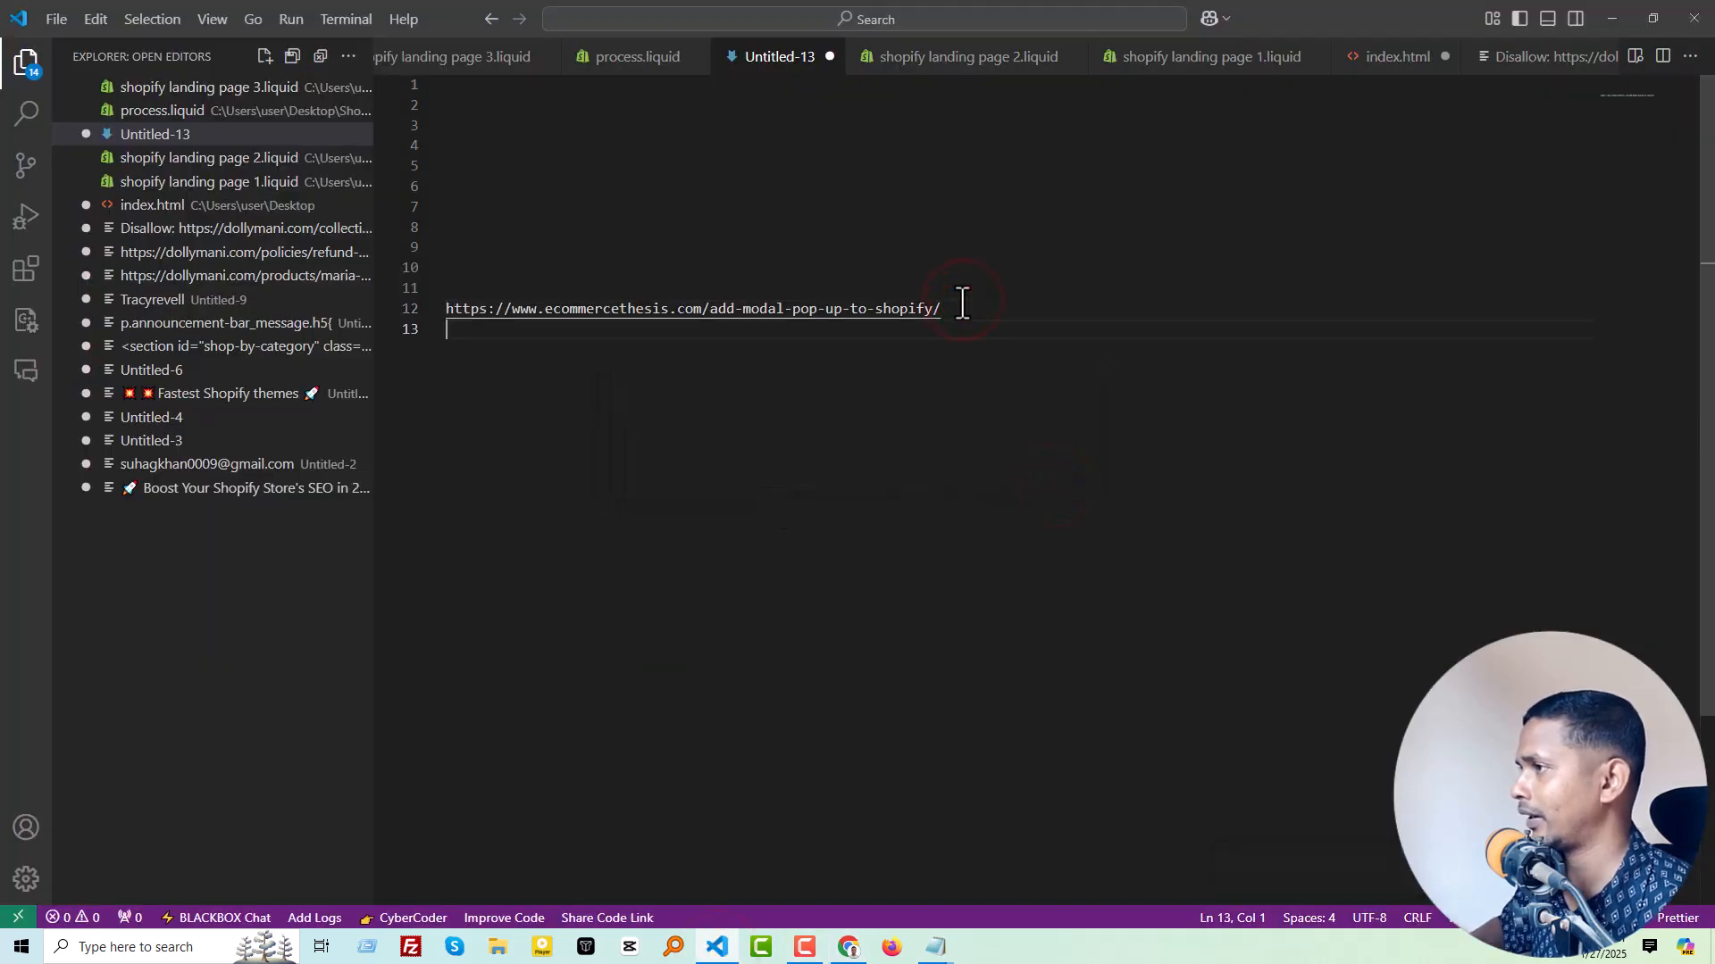
type("https://www.ecommercethesis.com/add-modal-popup-to-shopify/#google_vignette")
left_click(989, 383)
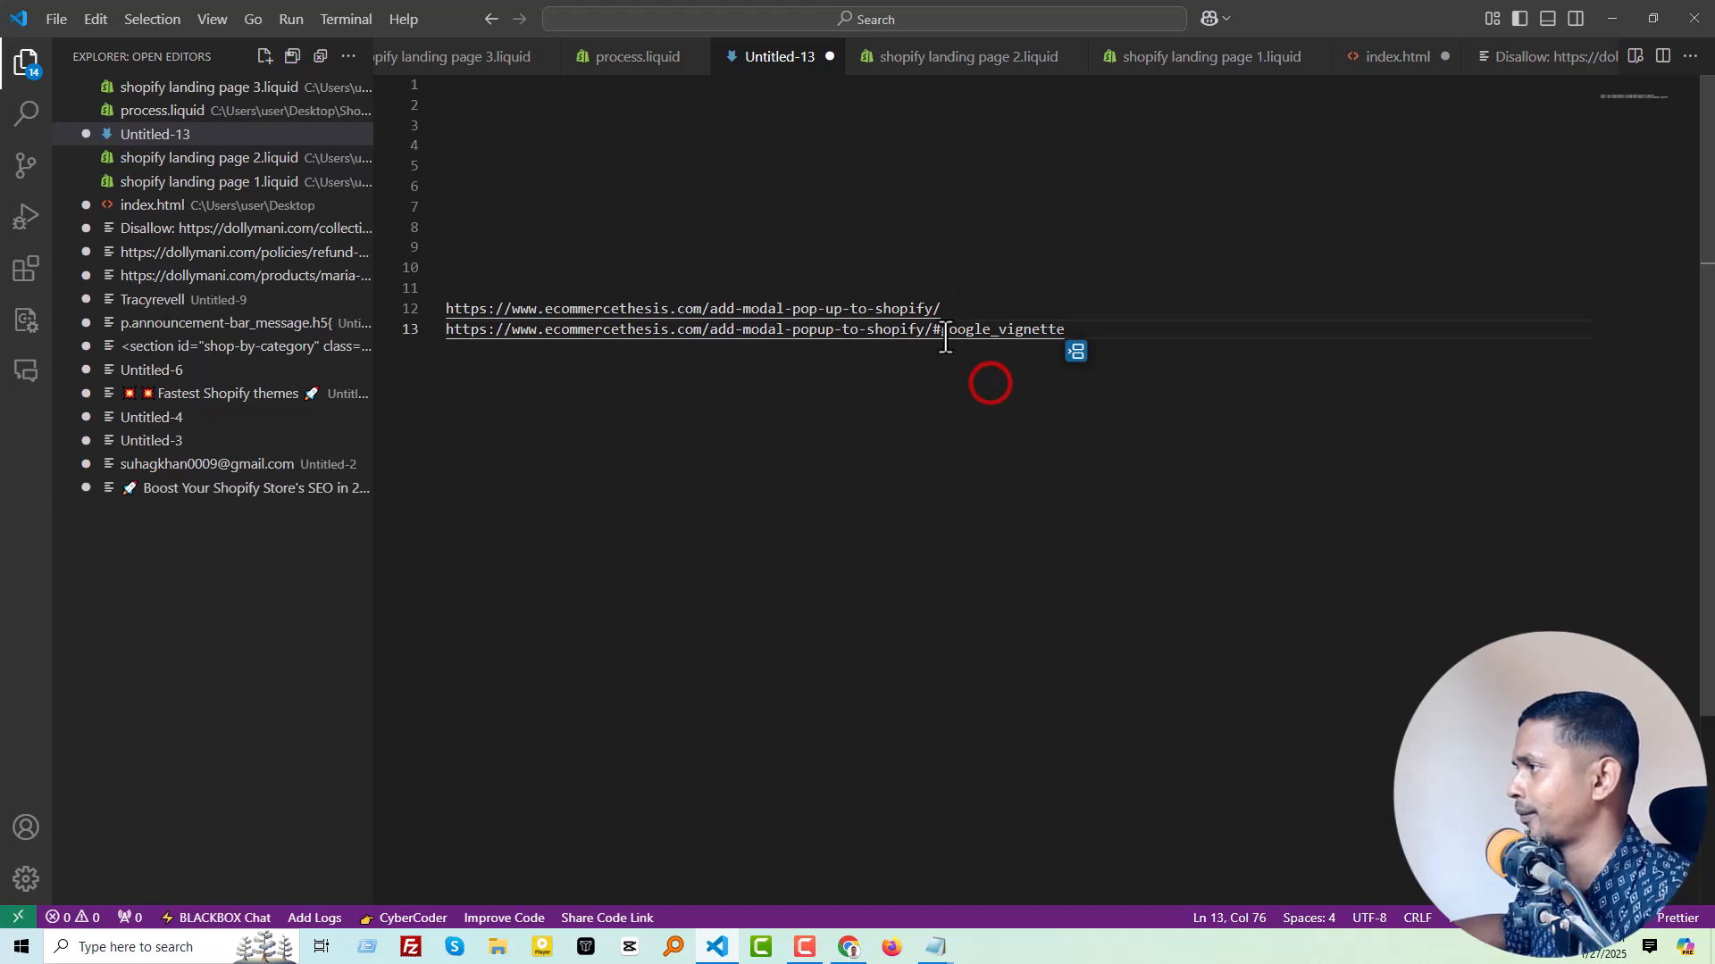
left_click_drag(931, 330, 1132, 334)
key("BackSpace")
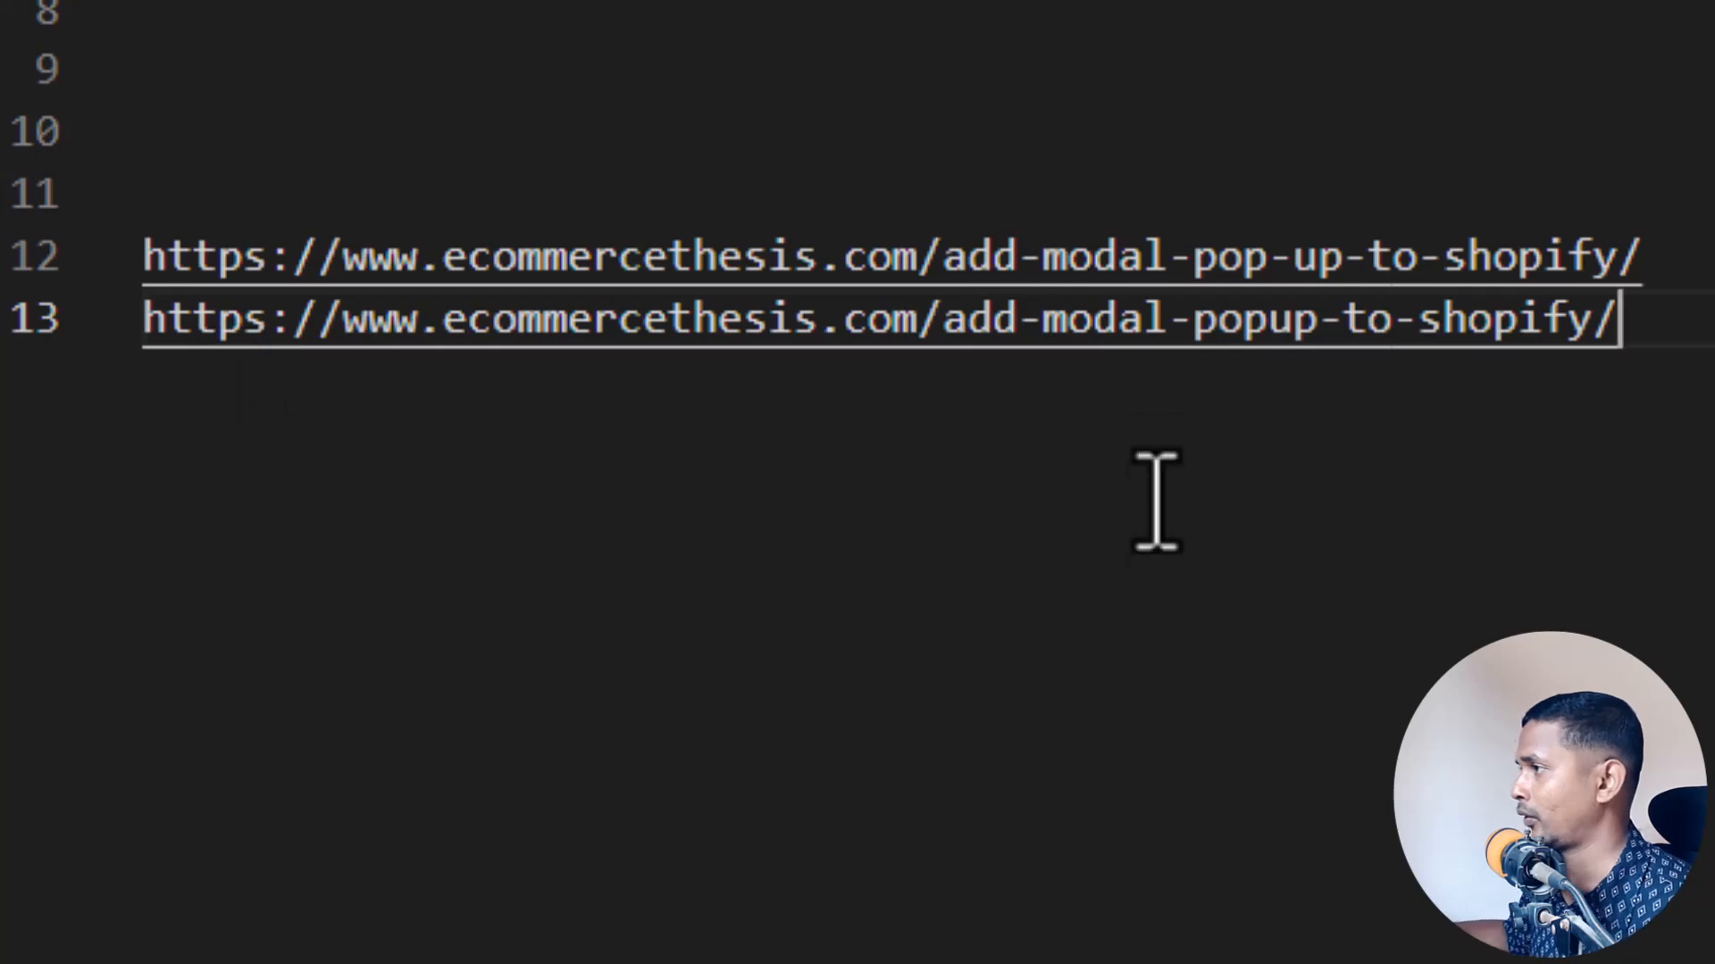
Step: Compare the slugs of the two URLs, focusing on the "pop-up" and "popup" spellings
left_click_drag(1154, 248, 9, 267)
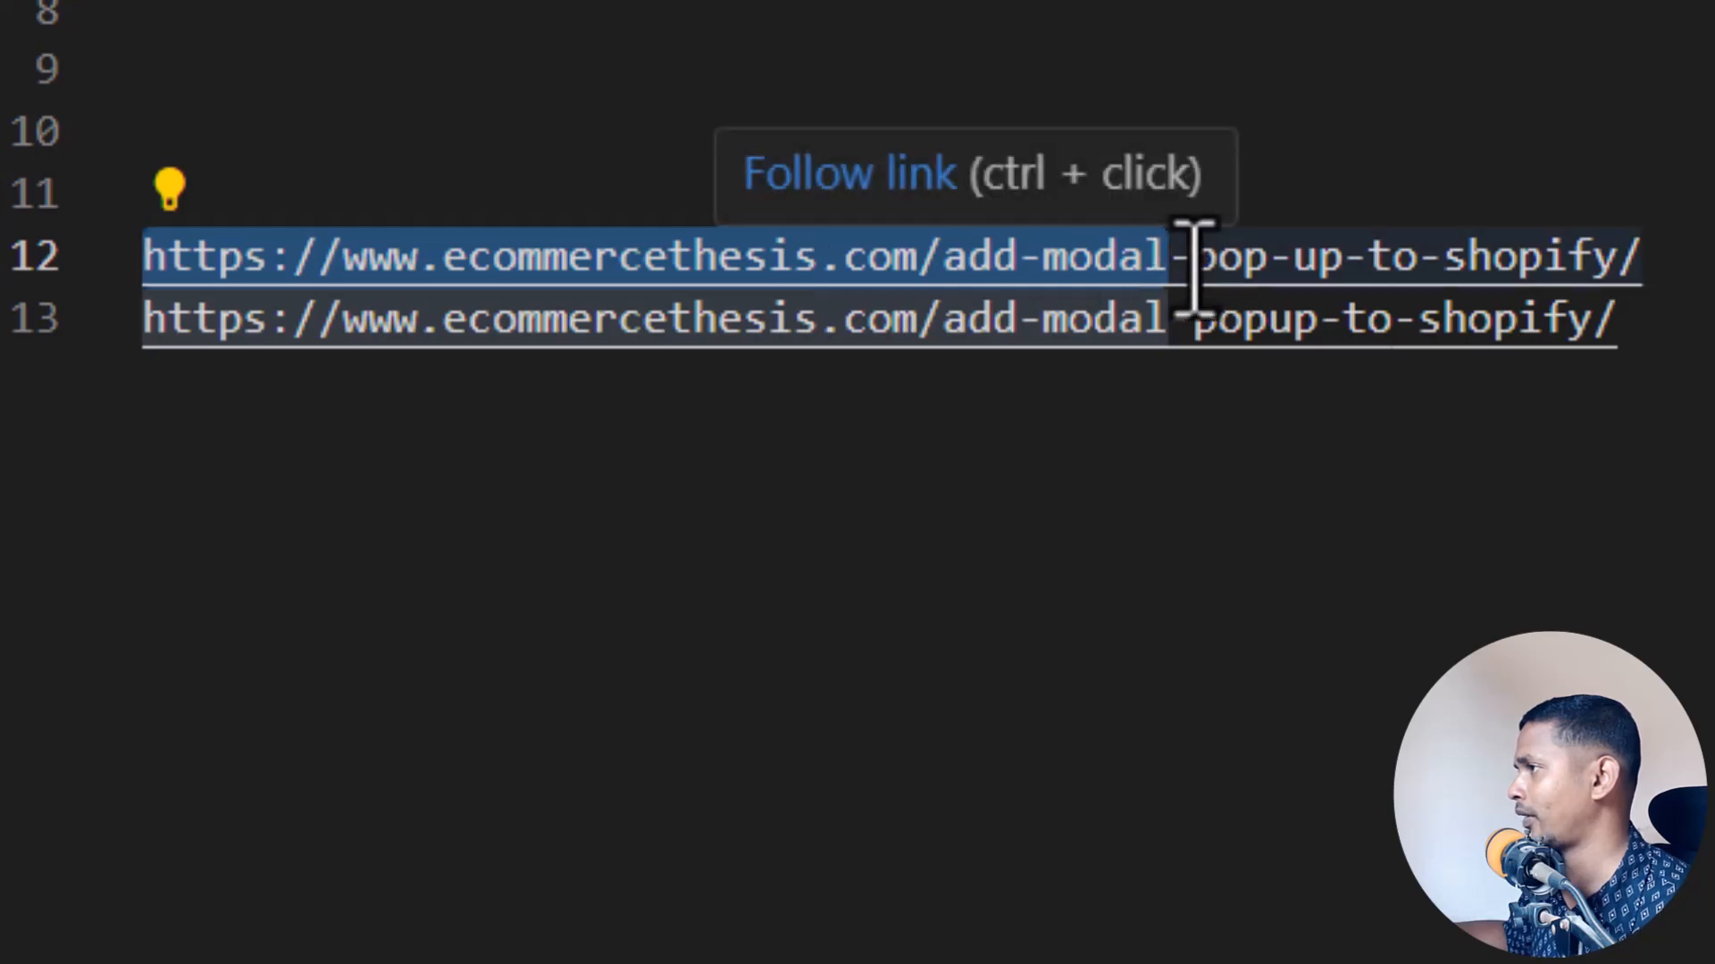
left_click_drag(1195, 268, 1286, 273)
left_click(1271, 267)
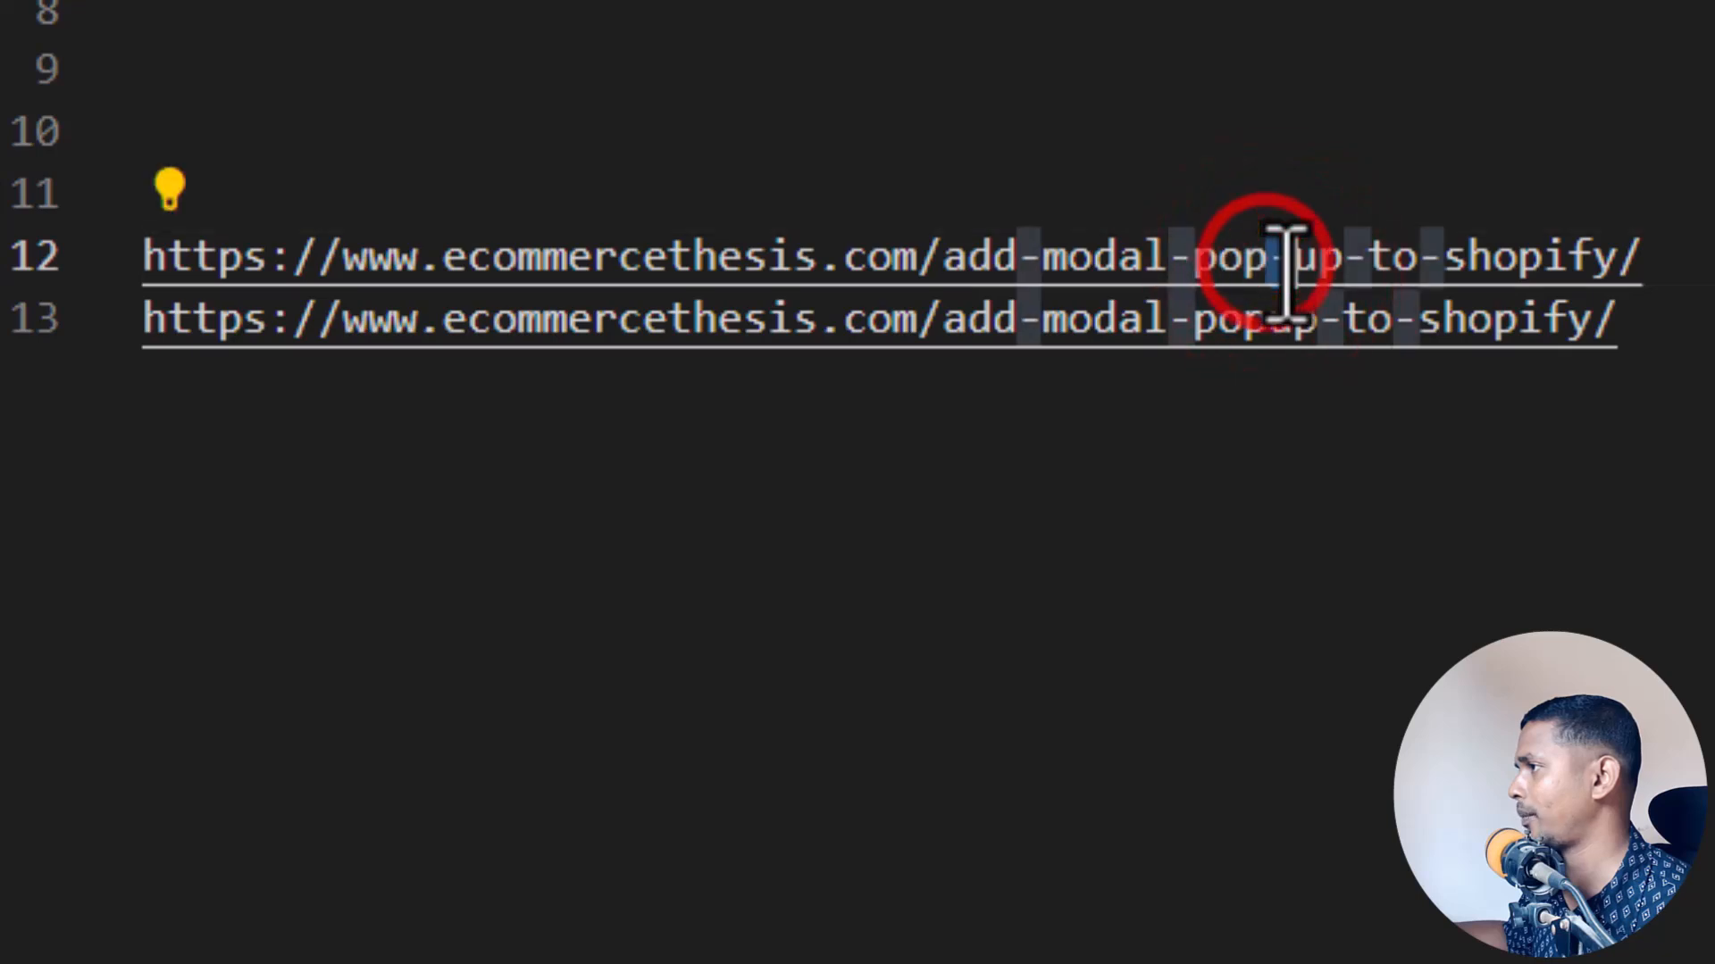
left_click(1248, 392)
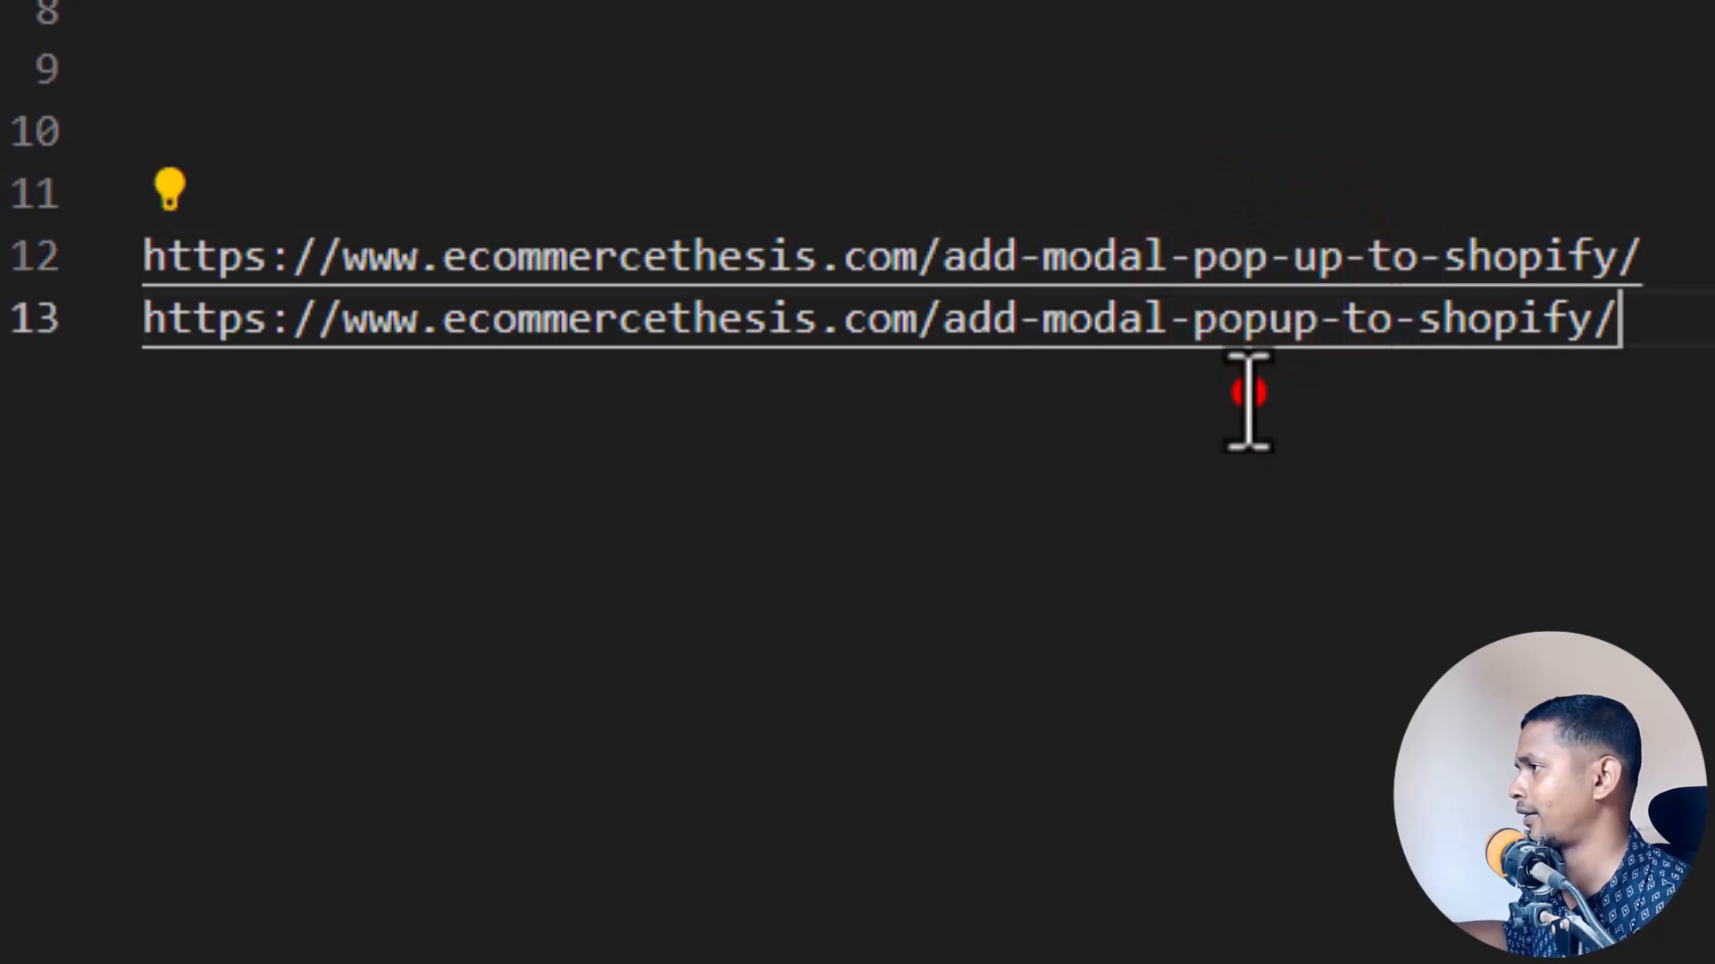
left_click(1245, 322)
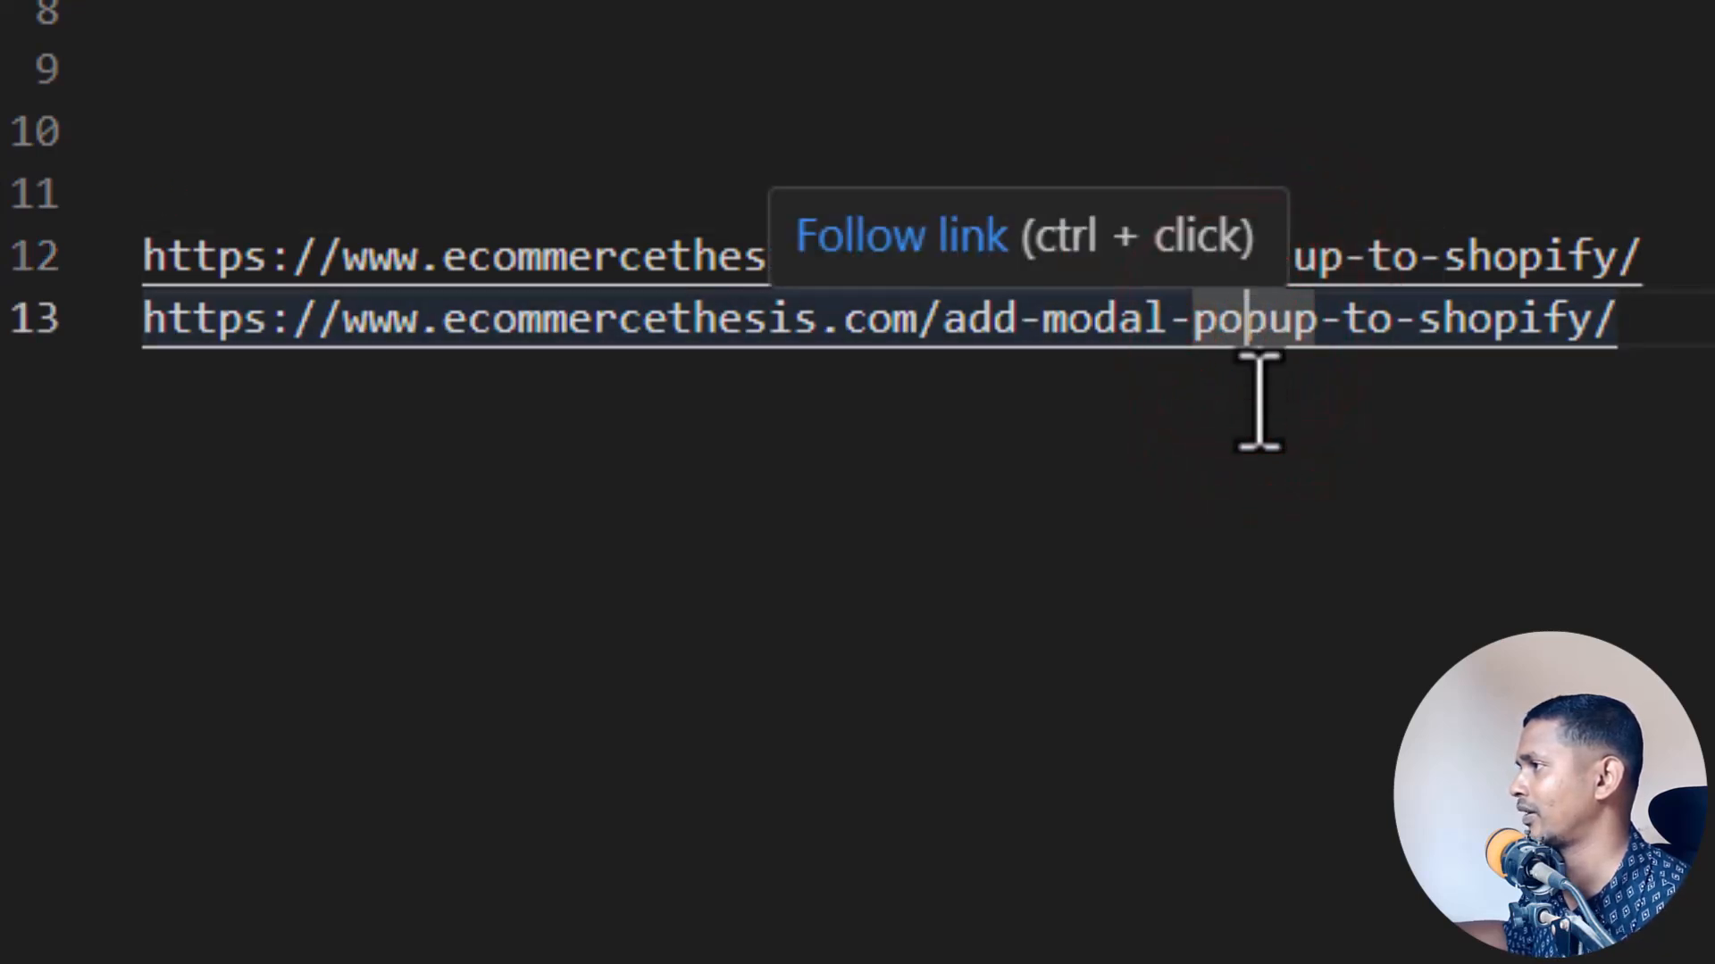
left_click(1259, 358)
left_click(1260, 332)
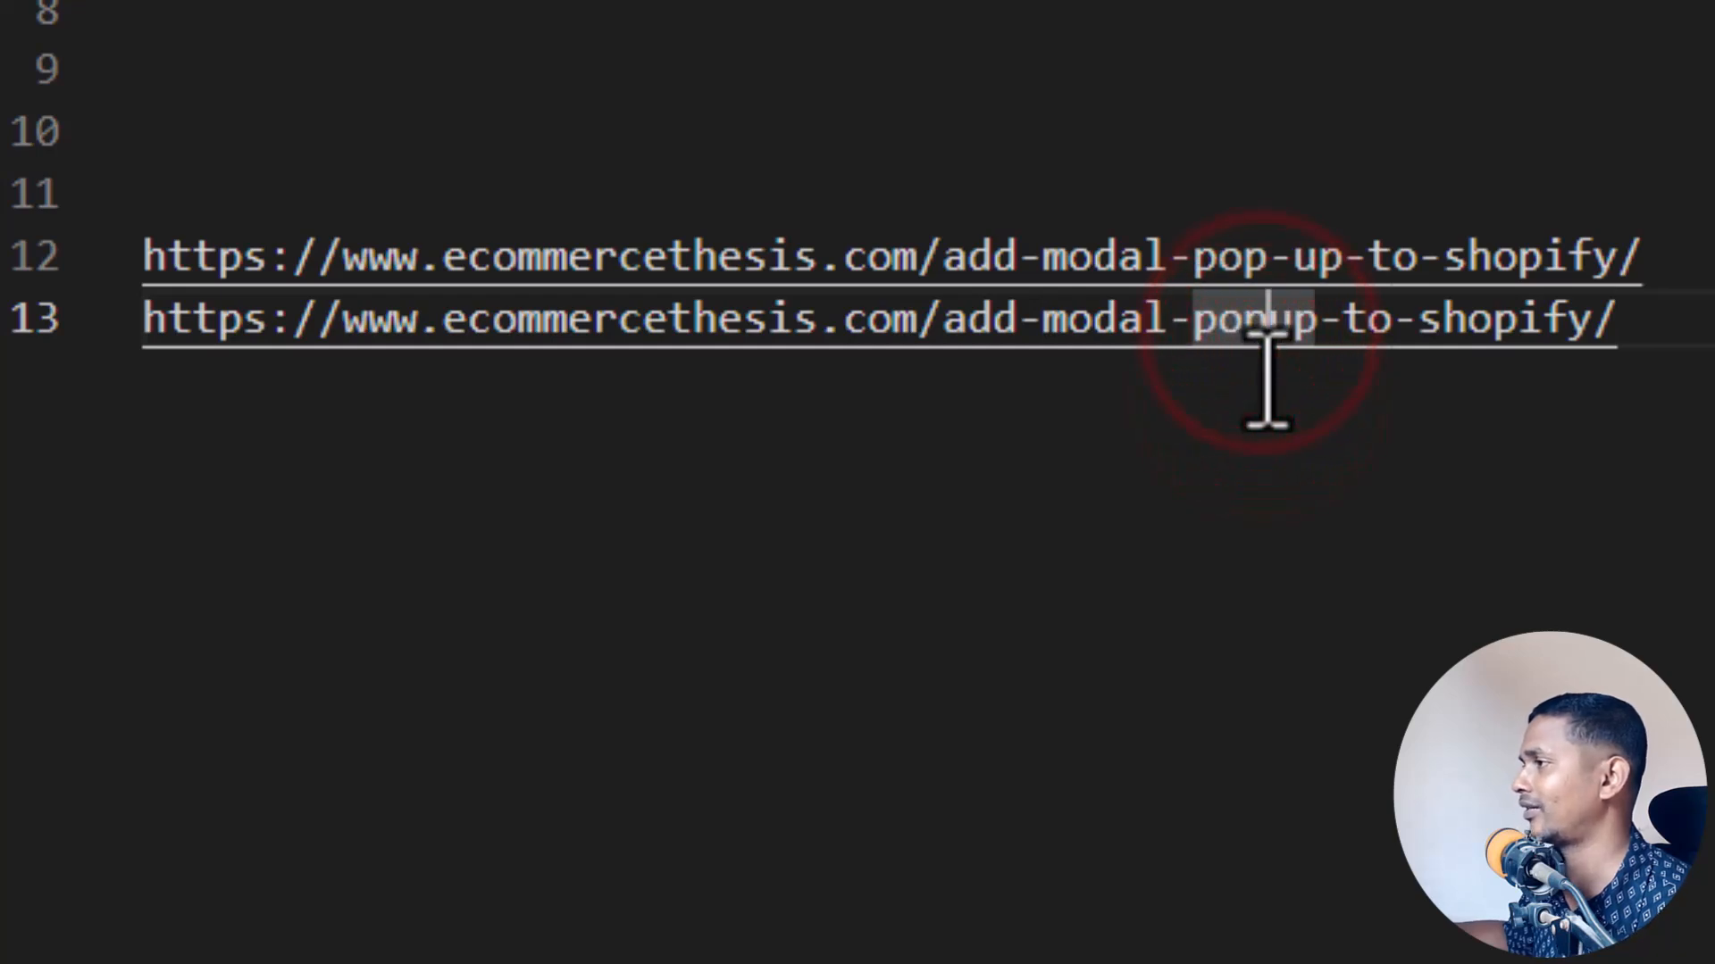
left_click(1267, 396)
Step: Highlight the full old URL on line 12 and the full new URL on line 13 alternately to review the redirect pair
left_click(1699, 237)
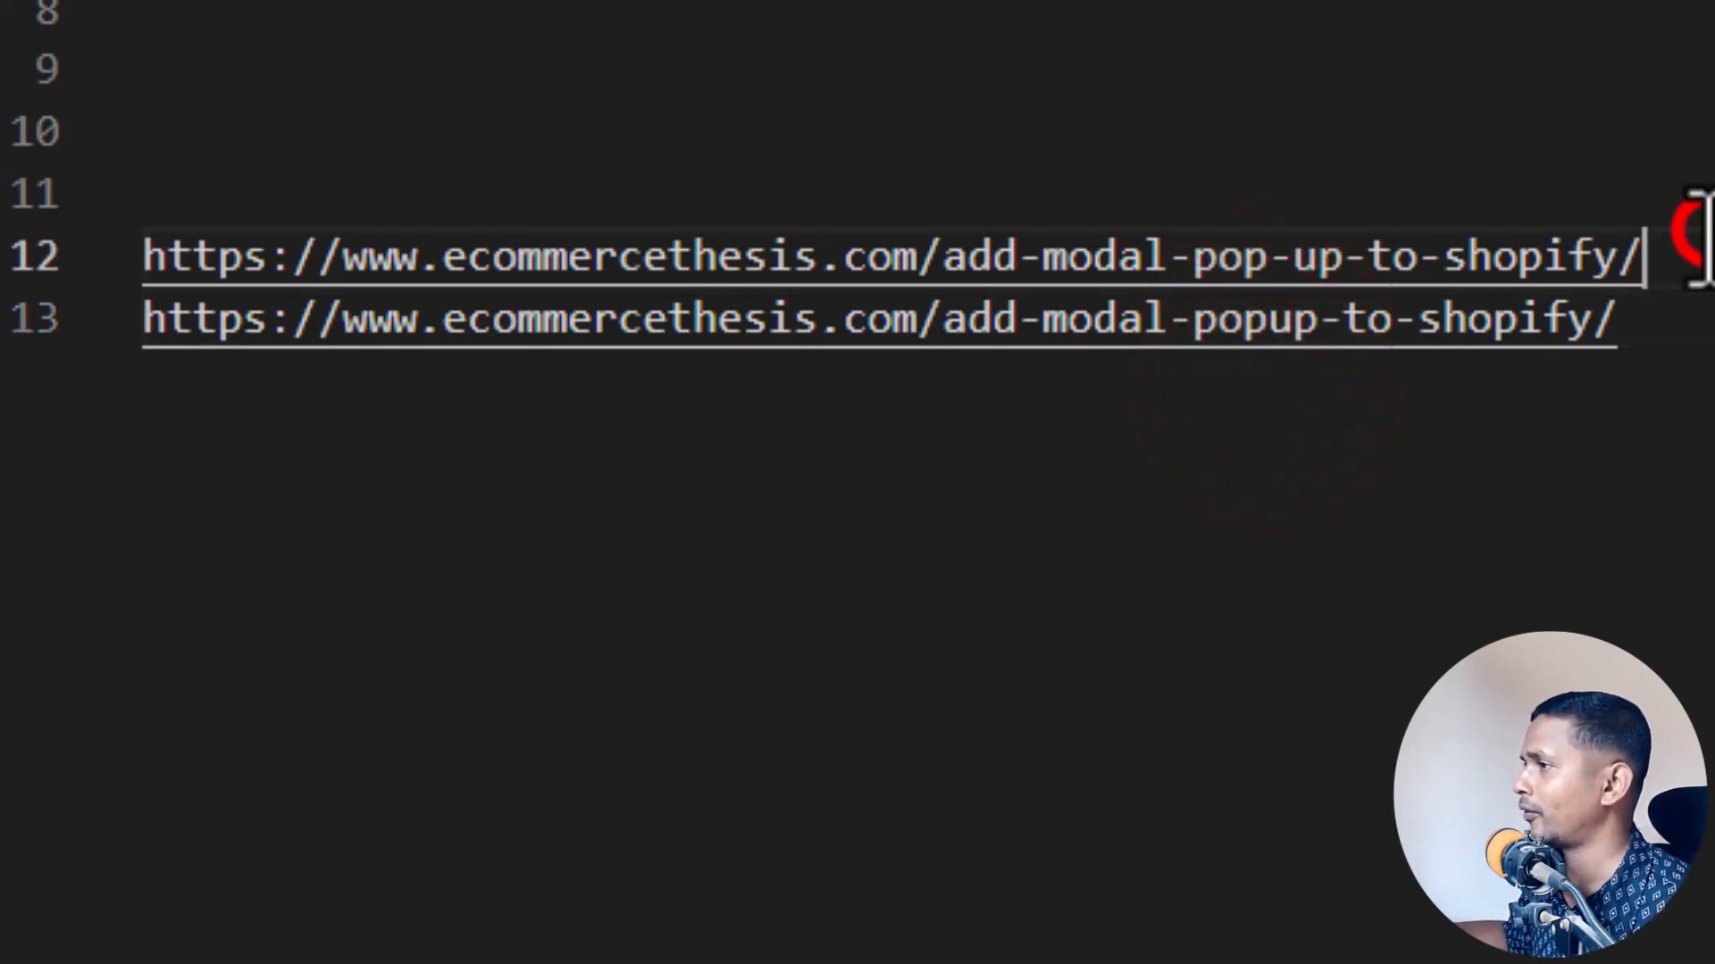
left_click_drag(1697, 238, 31, 252)
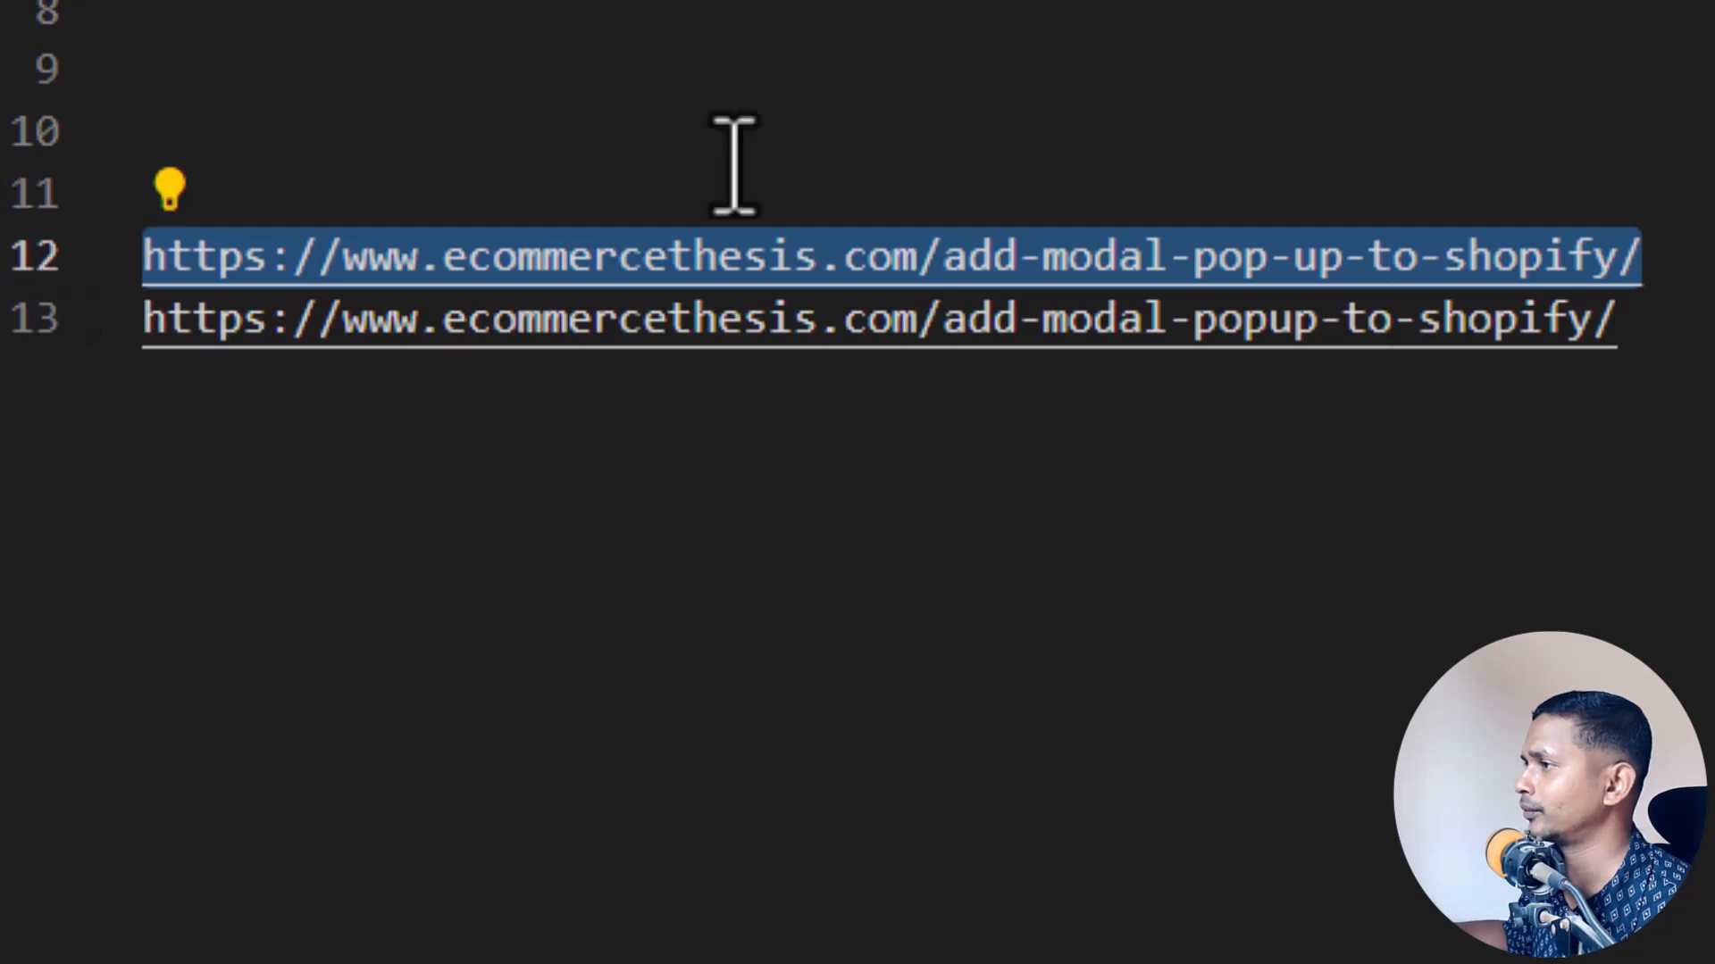
left_click(900, 134)
left_click_drag(1674, 321, 134, 268)
left_click(393, 142)
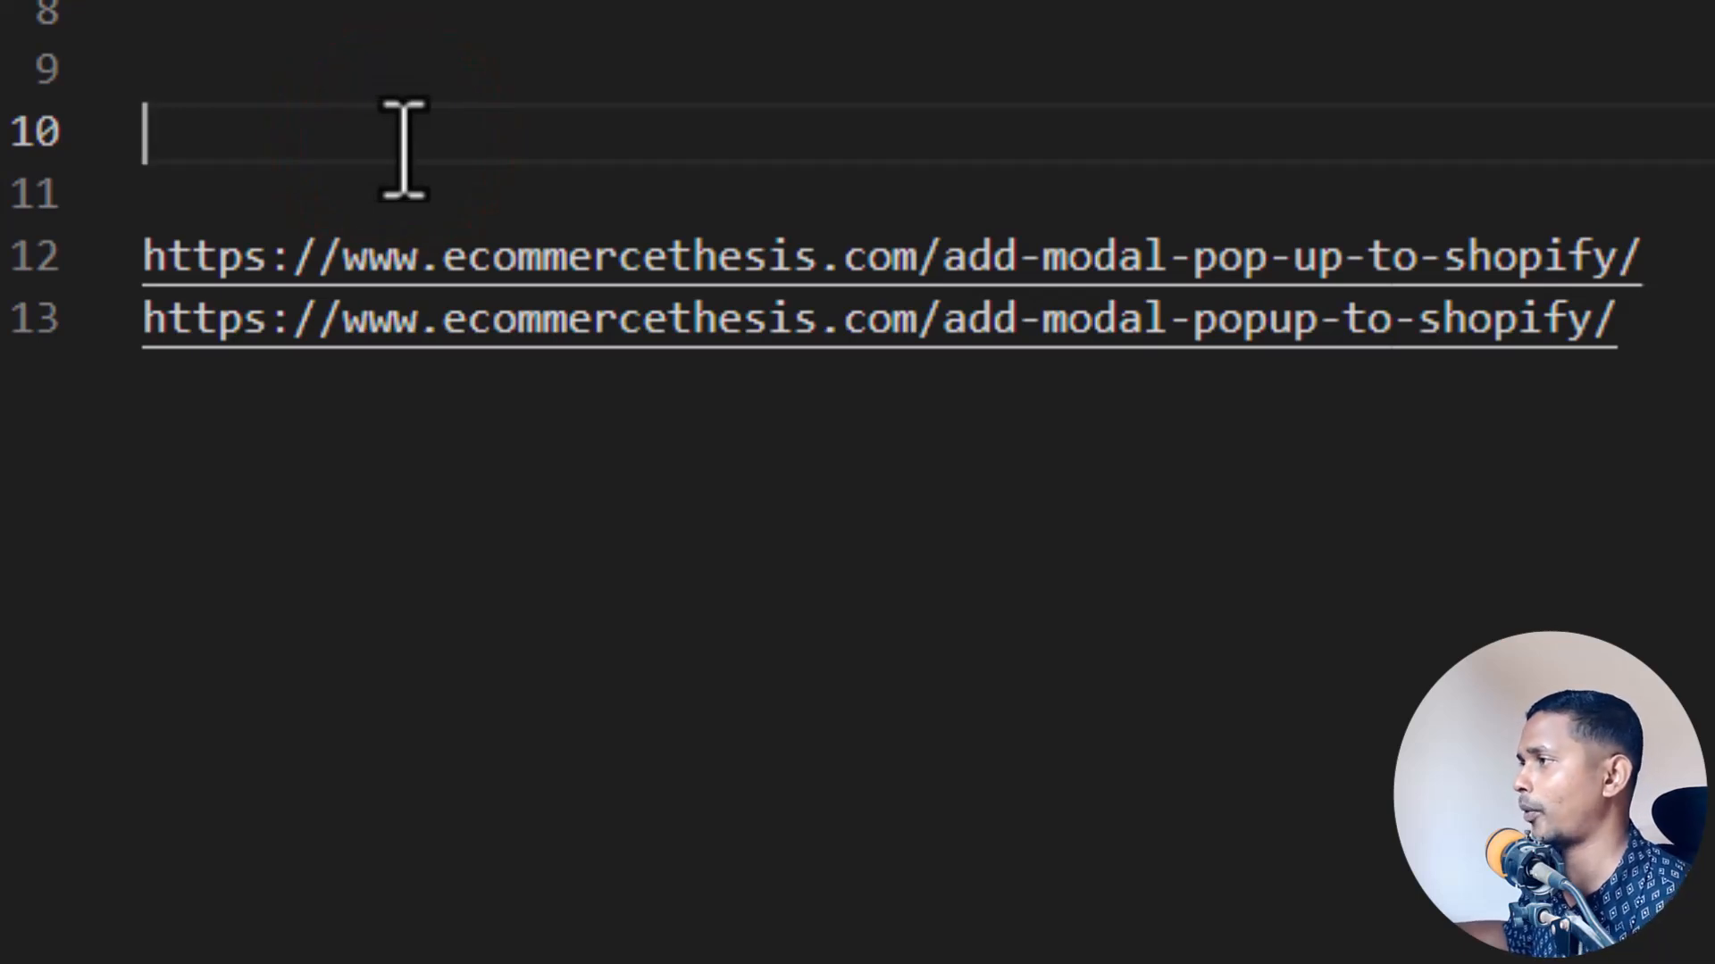
left_click(1652, 255)
left_click_drag(1652, 254, 138, 252)
left_click(1701, 360)
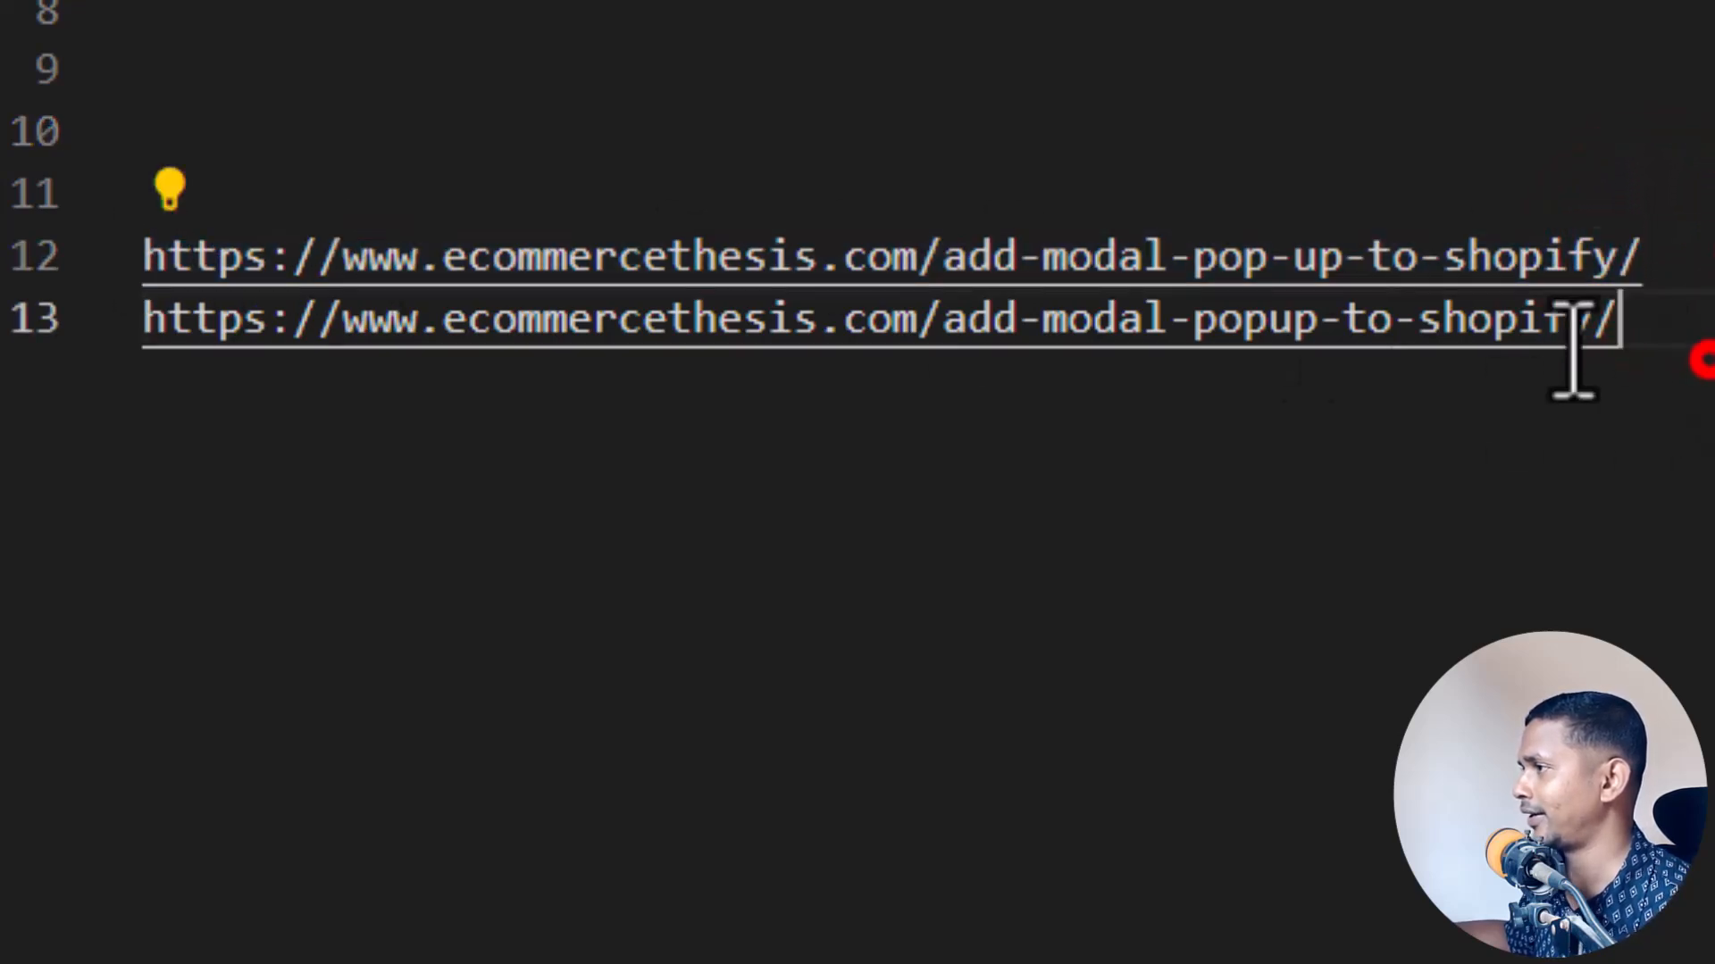
left_click_drag(1670, 360, 142, 322)
left_click(838, 597)
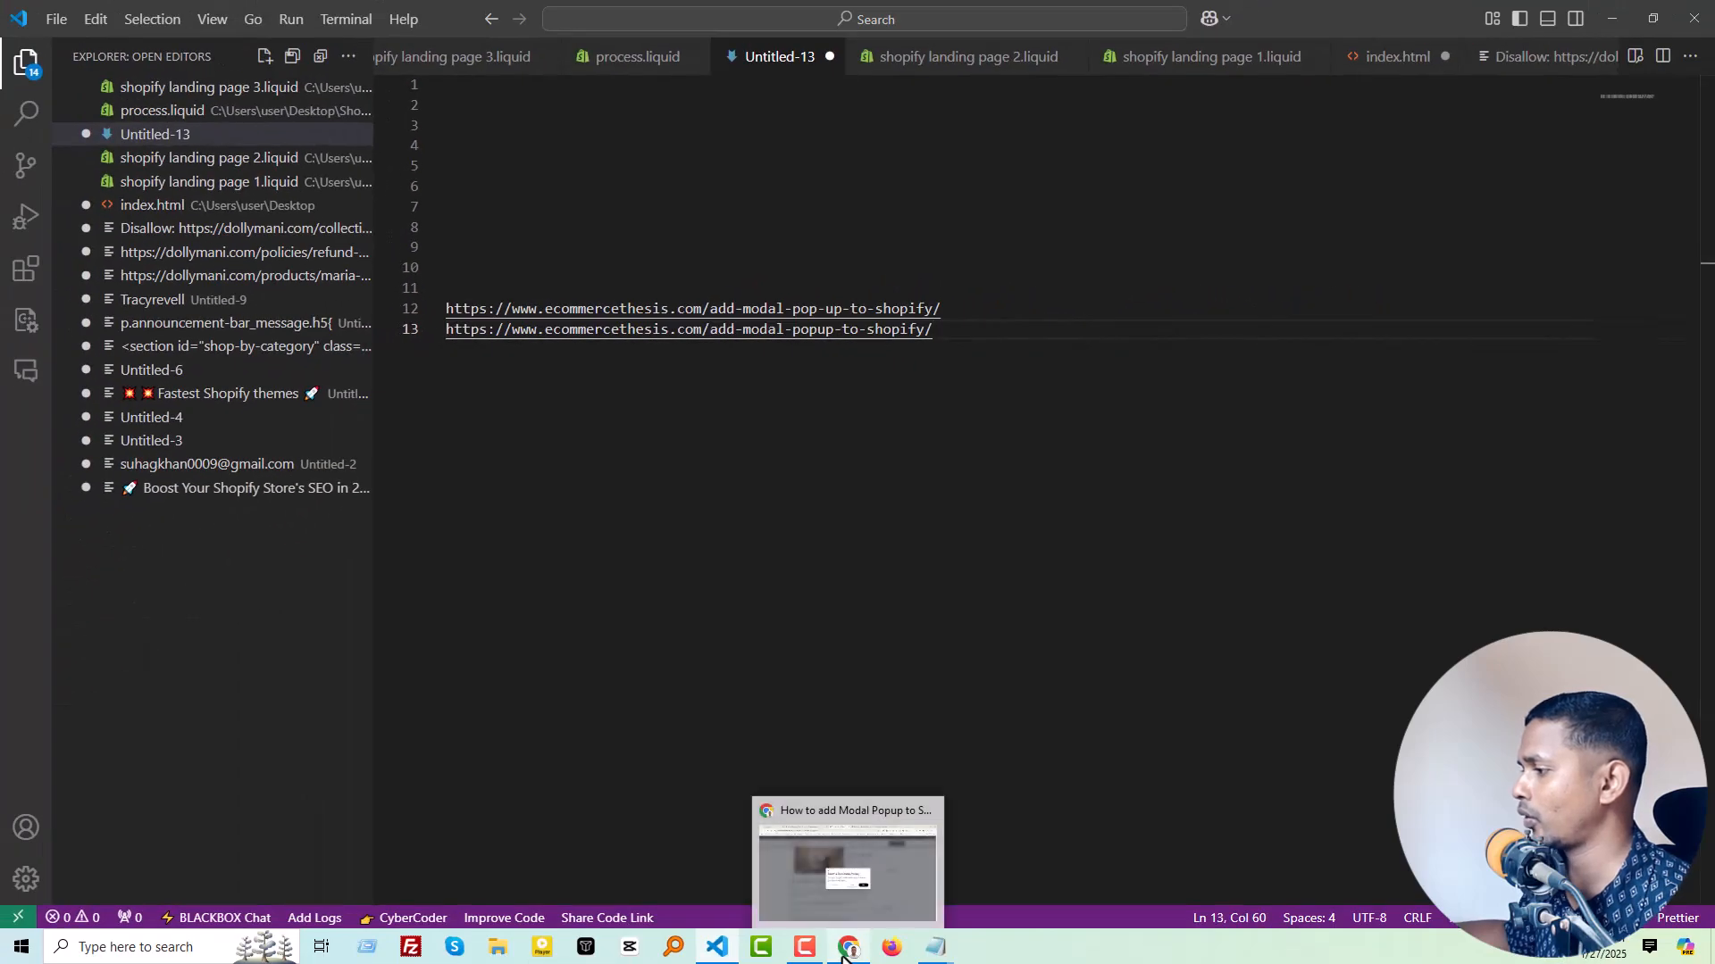
Step: Switch to the Hostinger dashboard in Chrome and open the file manager for ecommercethesis.com
left_click(846, 955)
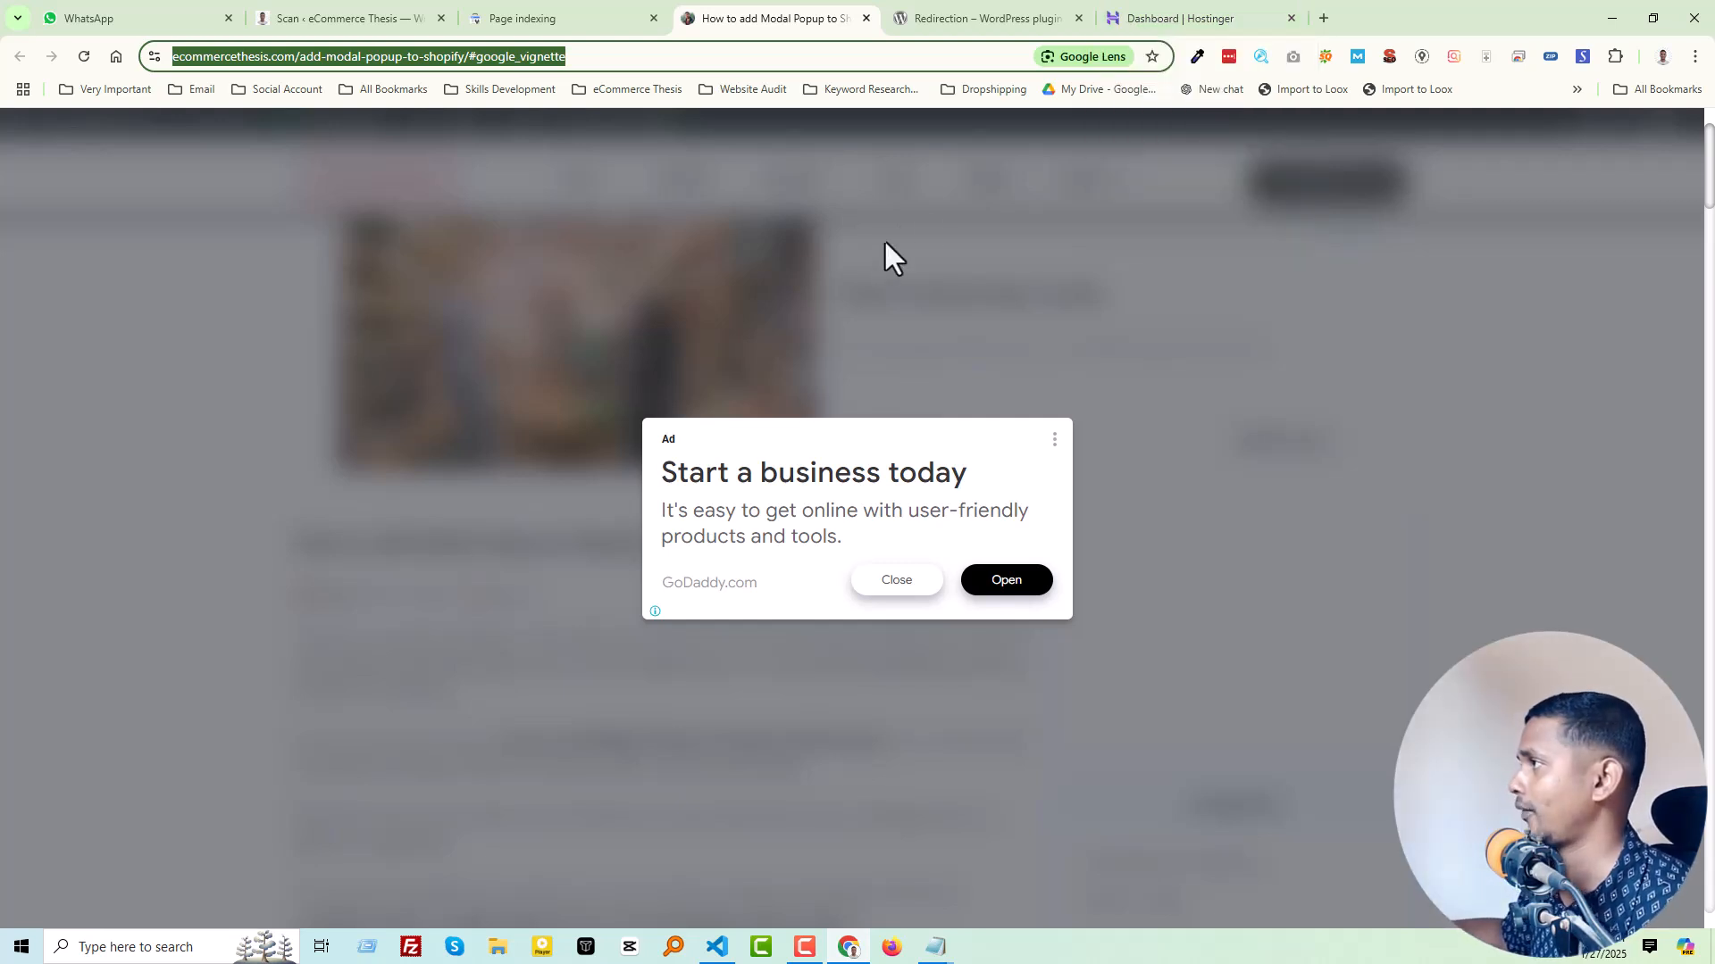
left_click(1188, 20)
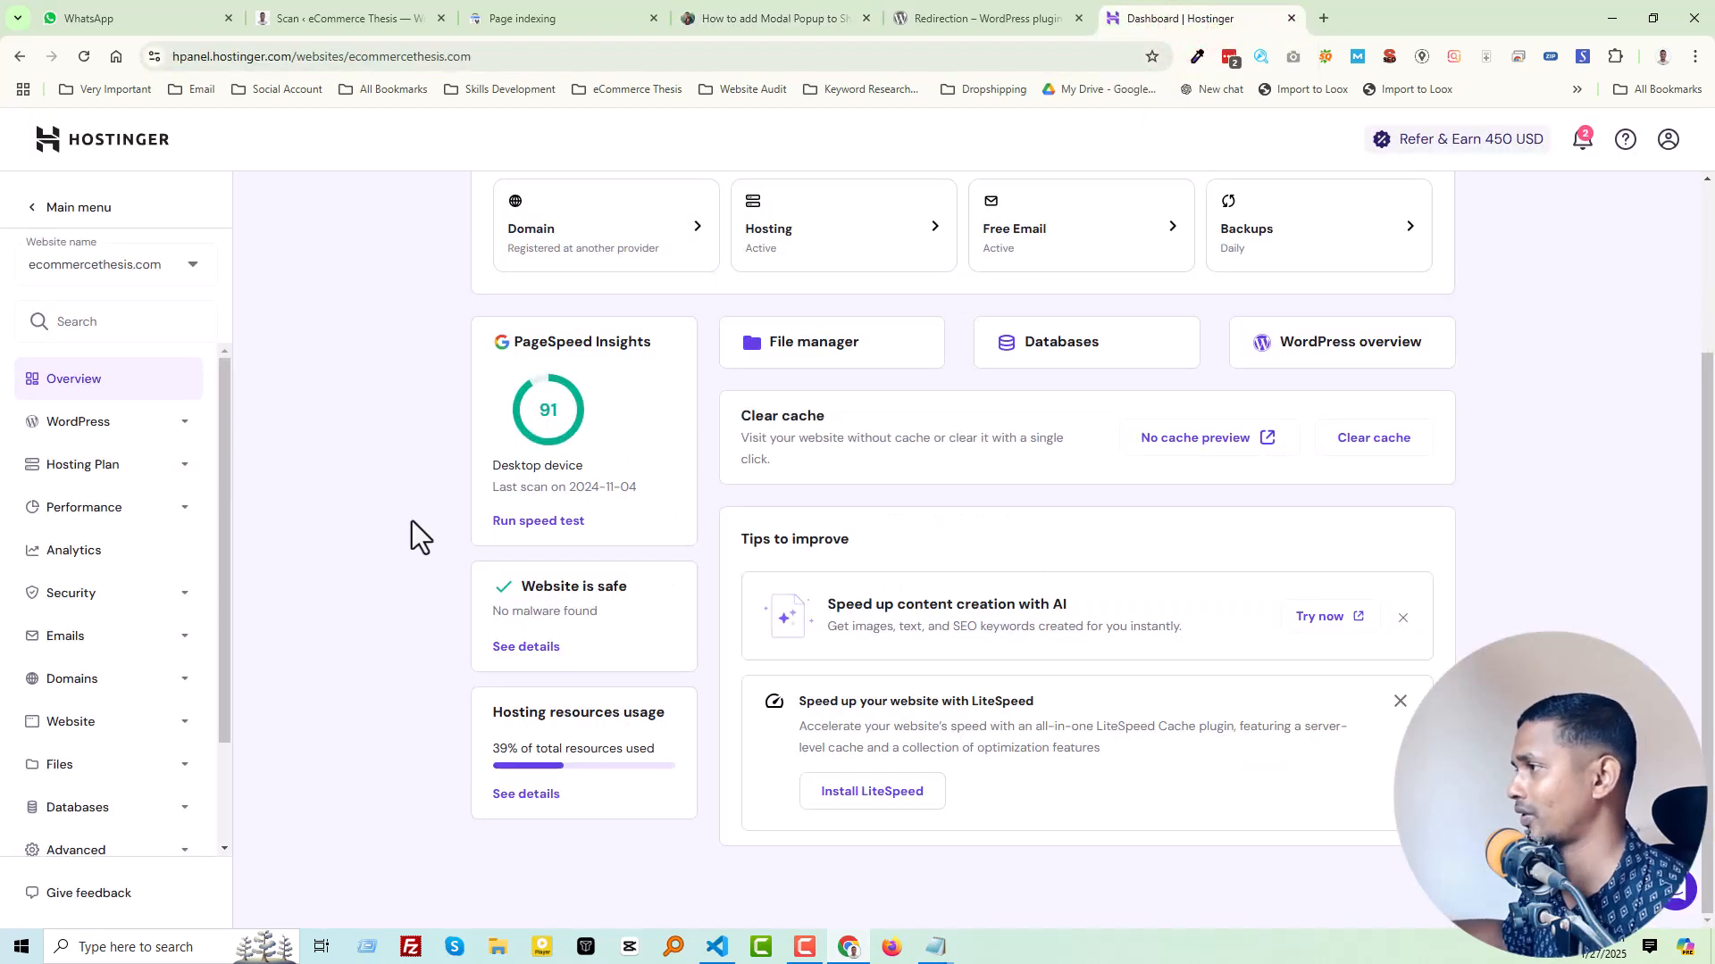
scroll(423, 517, "up", 2)
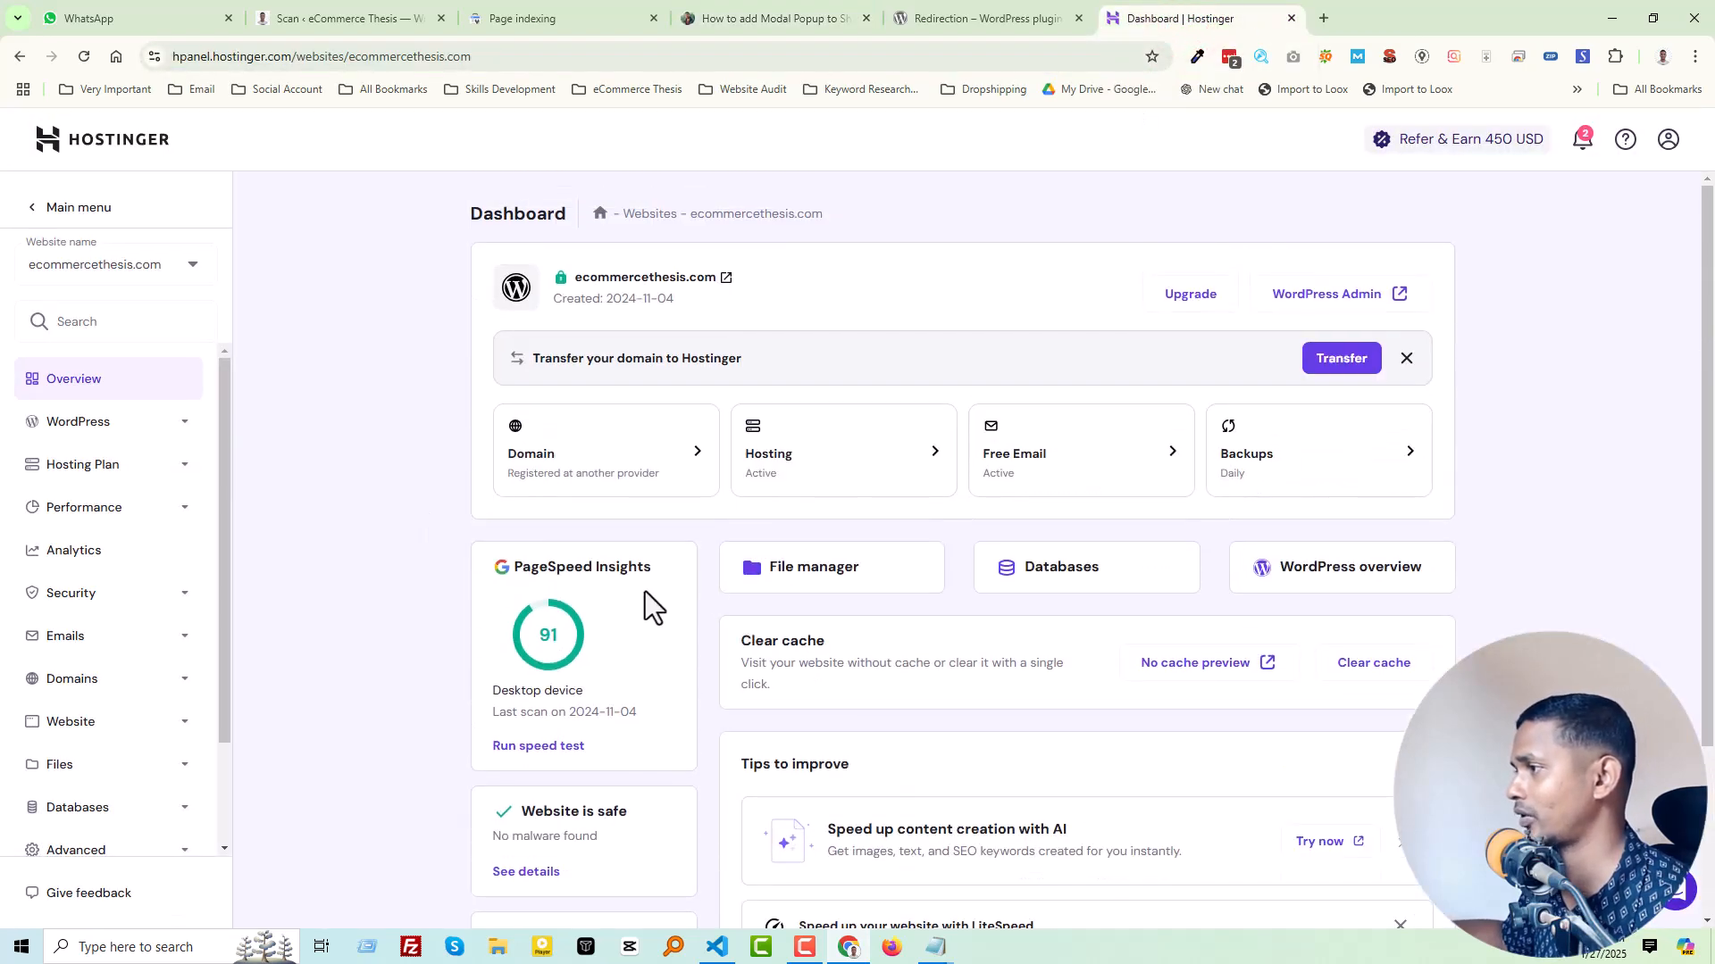
left_click(759, 568)
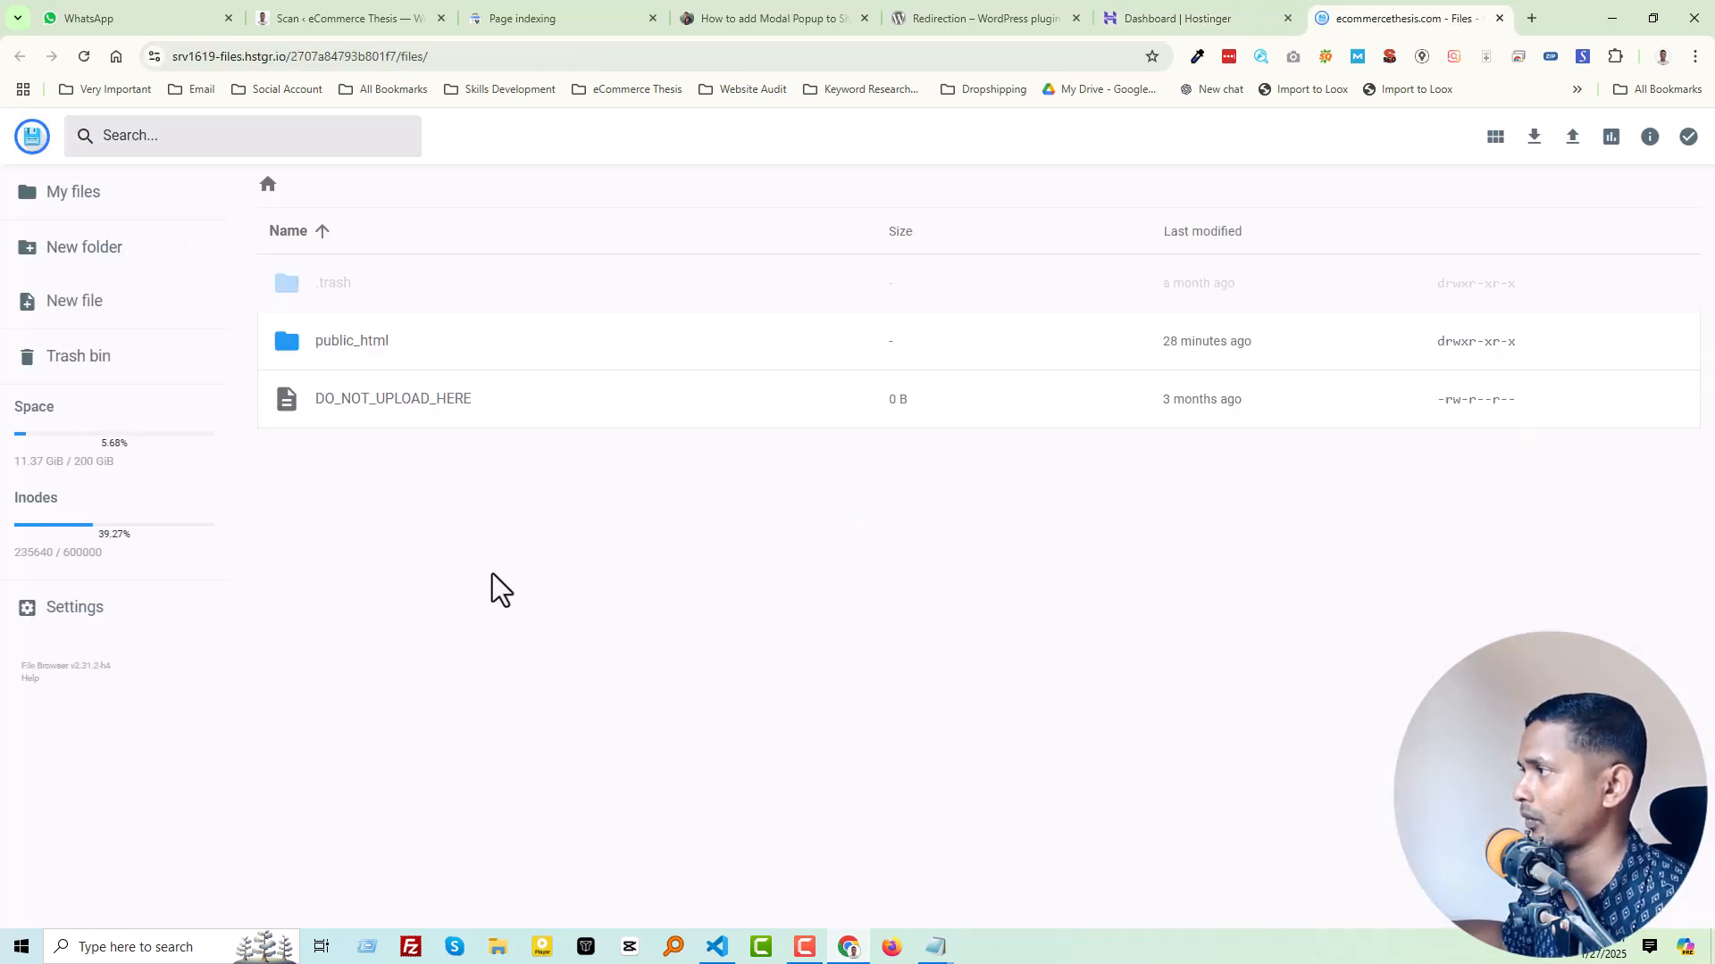
Step: Open the robots.txt file inside the public_html folder for editing
double_click(299, 353)
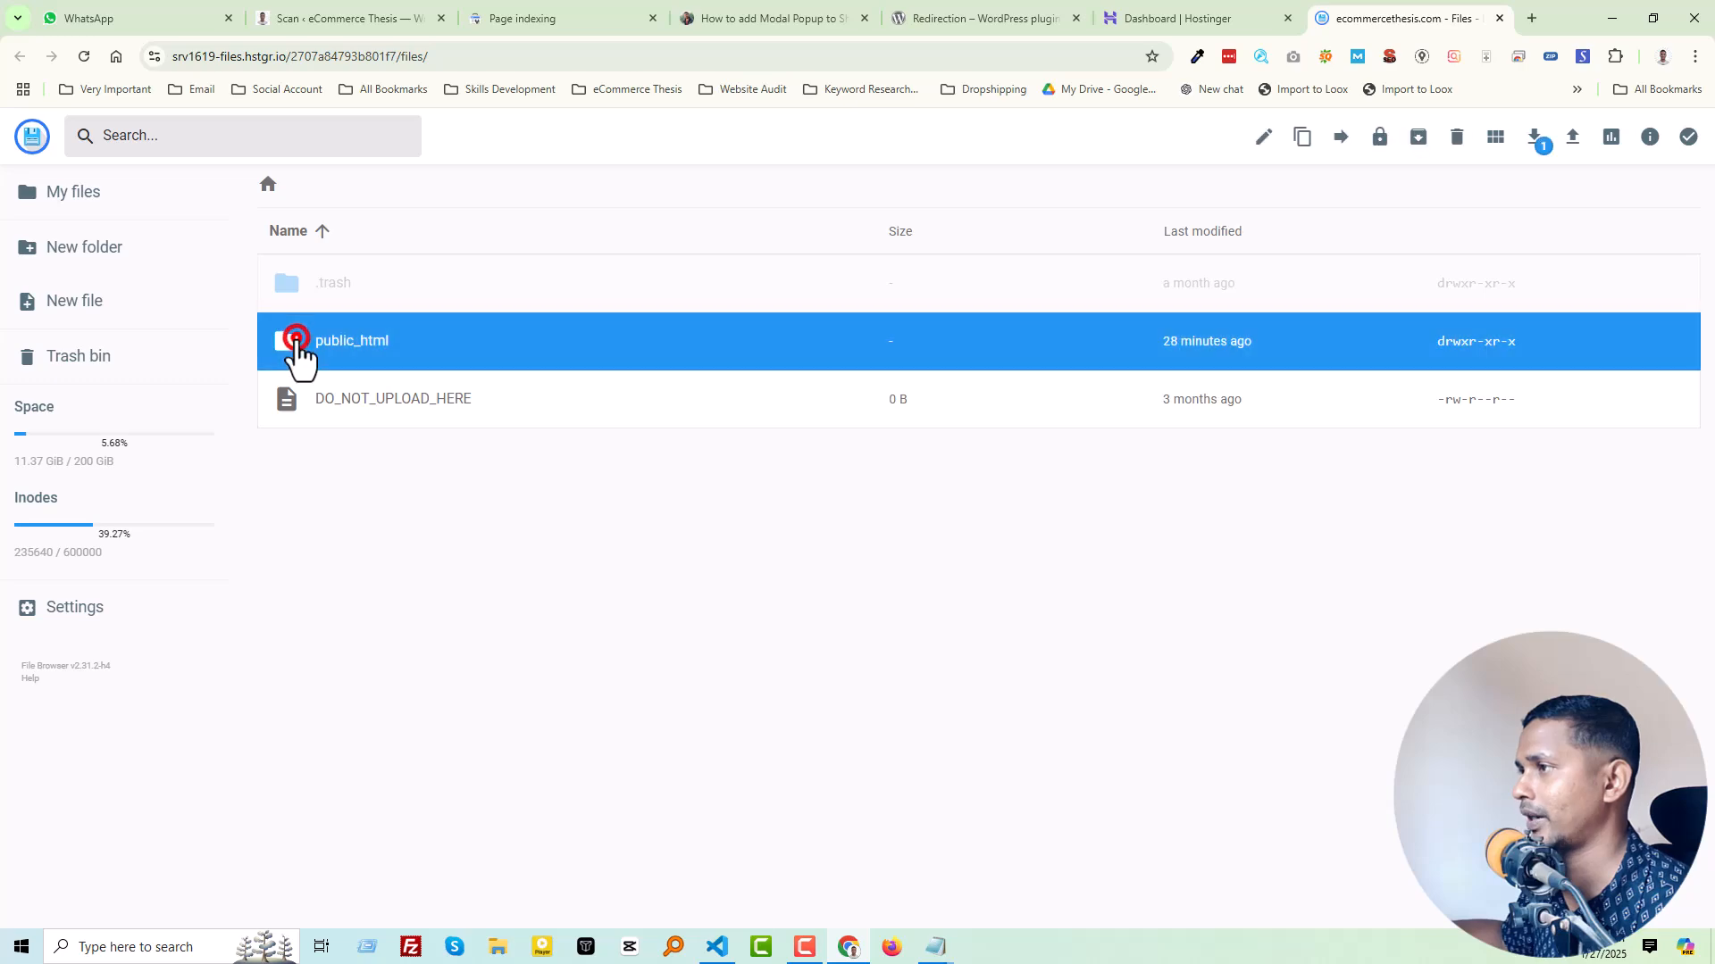
scroll(465, 491, "down", 6)
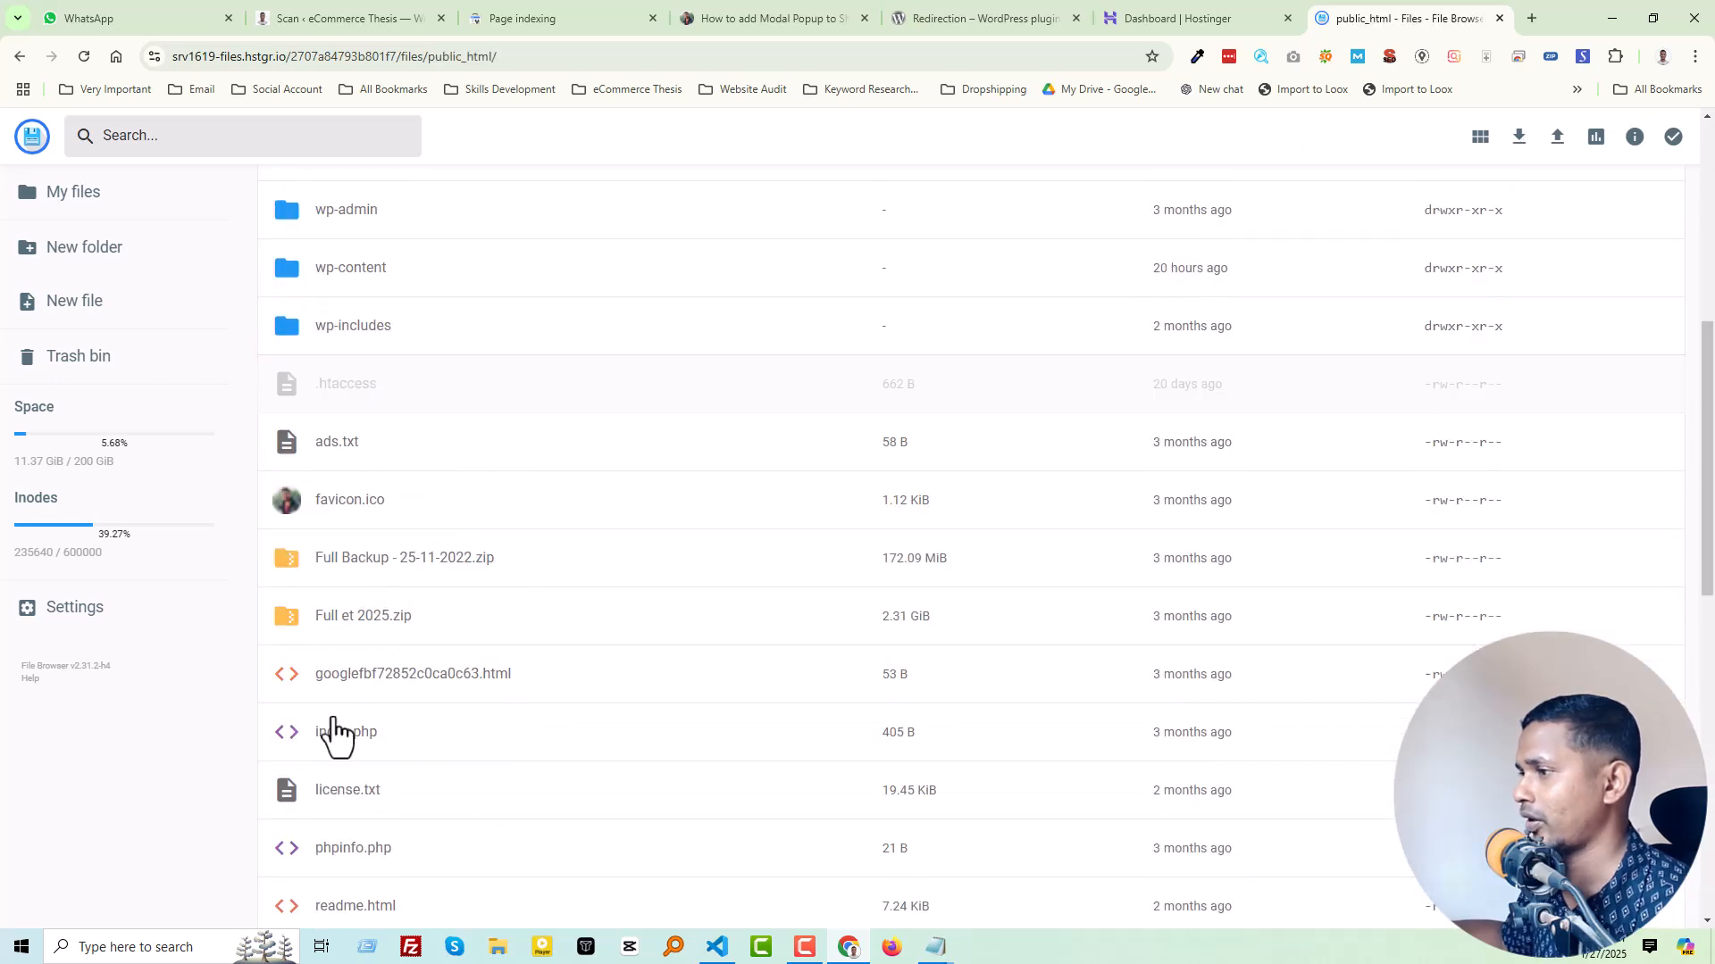
scroll(343, 772, "down", 3)
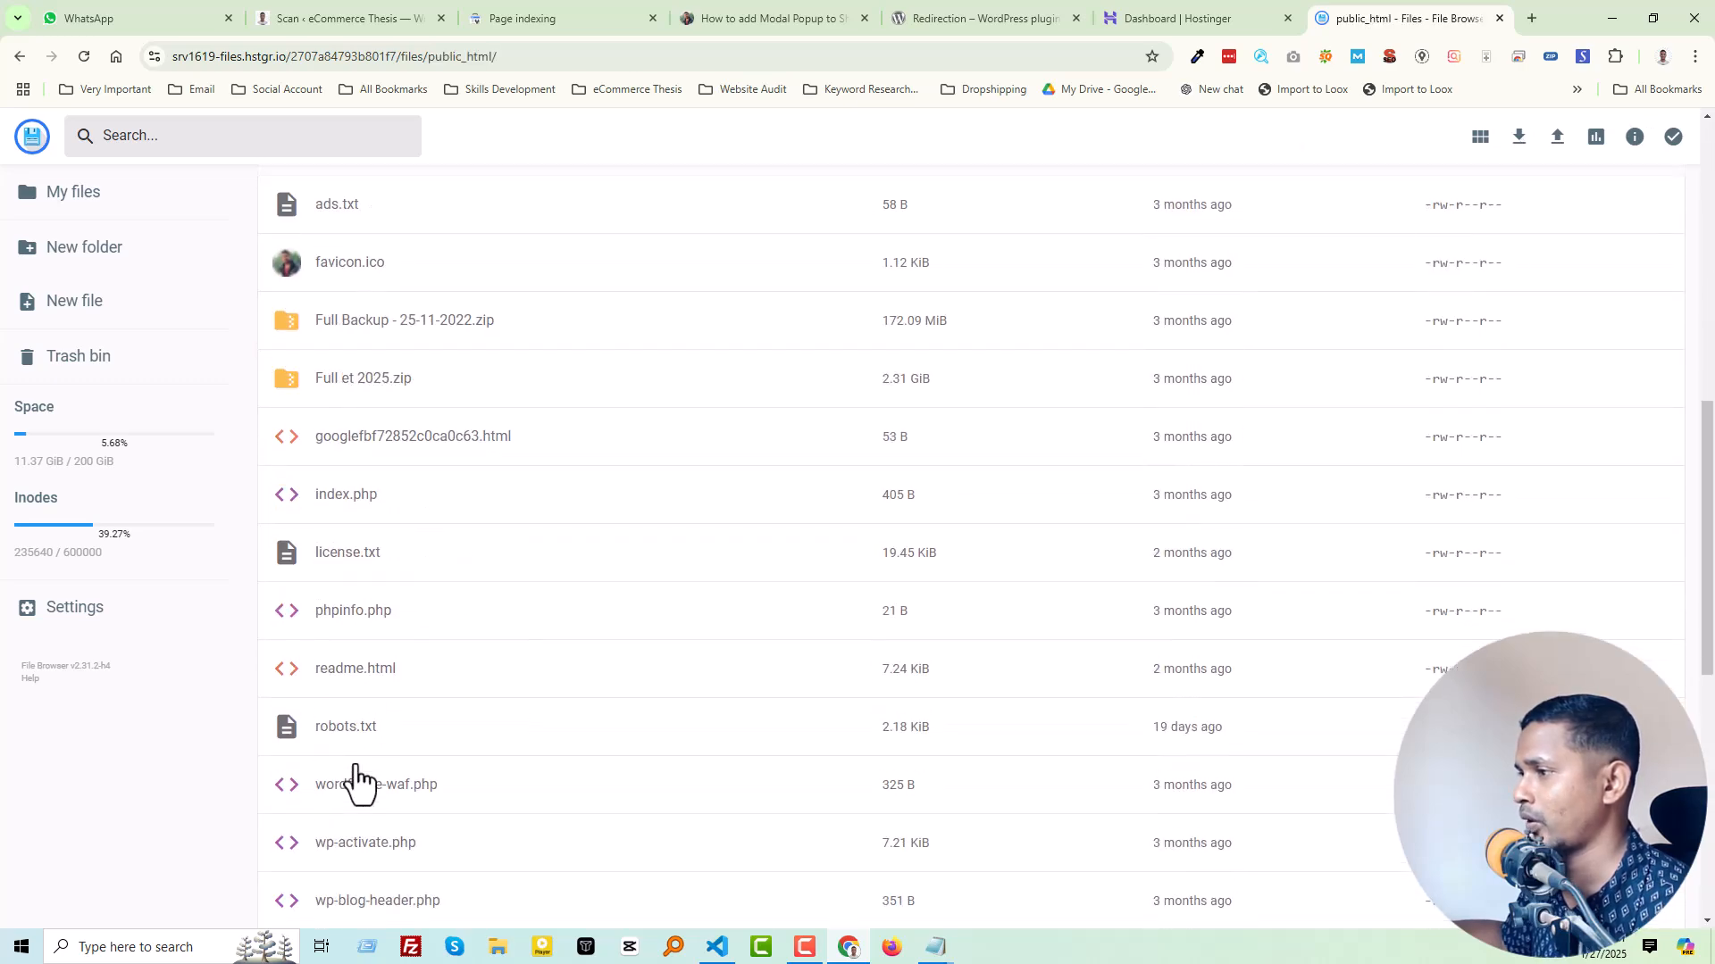
double_click(293, 740)
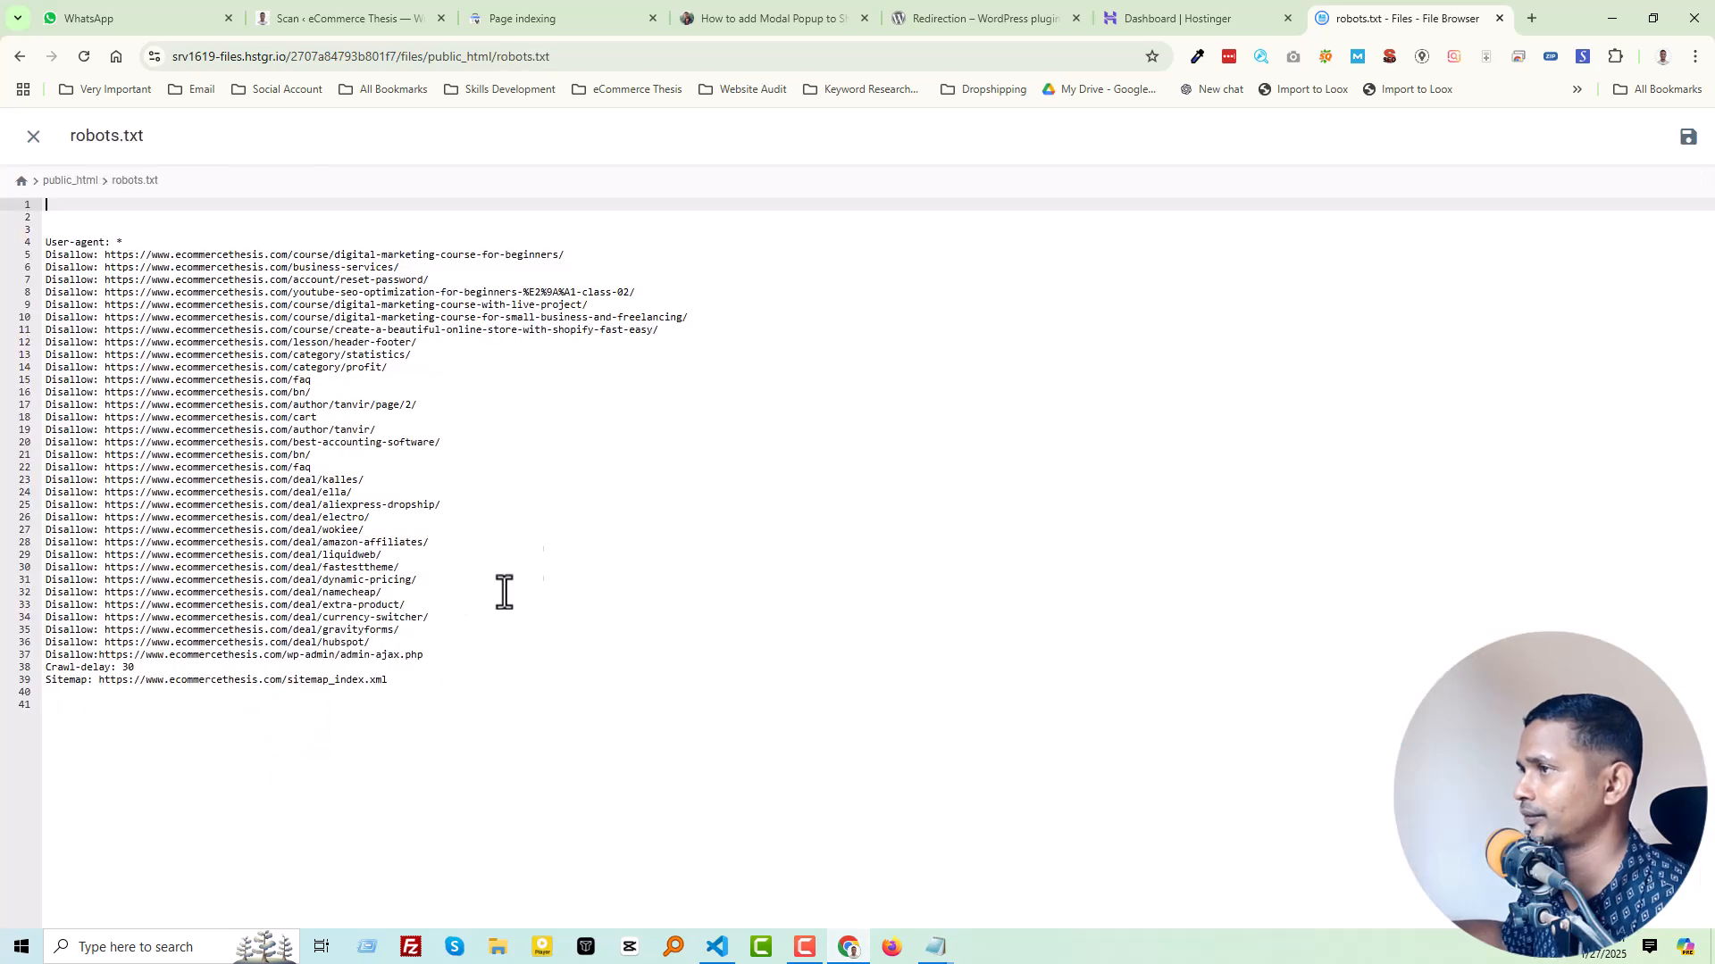
Step: Insert blank lines between the wp-admin/admin-ajax.php rule and the Crawl-delay line in robots.txt
left_click(451, 659)
key("Return")
key("Return")
key("Return")
key("Return")
key("Return")
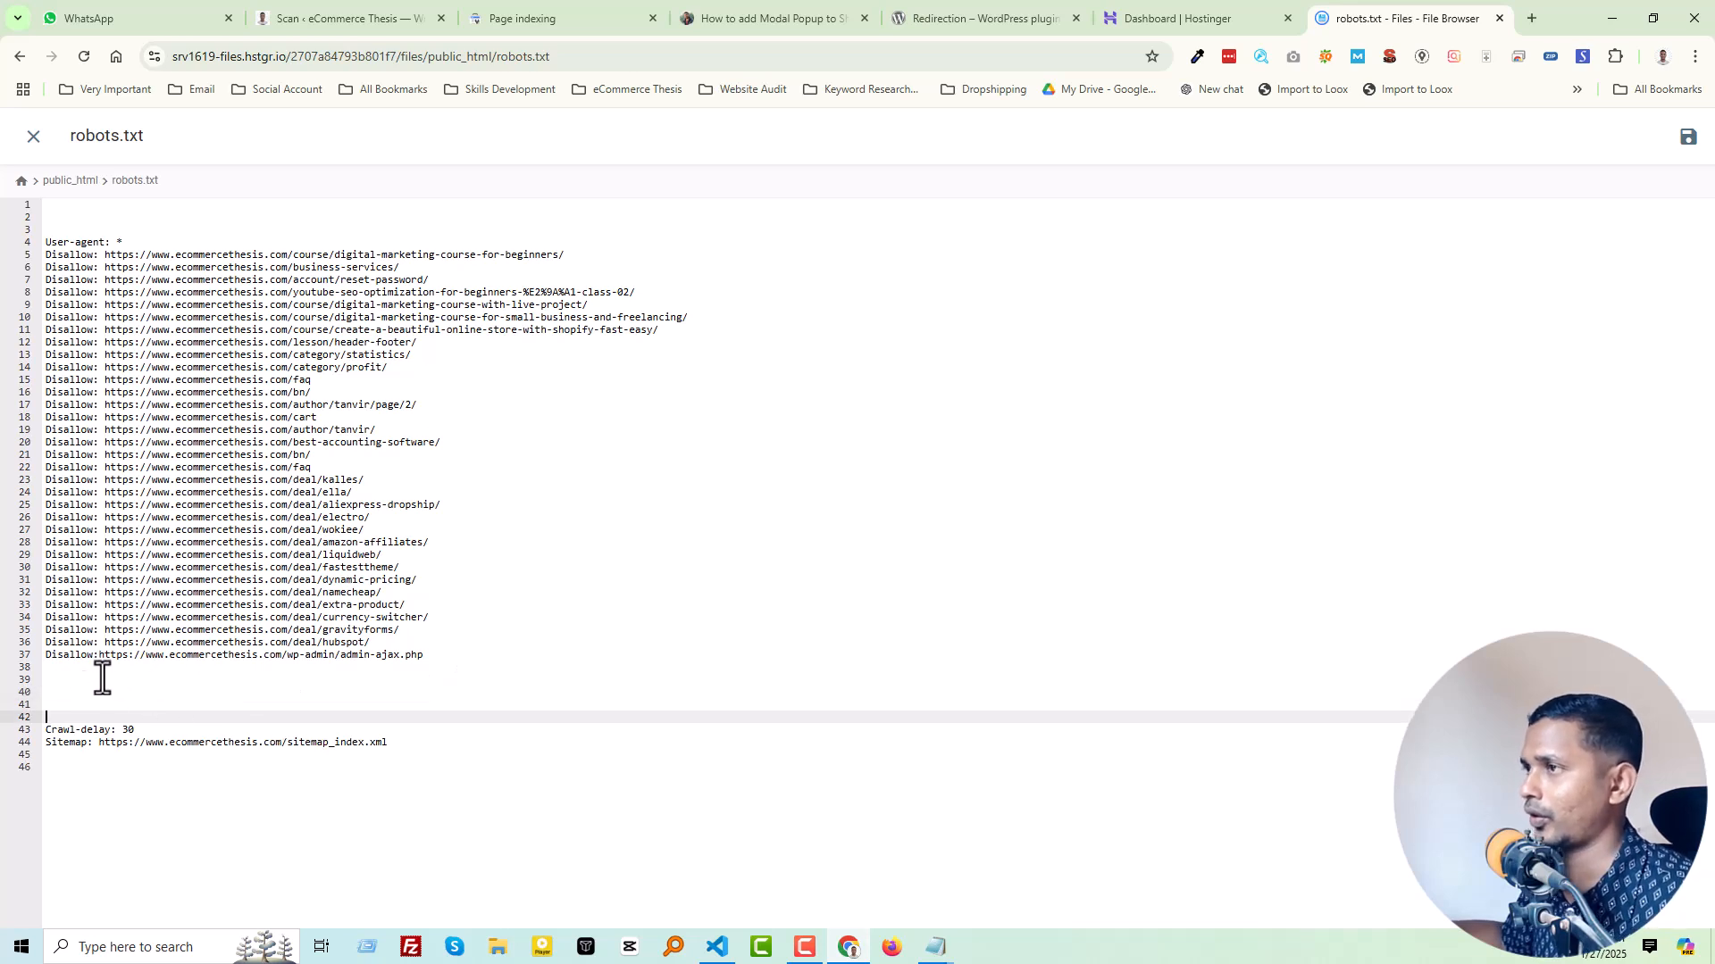
Step: Copy the "Disallow:" directive from line 37 and paste it on separate lines from line 39 through line 46
double_click(95, 658)
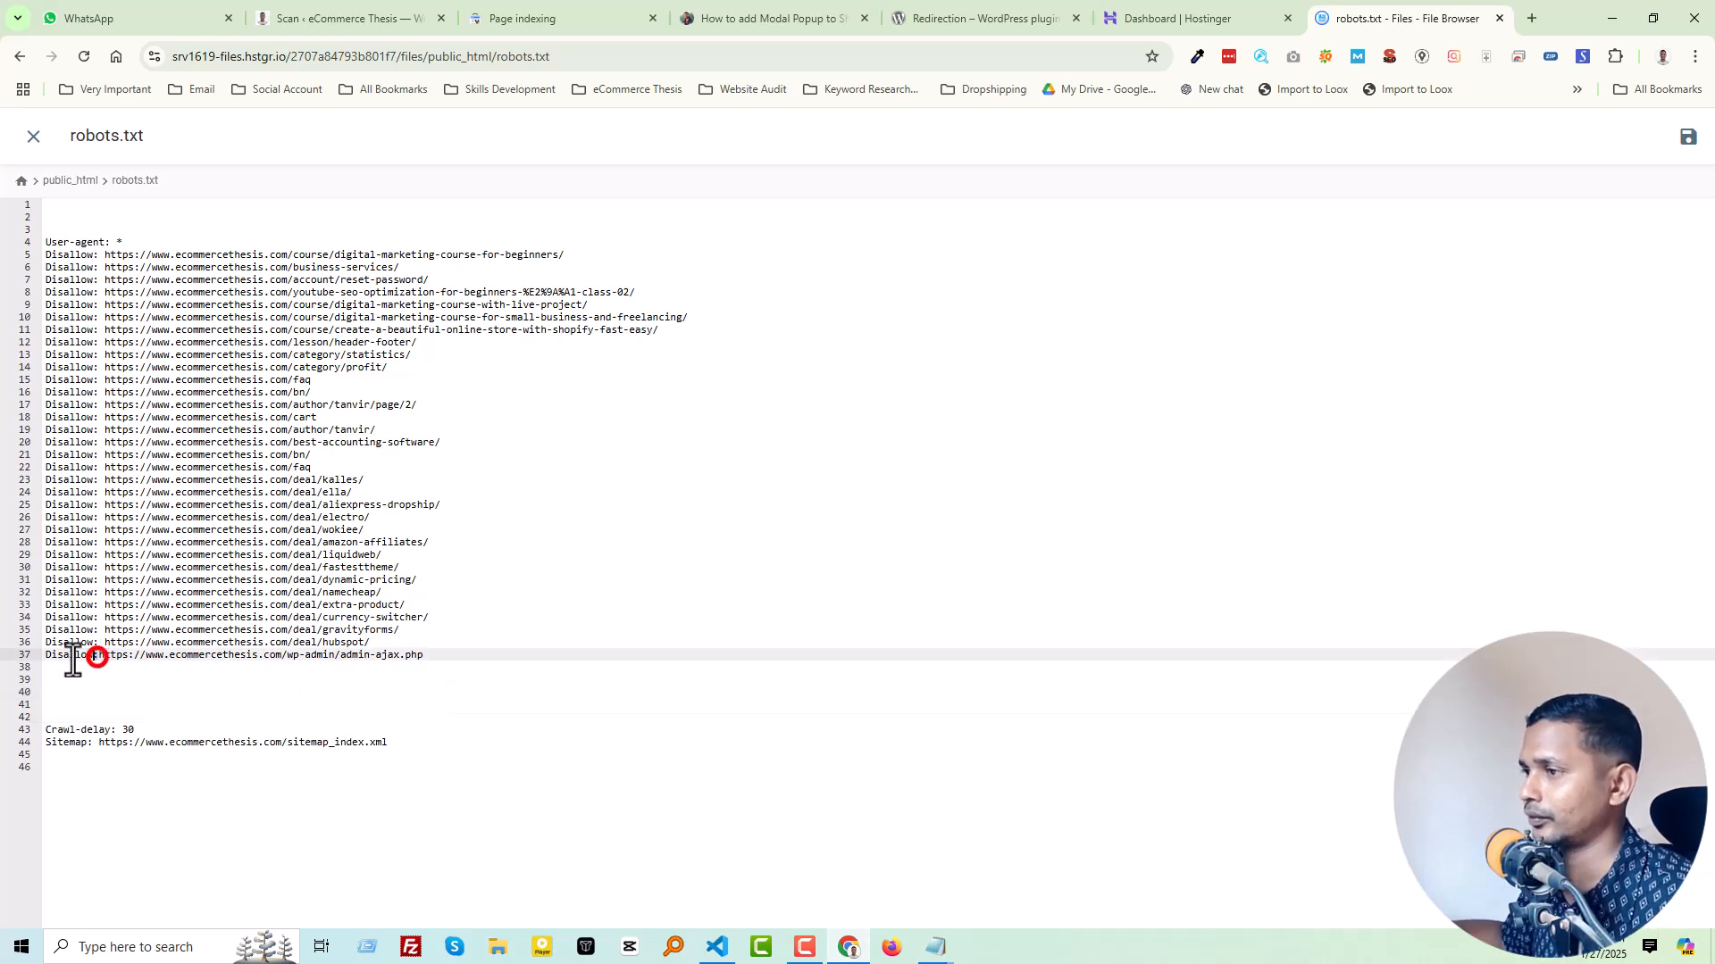
key("ctrl+c")
left_click(74, 680)
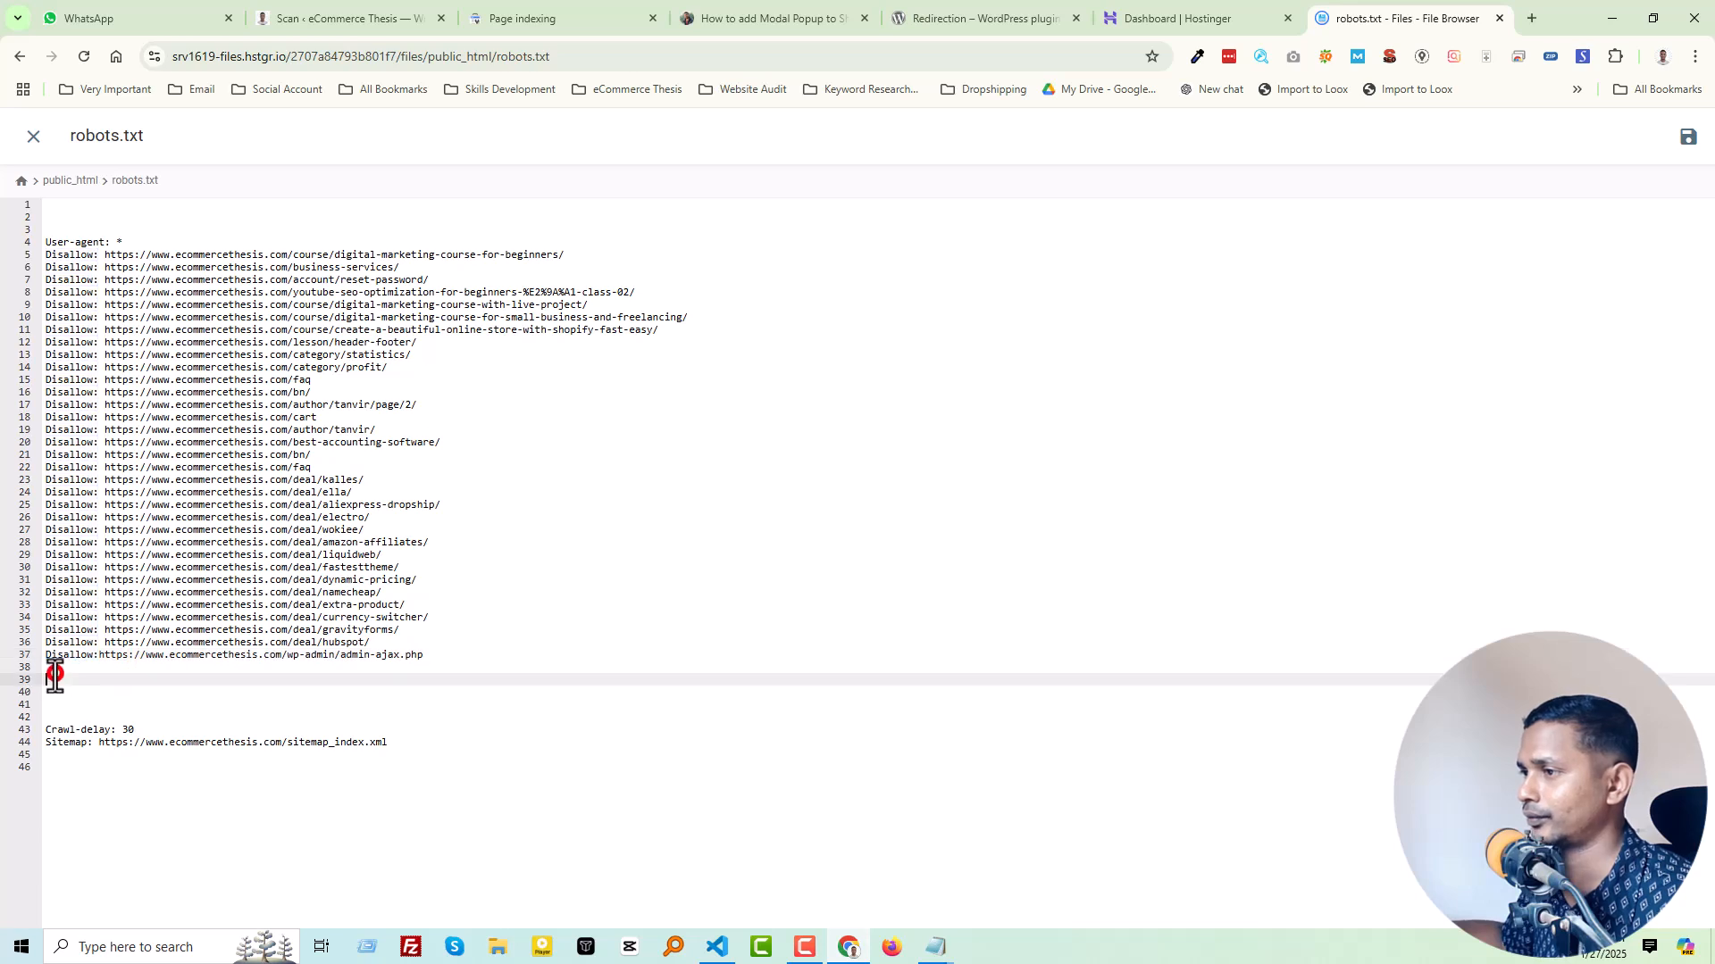
key("ctrl+v")
key("Return")
key("ctrl+v")
key("Return")
key("ctrl+v")
key("Return")
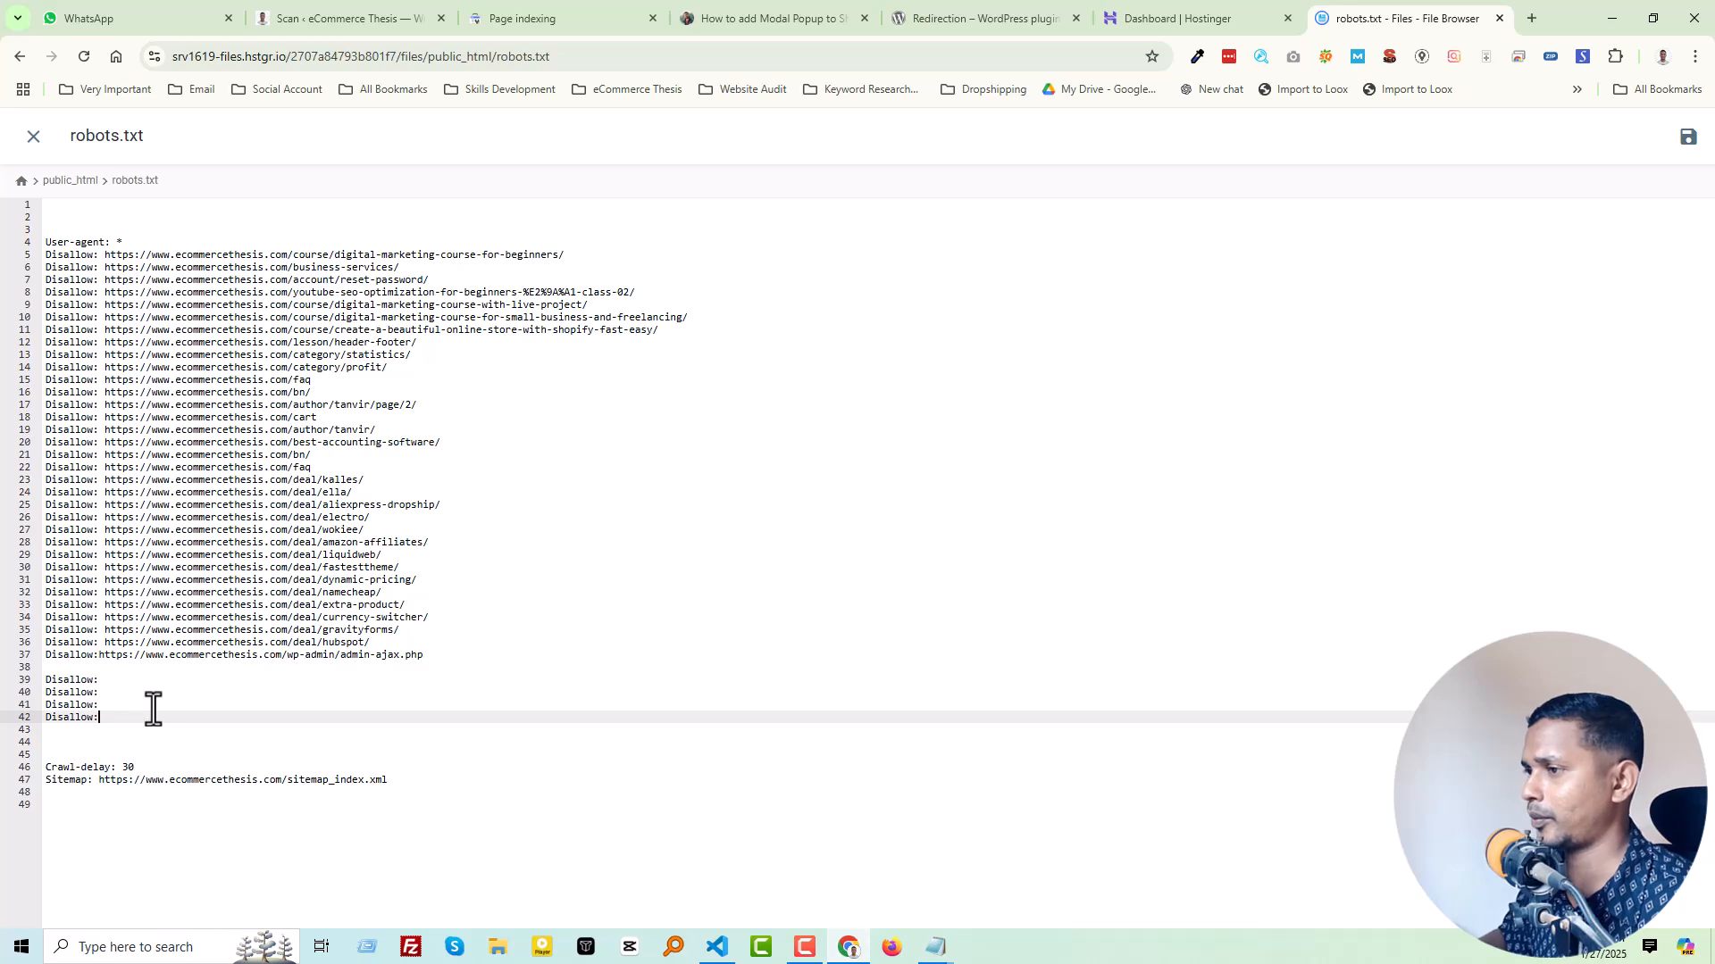
key("Return")
key("ctrl+v")
key("Return")
key("ctrl+v")
key("Return")
key("ctrl+v")
key("Return")
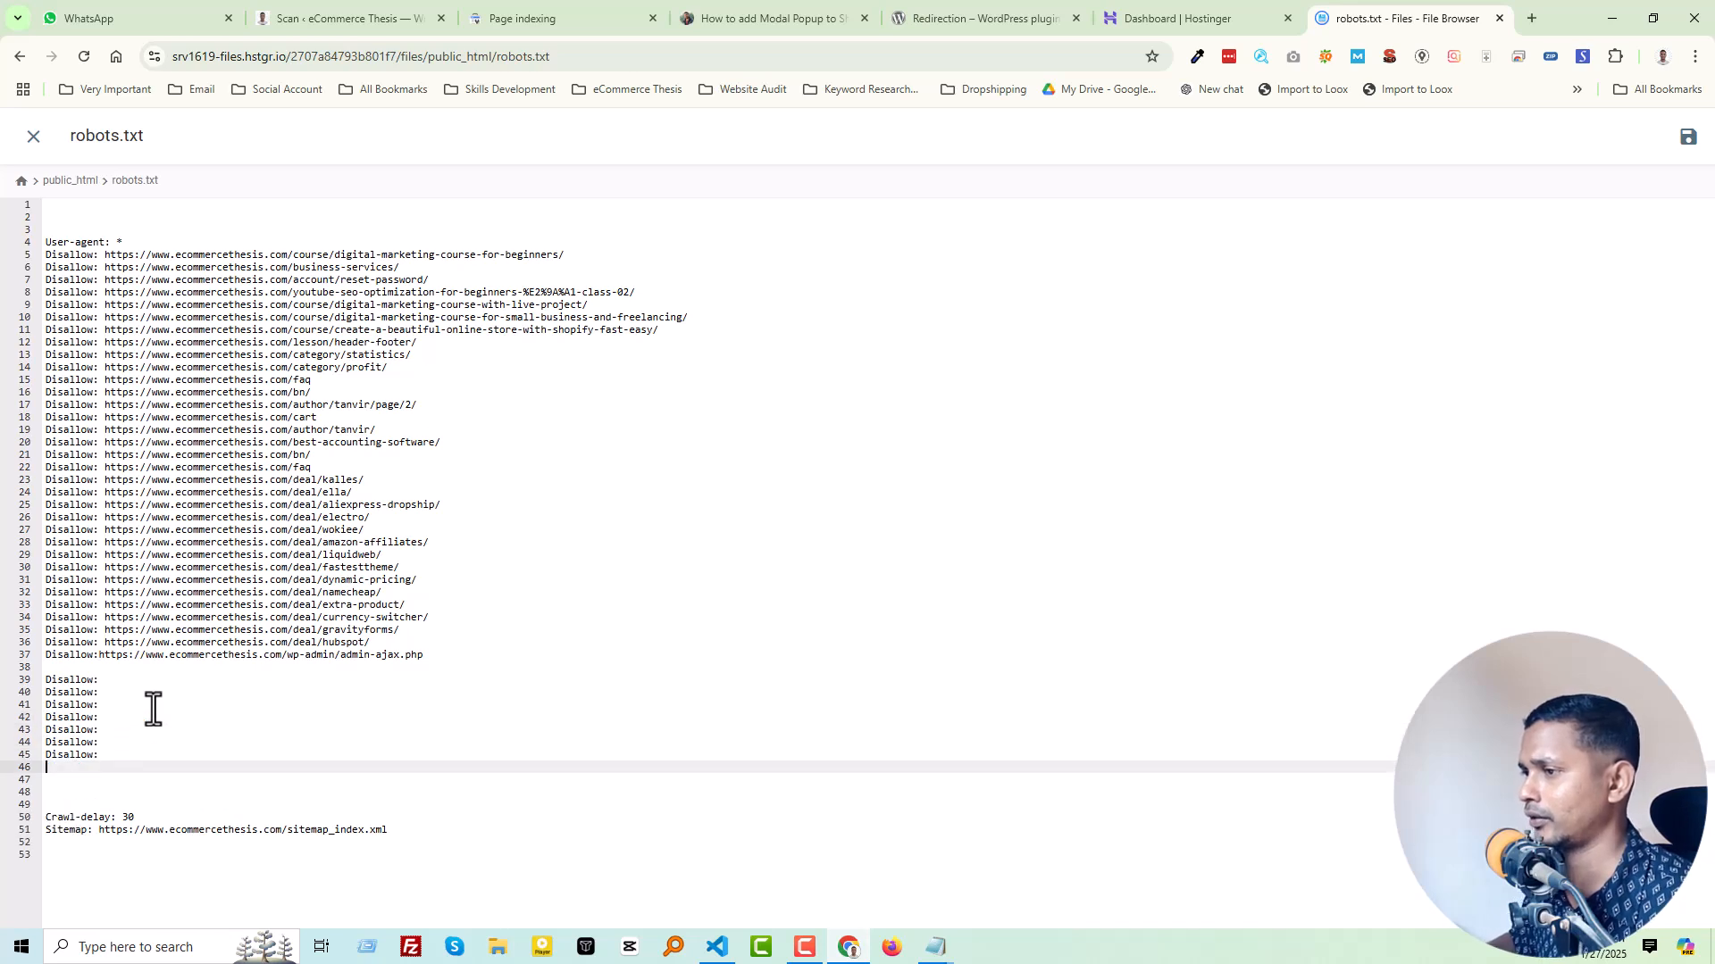
Step: Duplicate the block of empty "Disallow:" lines so that it runs through line 53
key("shift+Up")
key("shift+Up")
key("shift+Up")
key("shift+Up")
key("shift+Up")
key("shift+Up")
key("shift+Up")
key("shift+Up")
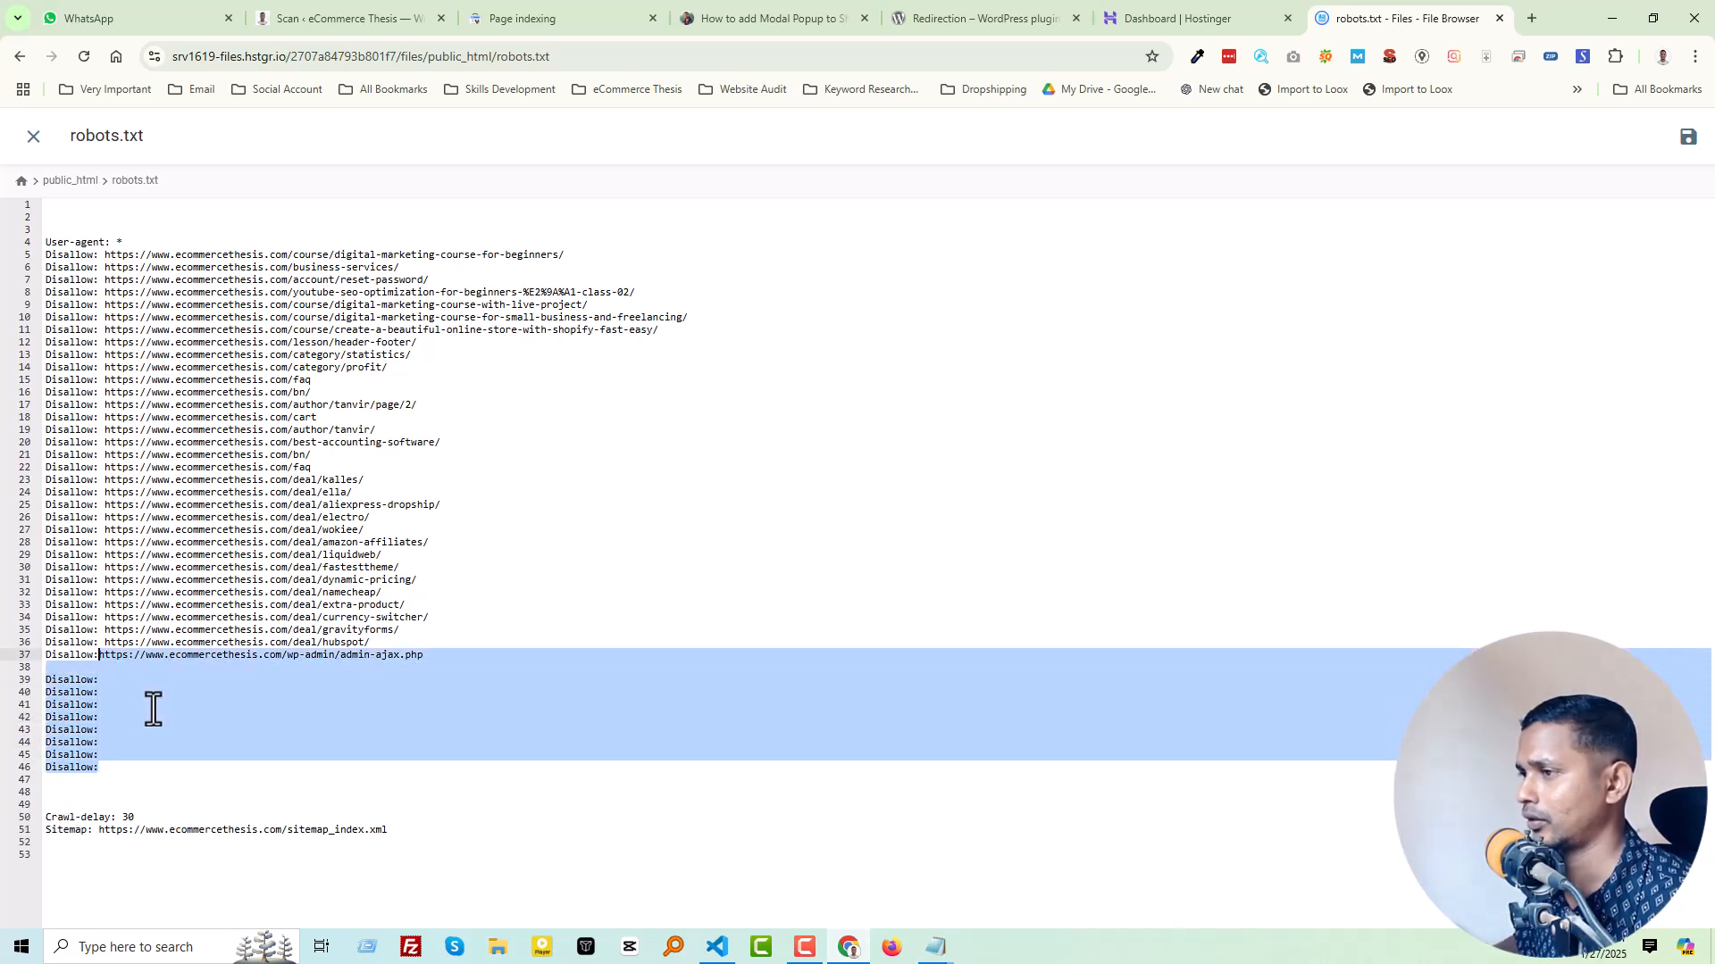
key("shift+Down")
key("ctrl+c")
key("ctrl+v")
key("ctrl+v")
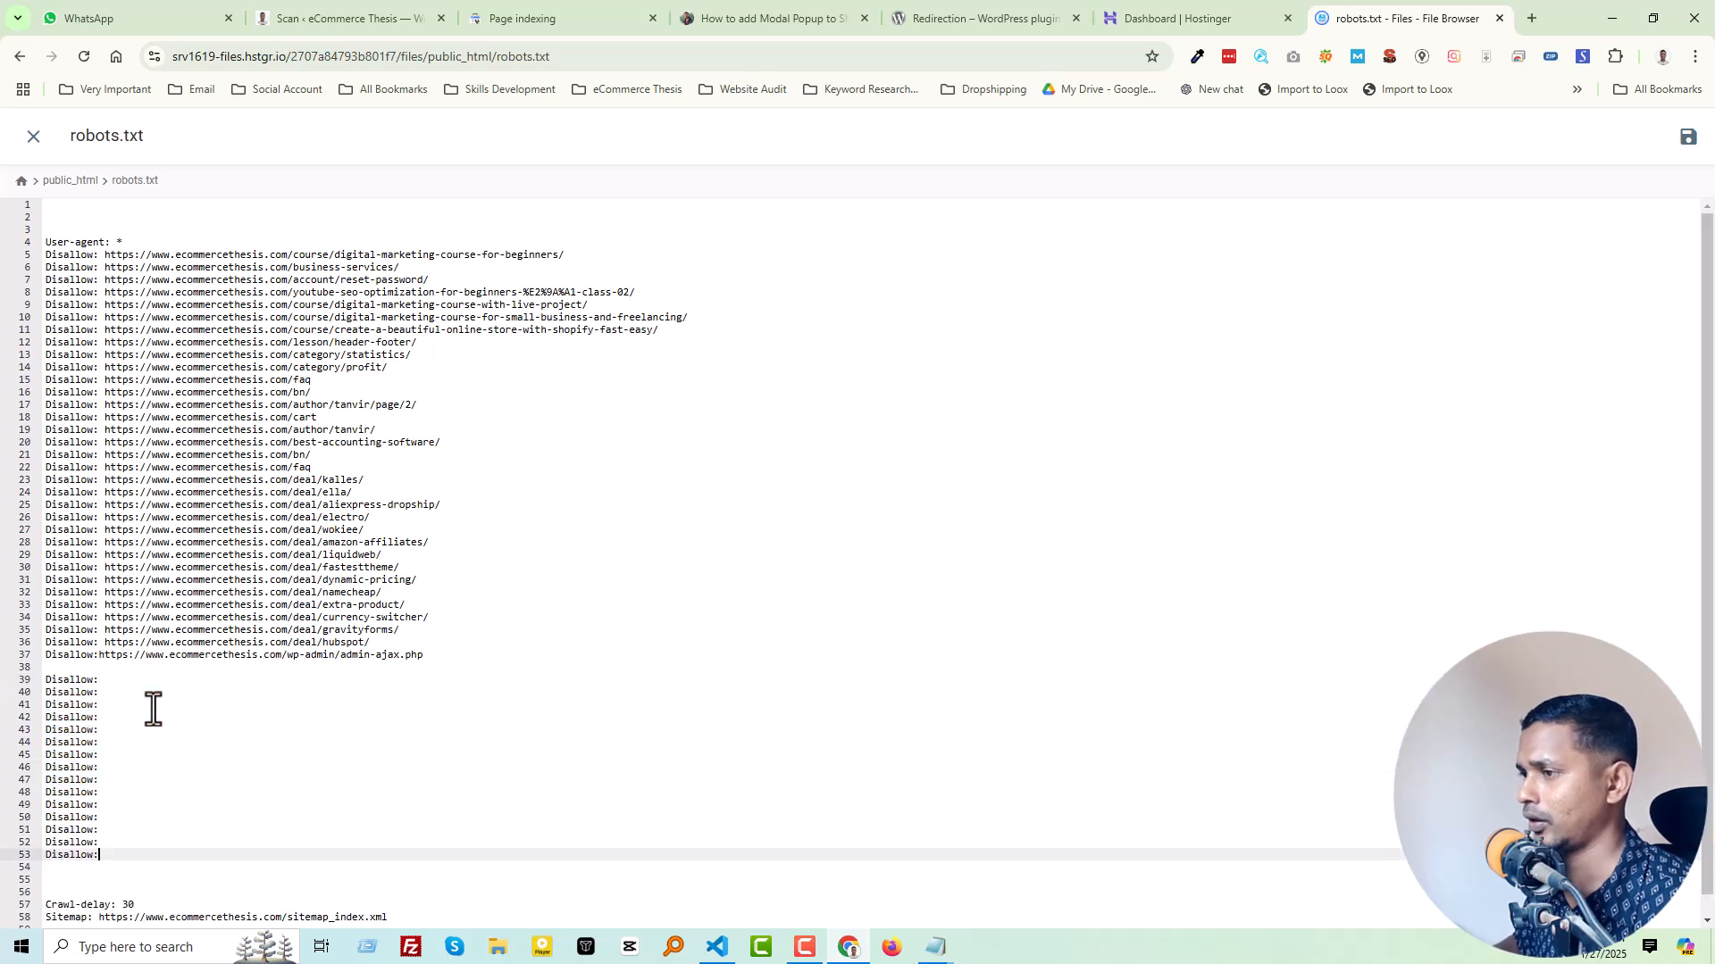
Step: Copy the empty "Disallow:" lines from 39 to 53 and paste them repeatedly to extend the list through line 81
key("shift+Up")
key("shift+Up")
key("shift+Up")
key("shift+Up")
key("shift+Up")
key("shift+Up")
key("shift+Up")
key("shift+Up")
key("shift+Up")
key("shift+Up")
key("shift+Up")
key("shift+Up")
key("shift+Up")
key("shift+Up")
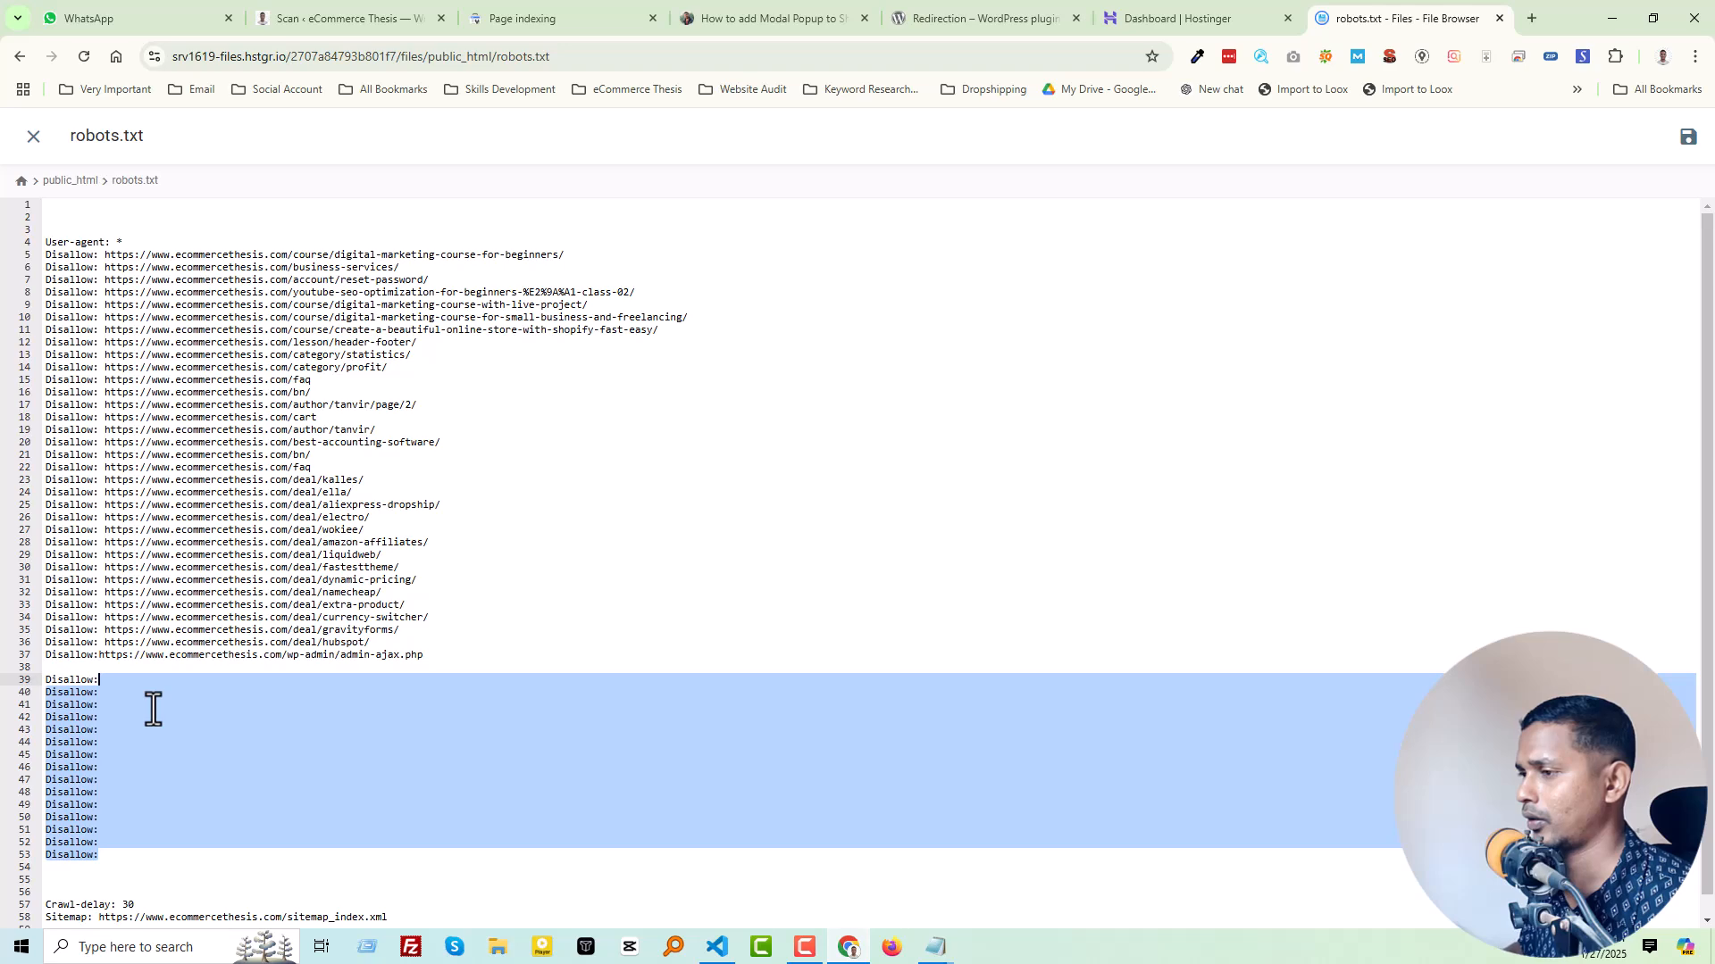
key("ctrl+c")
key("ctrl+v")
key("ctrl+v")
key("Return")
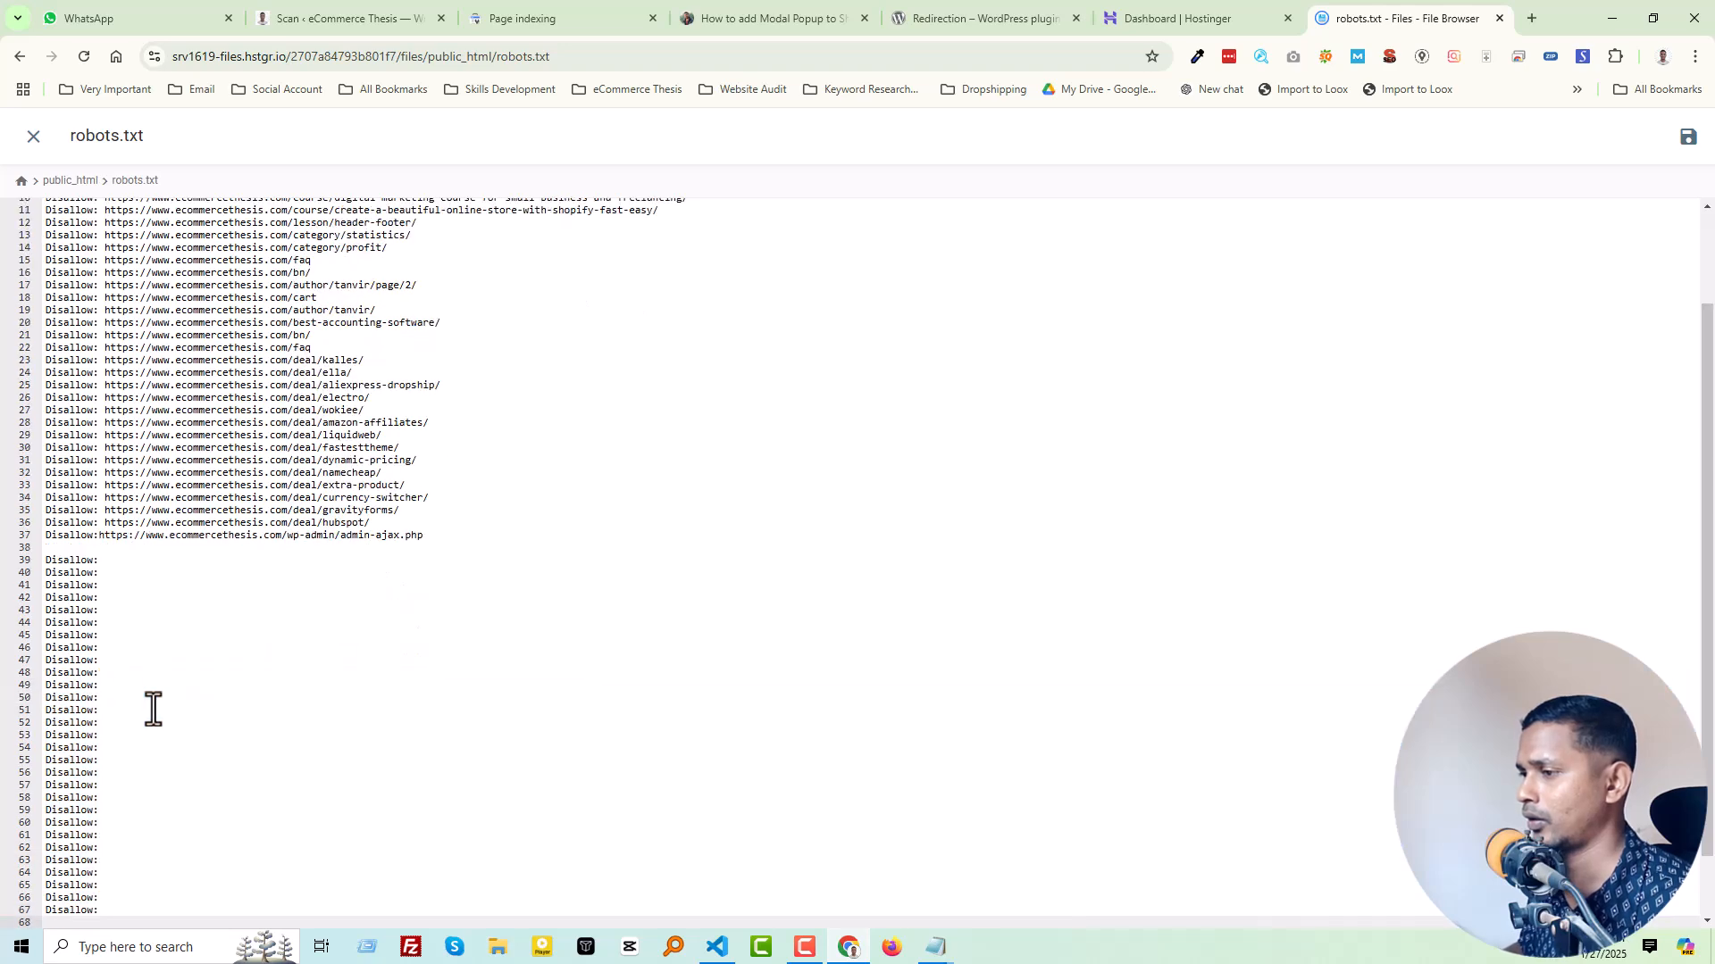
key("BackSpace")
key("ctrl+v")
scroll(184, 704, "down", 1)
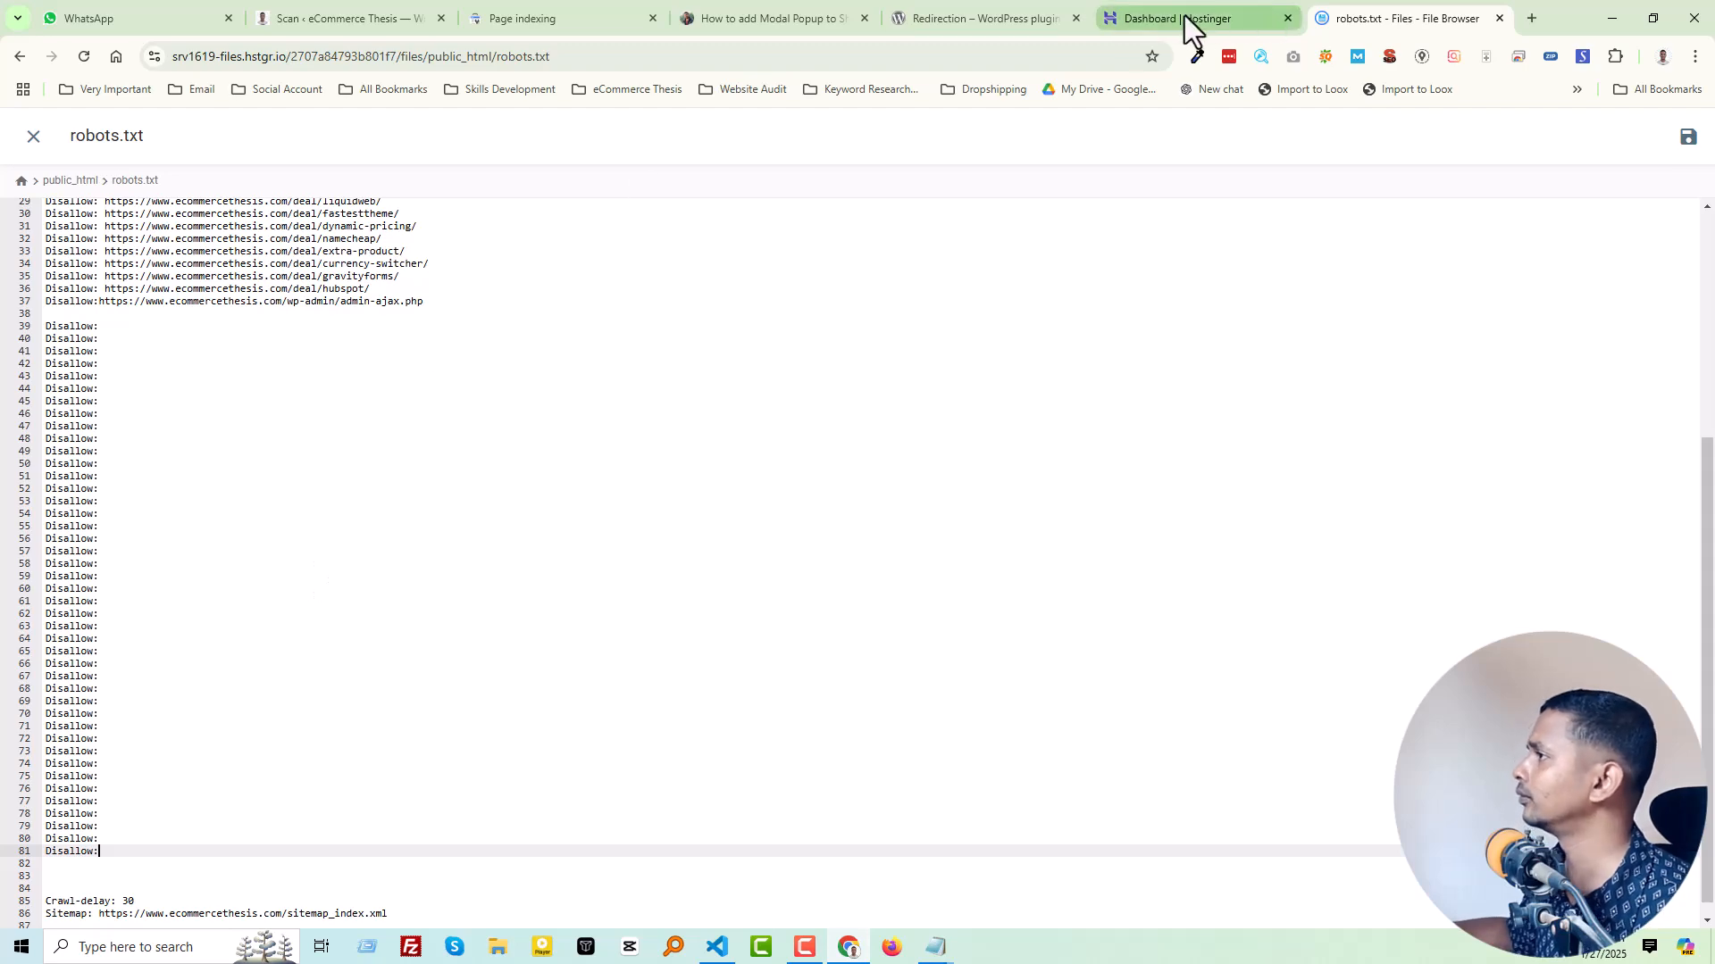
Step: Copy the add-modal-pop-up-to-shopify URL from Search Console's redirect examples and paste it after "Disallow:" on line 39 of robots.txt
left_click(512, 12)
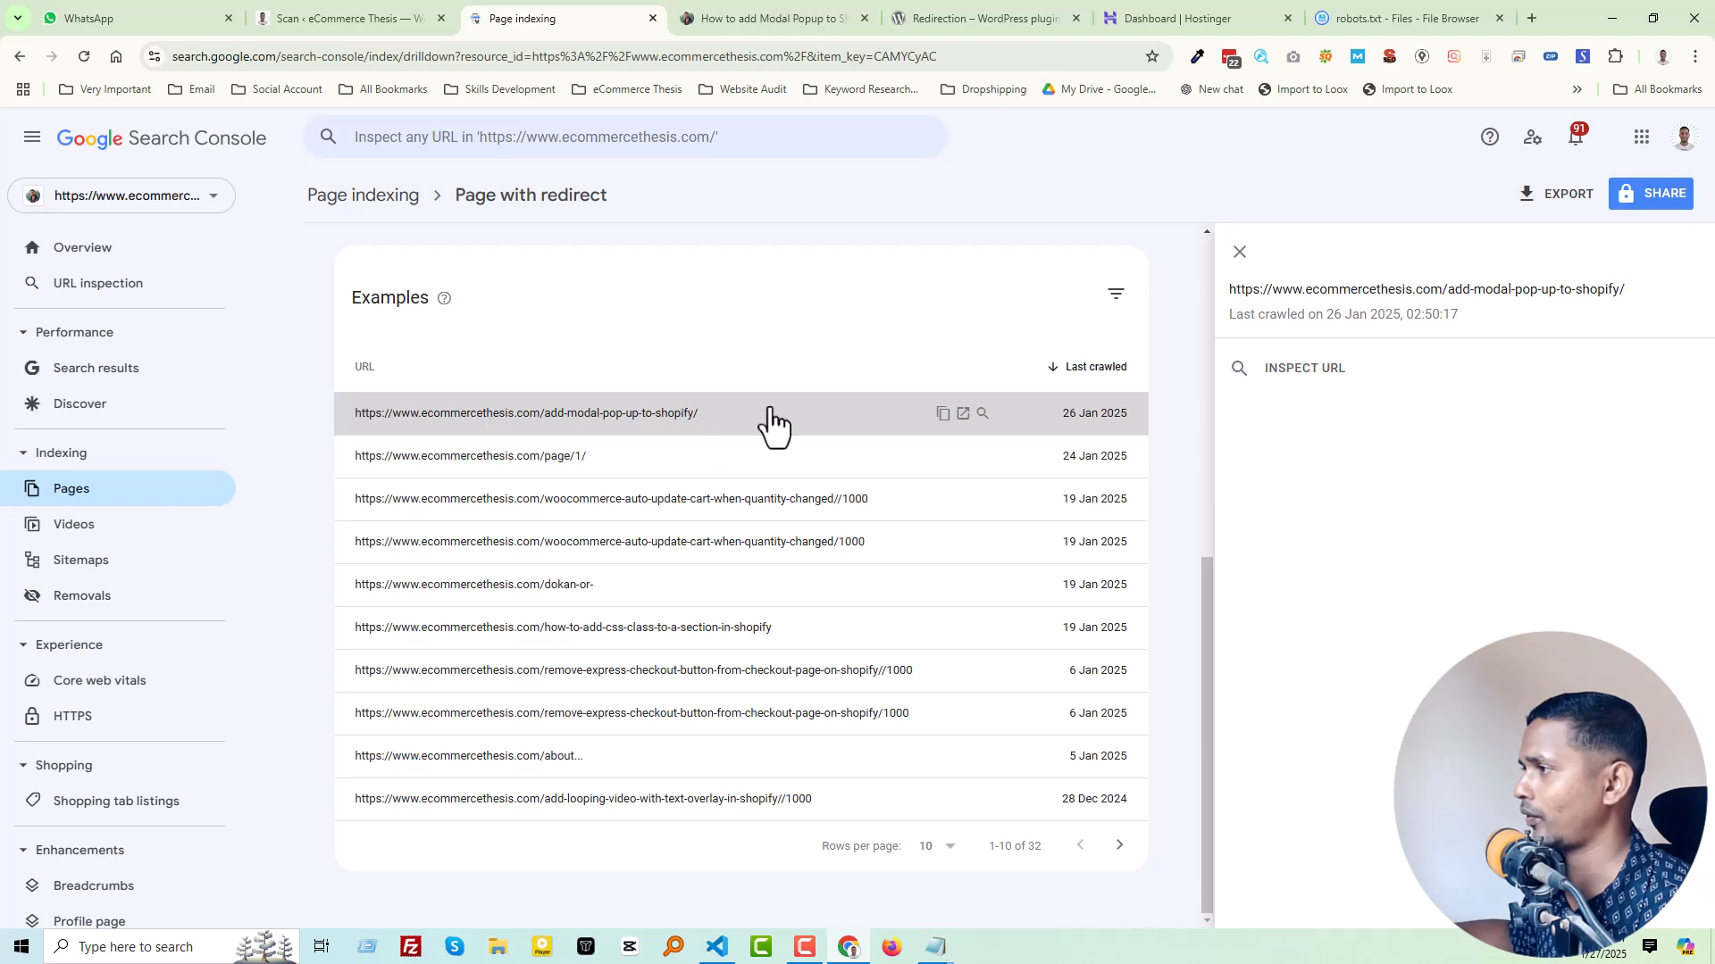
left_click(942, 413)
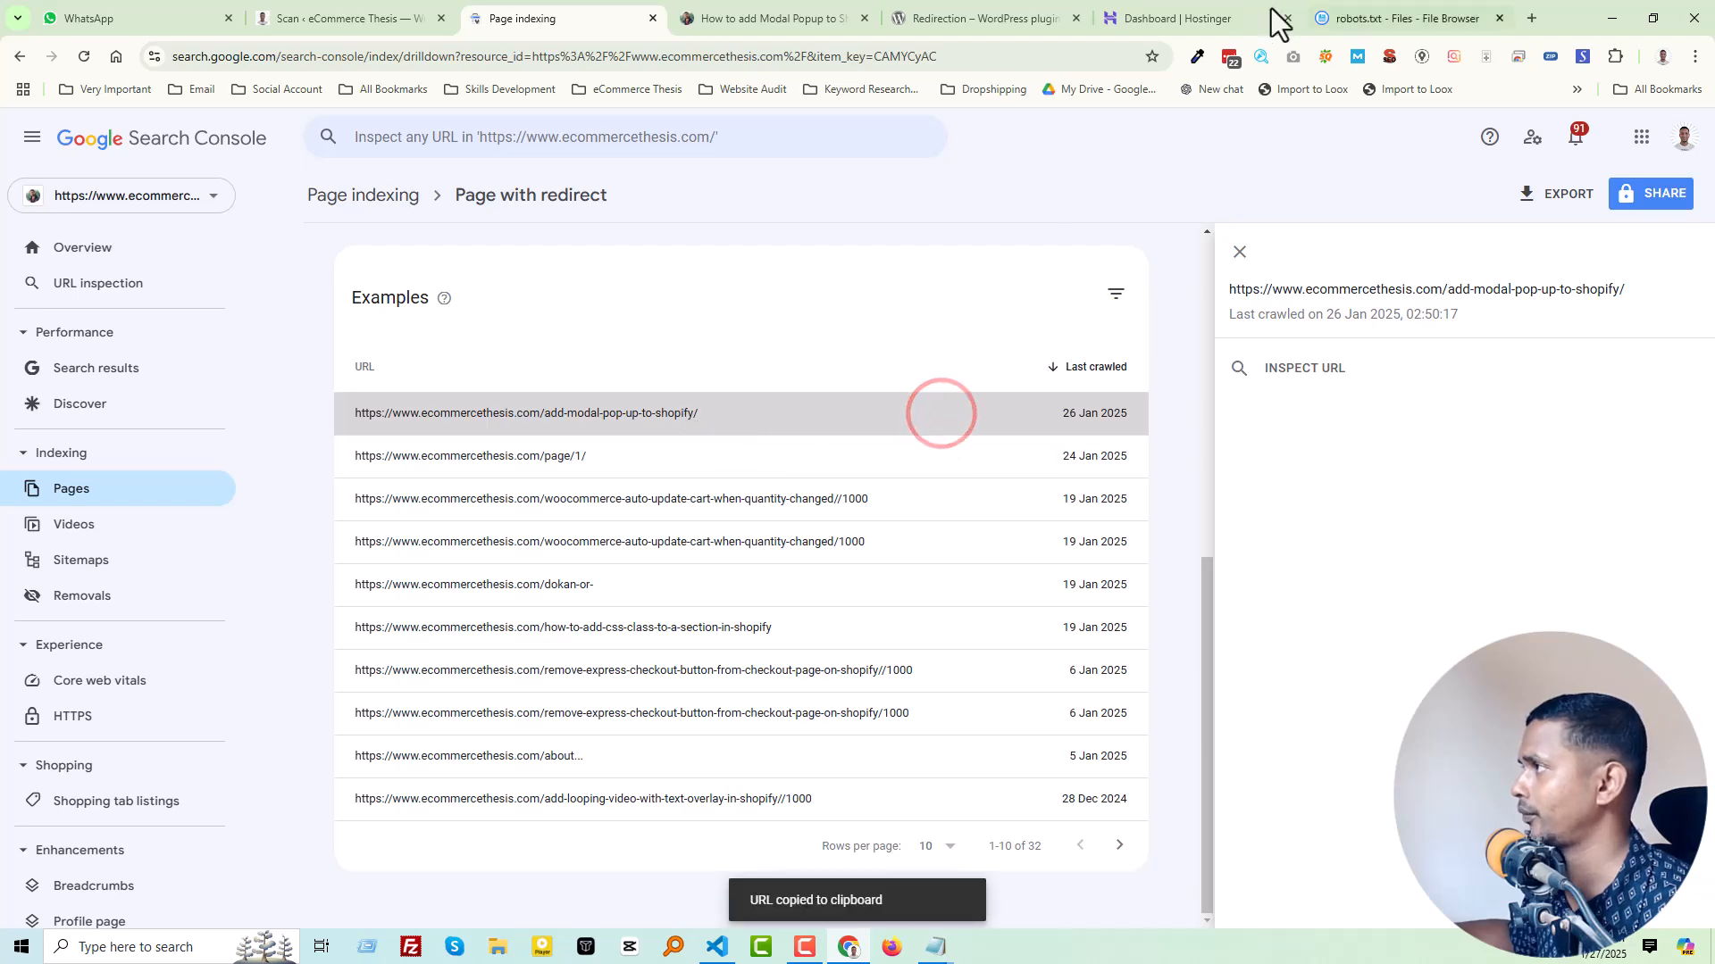
left_click_drag(1362, 12, 777, 17)
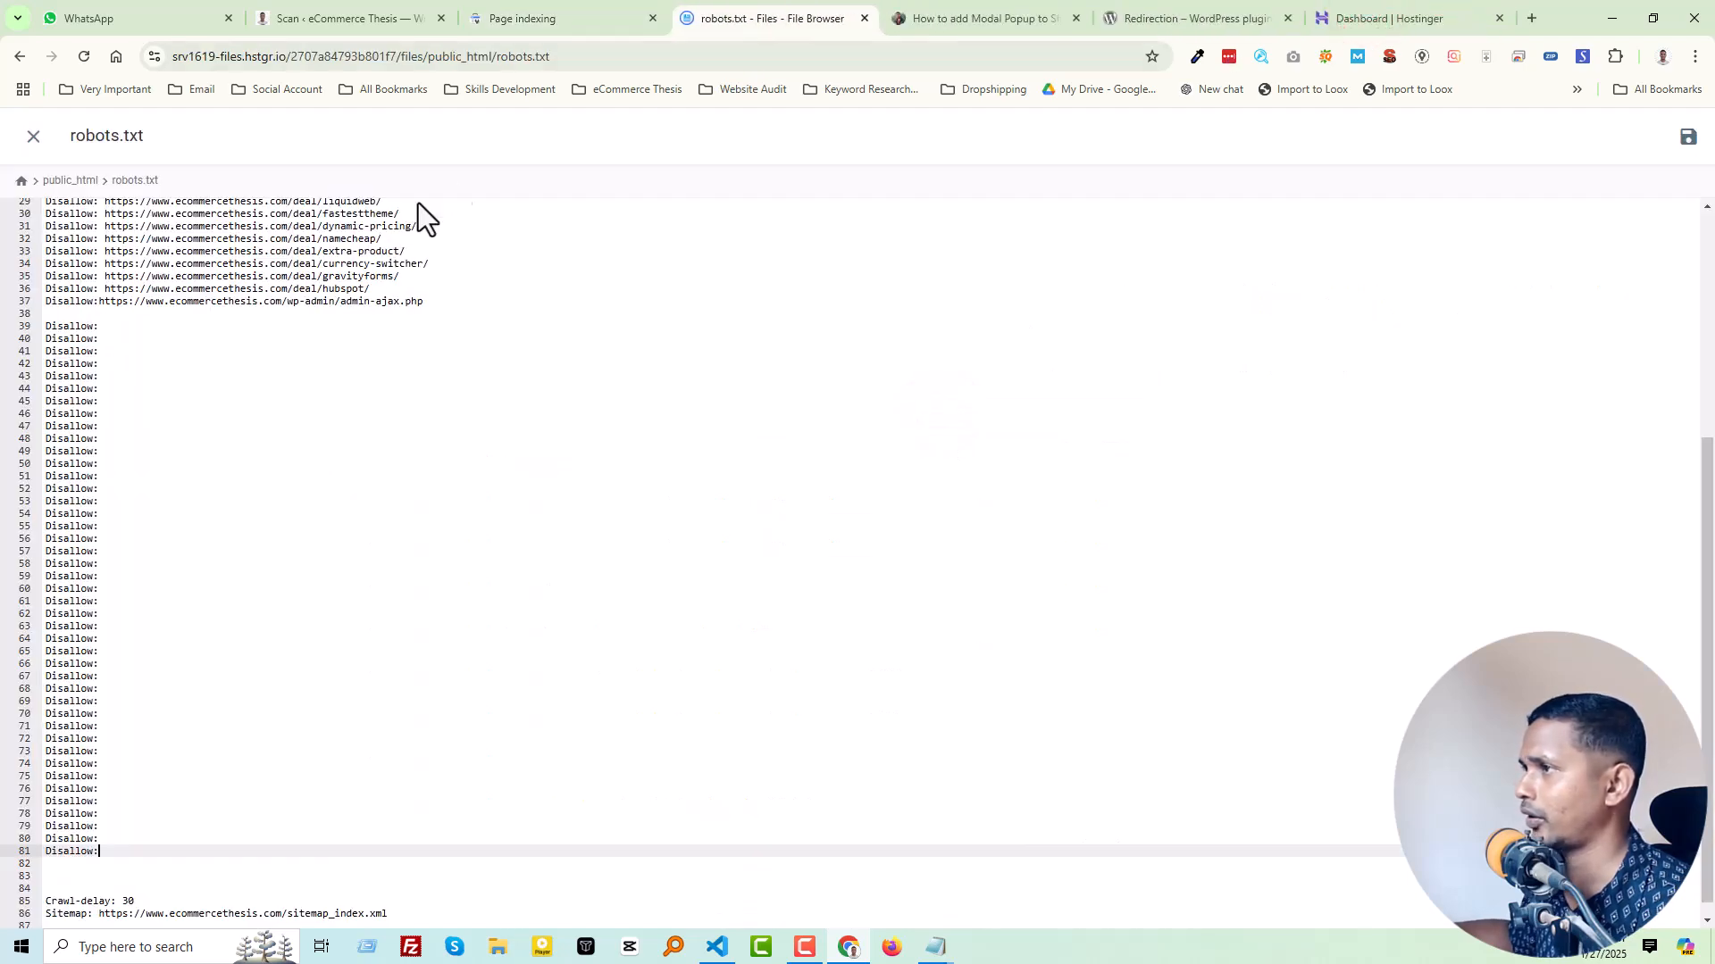
left_click(168, 330)
key("ctrl+v")
Step: Open the /page/1/ URL from the Search Console examples to check where it redirects, and return to the list
left_click(547, 16)
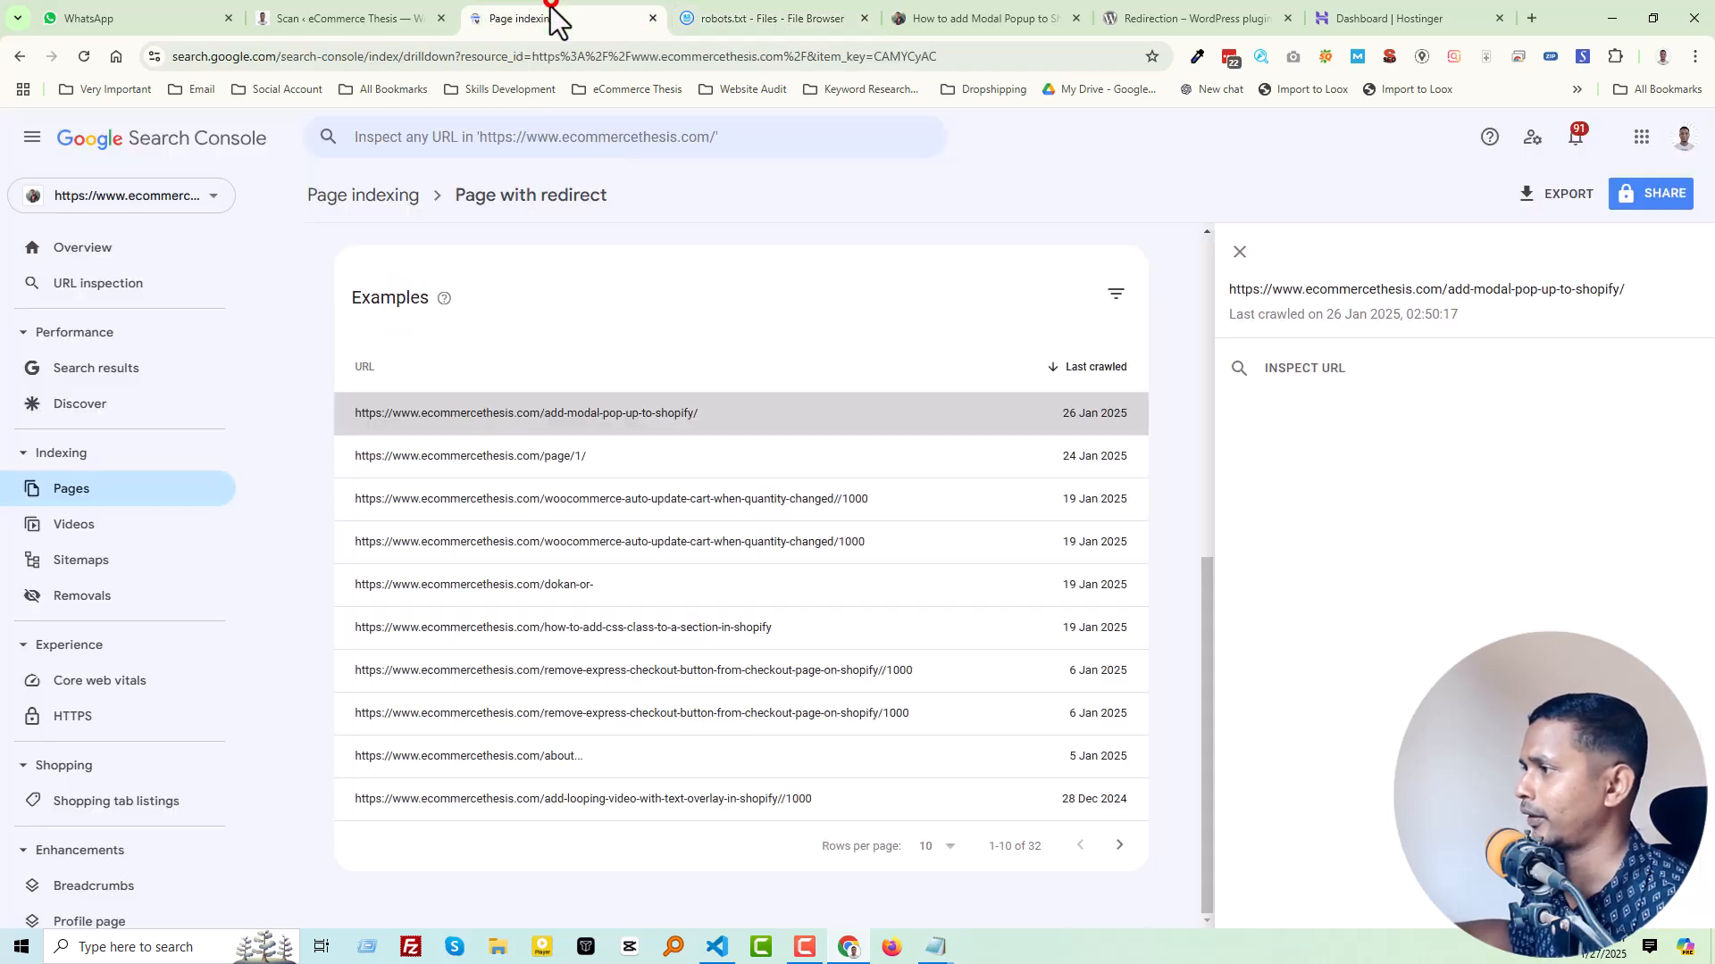
left_click(585, 457)
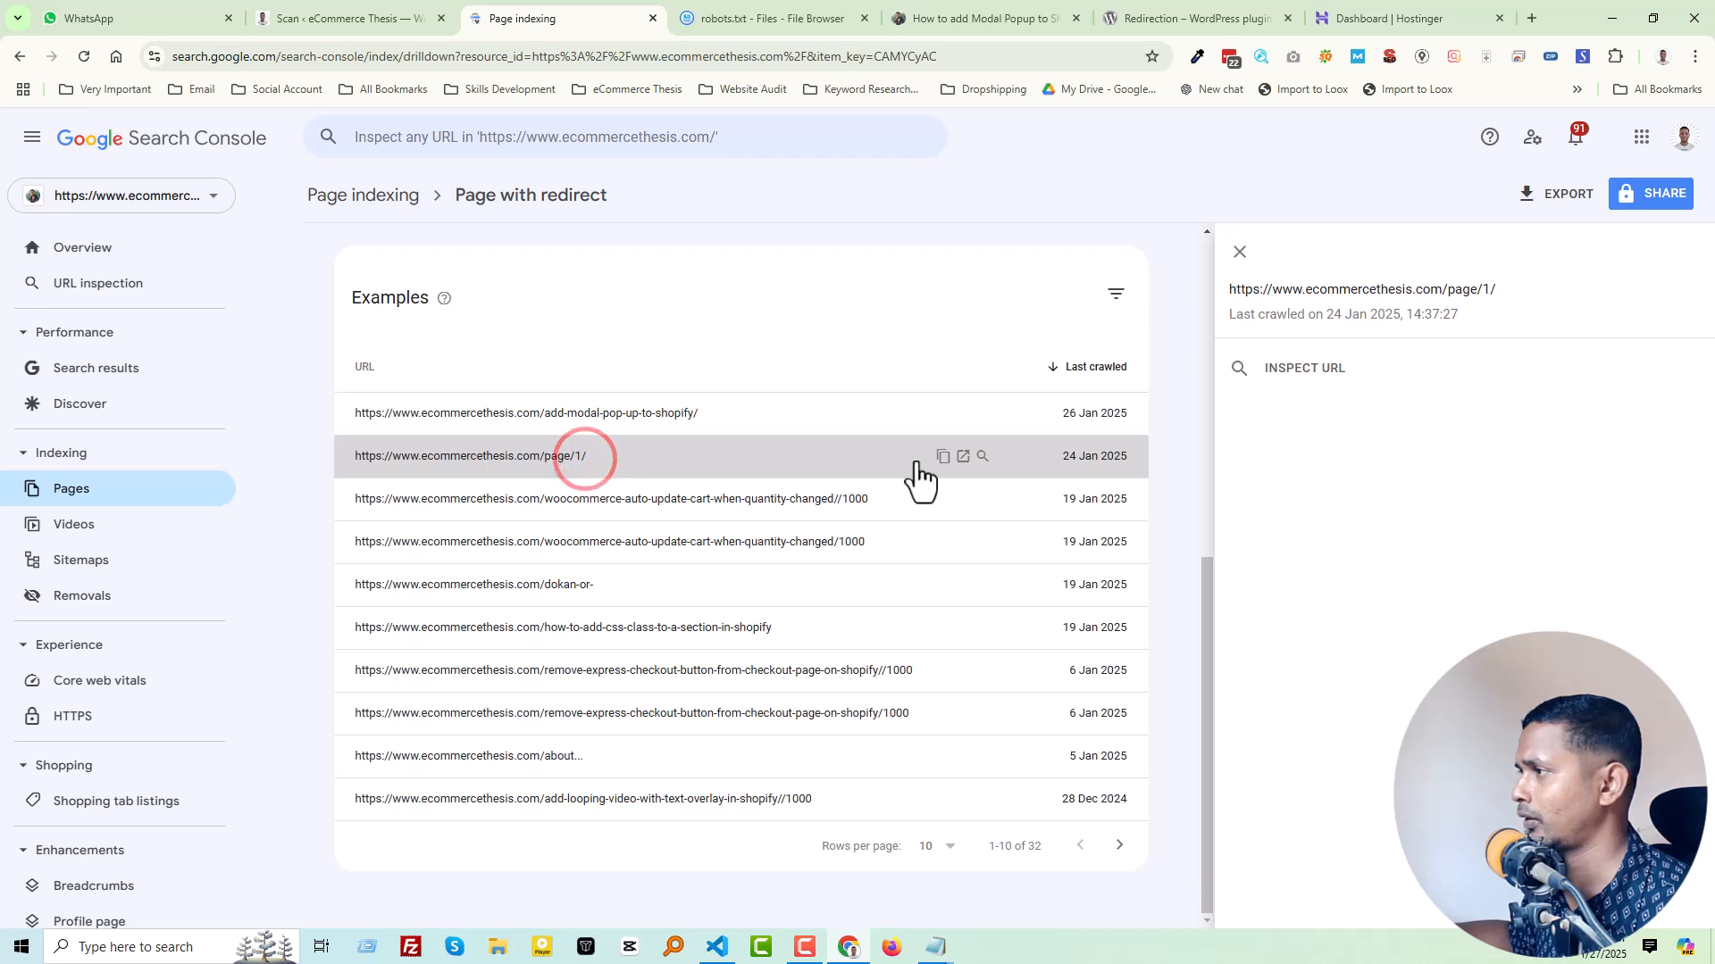
left_click(964, 456)
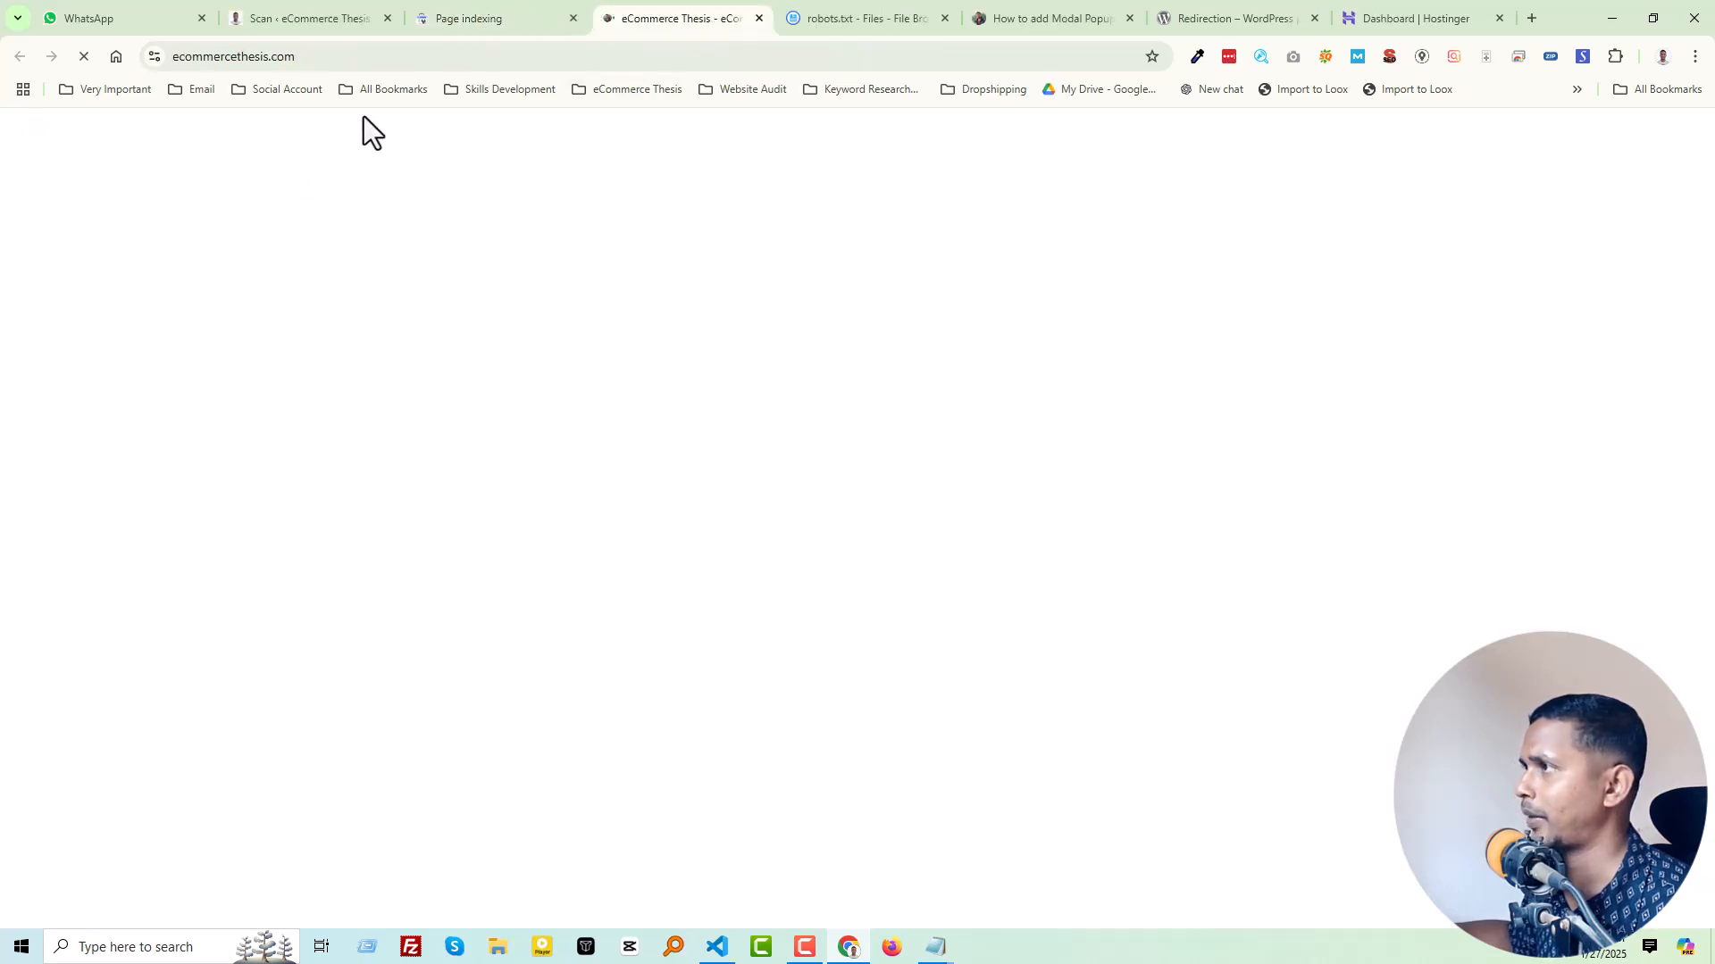
left_click(459, 18)
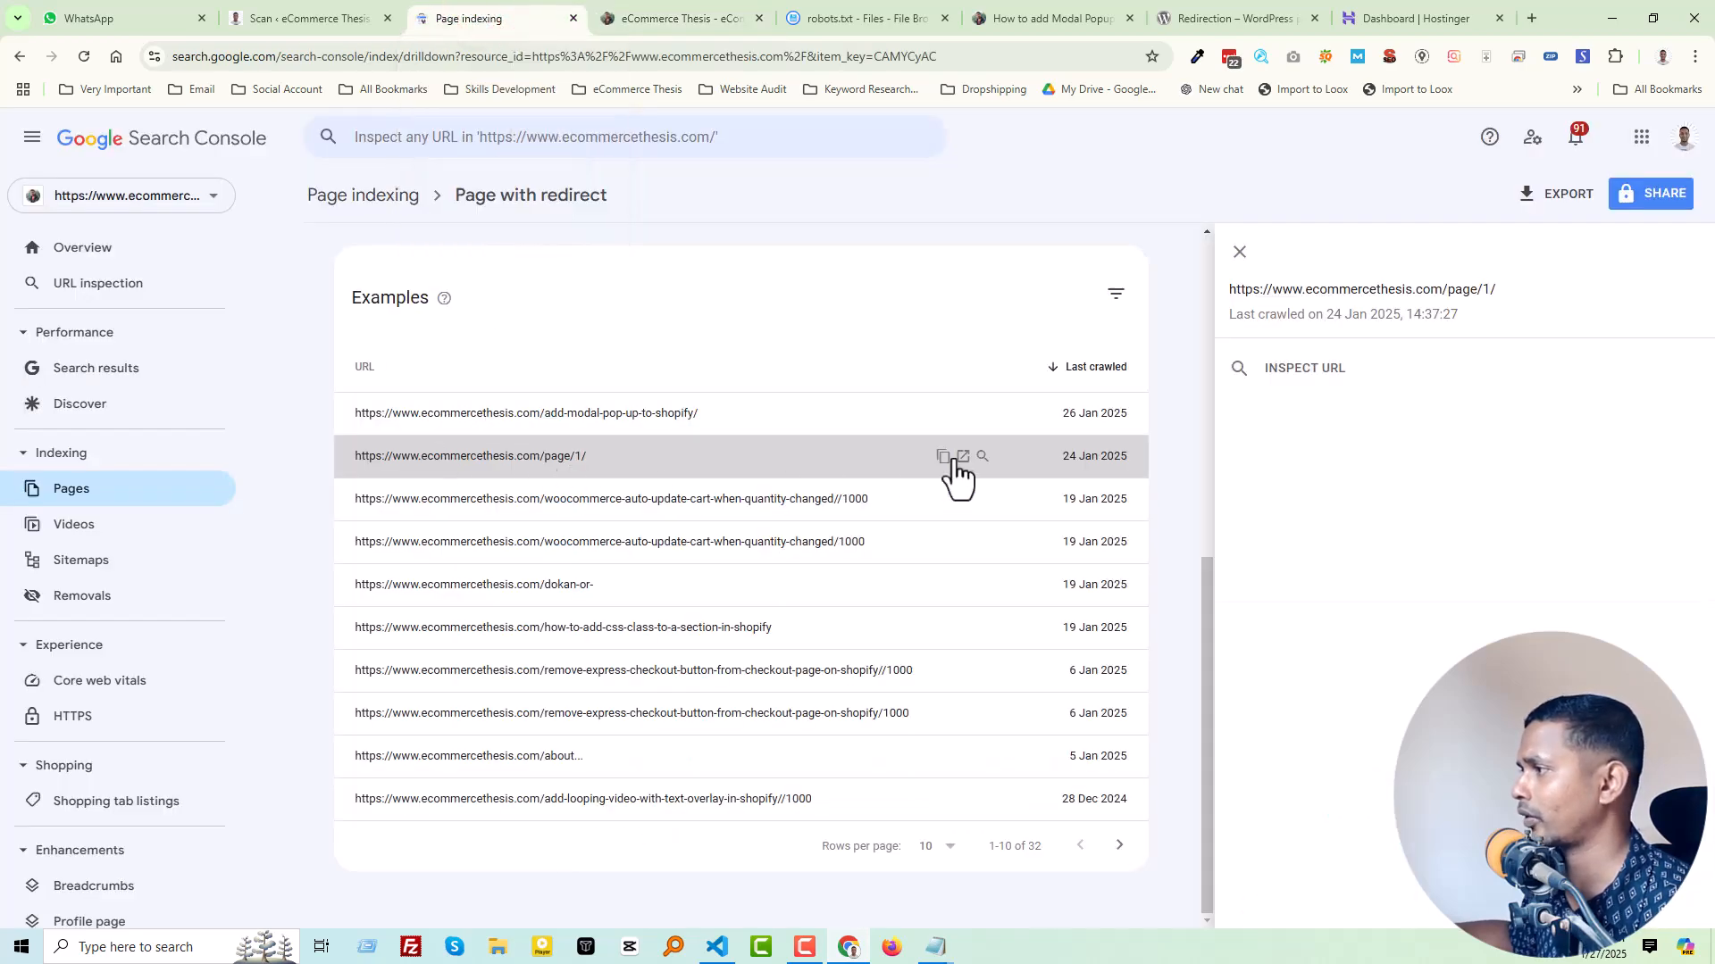
Step: Copy the /page/1/ URL and add it to the "Disallow:" entry on line 40 of robots.txt
left_click(943, 456)
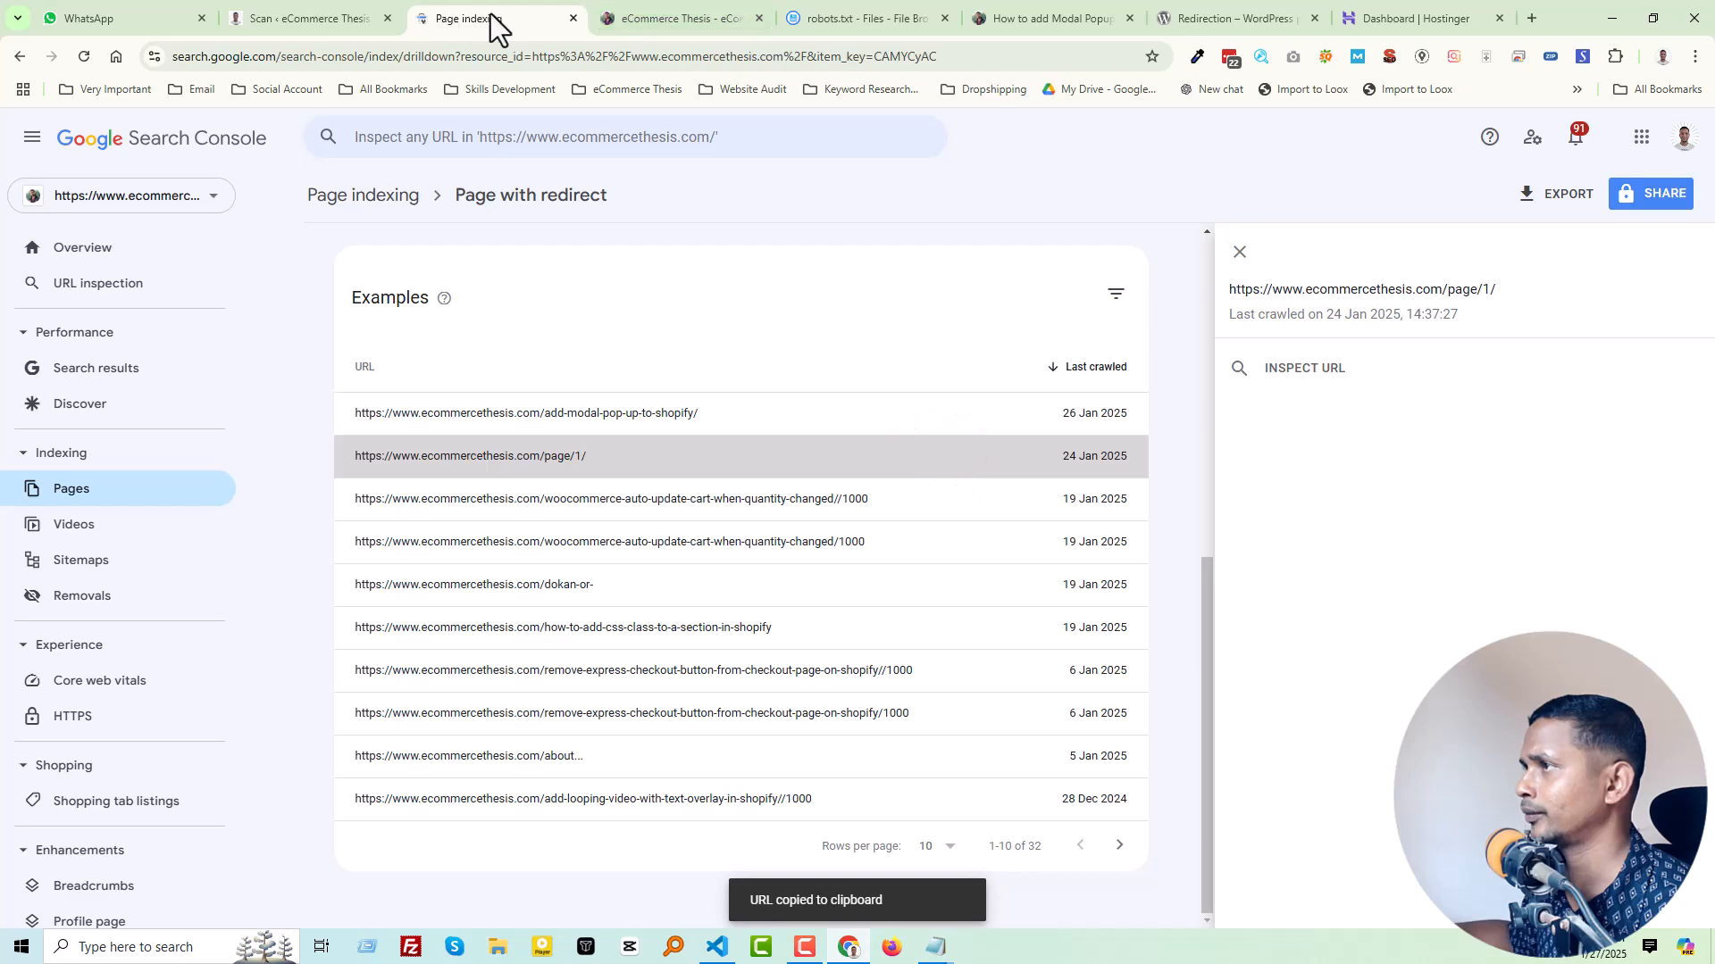
left_click(834, 13)
left_click(217, 342)
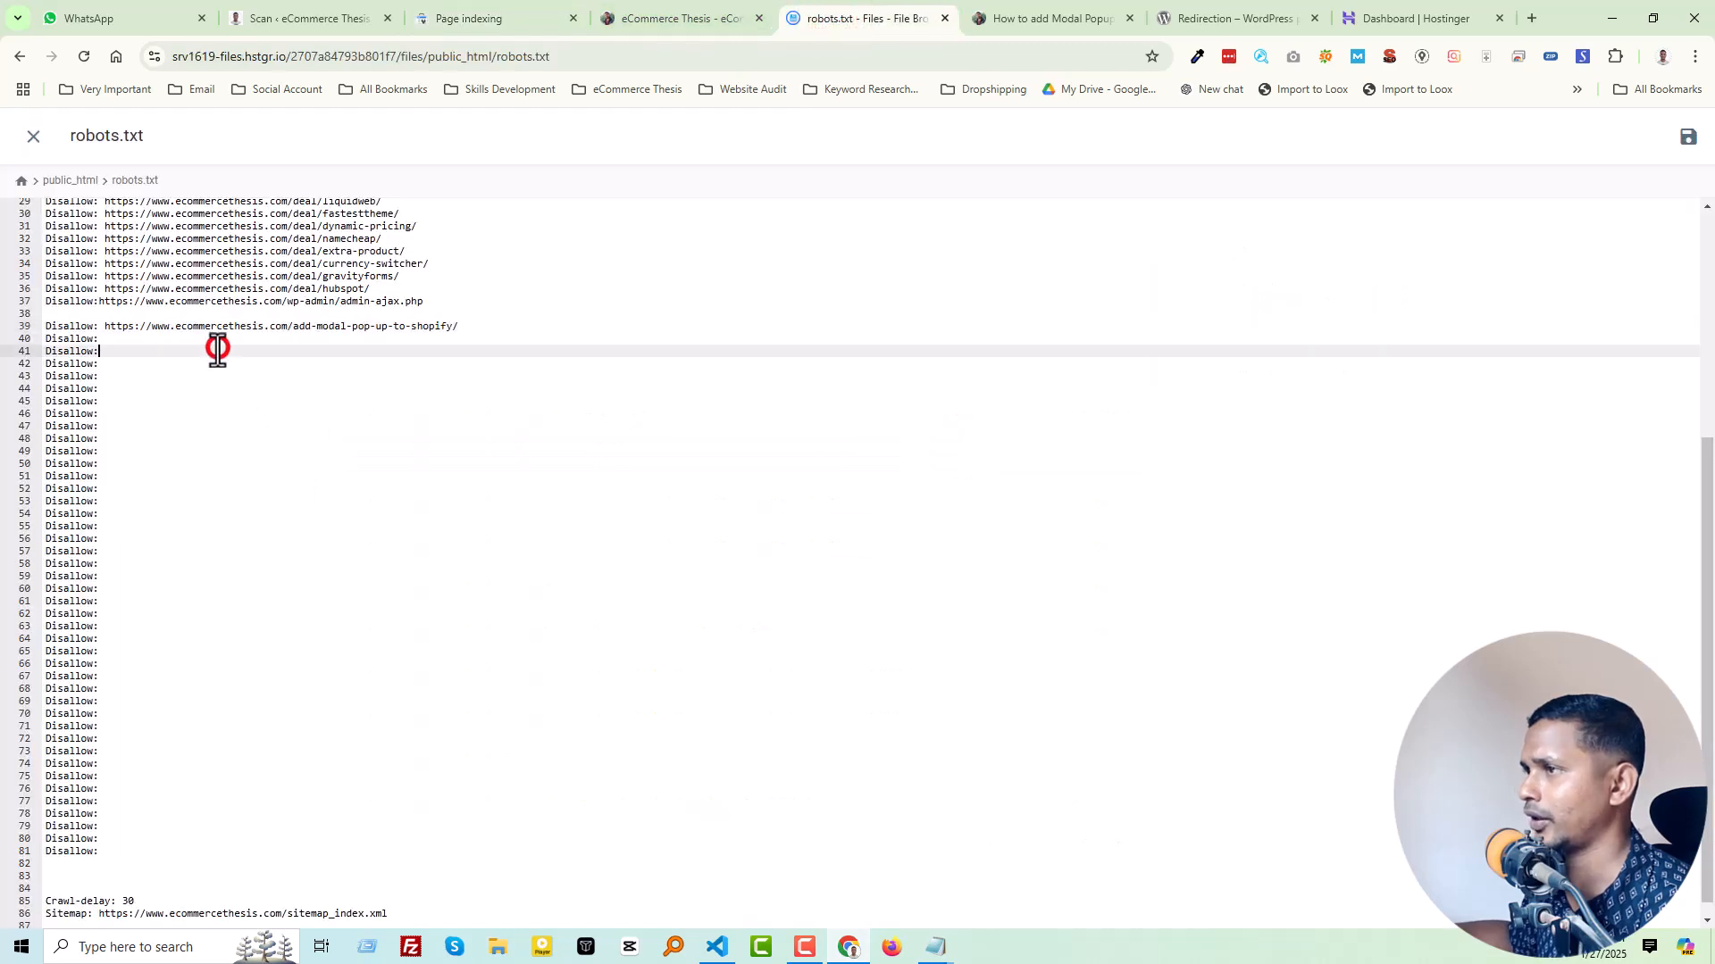
key("ctrl+v")
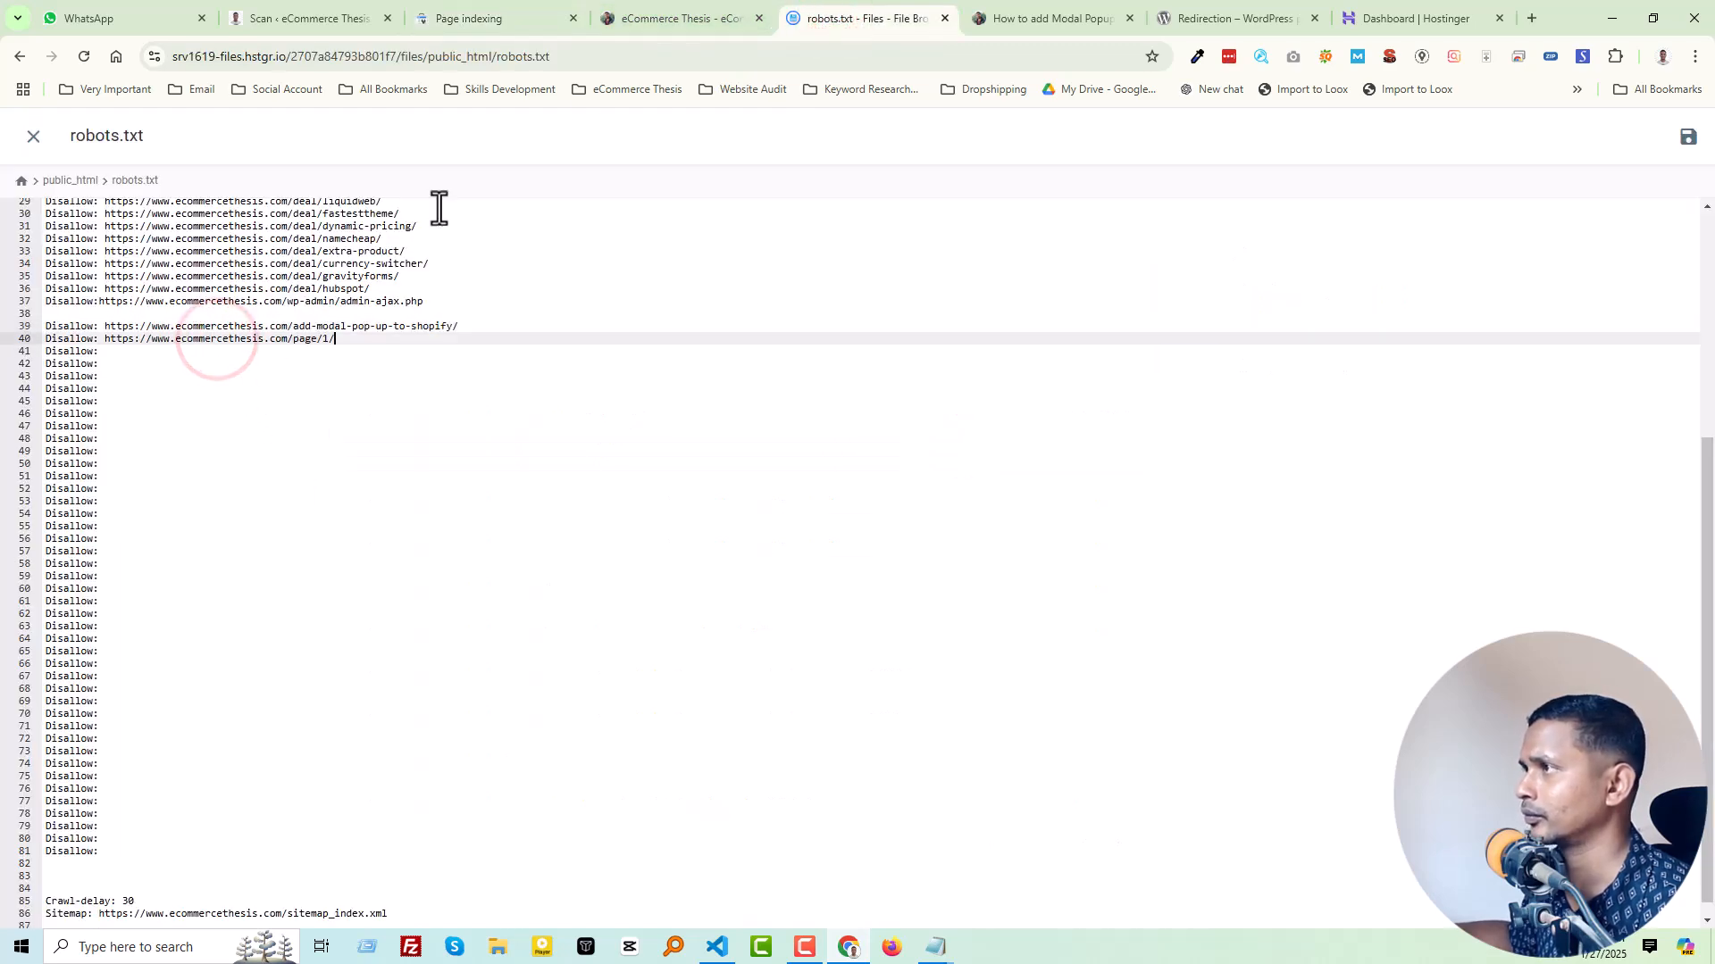
Step: Open the woocommerce-auto-update-cart-when-quantity-changed//1000 example to check its redirect target, and return to Search Console
left_click(514, 11)
left_click(697, 501)
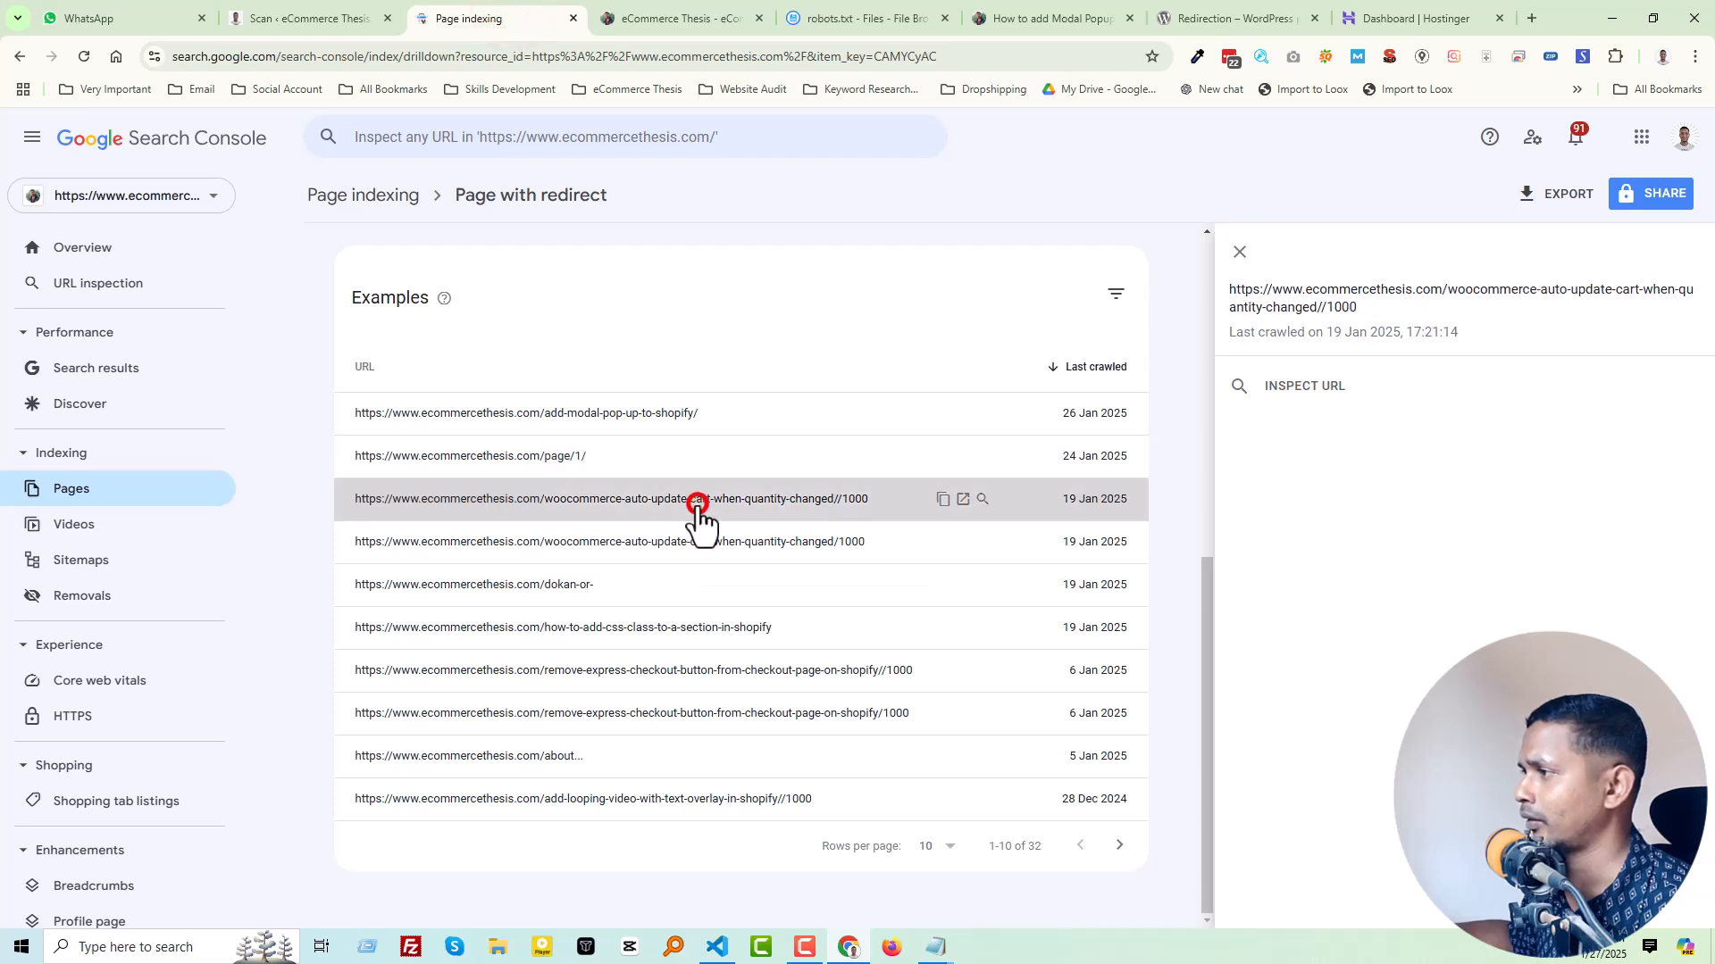
left_click(960, 500)
left_click(841, 19)
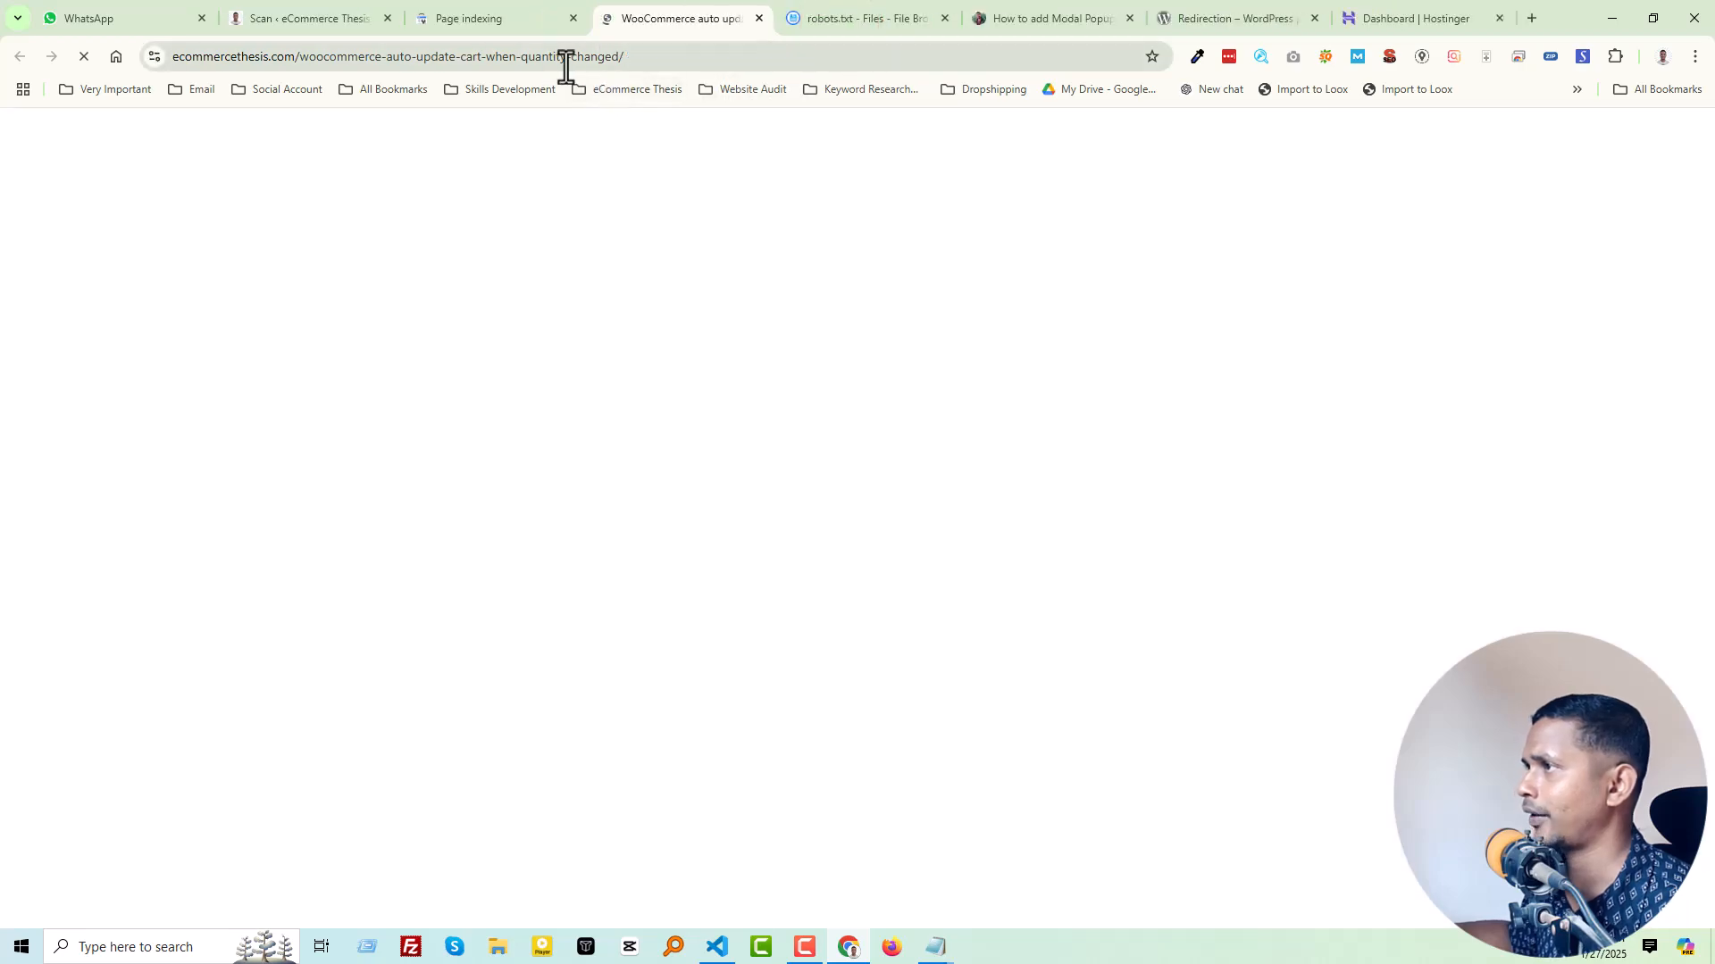
left_click(494, 17)
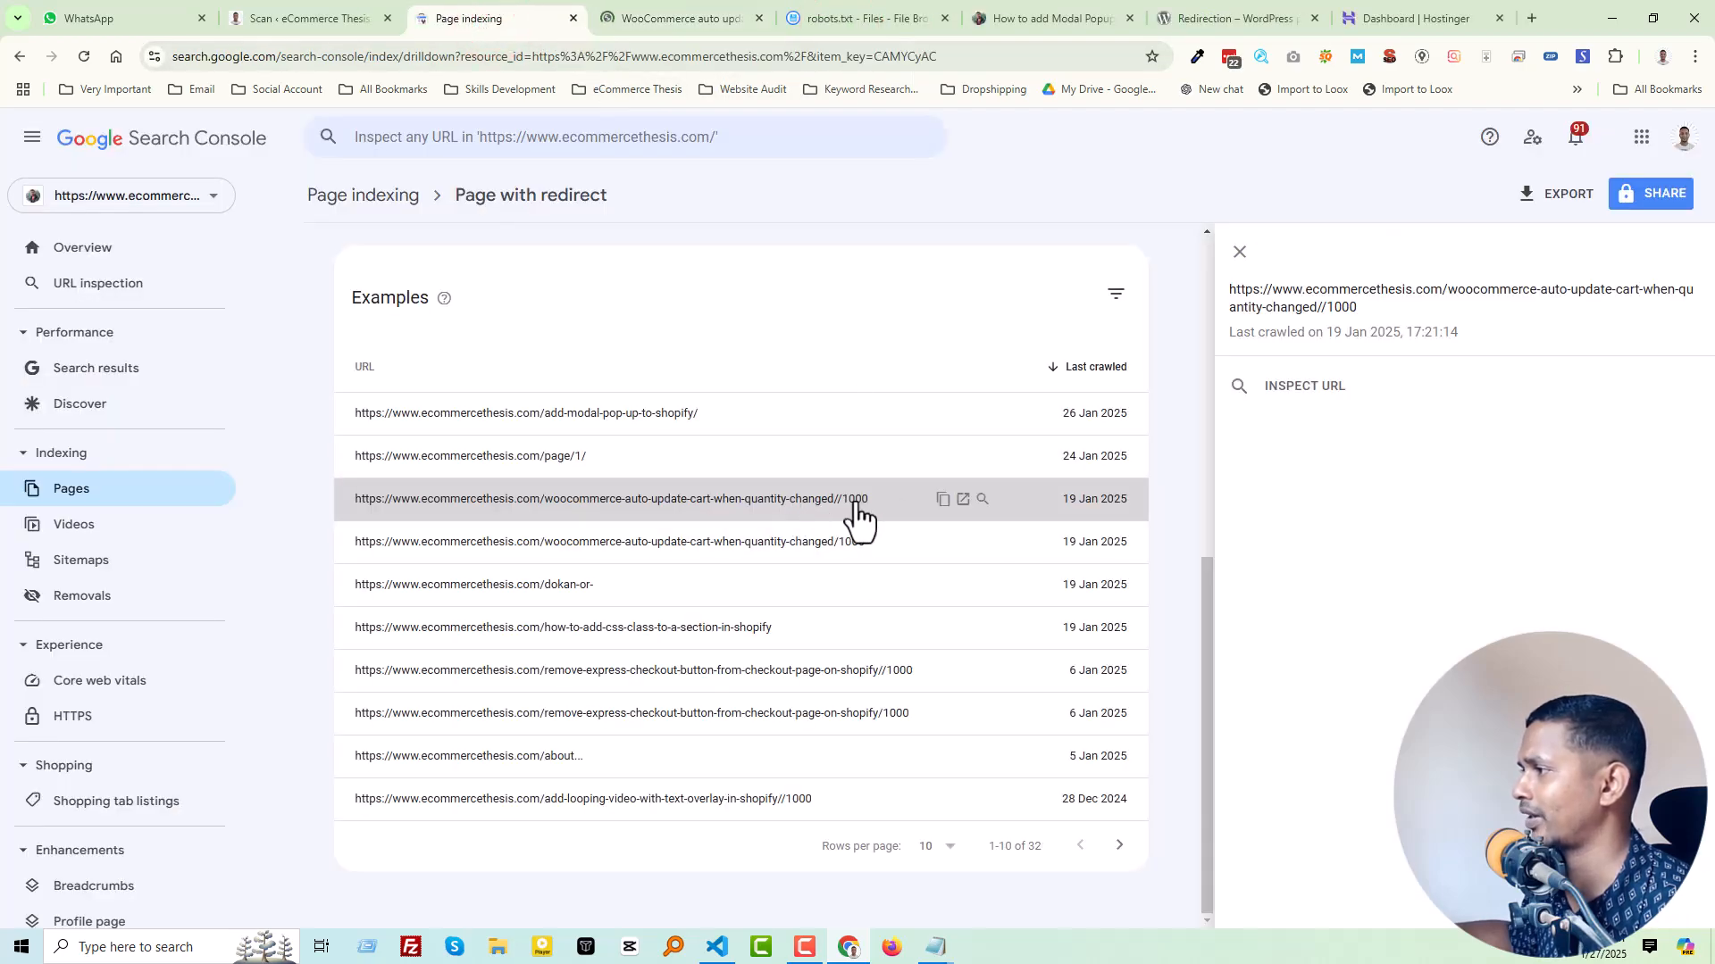
Step: Copy the woocommerce-auto-update-cart-when-quantity-changed//1000 URL into the "Disallow:" entry on line 41 of robots.txt
left_click(942, 500)
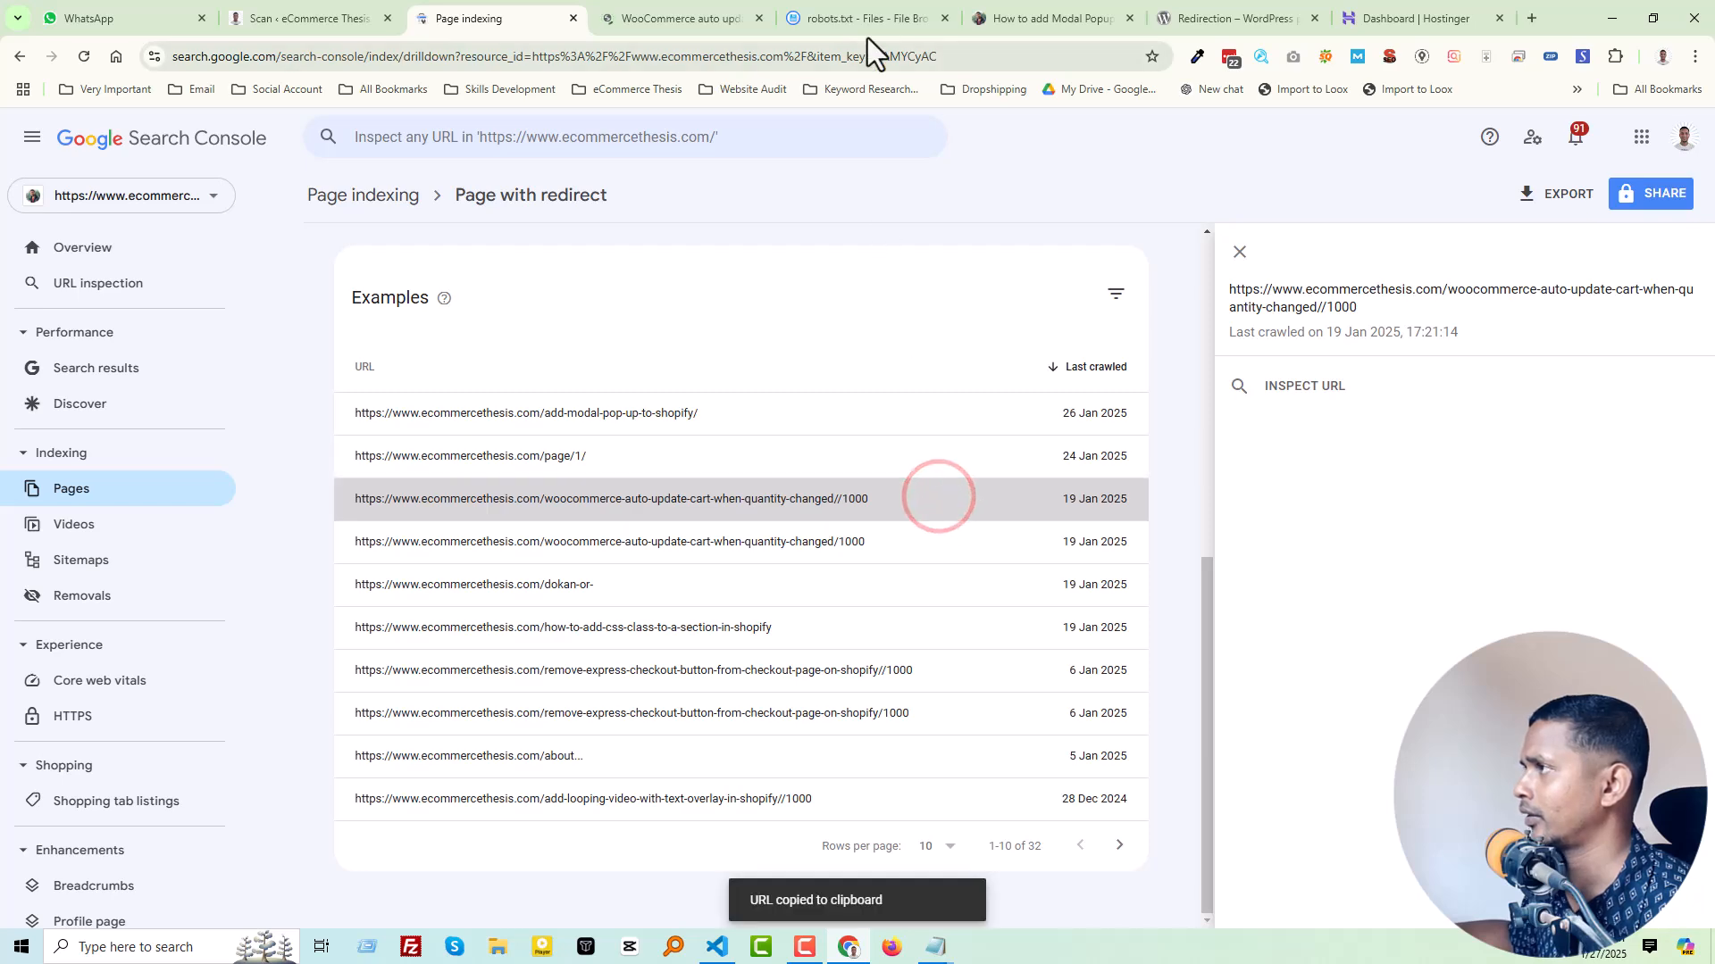
left_click(875, 7)
left_click(237, 350)
key("ctrl+v")
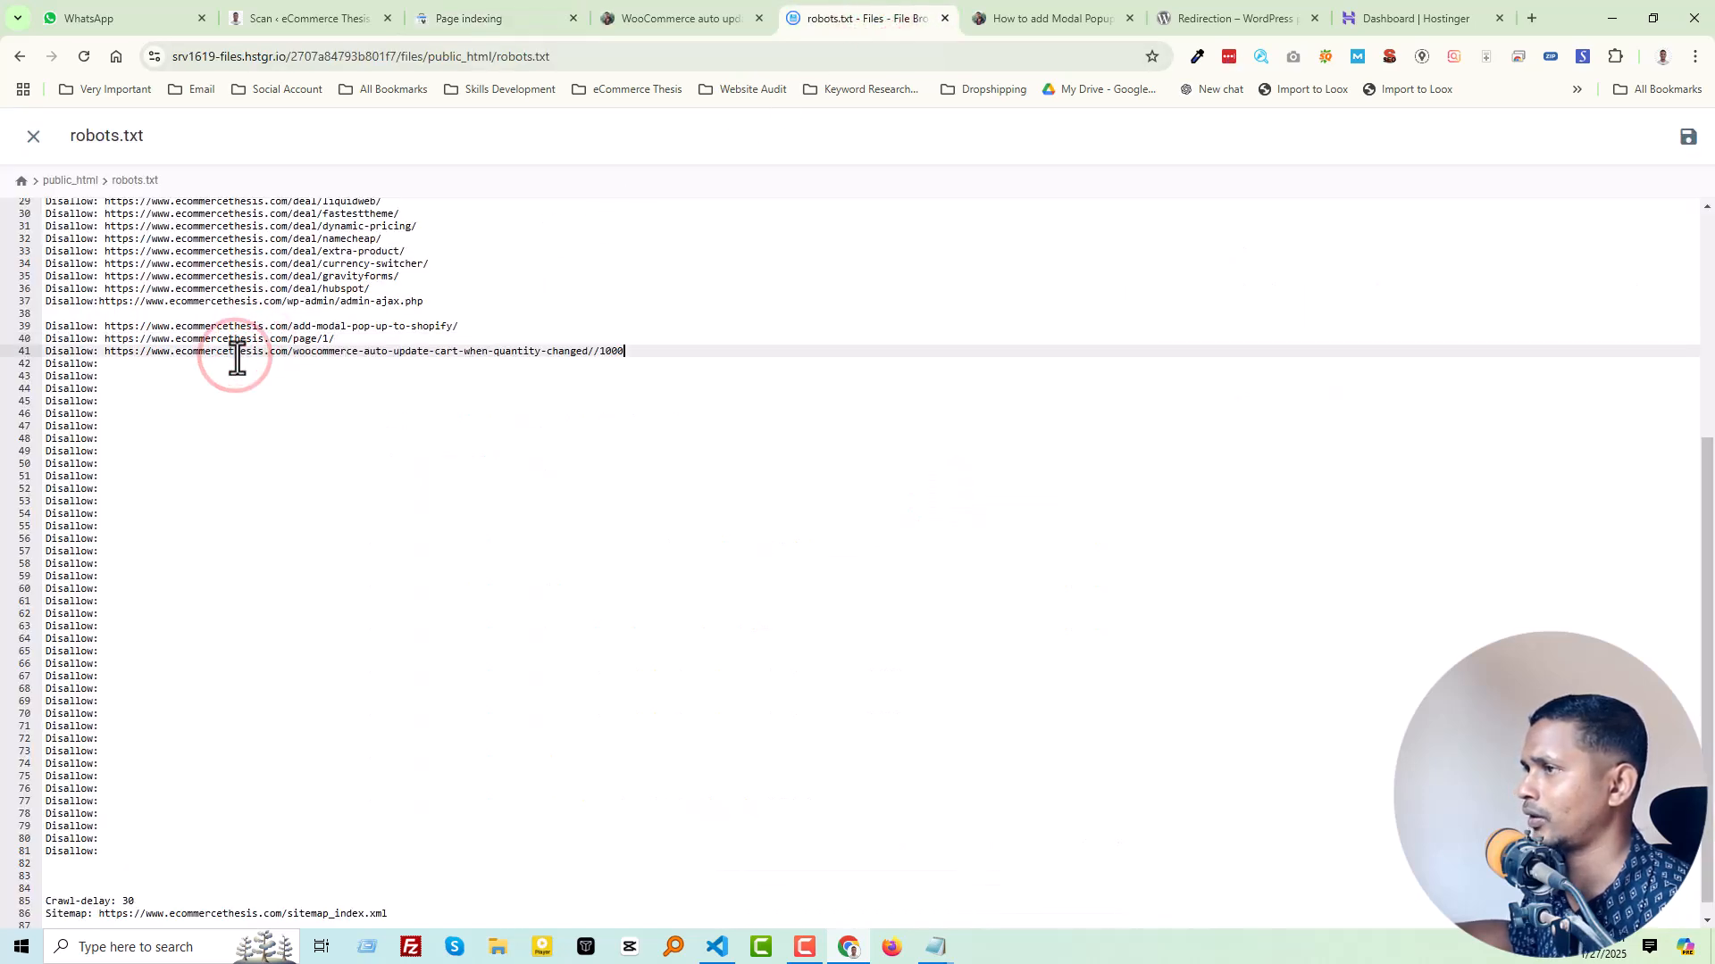
Step: Copy the single-slash woocommerce-auto-update-cart-when-quantity-changed/1000 URL into the "Disallow:" entry on line 42 of robots.txt
left_click(452, 7)
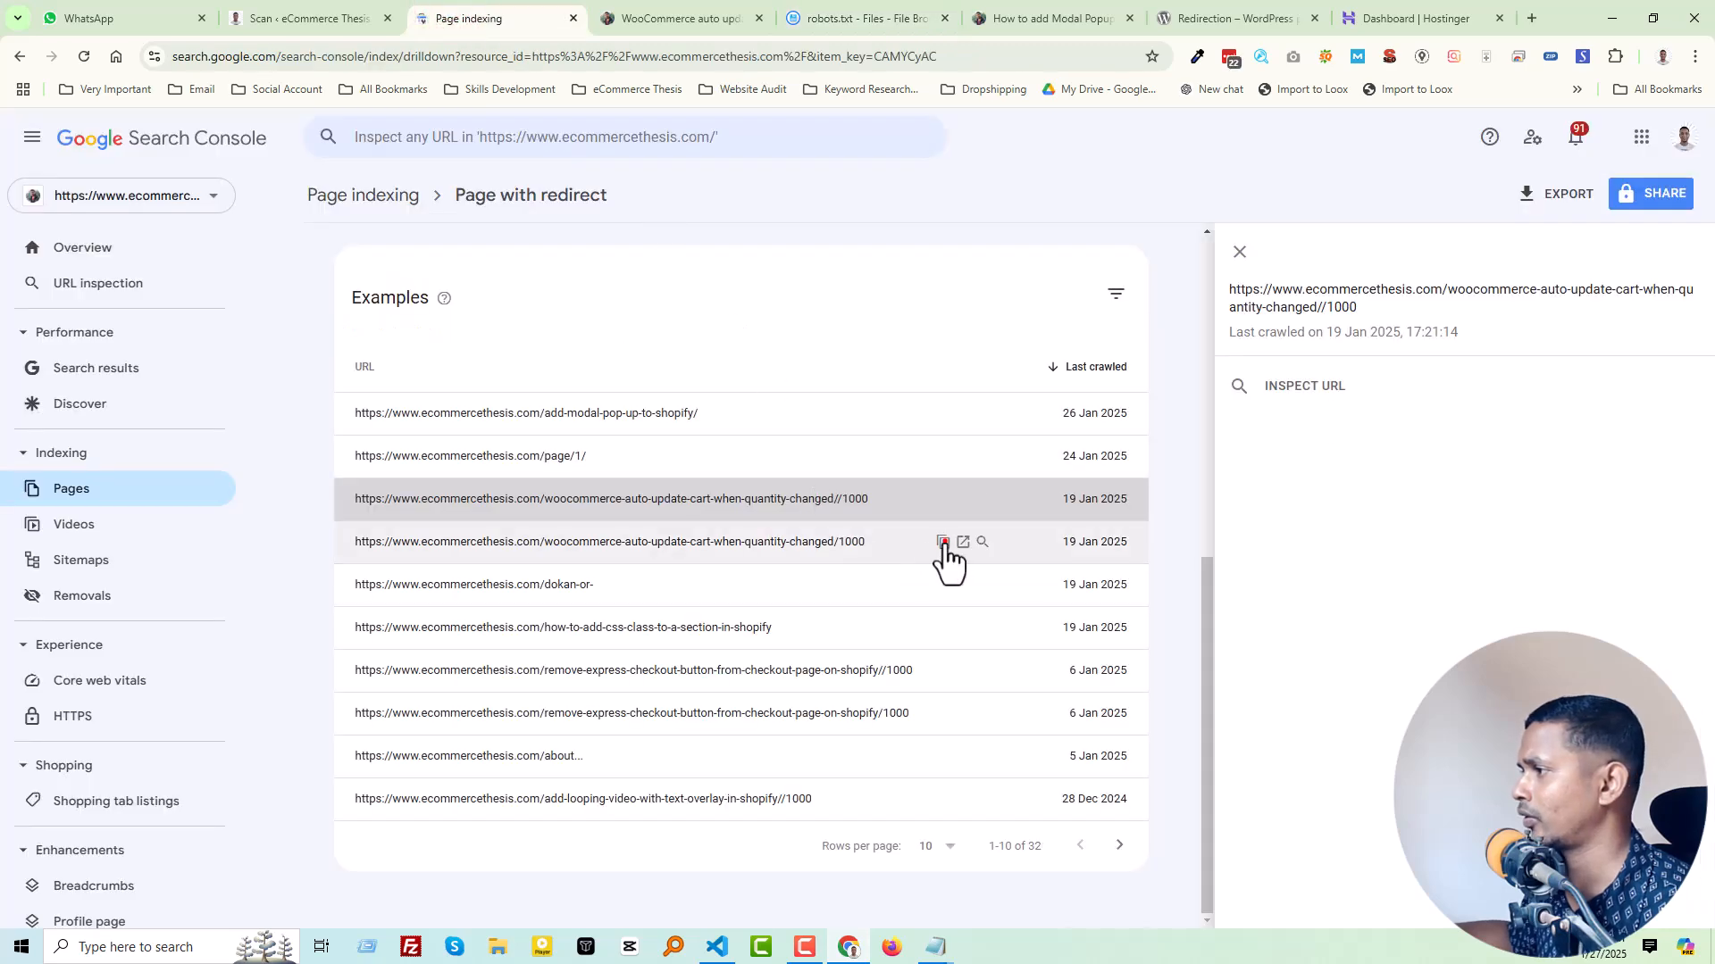
left_click(943, 542)
left_click(823, 9)
left_click(243, 366)
key("ctrl+v")
Step: Copy the dokan-or- URL from Search Console into the "Disallow:" entry on line 43 of robots.txt, opening the URL to check its redirect target
left_click(458, 14)
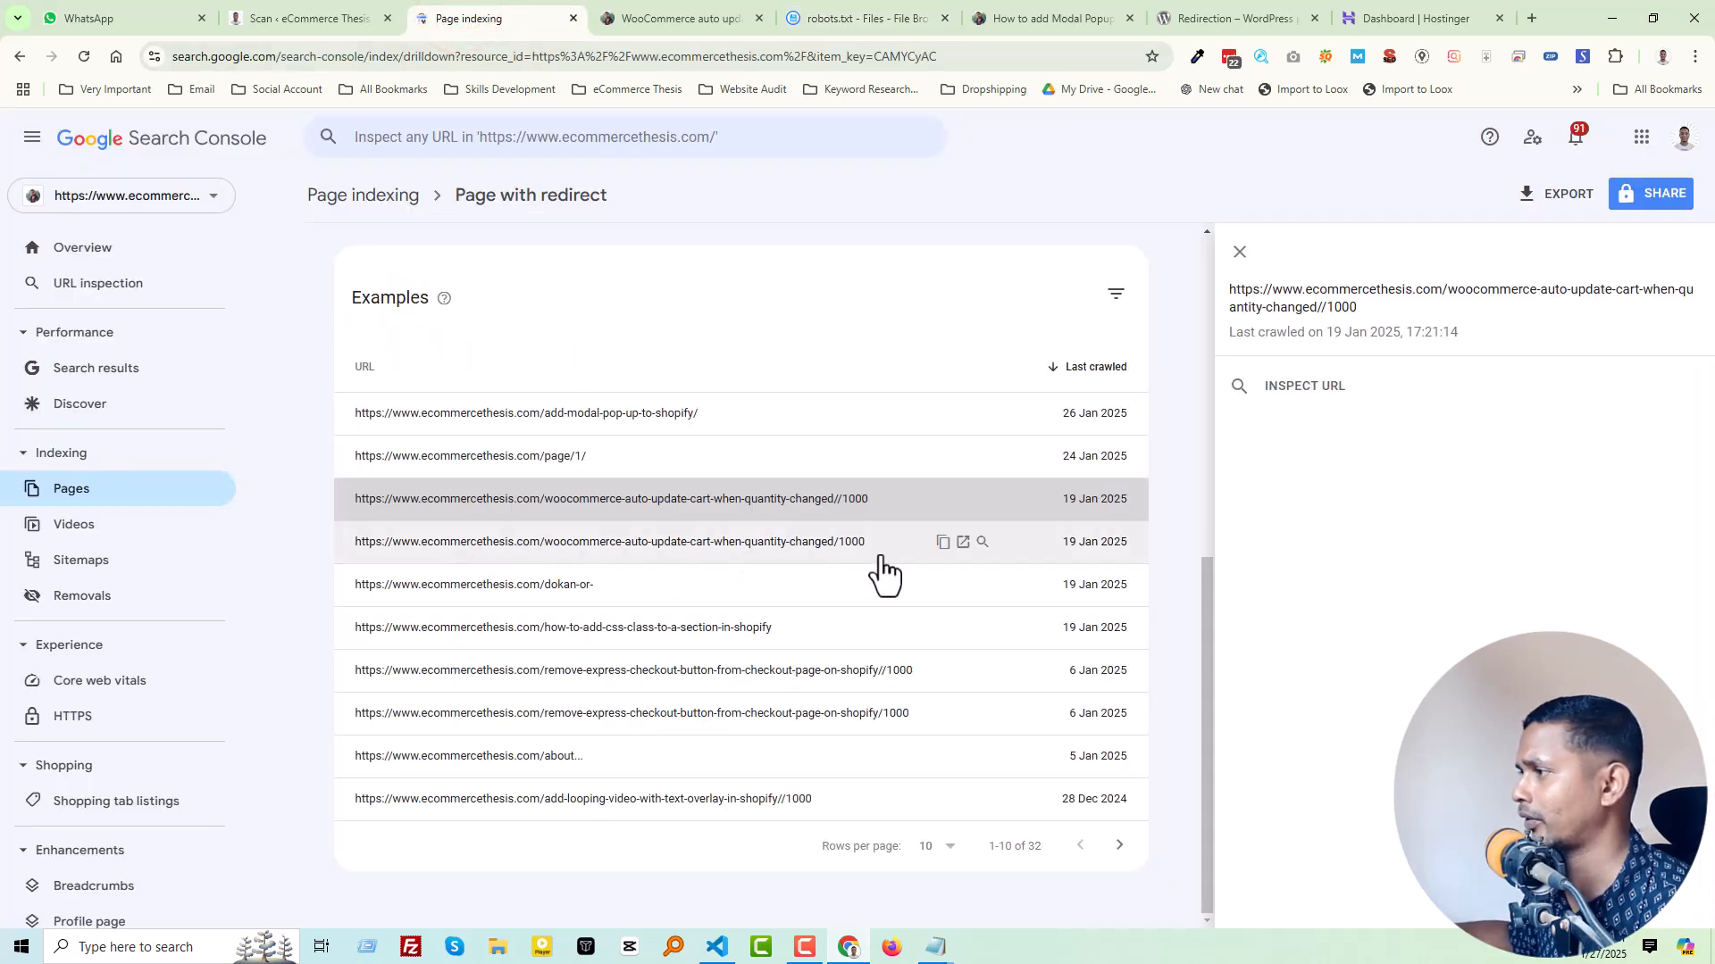
left_click(775, 542)
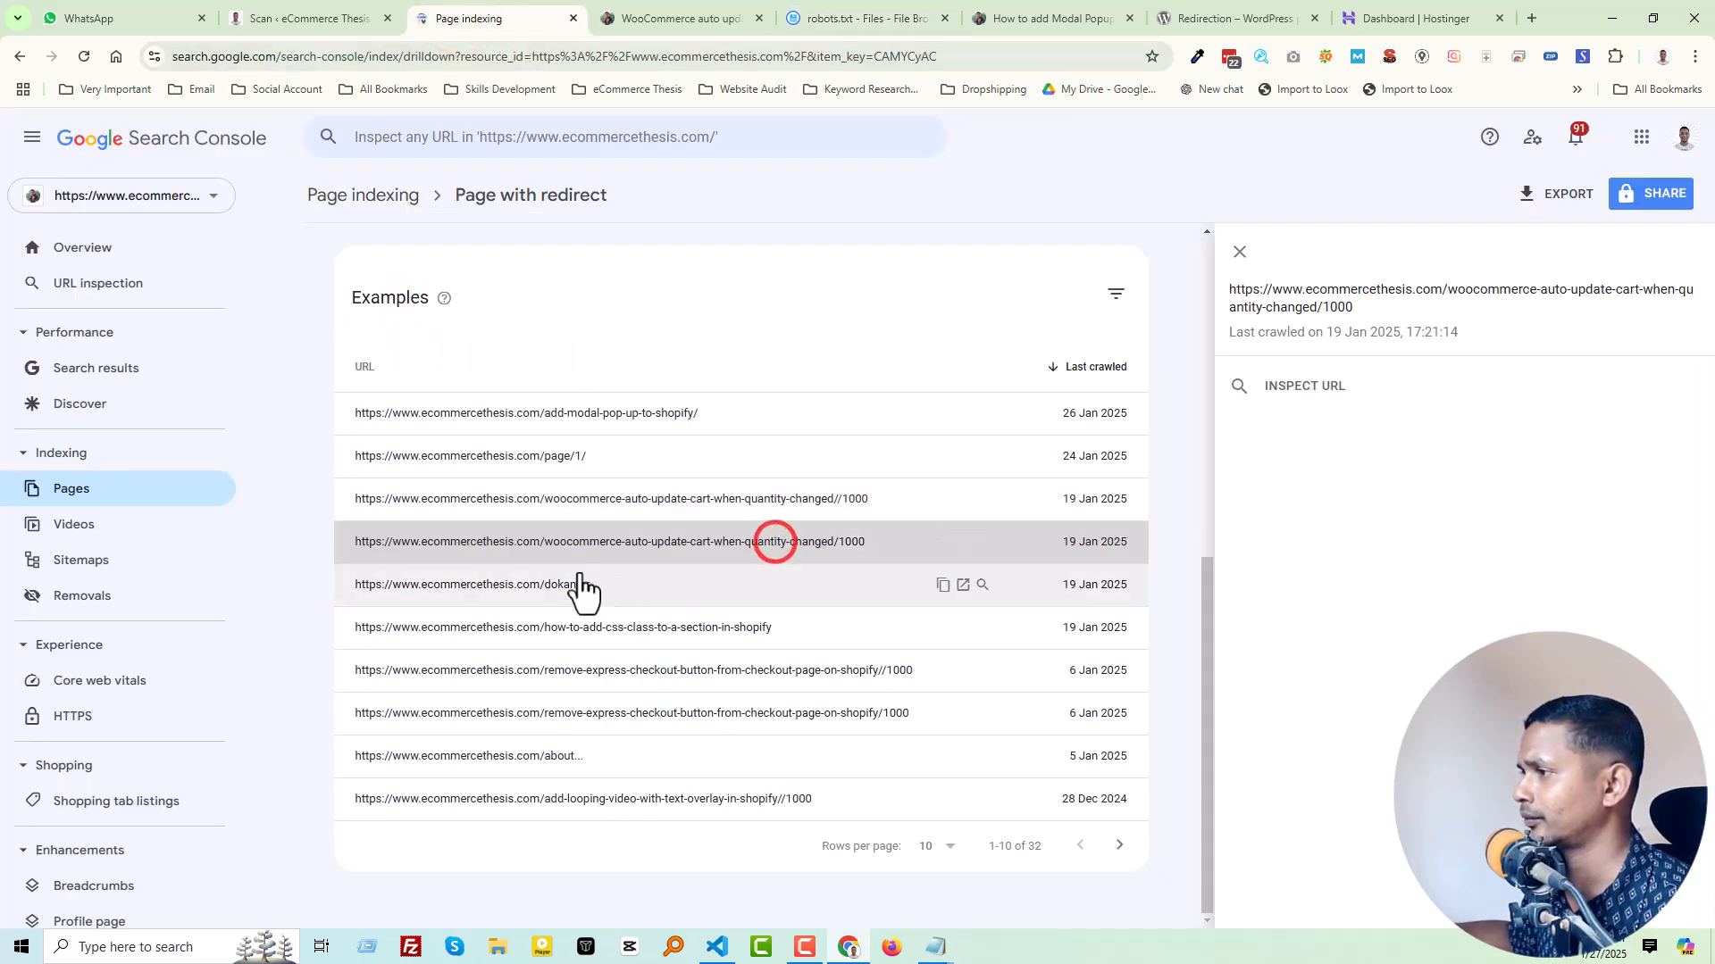
left_click(675, 587)
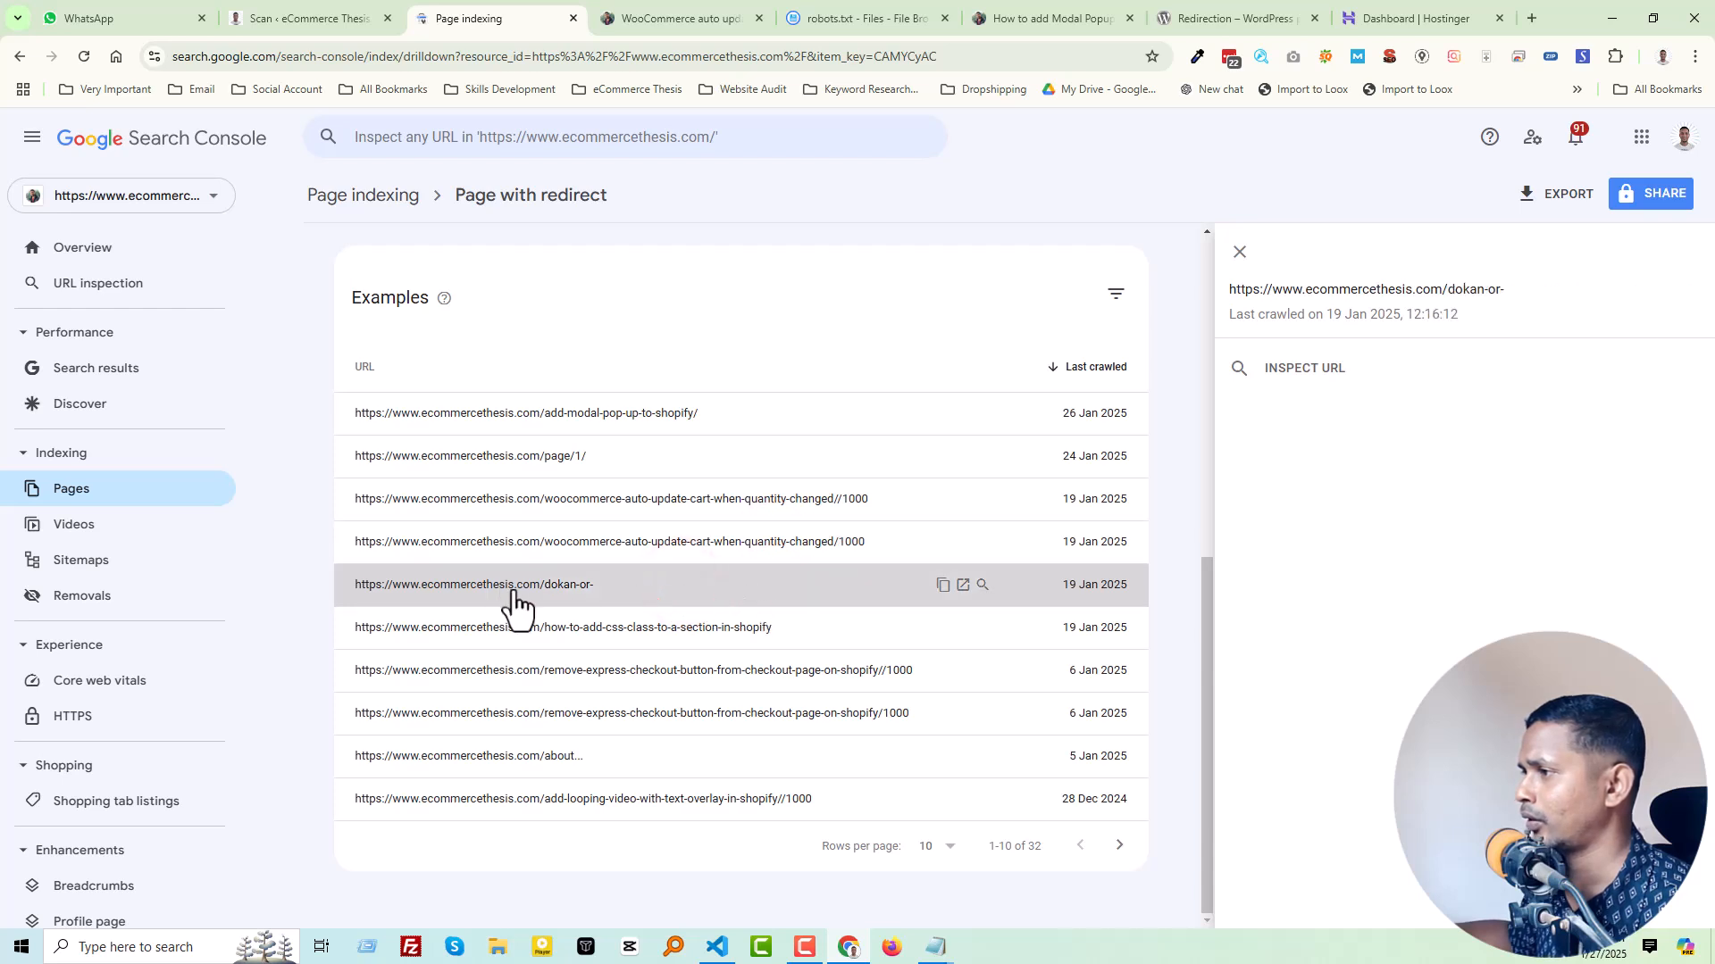
left_click(942, 587)
left_click(963, 585)
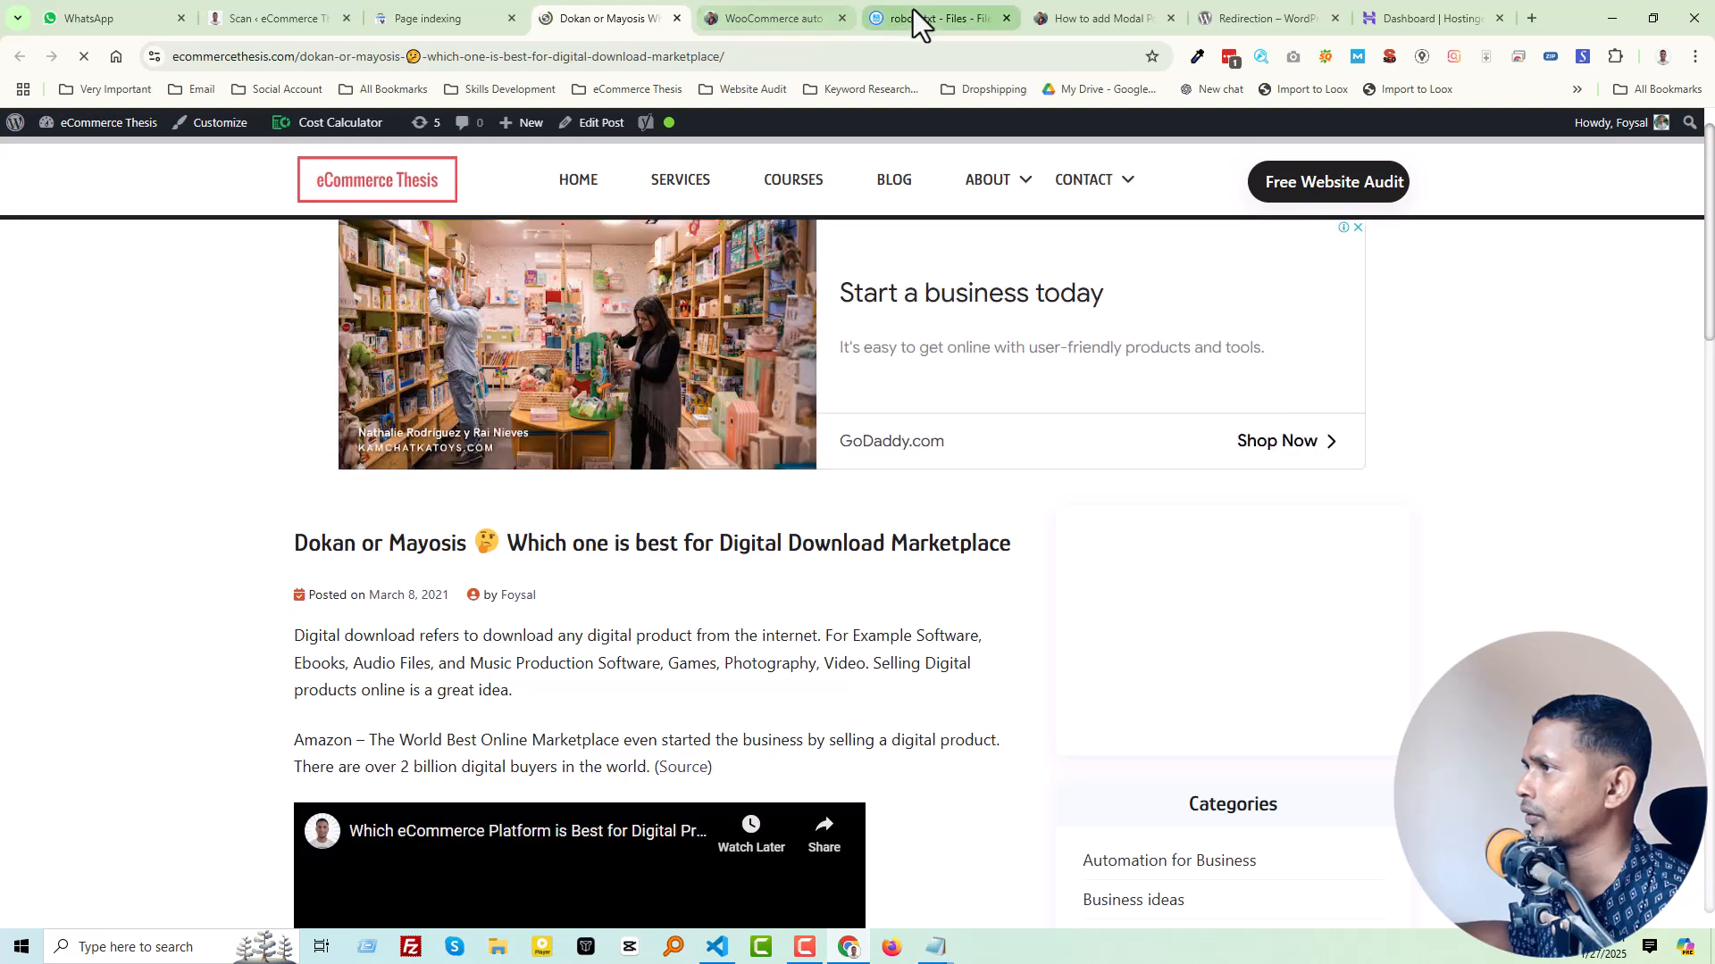
left_click(924, 21)
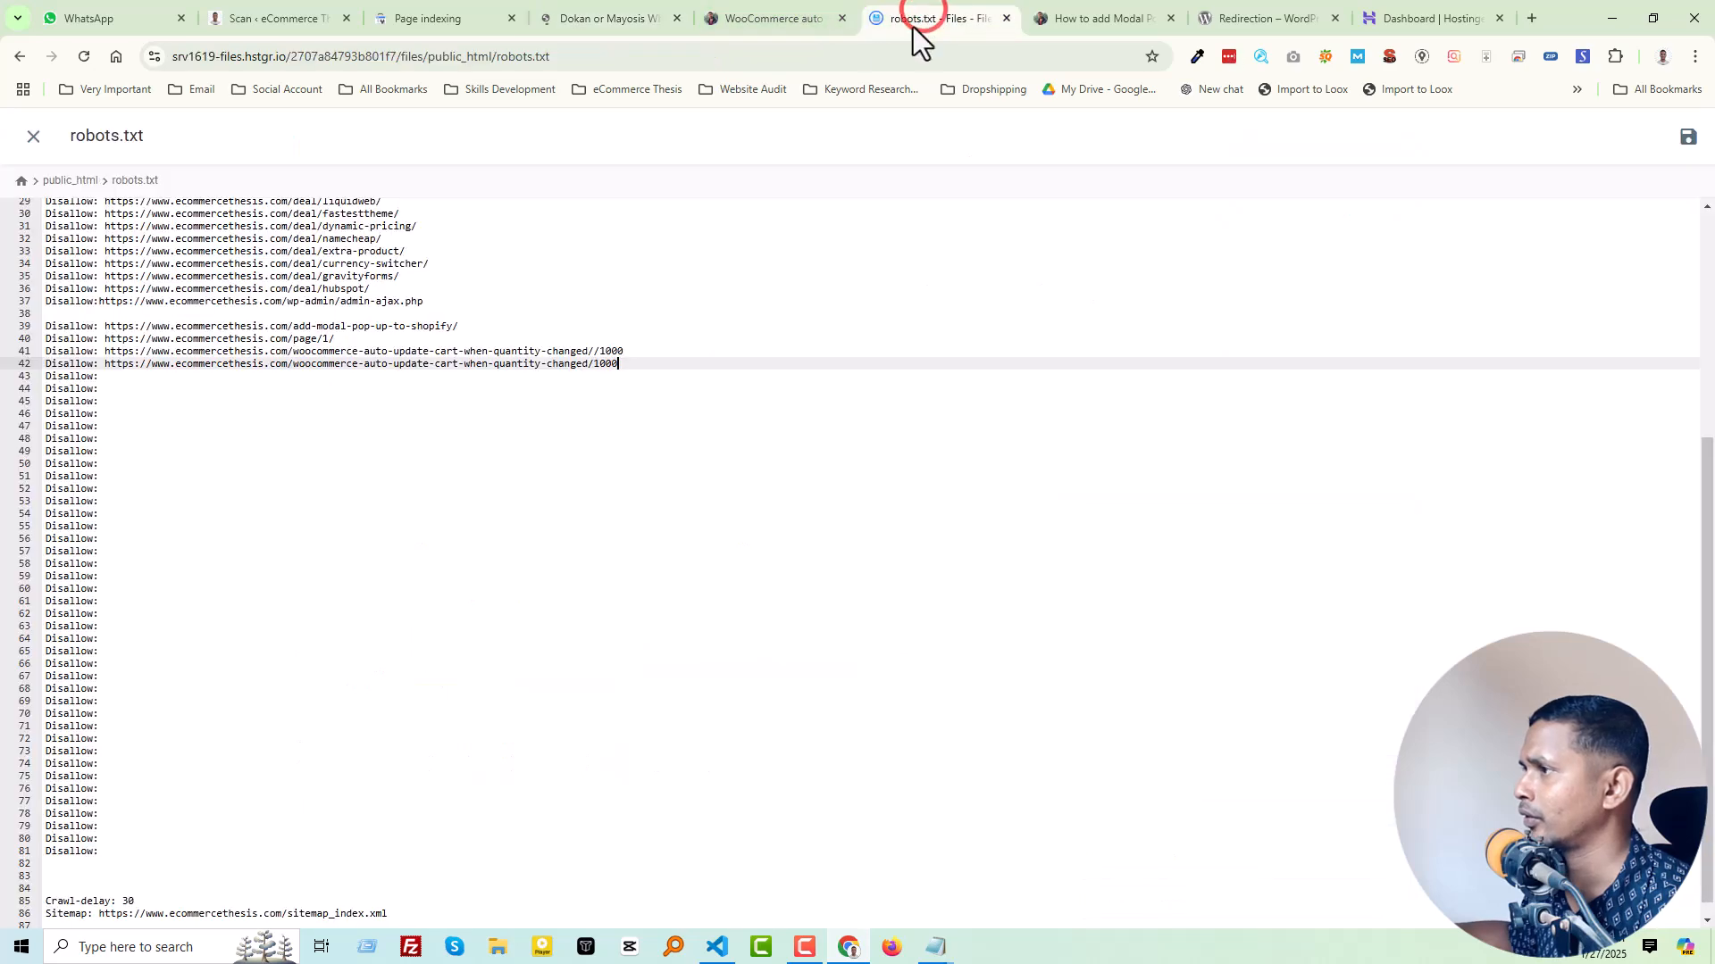
left_click(244, 379)
key("ctrl+v")
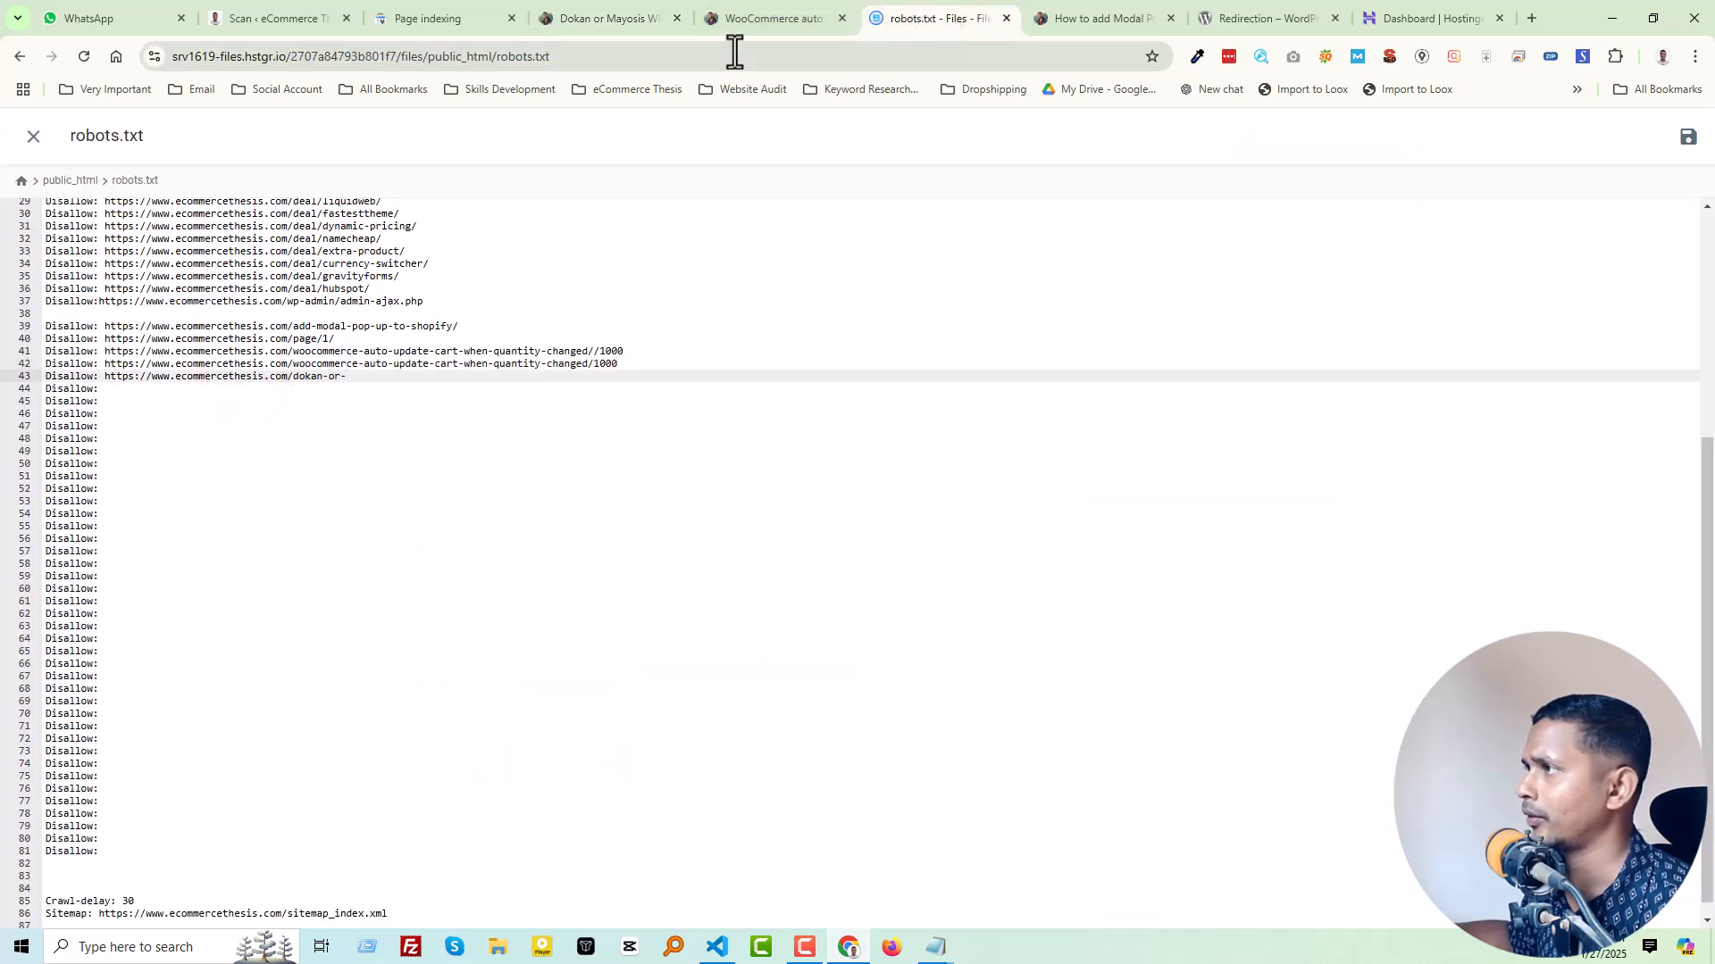
Step: Close the opened Dokan or Mayosis and WooCommerce auto update cart pages, and return to Search Console
left_click(602, 16)
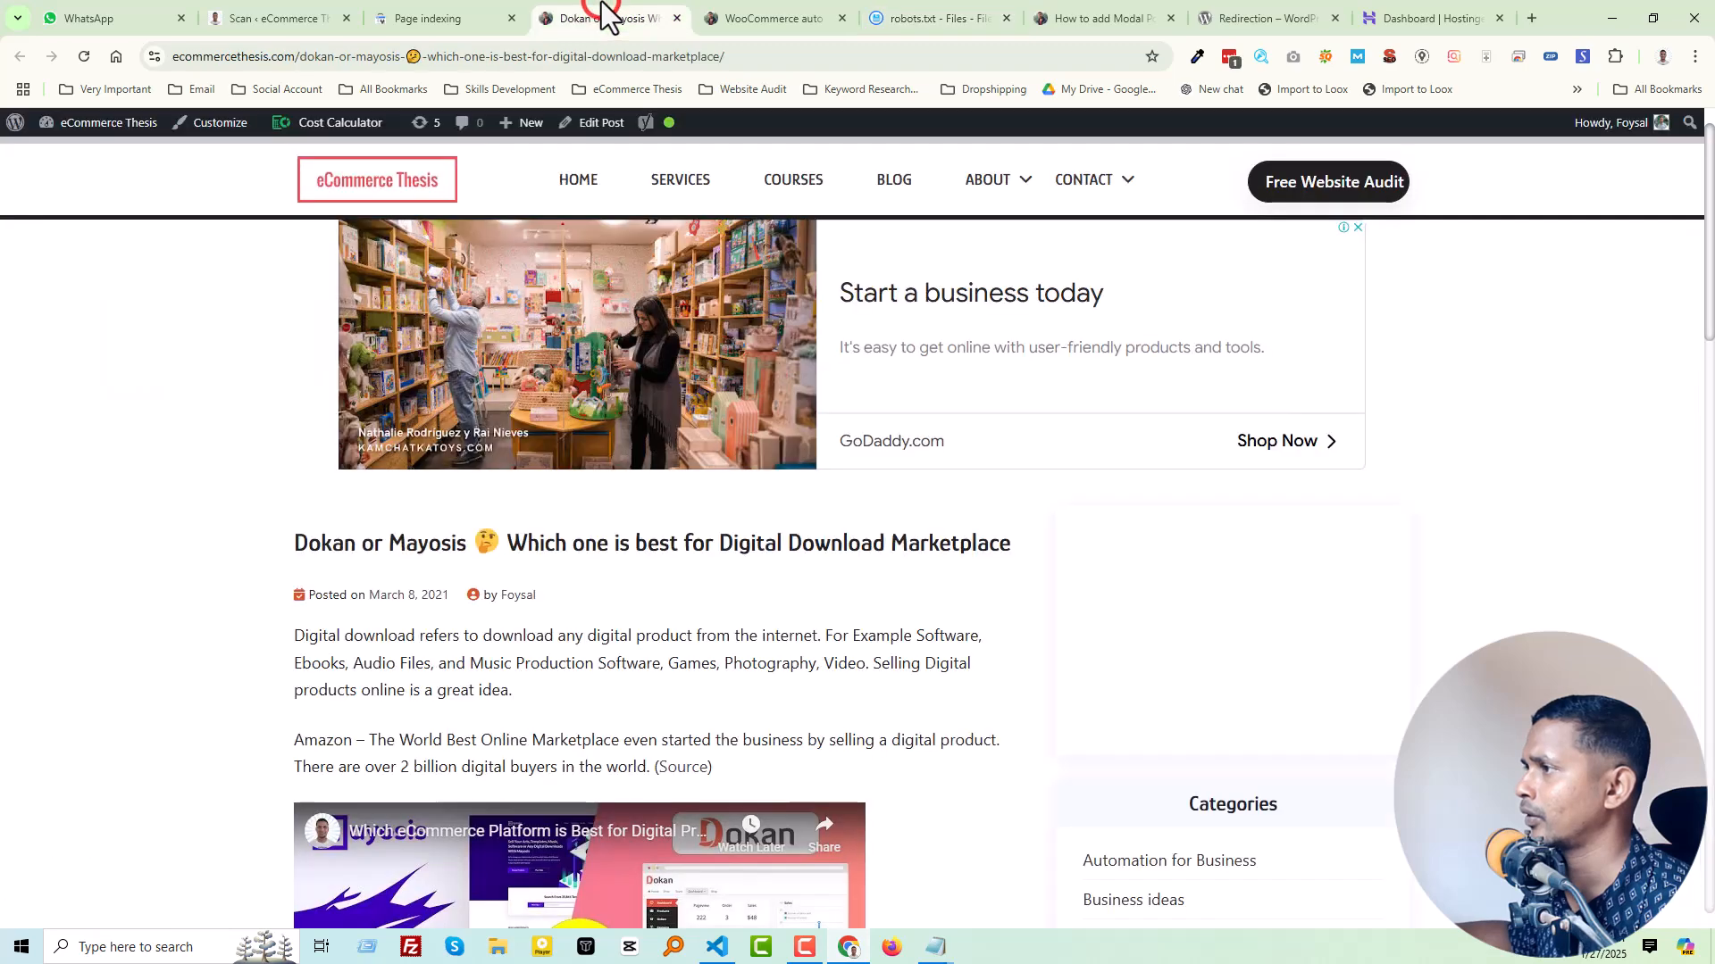
left_click(754, 16)
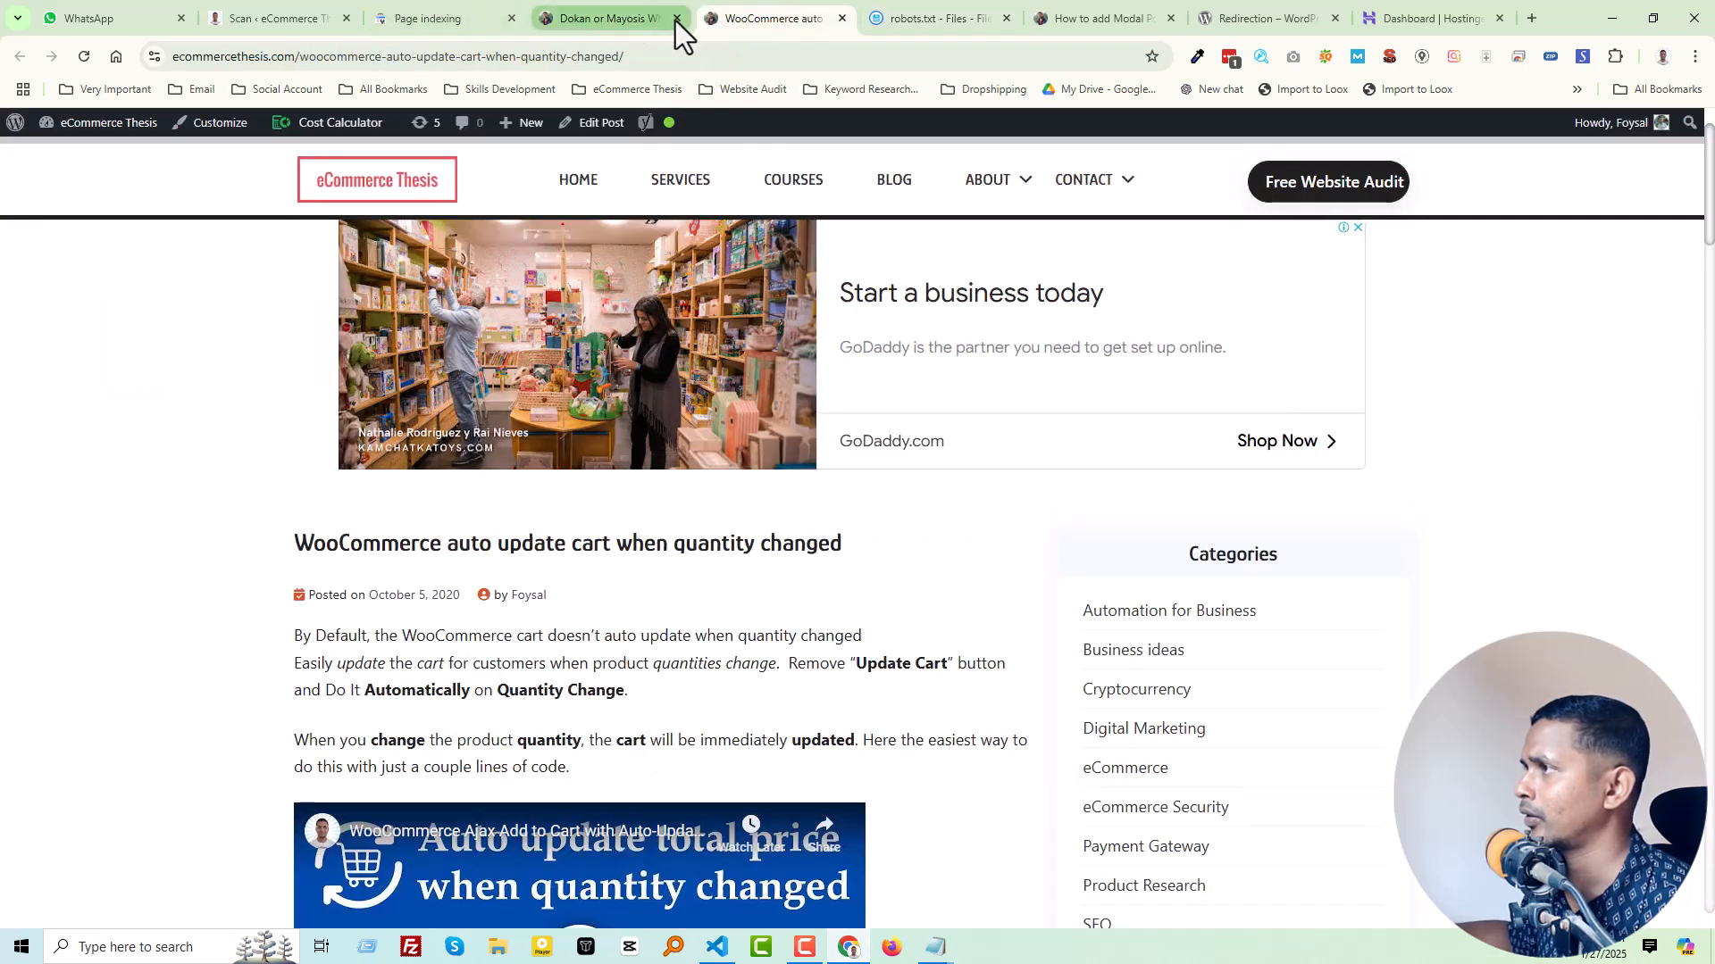
left_click(676, 17)
left_click(676, 18)
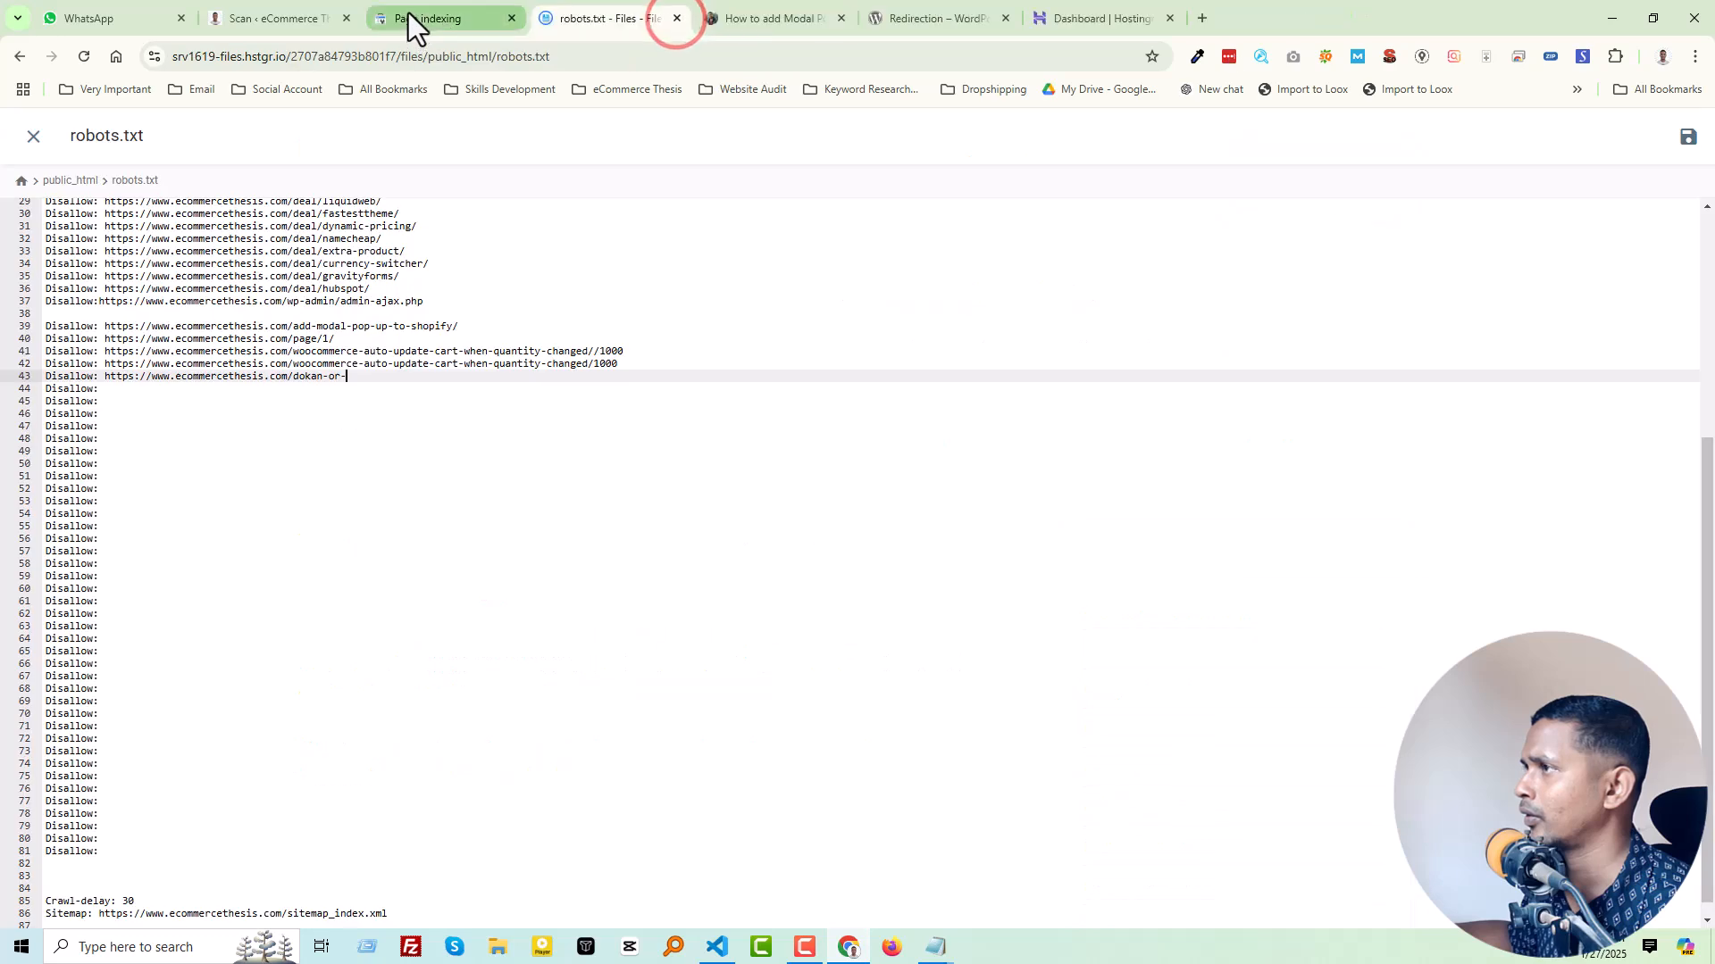
left_click(410, 16)
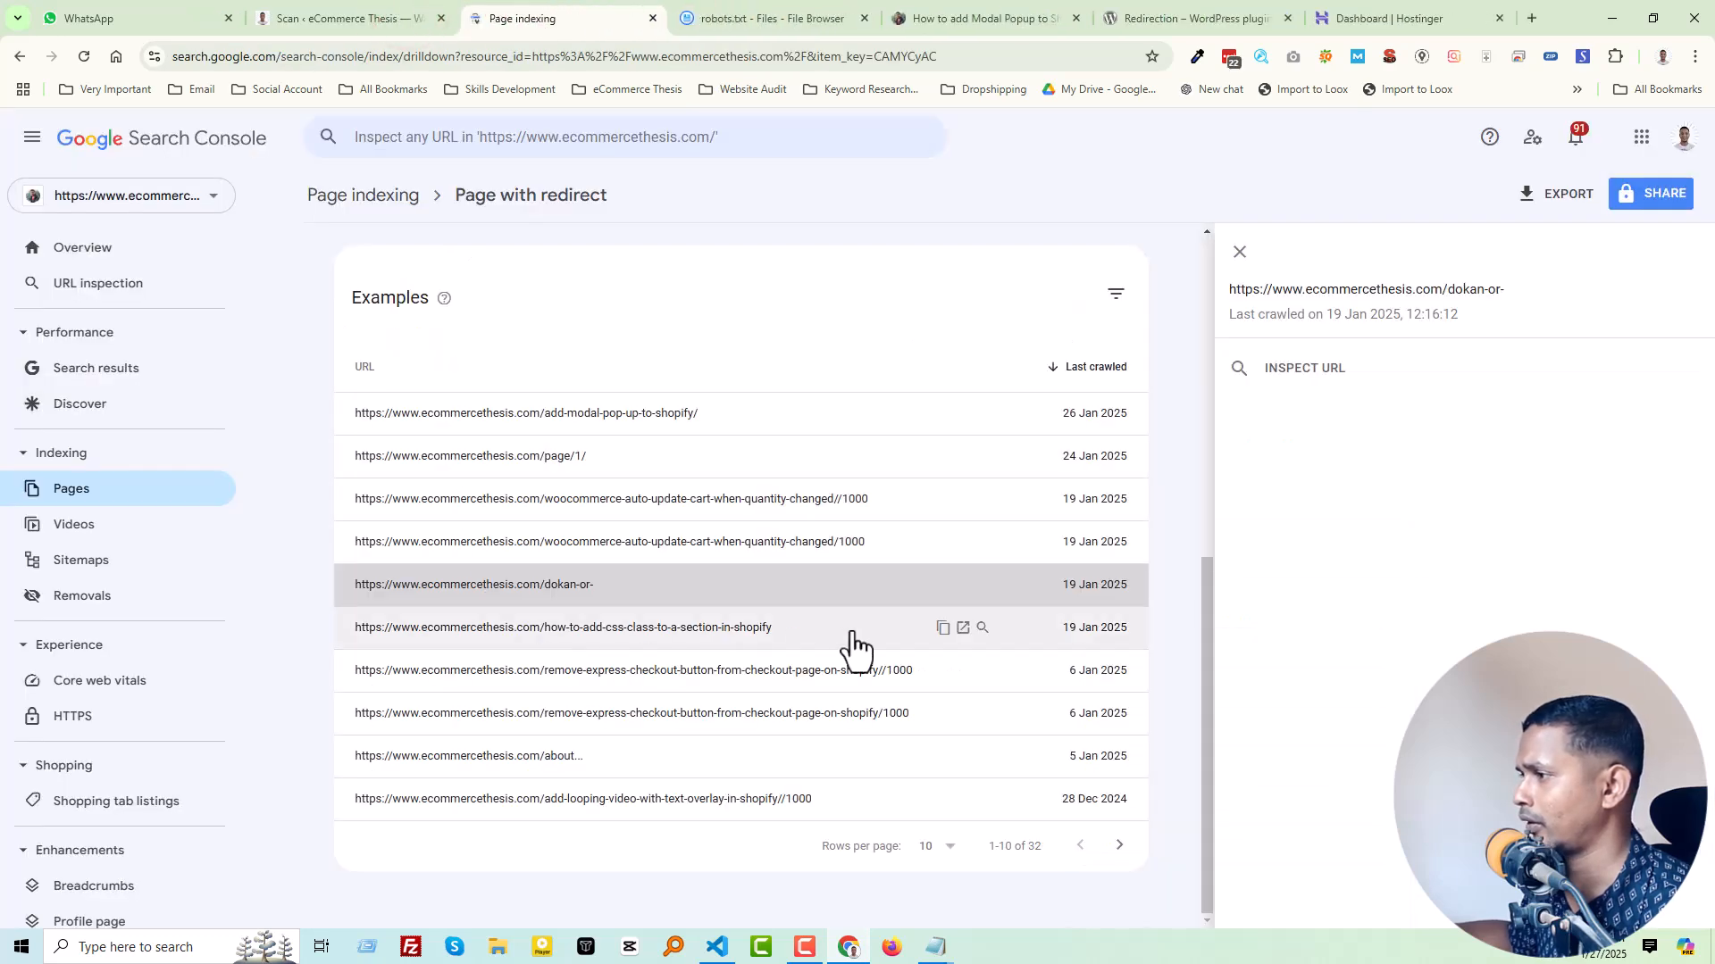
Step: Open the how-to-add-css-class-to-a-section-in-shopify example to check its redirect target, and close the duplicate page
left_click(963, 627)
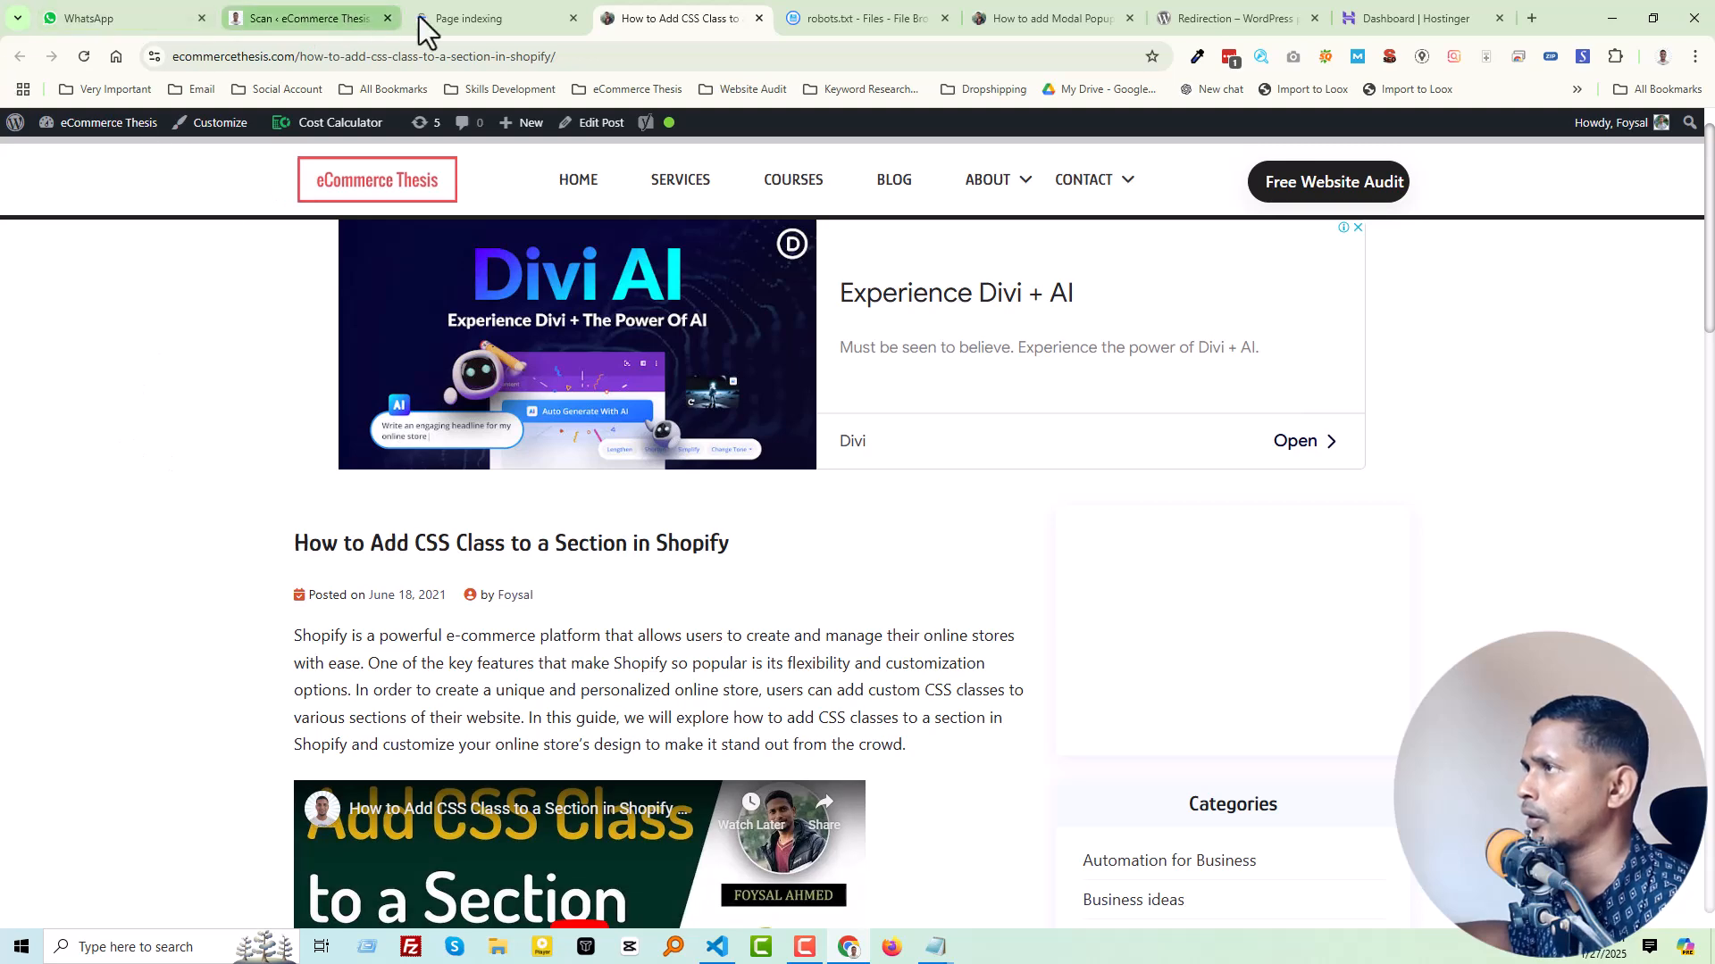
left_click(493, 18)
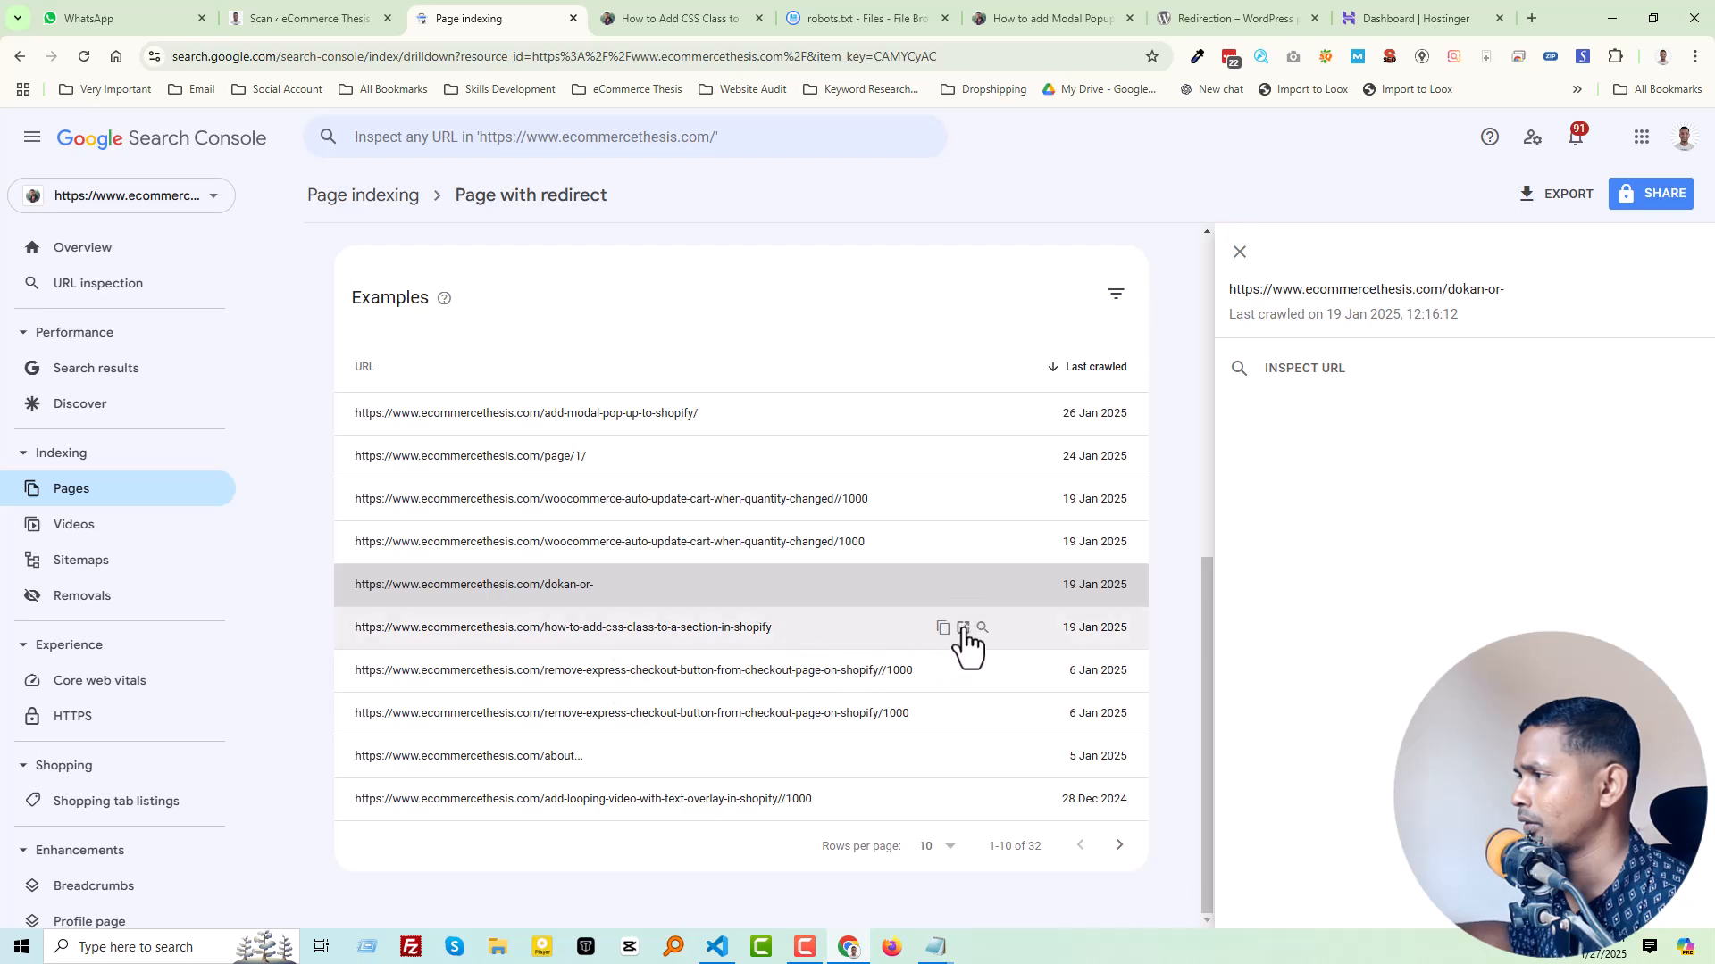
left_click(963, 626)
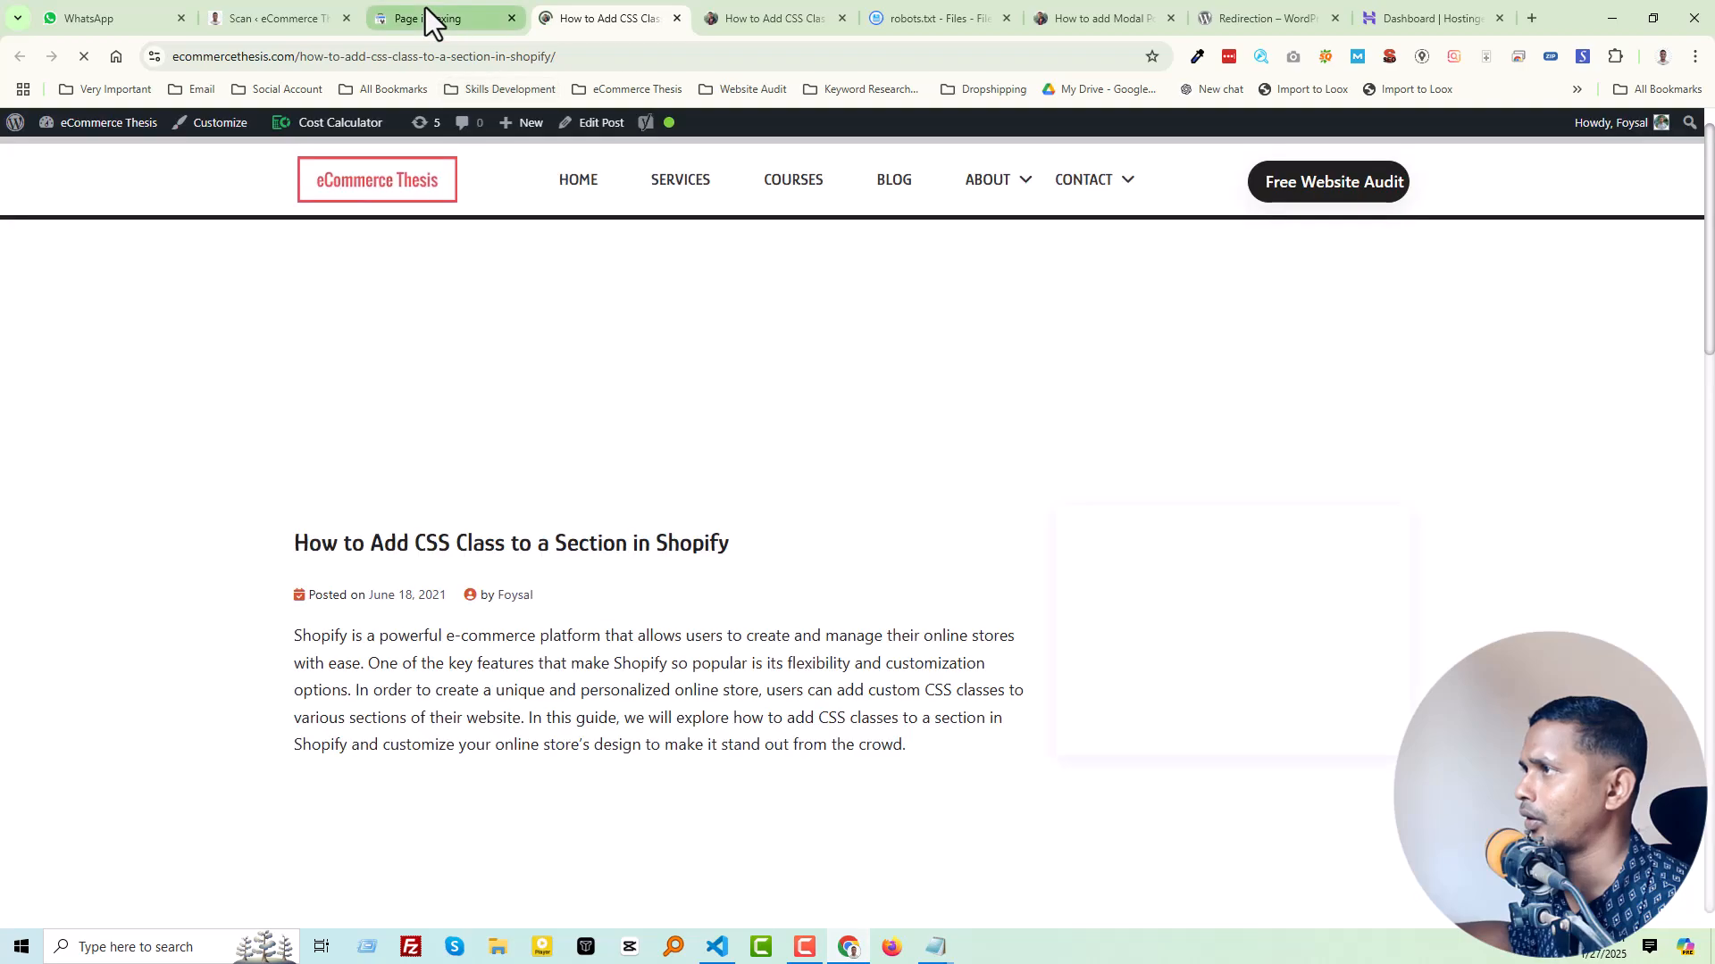
left_click(678, 18)
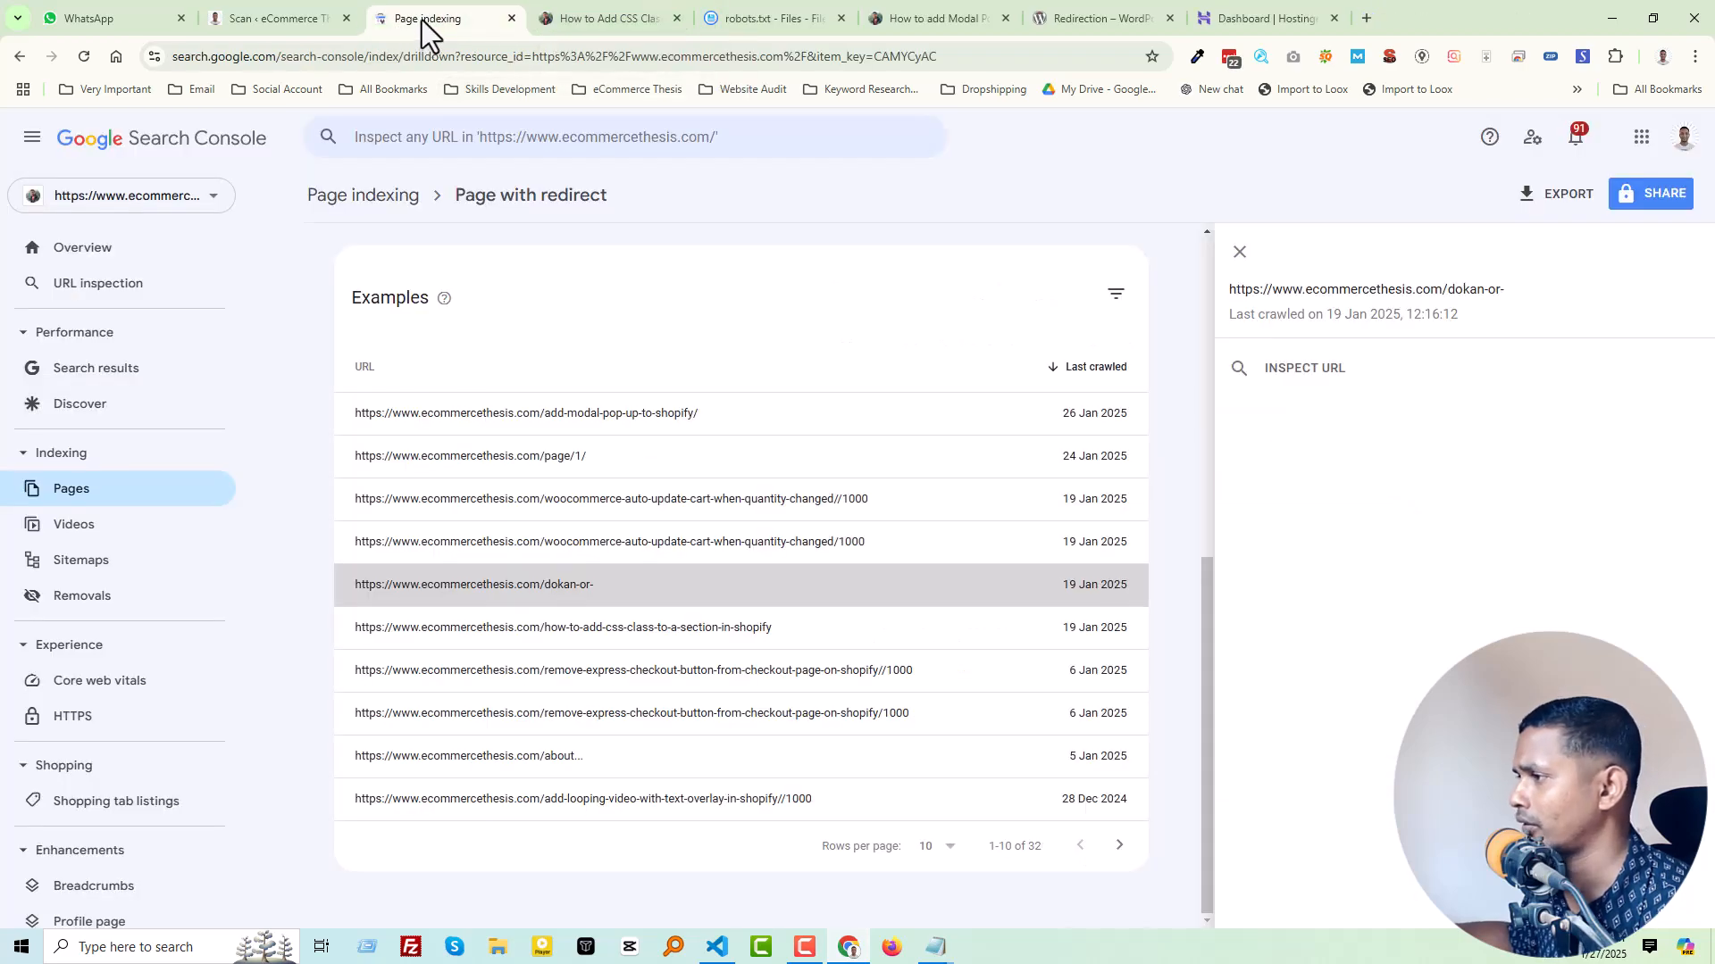
Step: Copy the remove-express-checkout-button-from-checkout-page-on-shopify//1000 URL from Search Console into the "Disallow:" entry on line 44 of robots.txt
left_click(557, 670)
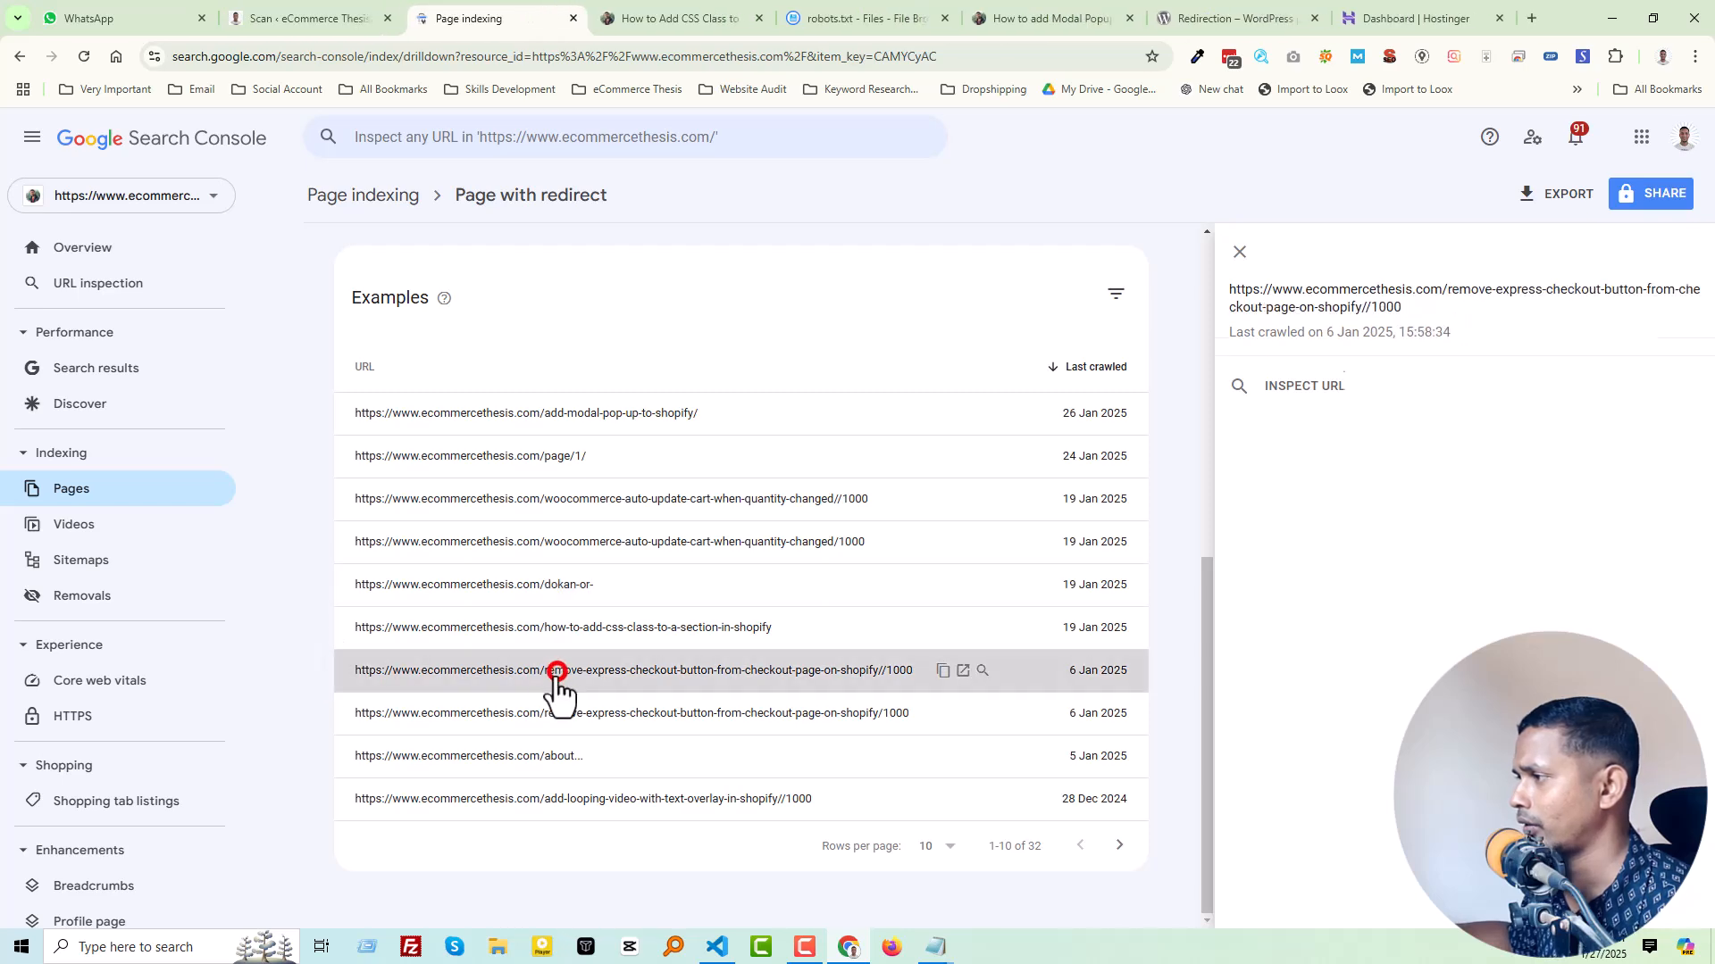
left_click(947, 671)
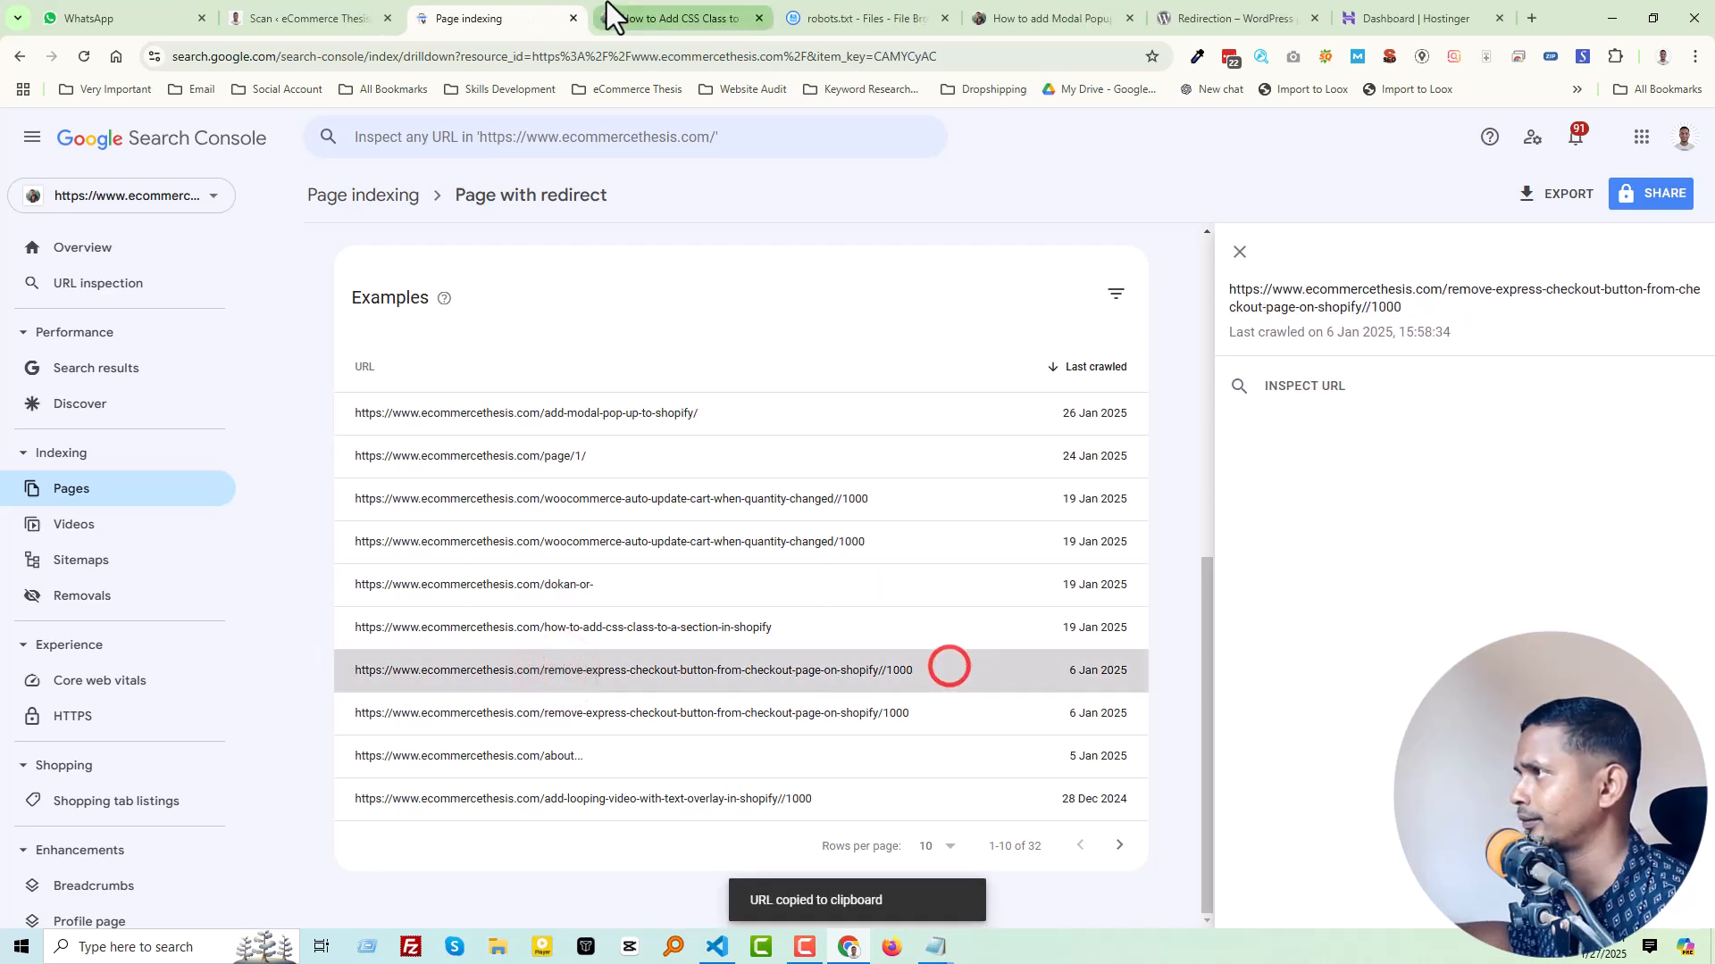
left_click(831, 18)
left_click(192, 390)
key("ctrl+v")
Step: Copy the single-slash remove-express-checkout-button-from-checkout-page-on-shopify/1000 URL into the "Disallow:" entry on line 45 of robots.txt
left_click(462, 11)
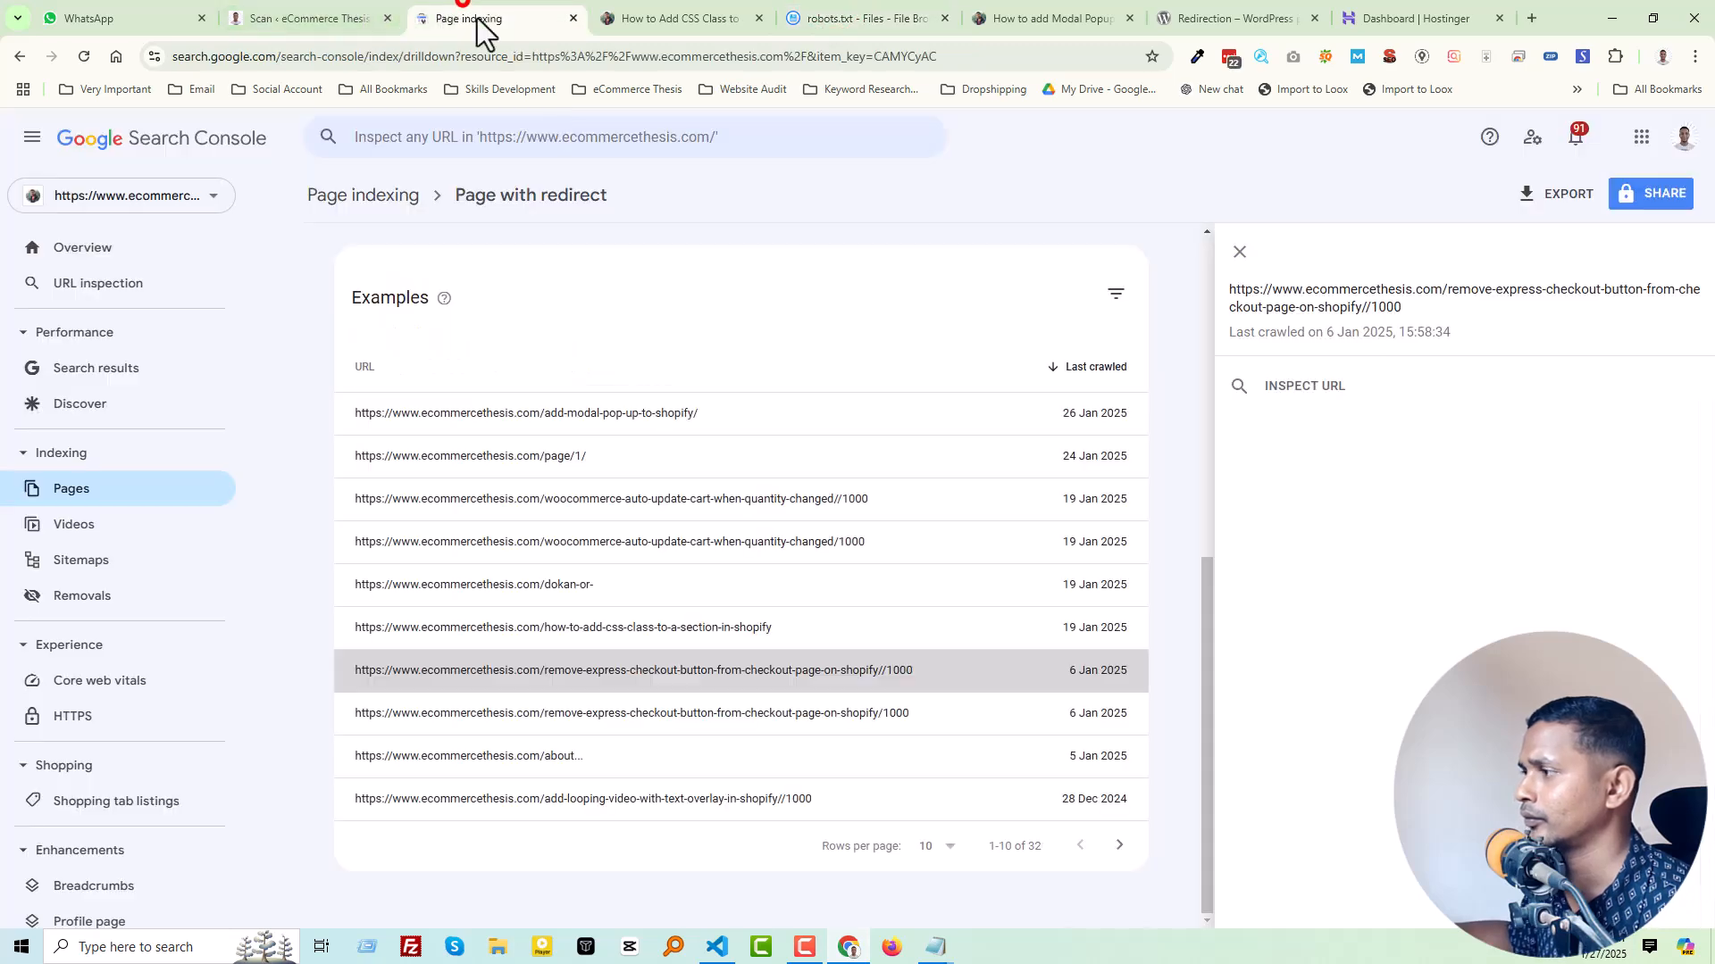
left_click(799, 716)
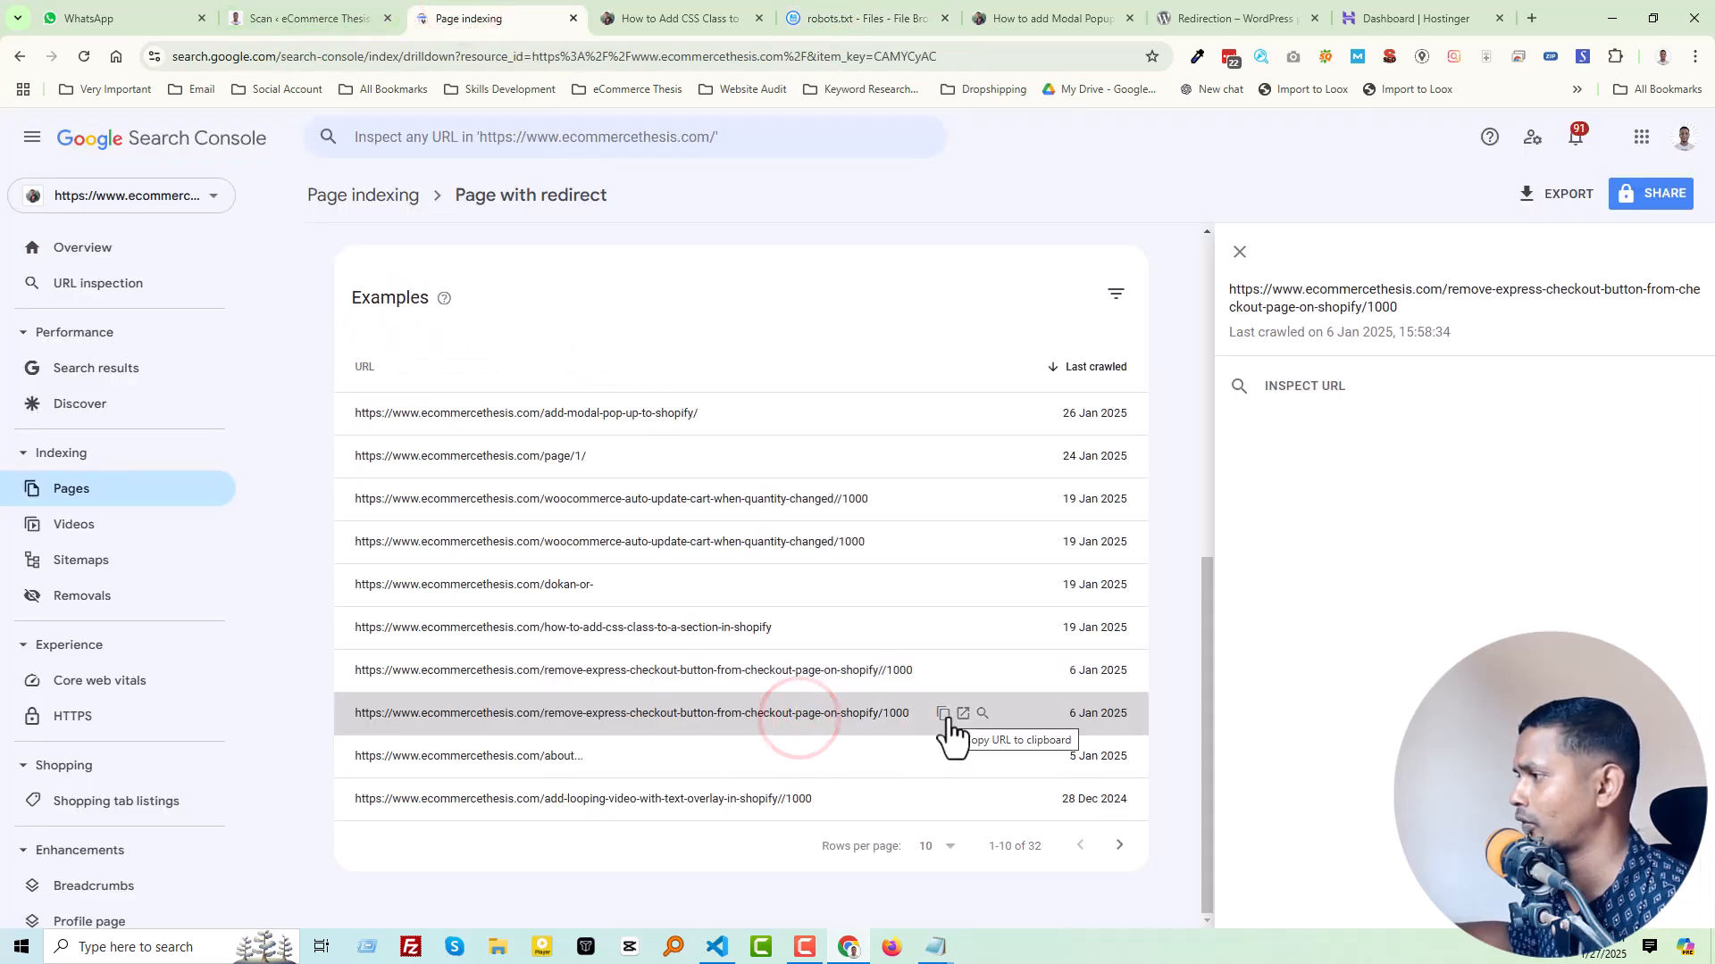
left_click(944, 713)
left_click(835, 17)
left_click(204, 409)
key("ctrl+v")
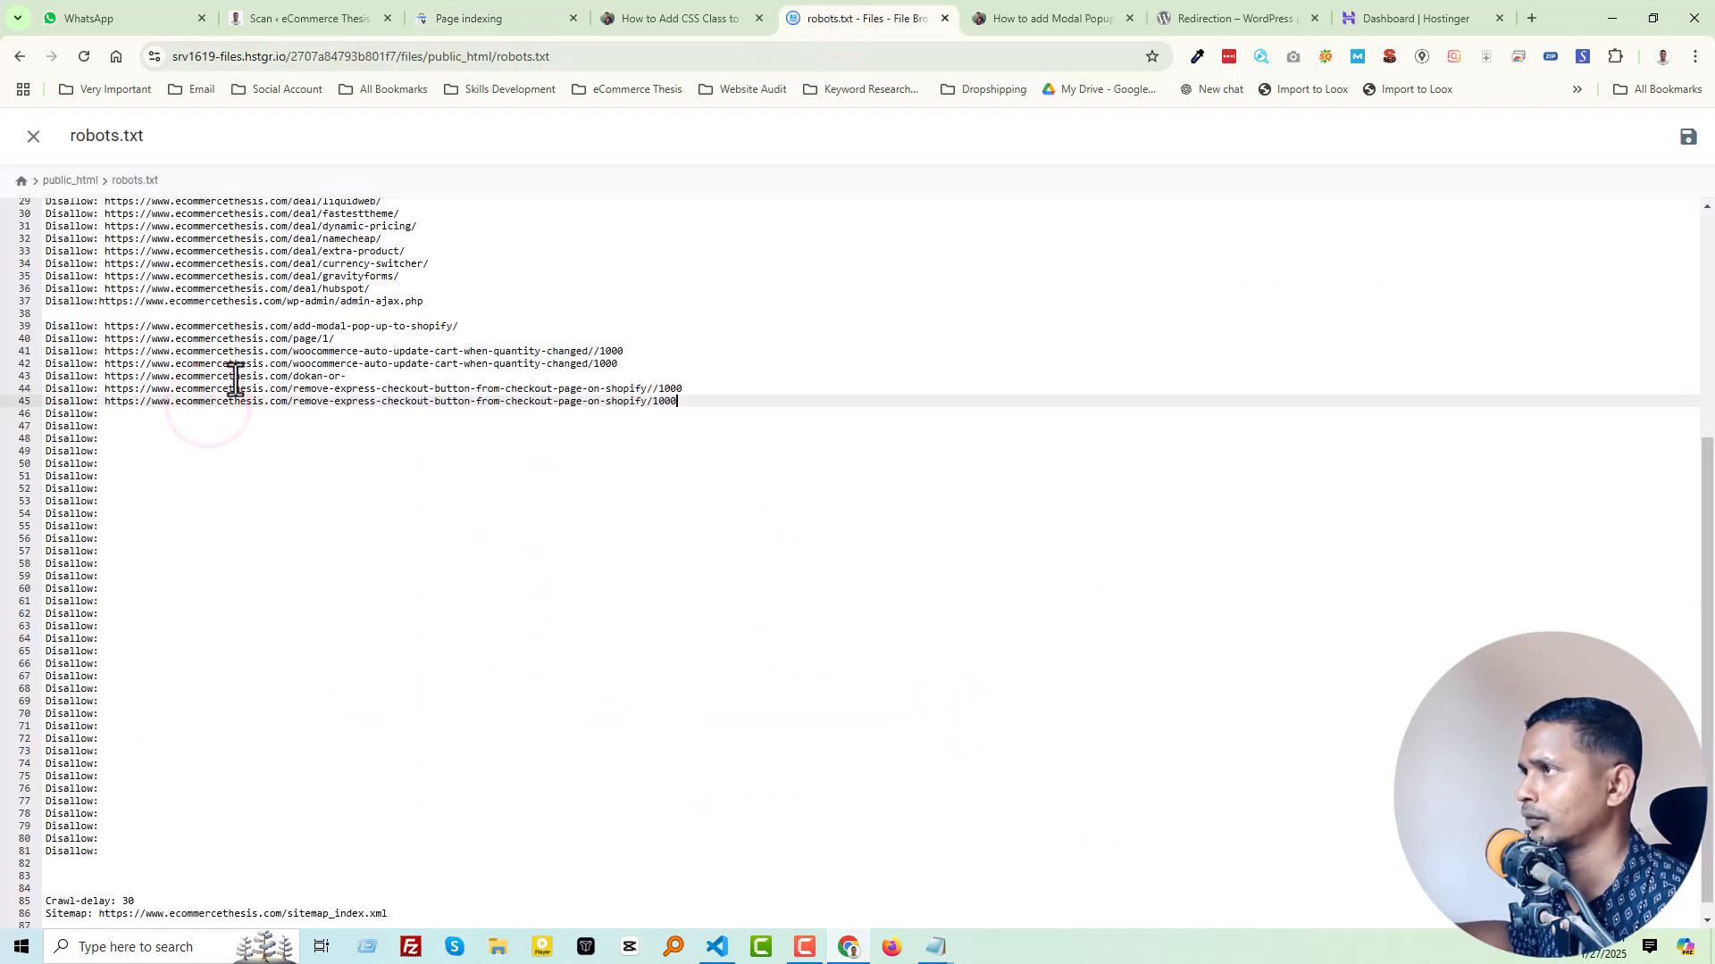
Step: Open the "about..." example from Search Console to check its redirect target, and return to the examples list
left_click(339, 16)
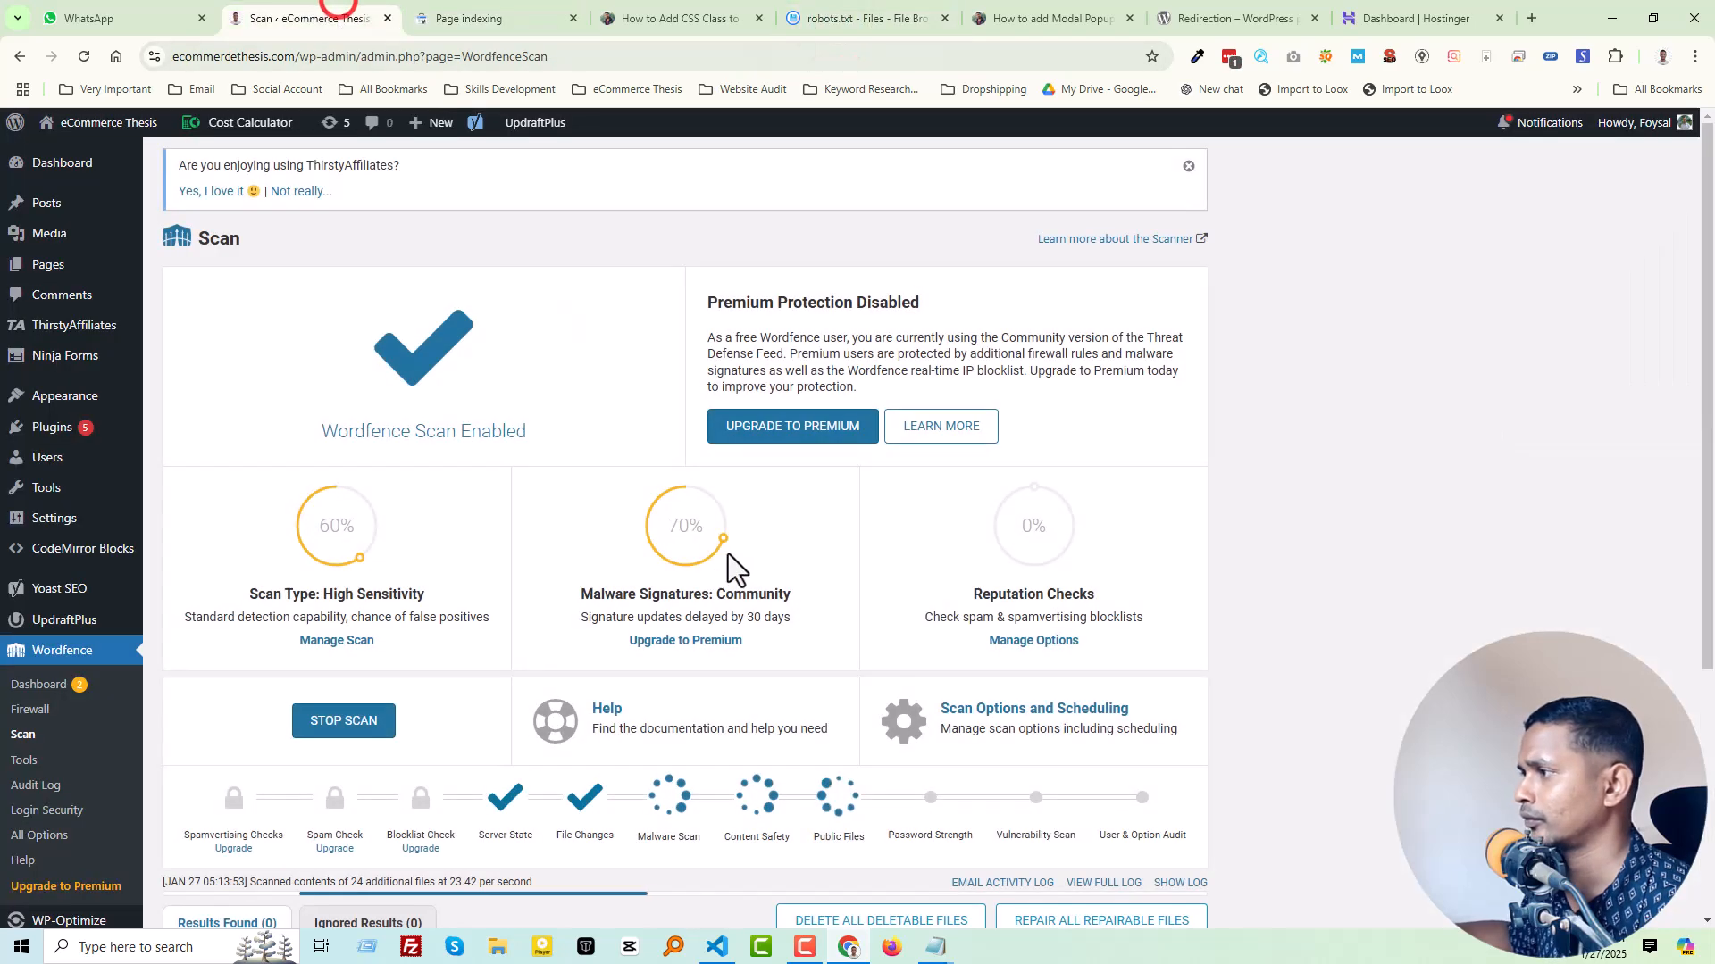
left_click(490, 4)
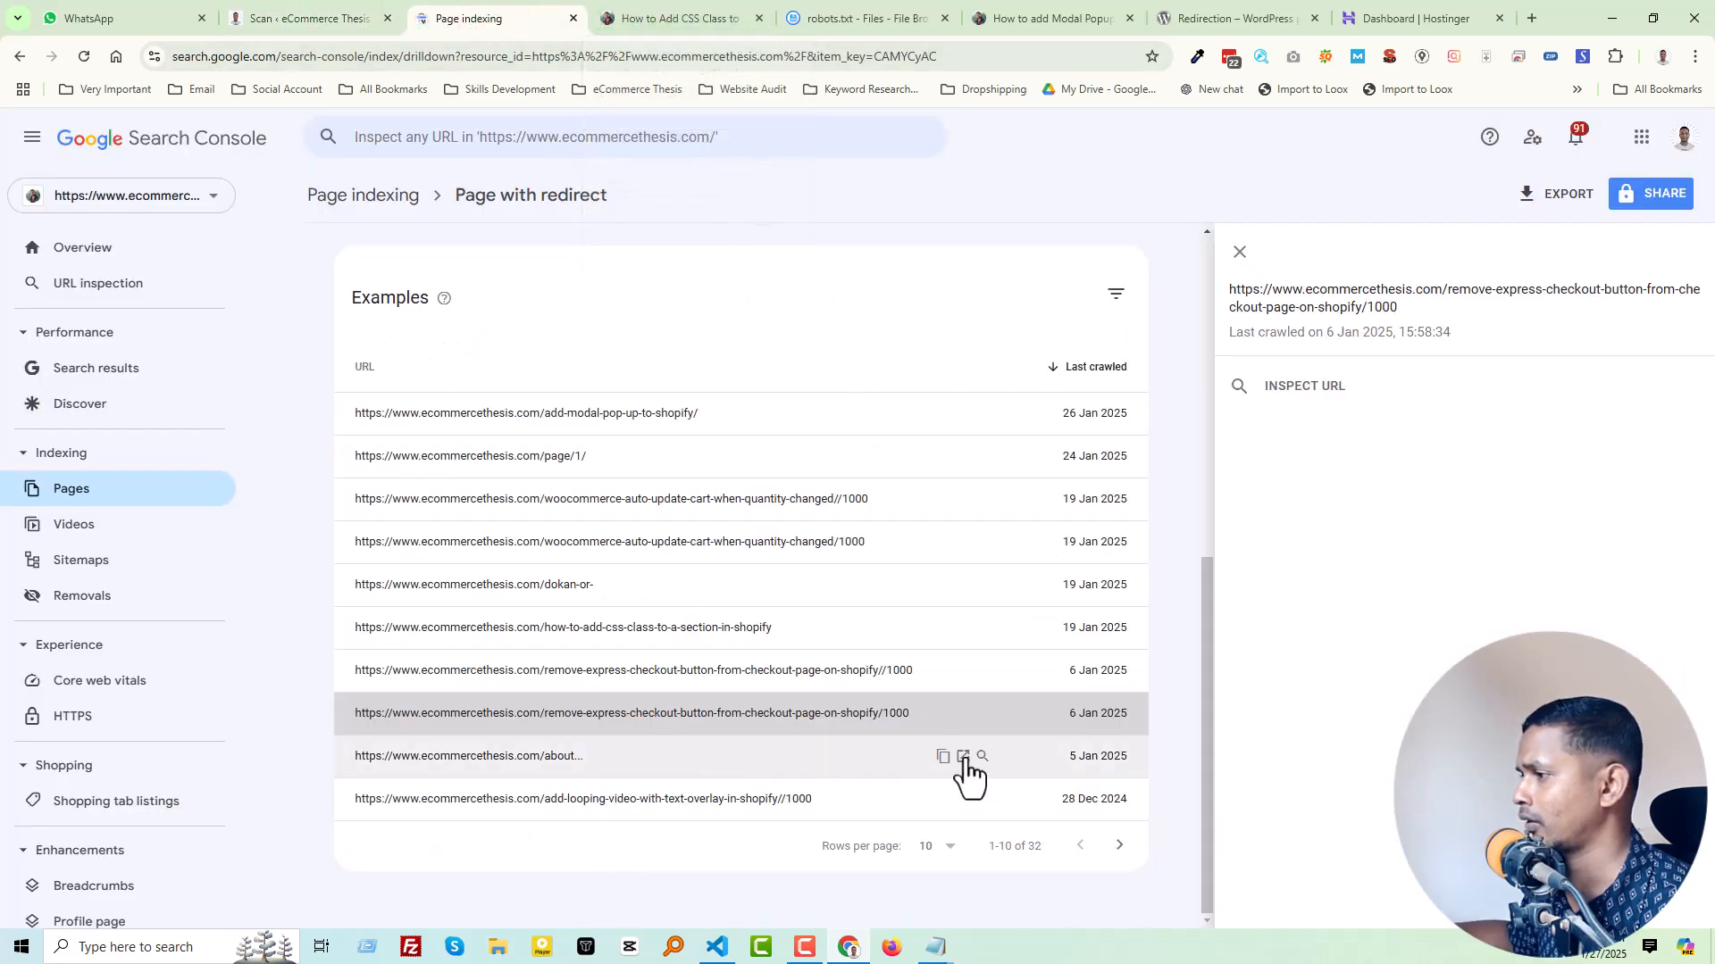
left_click(963, 758)
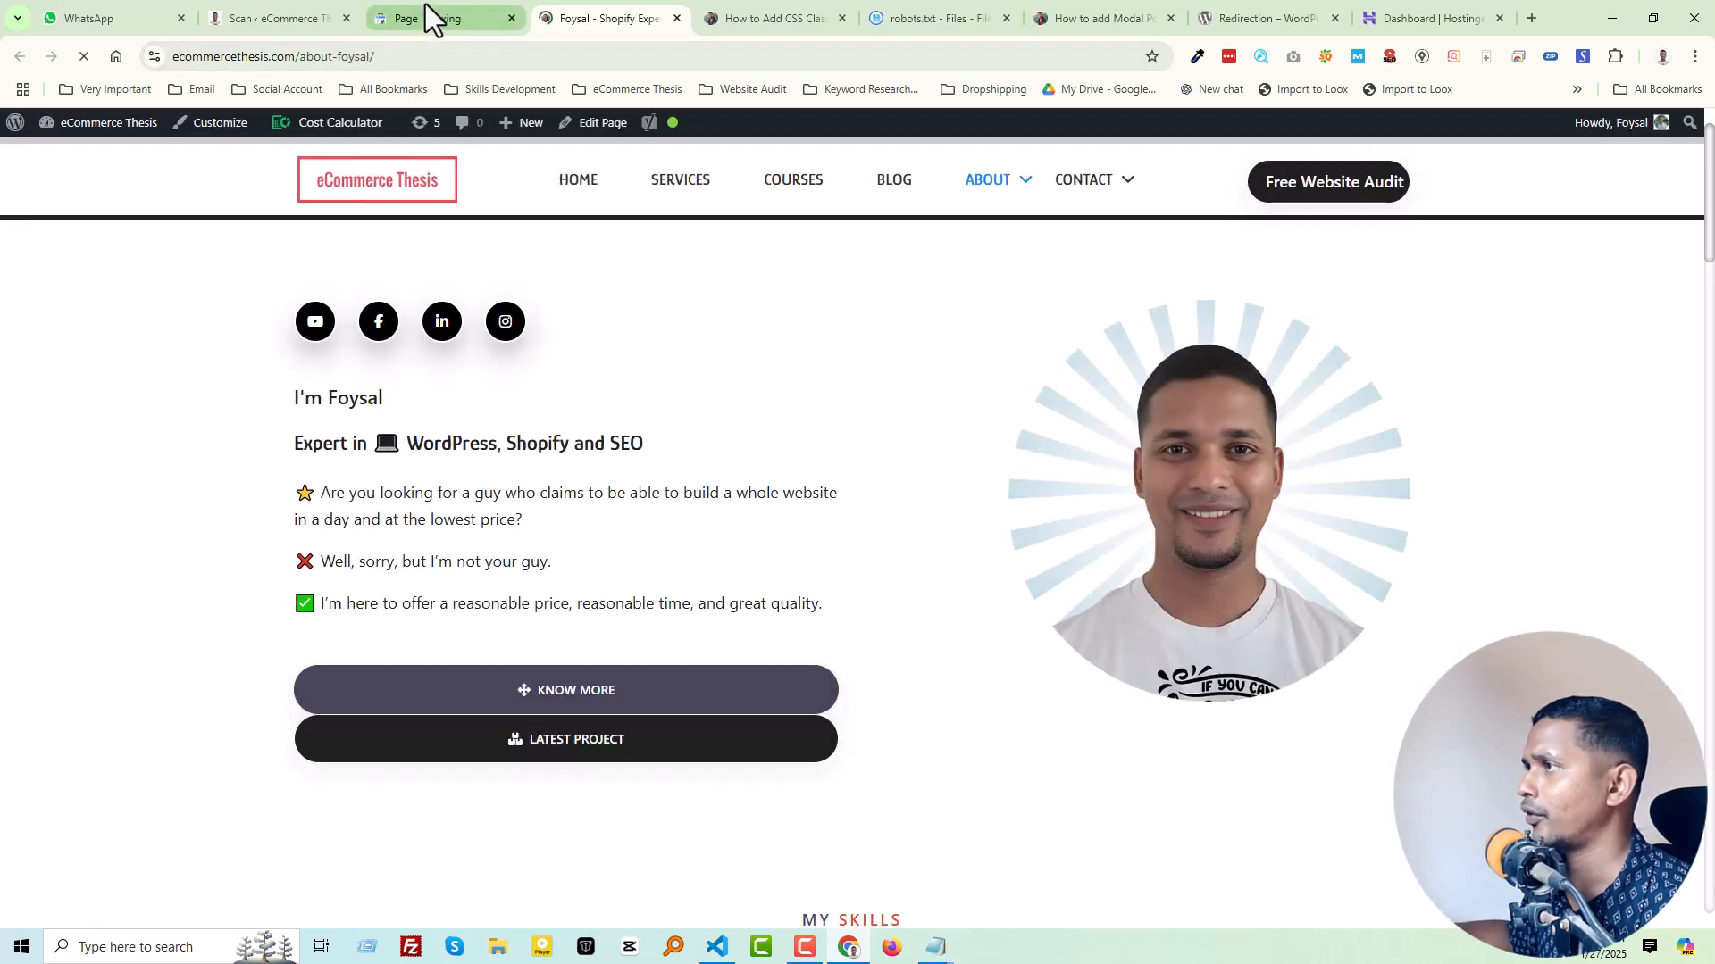
left_click(428, 16)
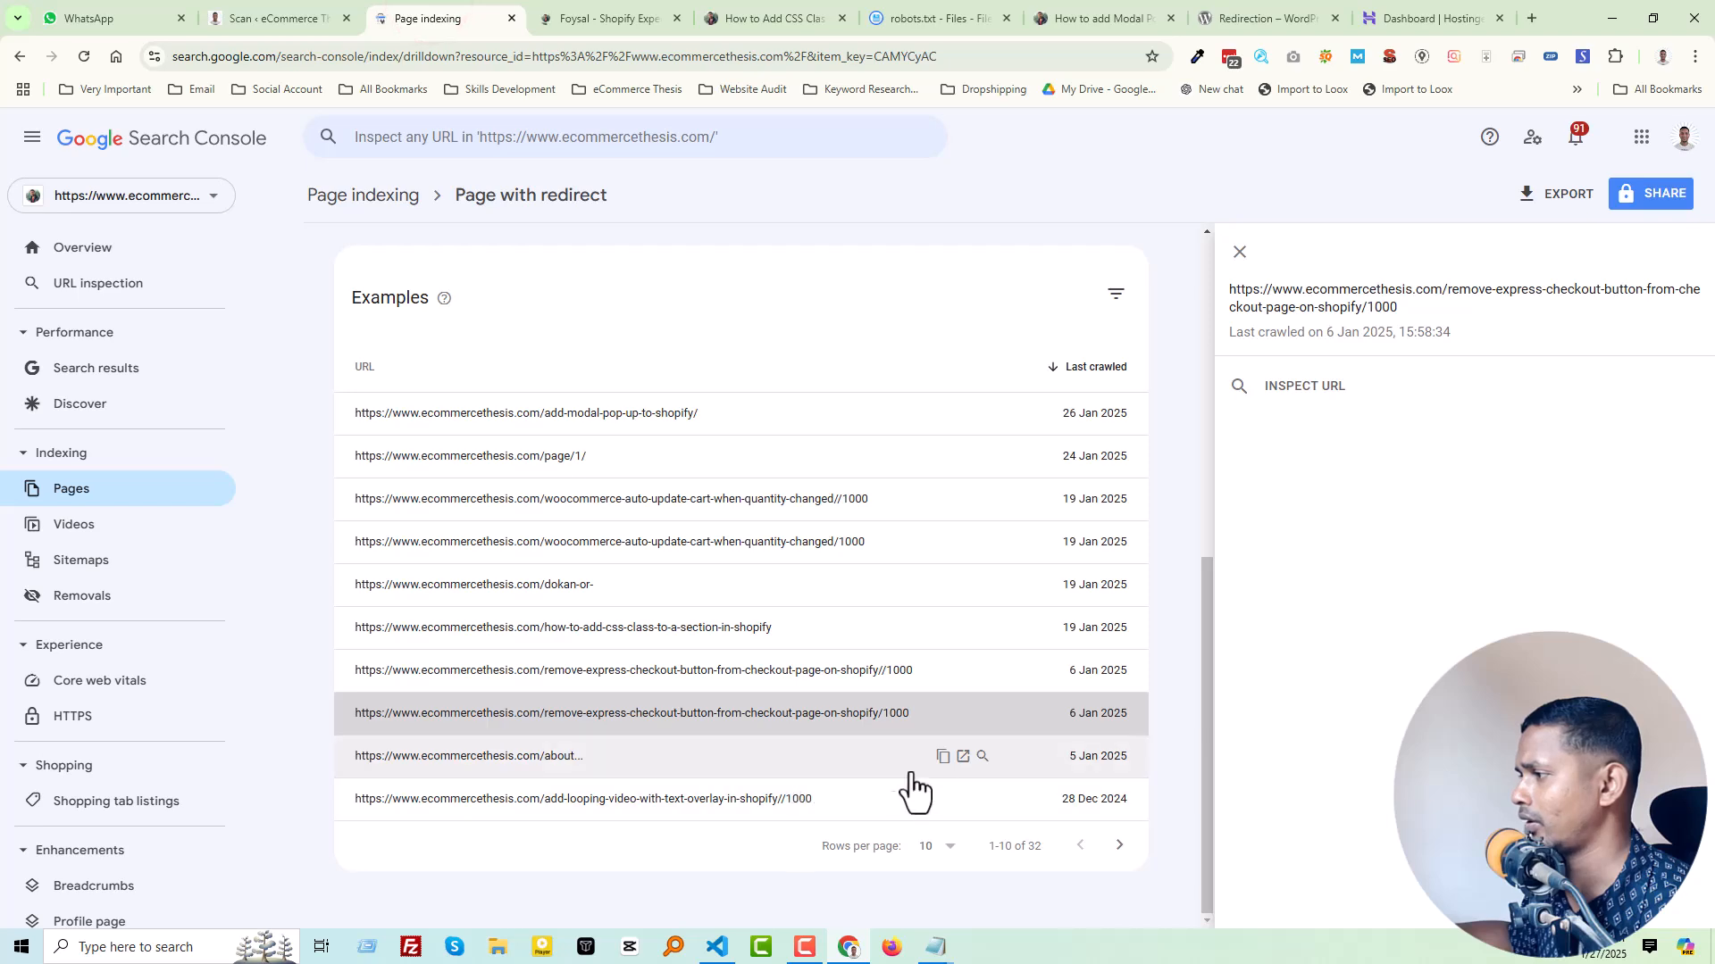
Step: Copy the "about..." URL into the "Disallow:" entry on line 46 of robots.txt
left_click(939, 757)
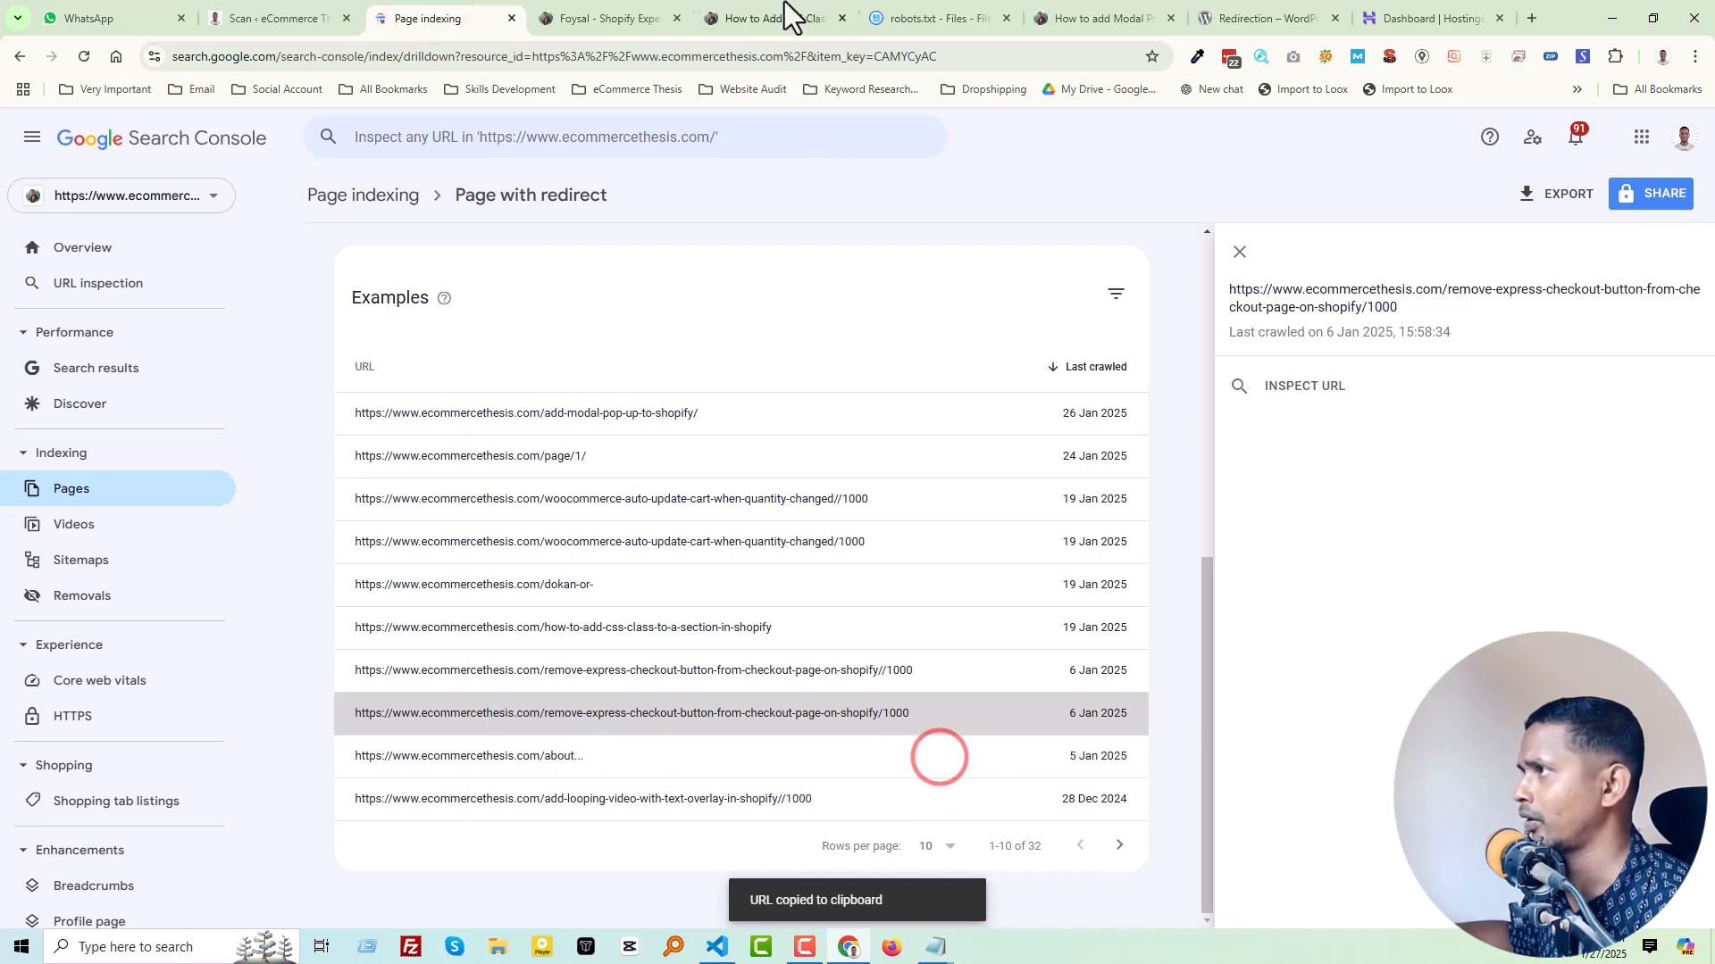
left_click(940, 11)
left_click(300, 416)
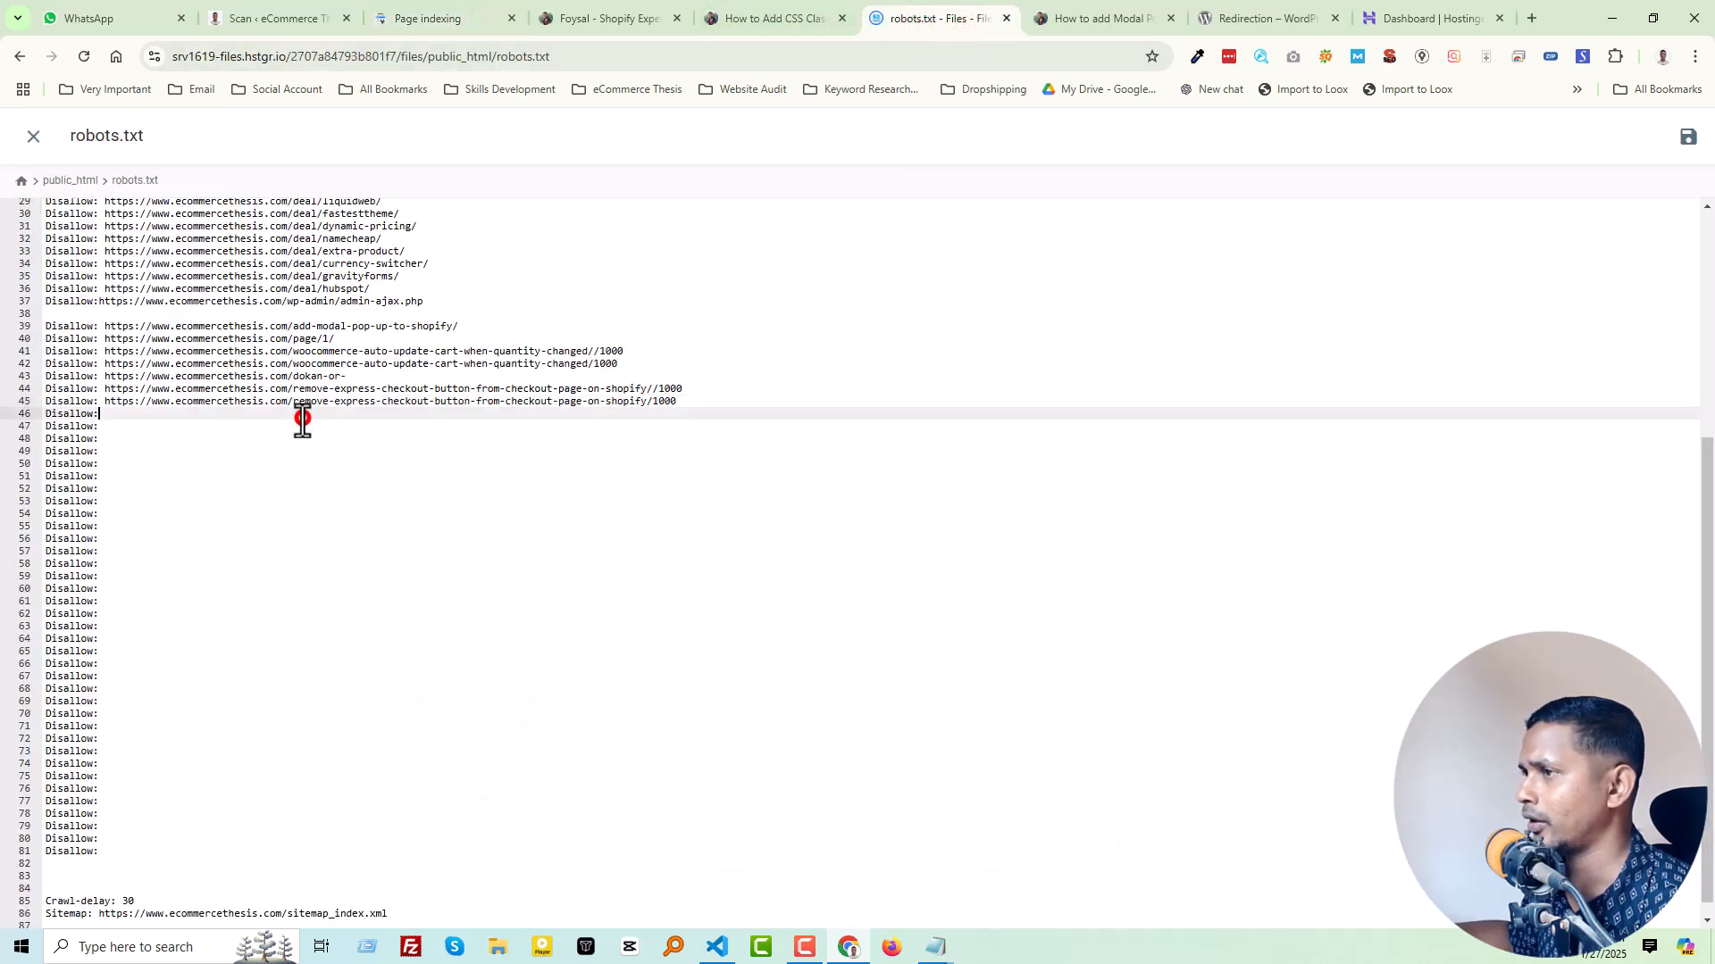
key("ctrl+v")
Step: Close the opened about page and the How to Add CSS Class page, and return to Search Console
left_click(658, 20)
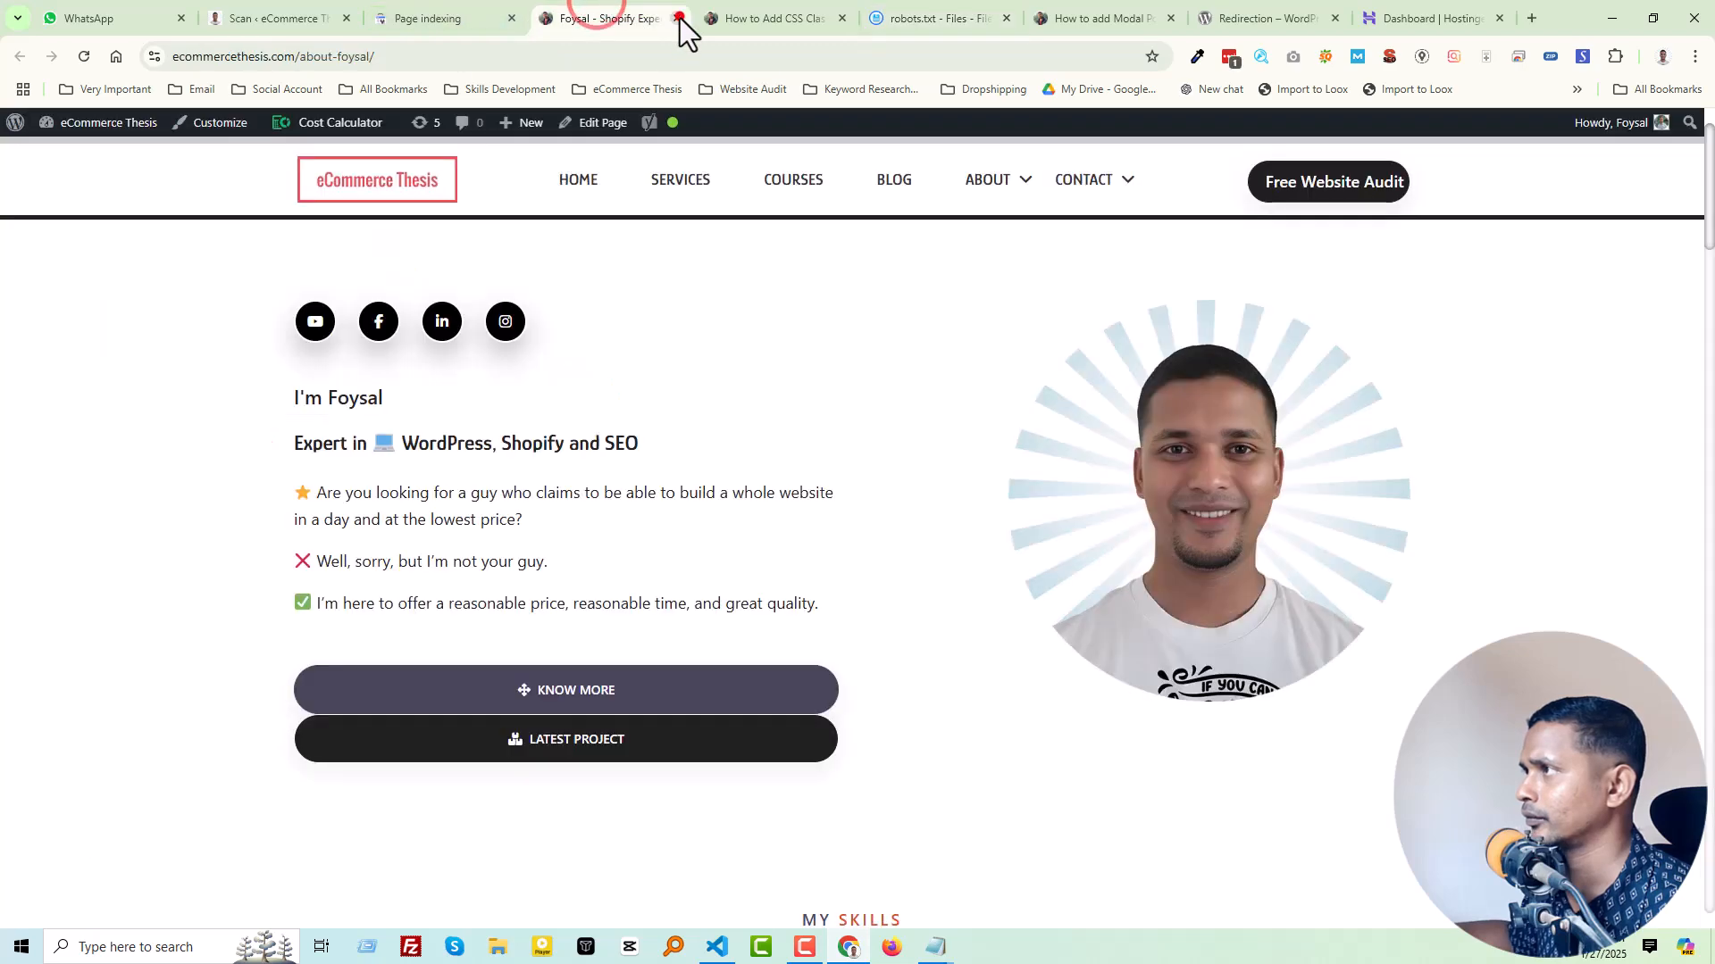
left_click(677, 18)
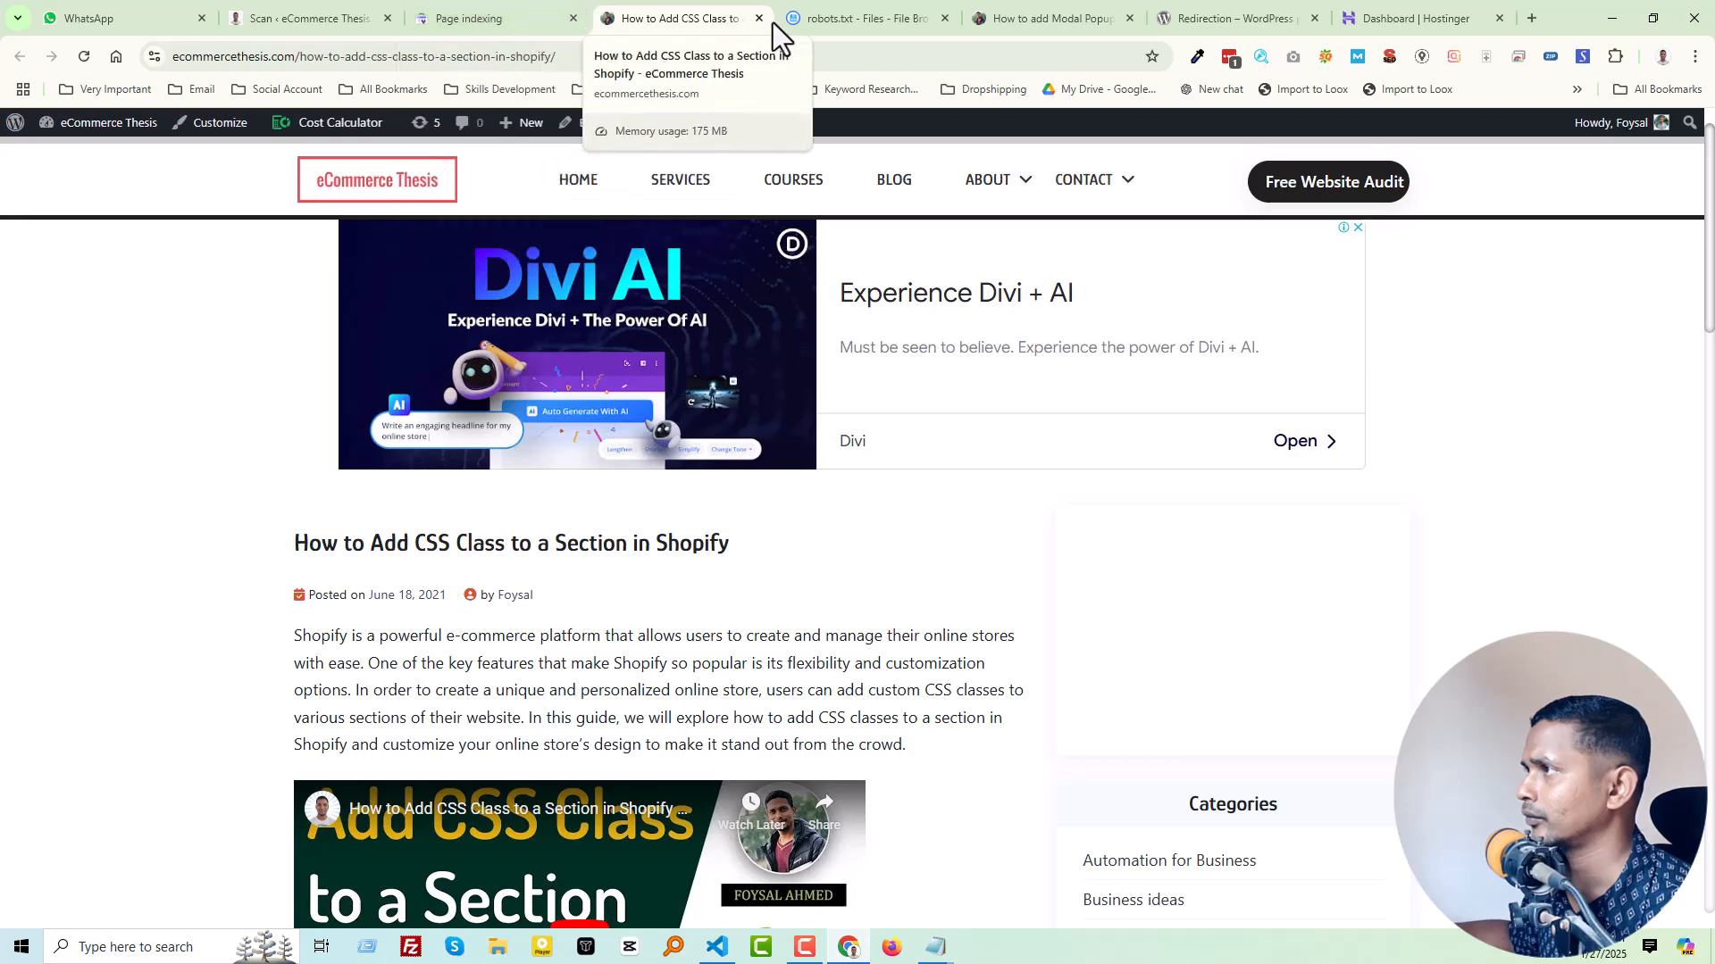
left_click(759, 18)
left_click(451, 18)
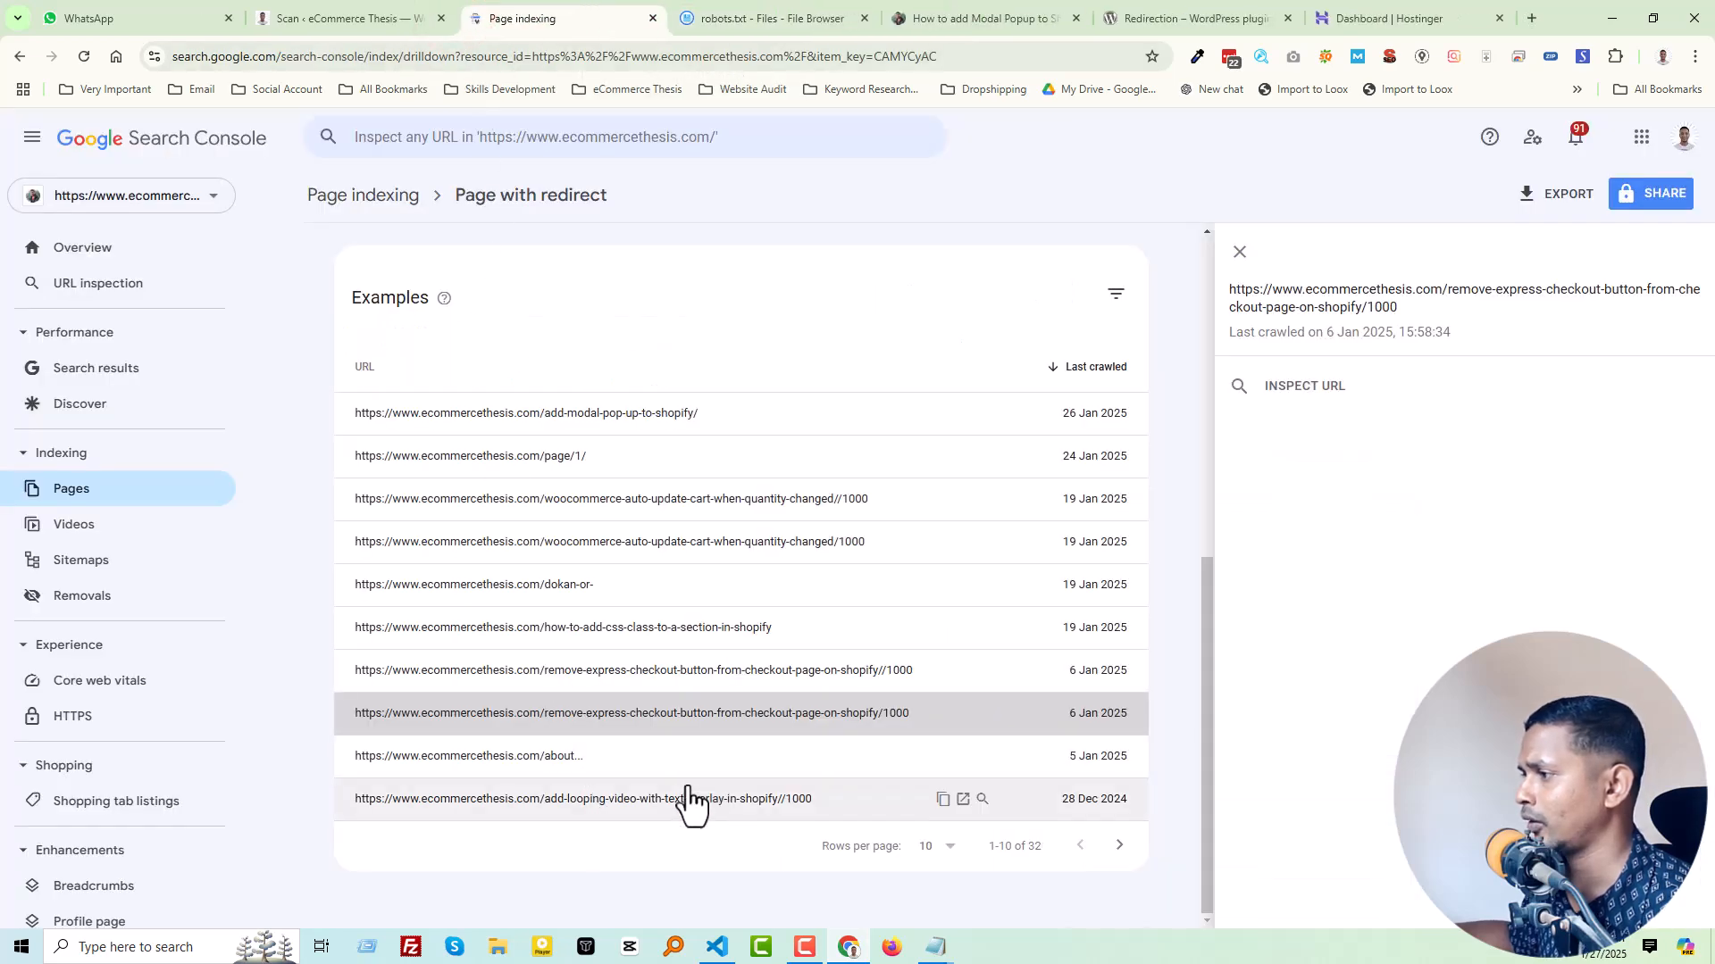
Step: Copy the add-looping-video-with-text-overlay-in-shopify//1000 URL into the "Disallow:" entry on line 47 of robots.txt
left_click(688, 801)
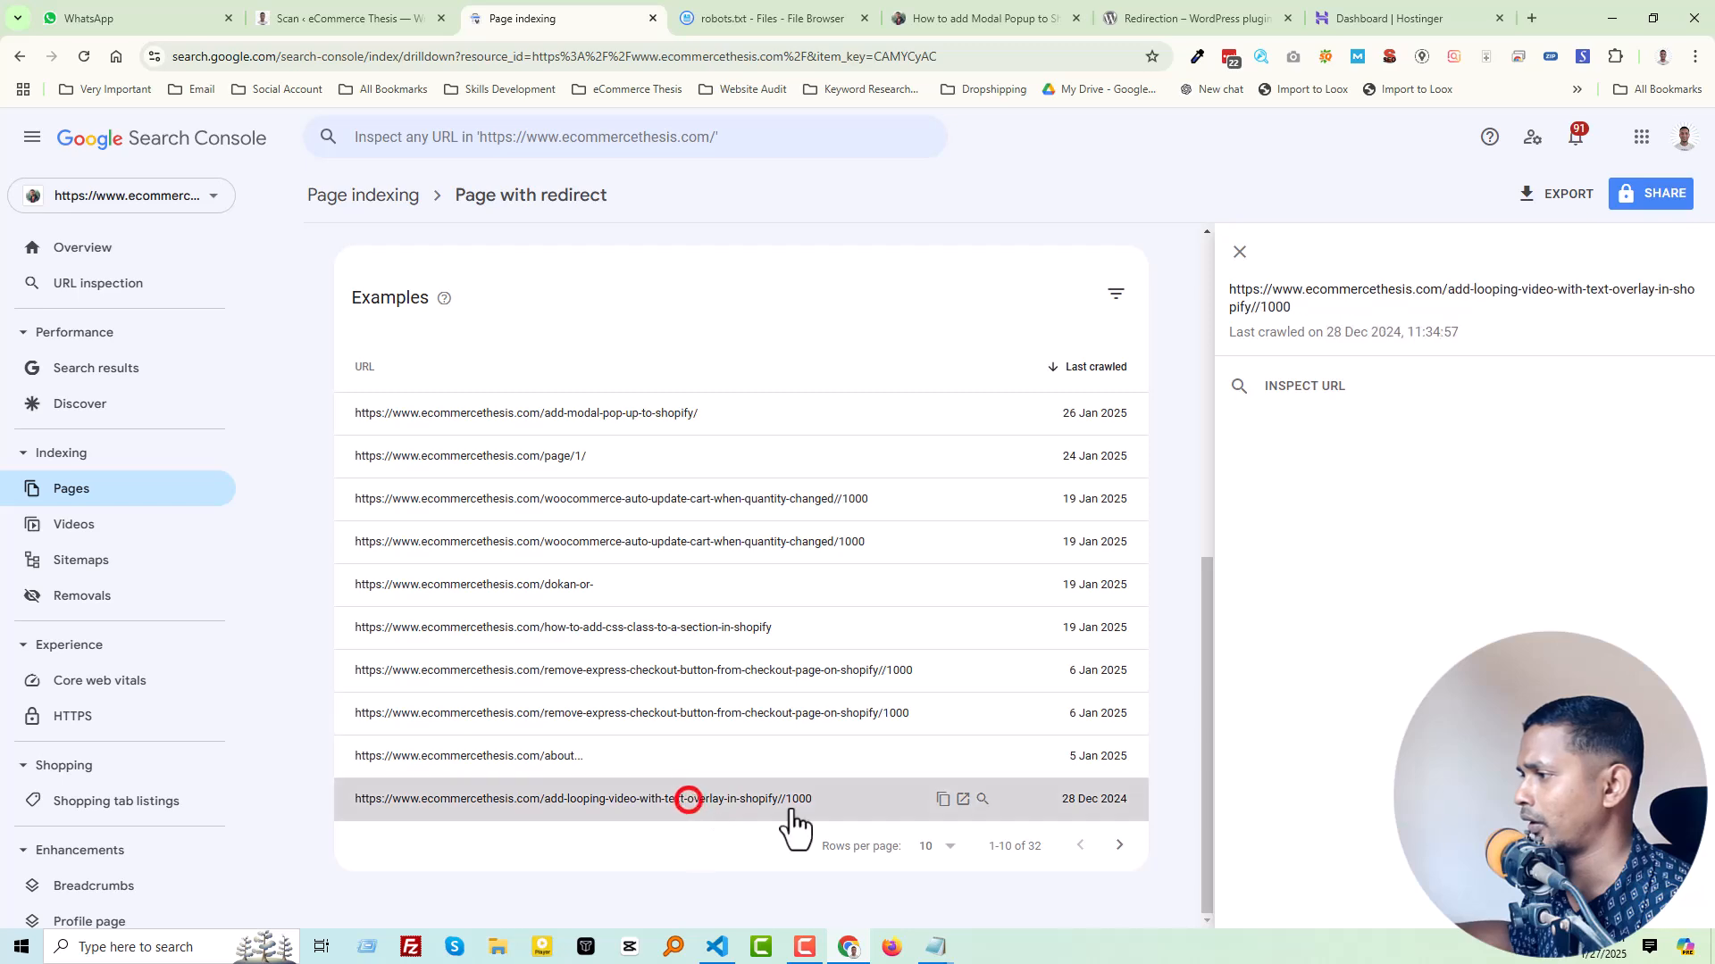
left_click(943, 800)
left_click(755, 16)
left_click(242, 426)
key("ctrl+v")
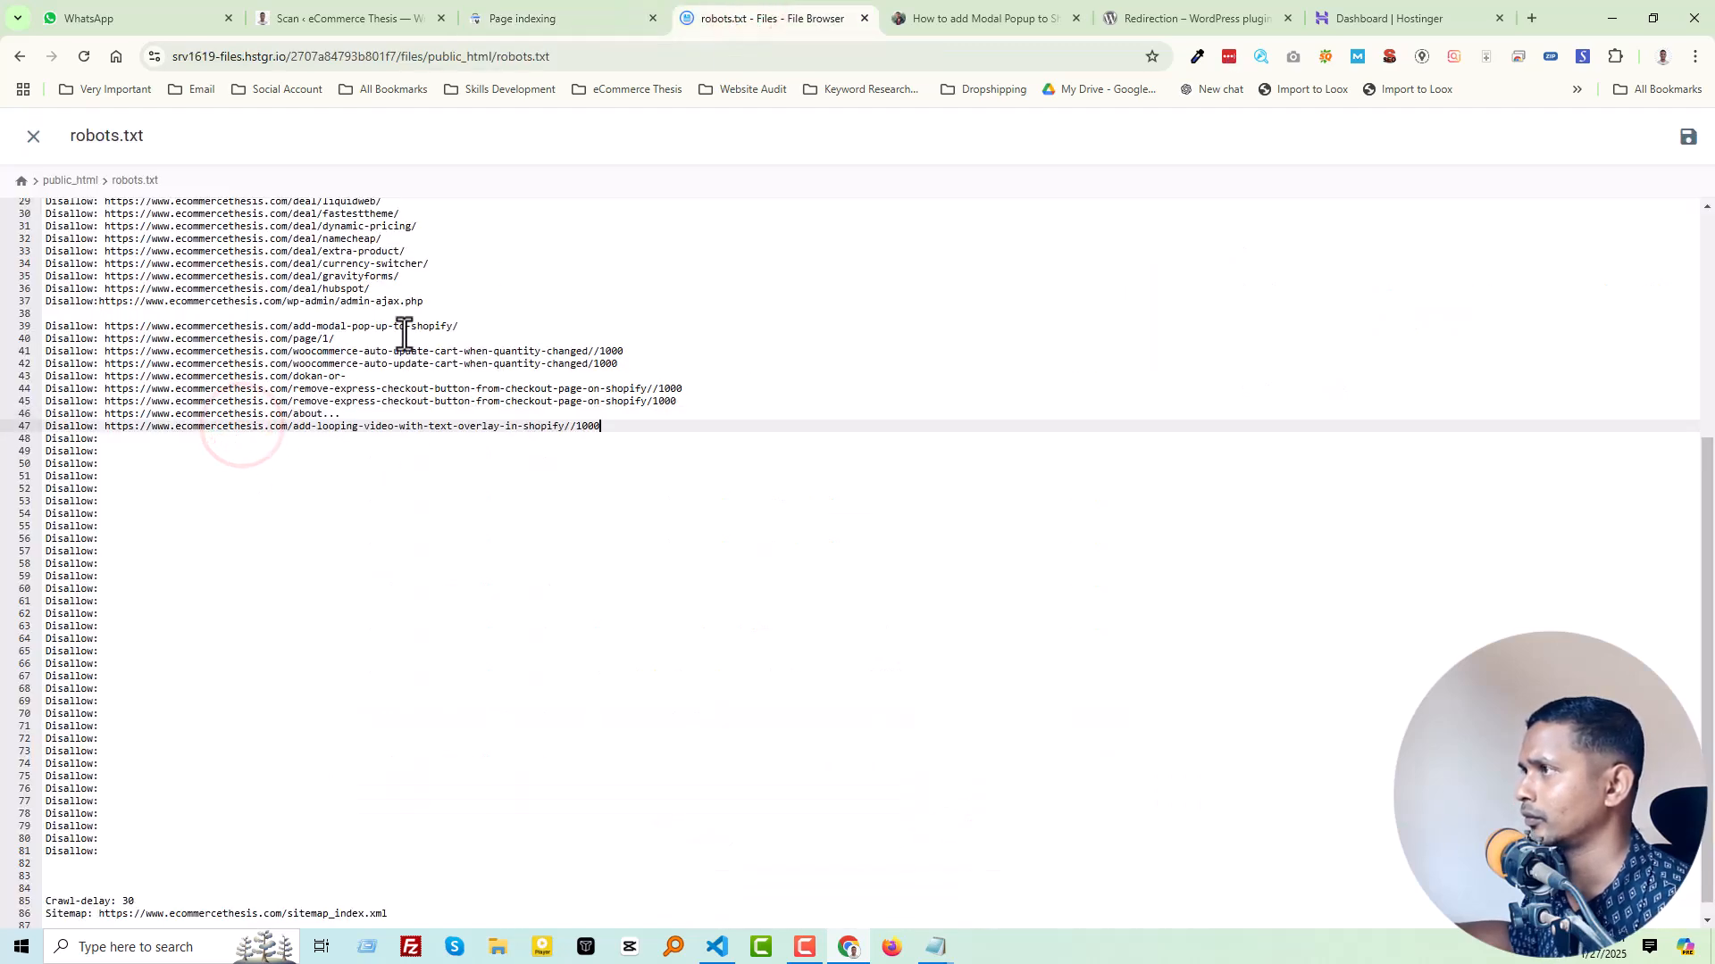
Step: Show examples 11-20 in Search Console and copy the add-looping-video-with-text-overlay-in-shopify/1000 URL into the "Disallow:" entry on line 48 of robots.txt
left_click(536, 16)
left_click(1118, 844)
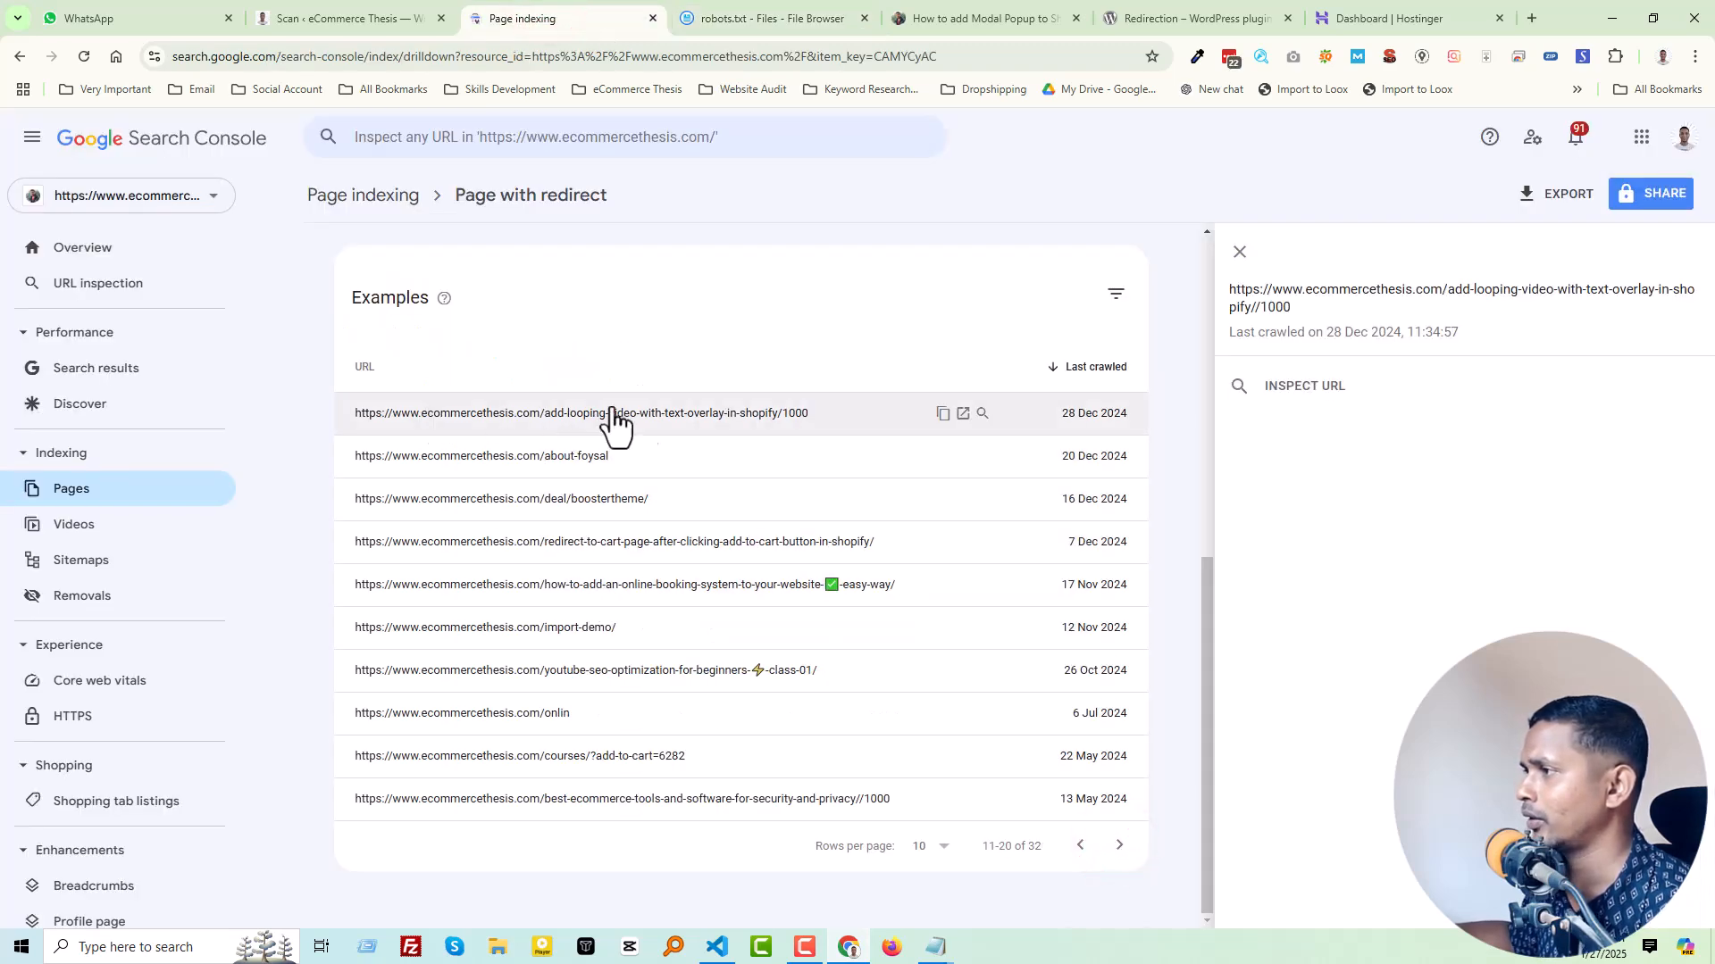
left_click(942, 412)
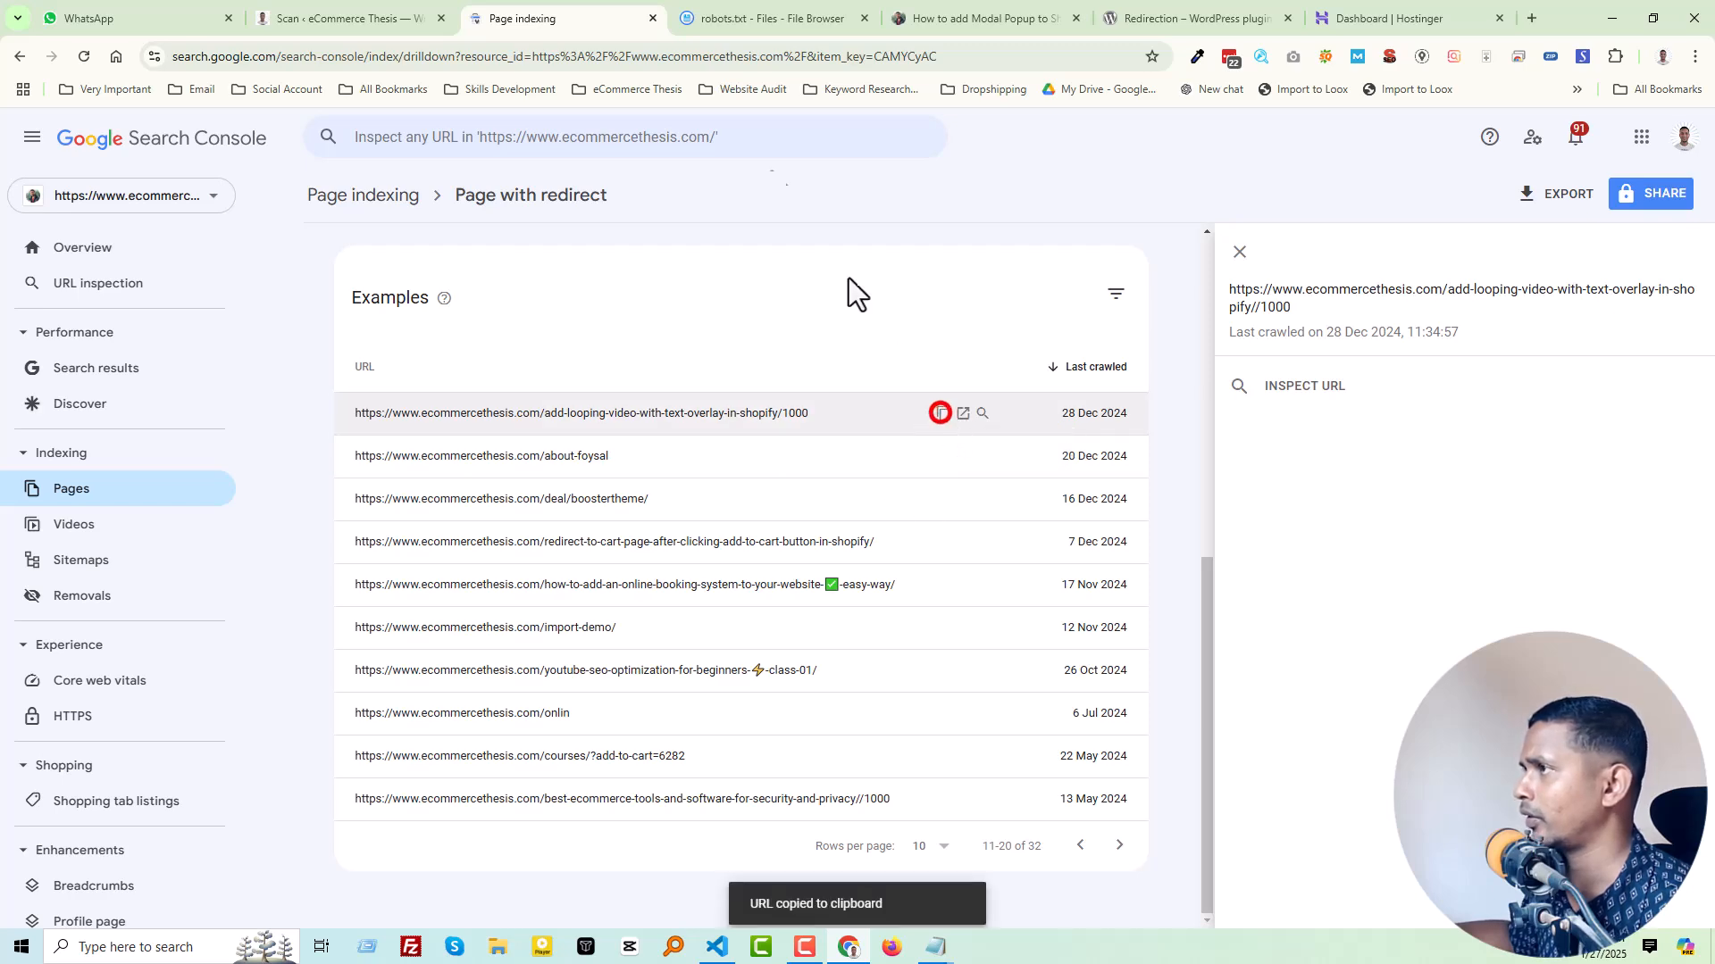
left_click(711, 11)
left_click(183, 440)
key("ctrl+v")
Step: Check where the redirected about page in the Page with redirect examples leads, closing it again
left_click(326, 11)
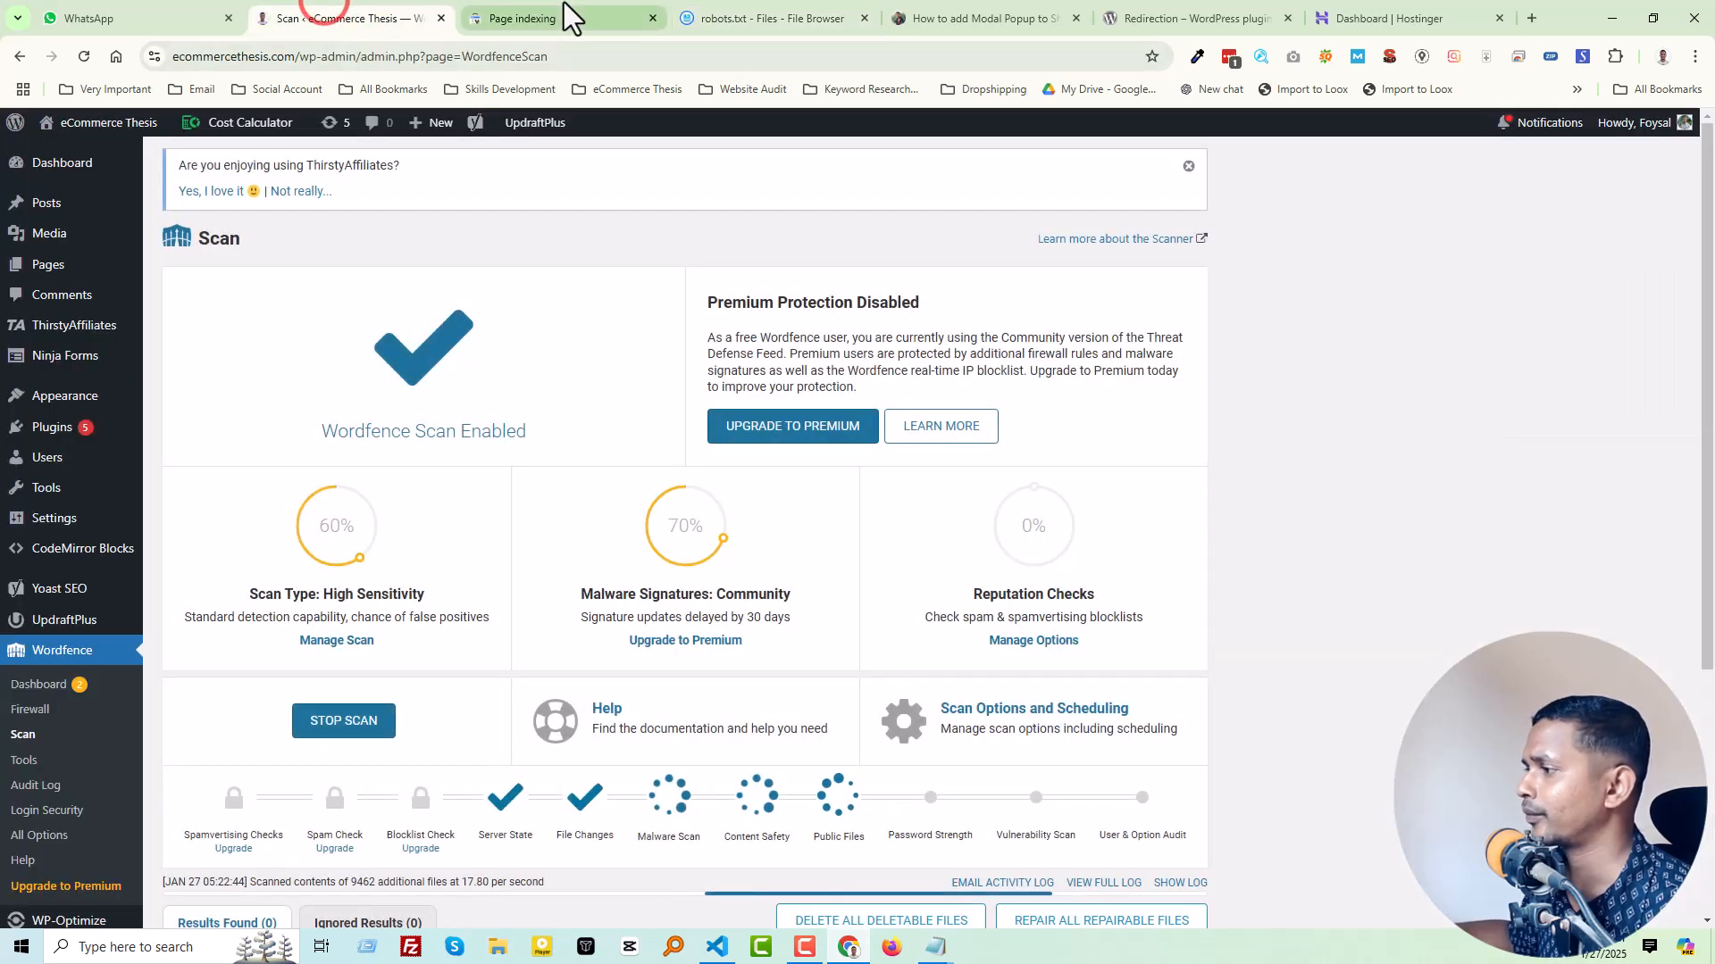
left_click(563, 13)
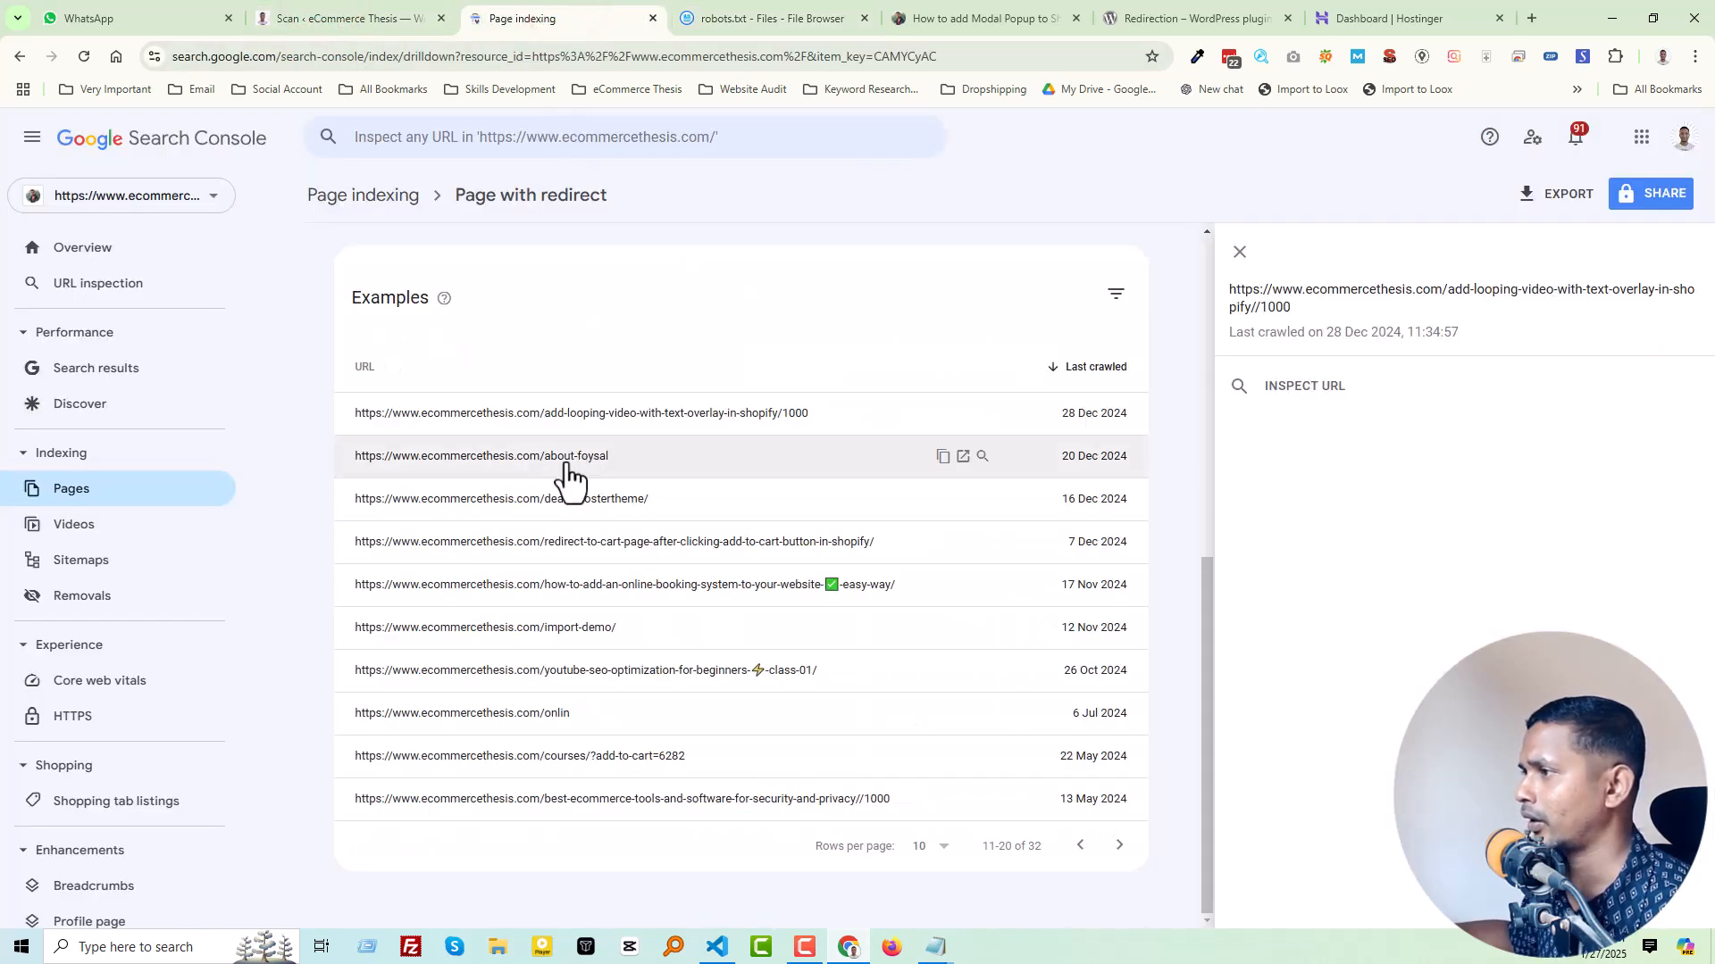
left_click(961, 458)
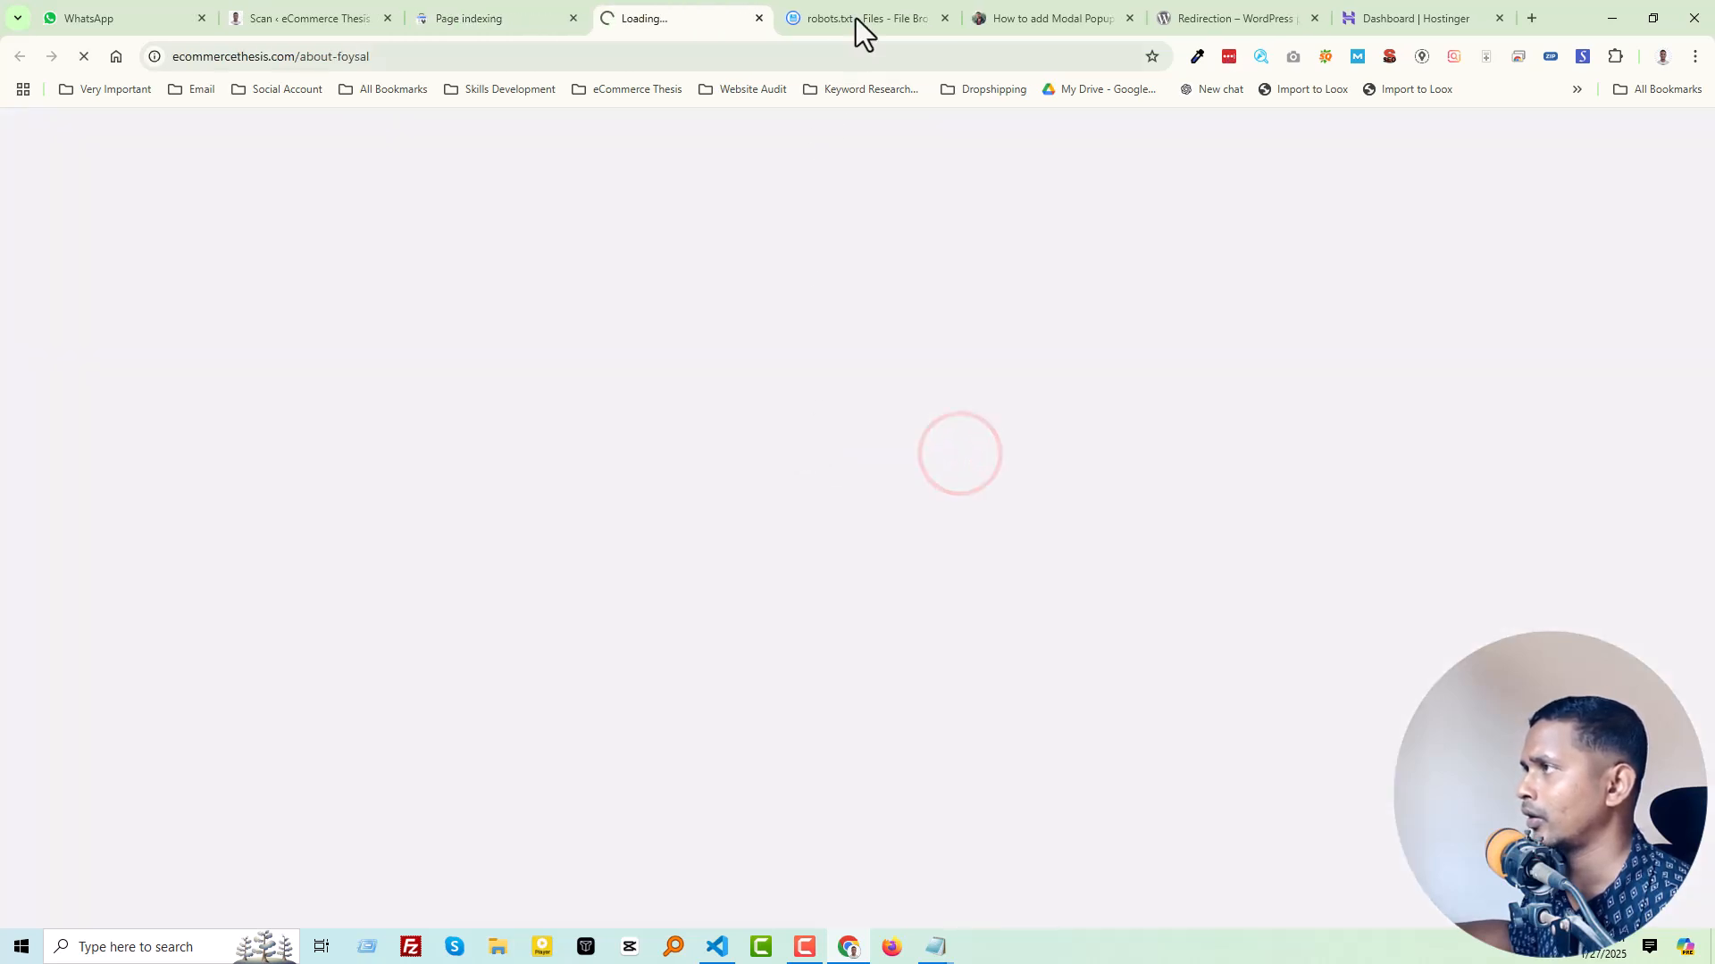
key("ctrl+w")
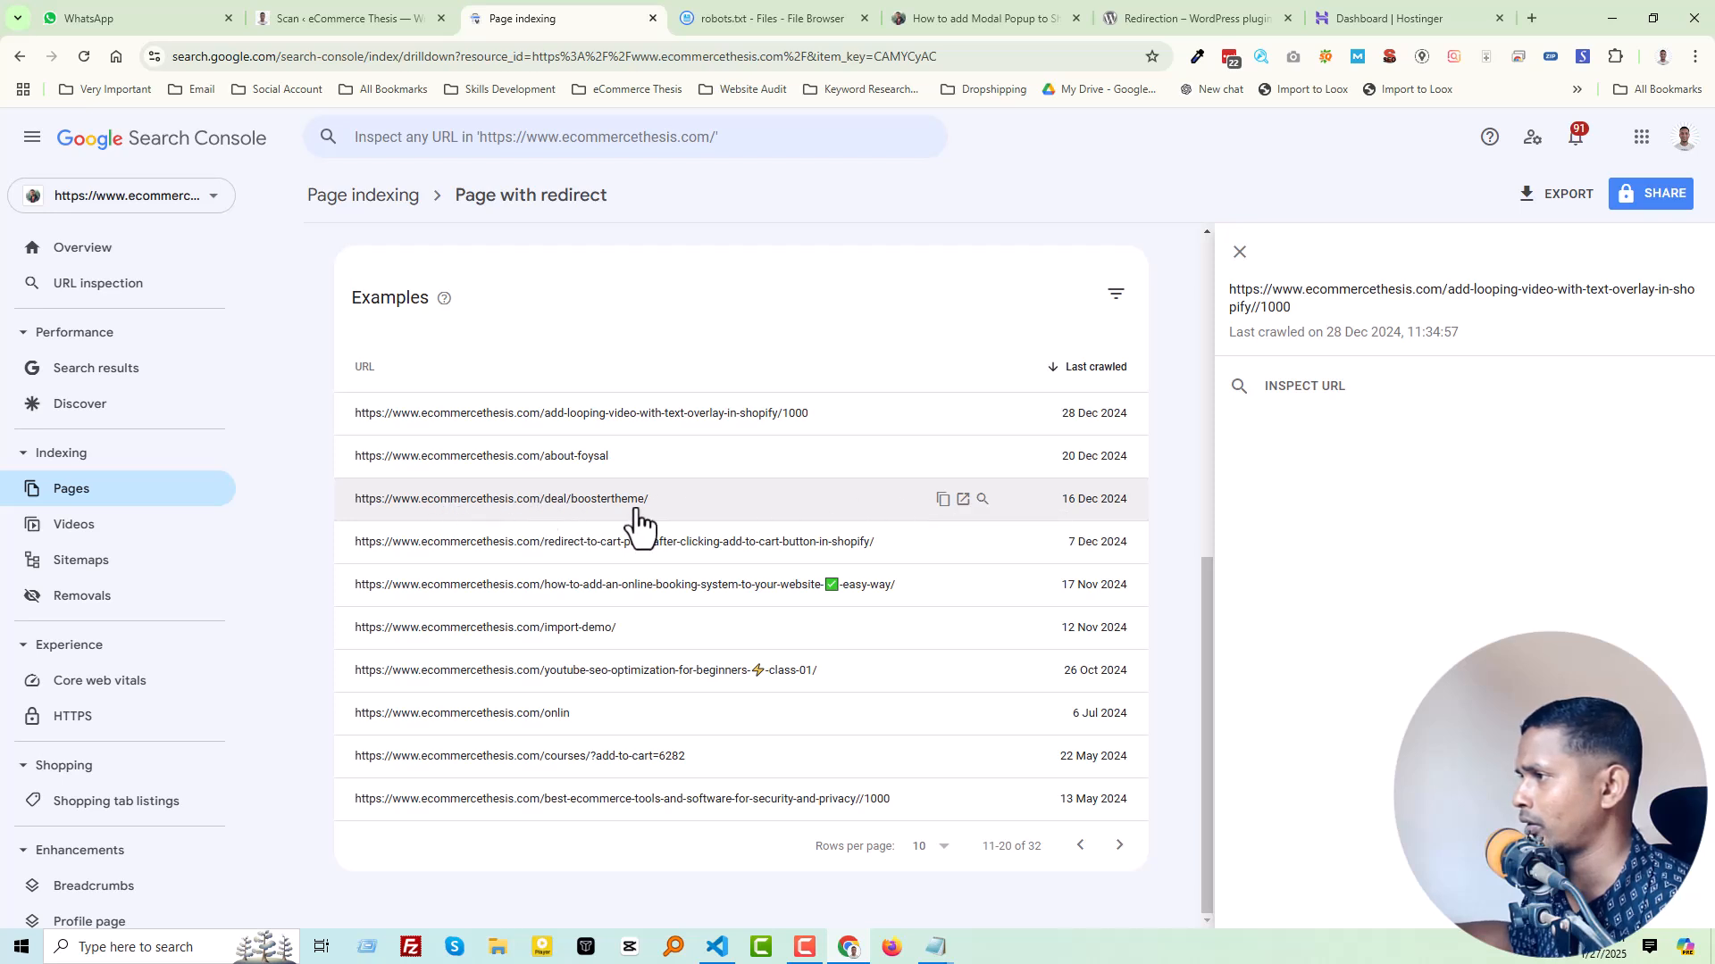
Step: Check the deal/boostertheme/ redirect and copy its URL into the "Disallow:" entry on line 49 of robots.txt
left_click(961, 499)
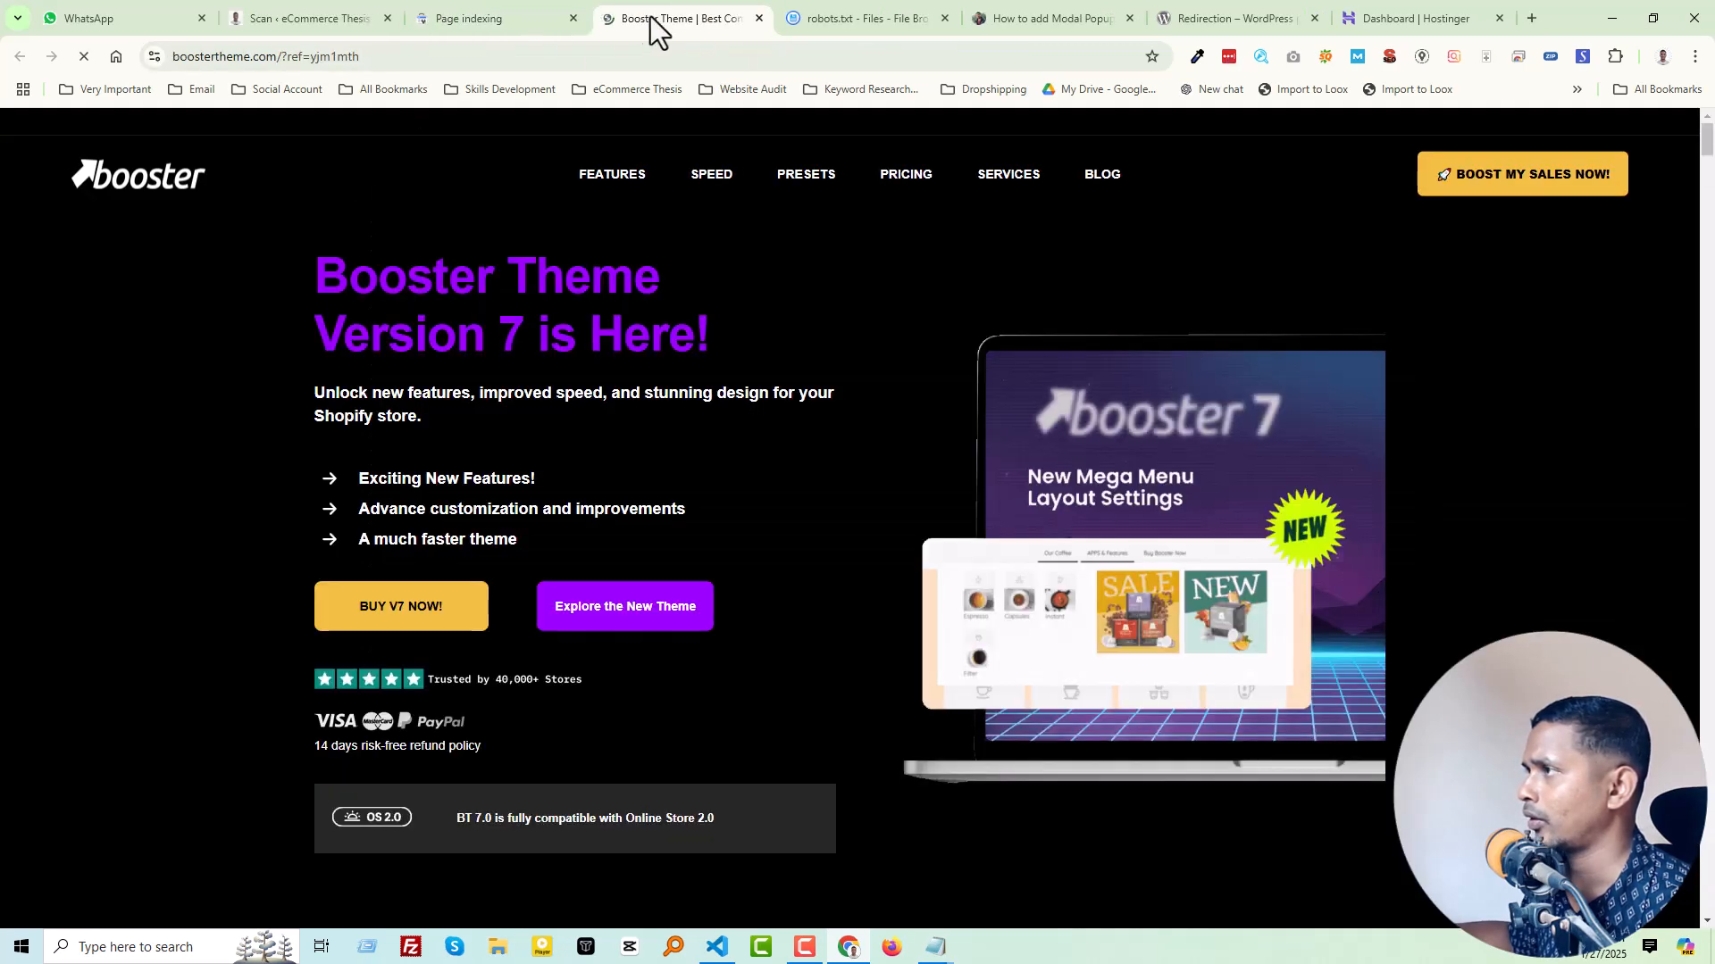
left_click(758, 15)
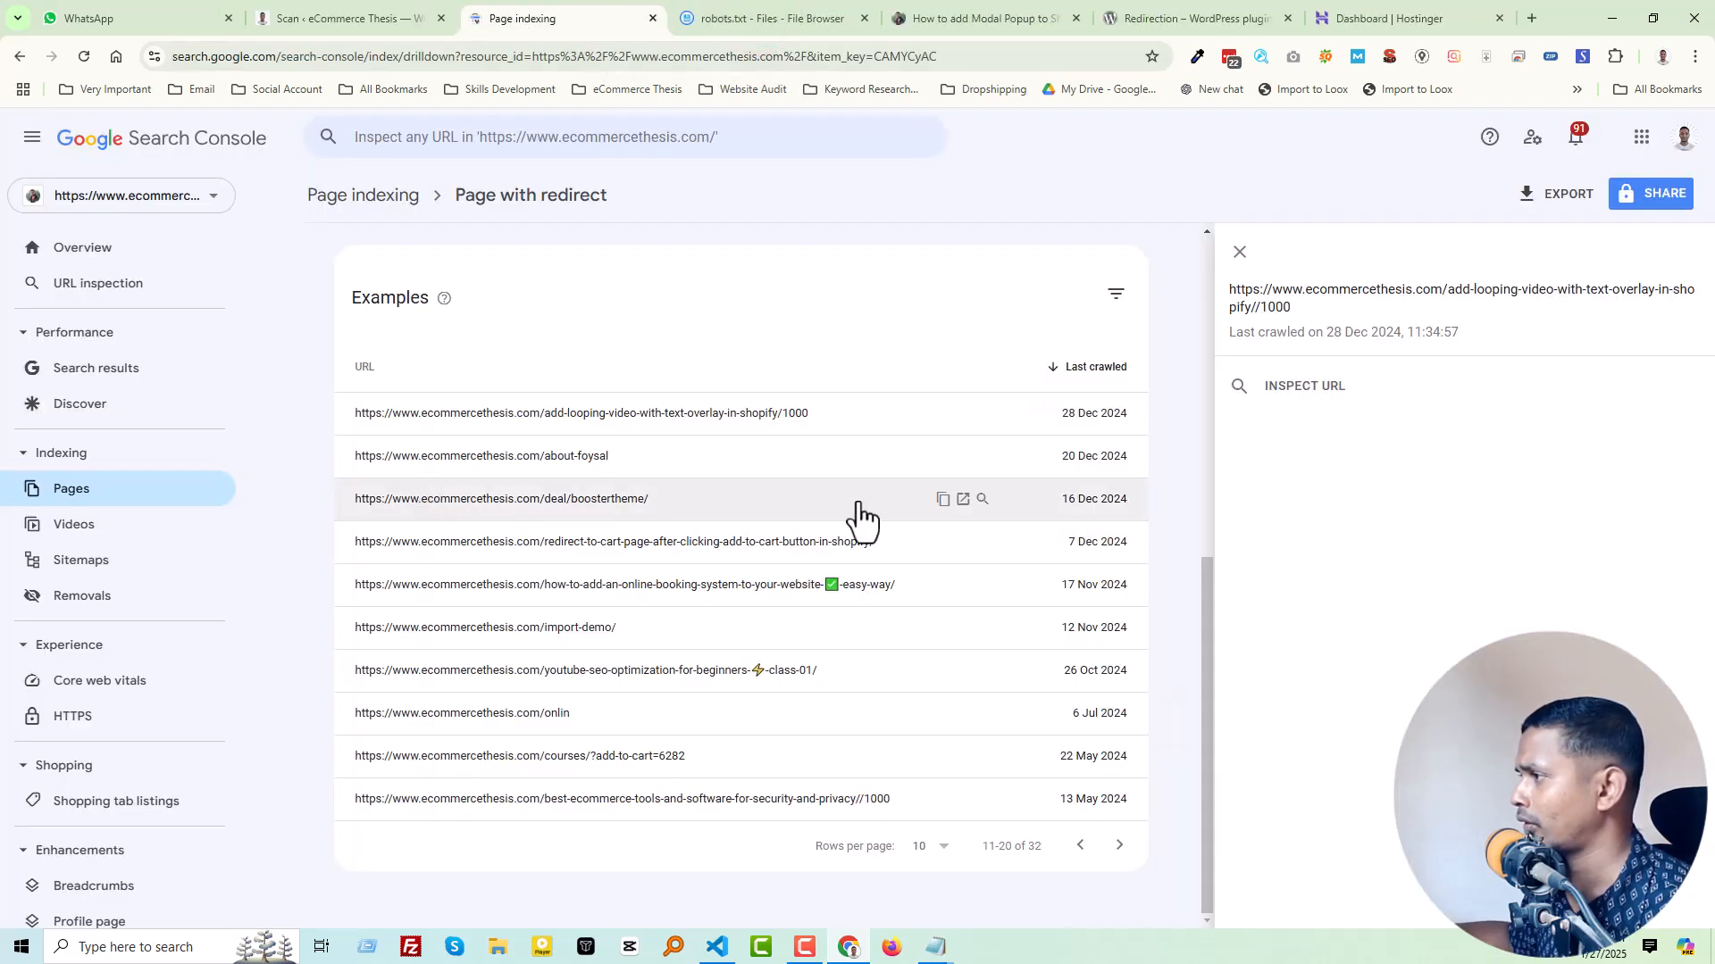
left_click(942, 500)
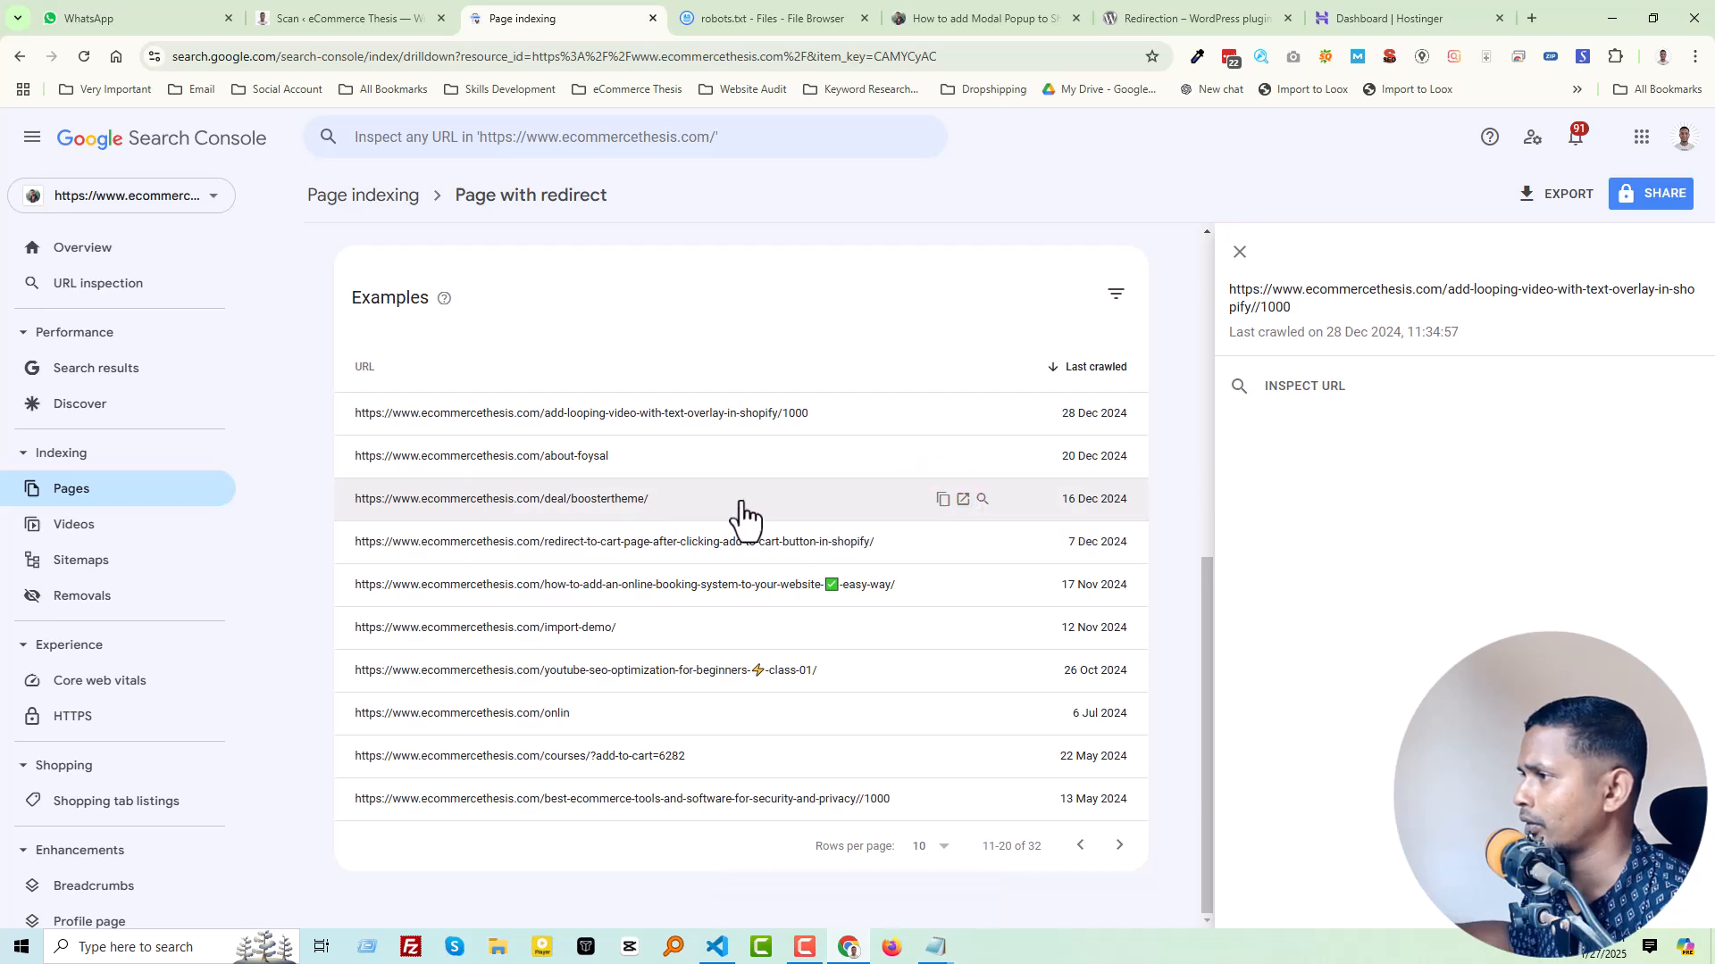
left_click(791, 18)
left_click(226, 456)
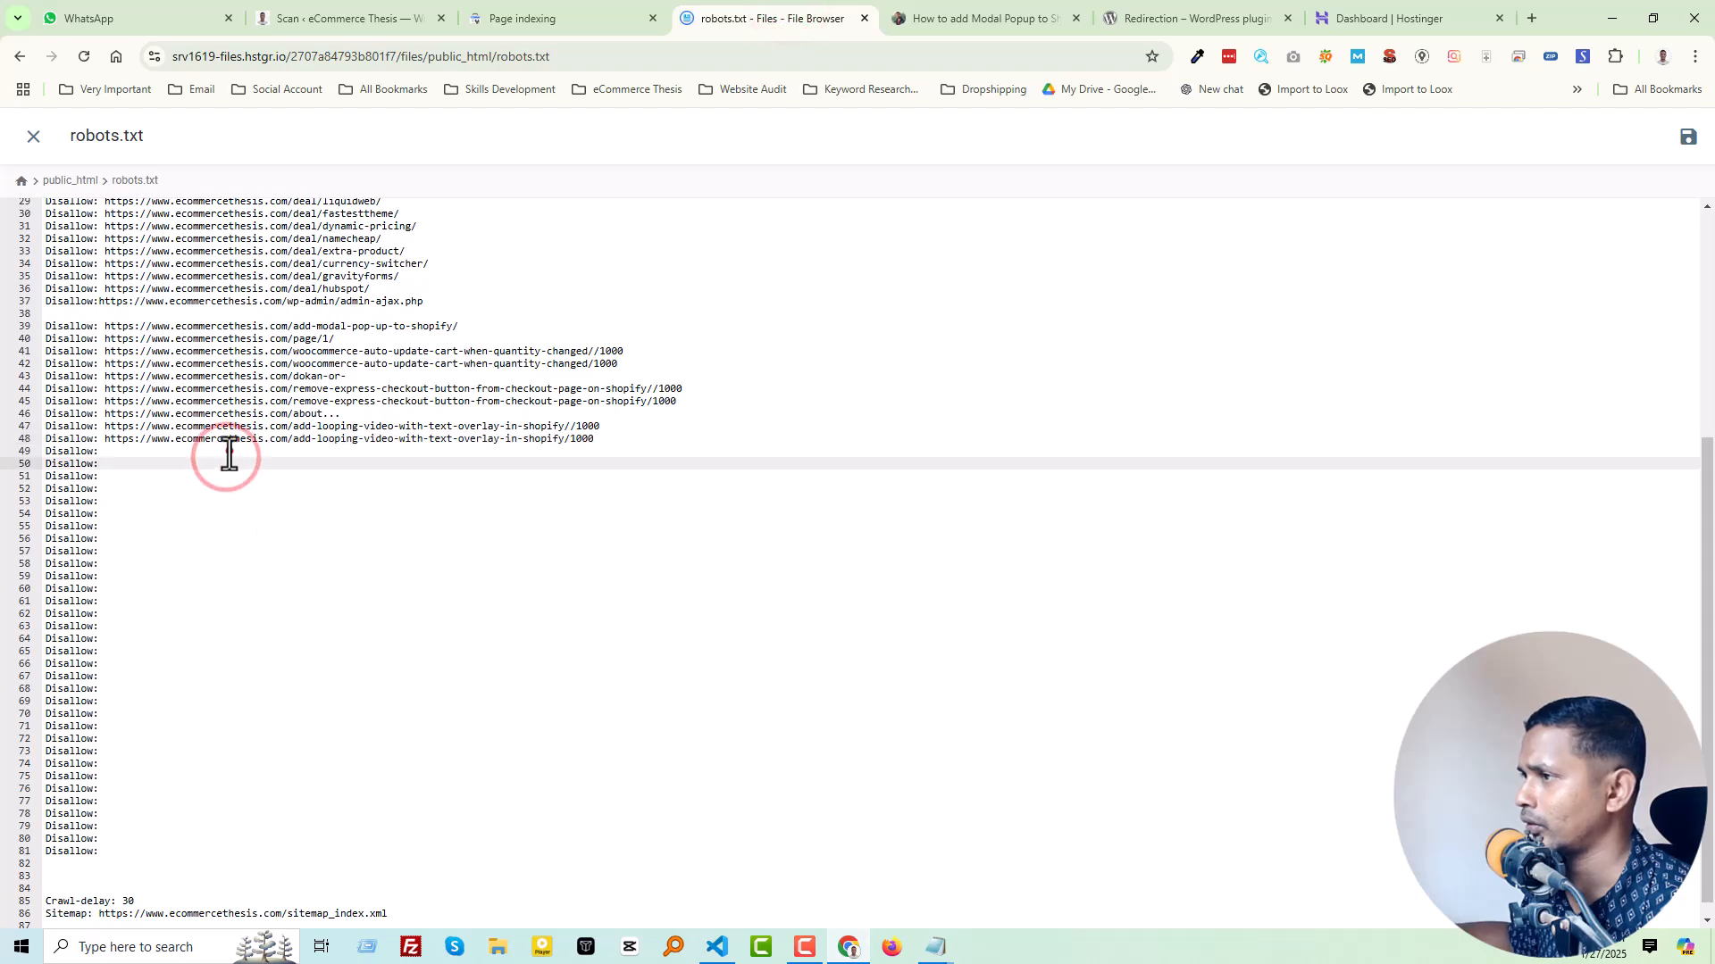
Step: Check the redirect-to-cart-page-after-clicking-add-to-cart-button-in-shopify/ redirect and copy its URL into the "Disallow:" entry on line 50 of robots.txt
left_click(503, 12)
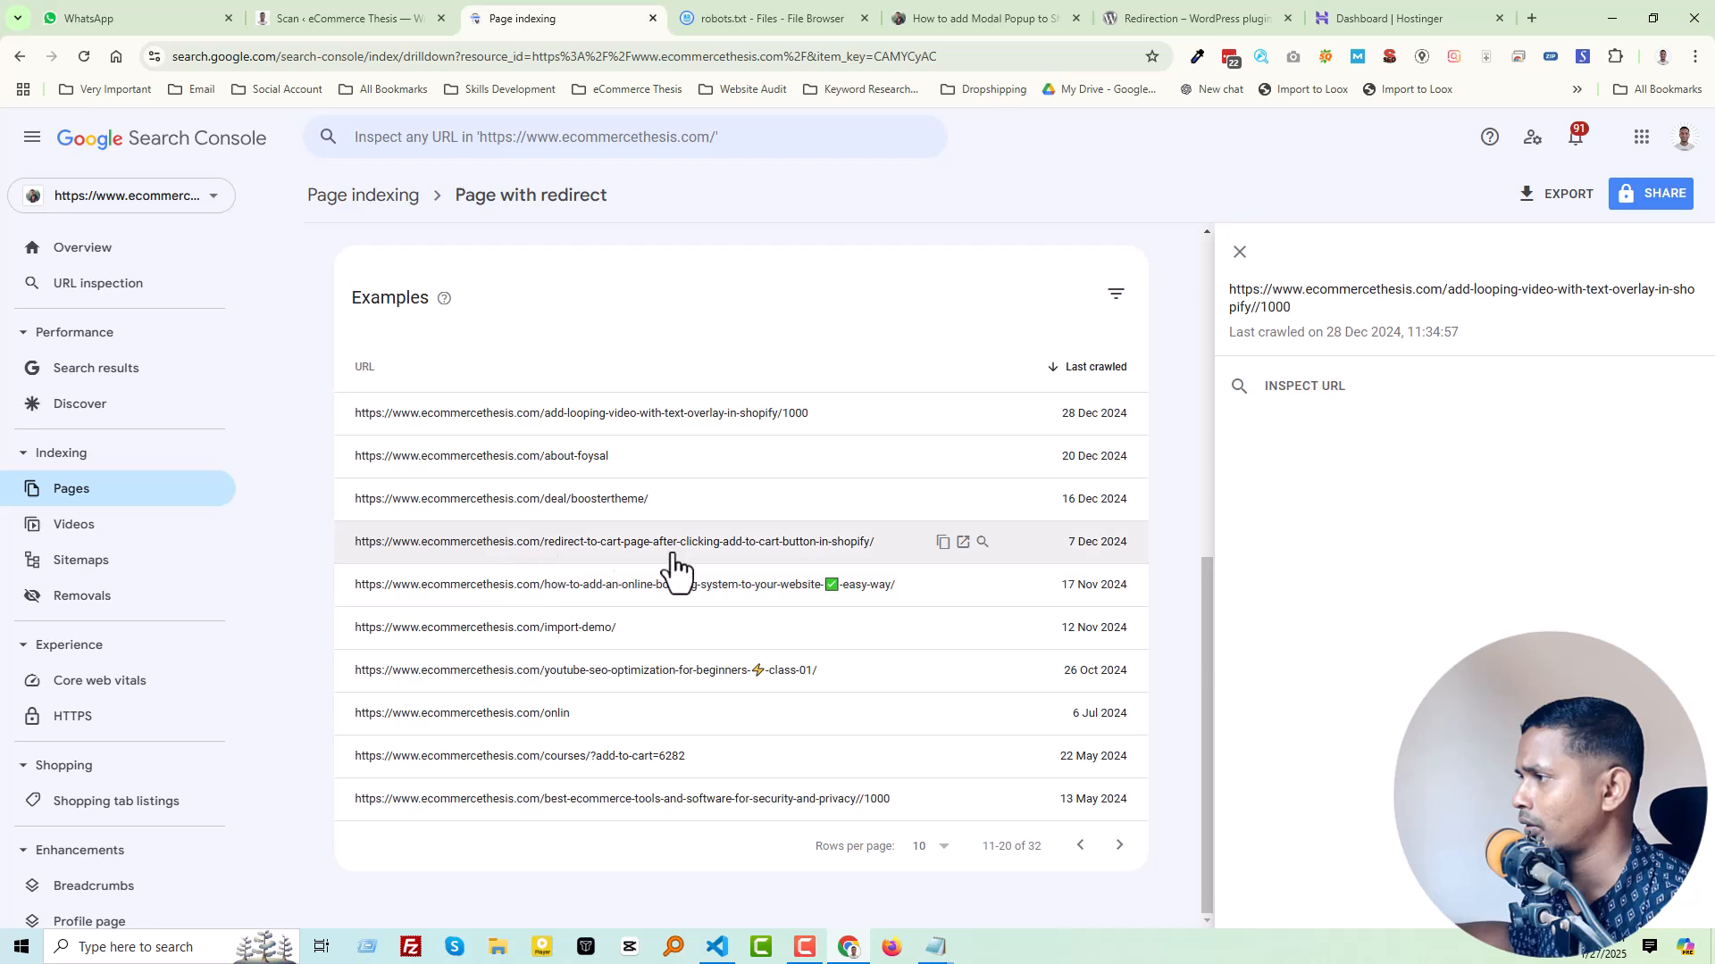
left_click(963, 542)
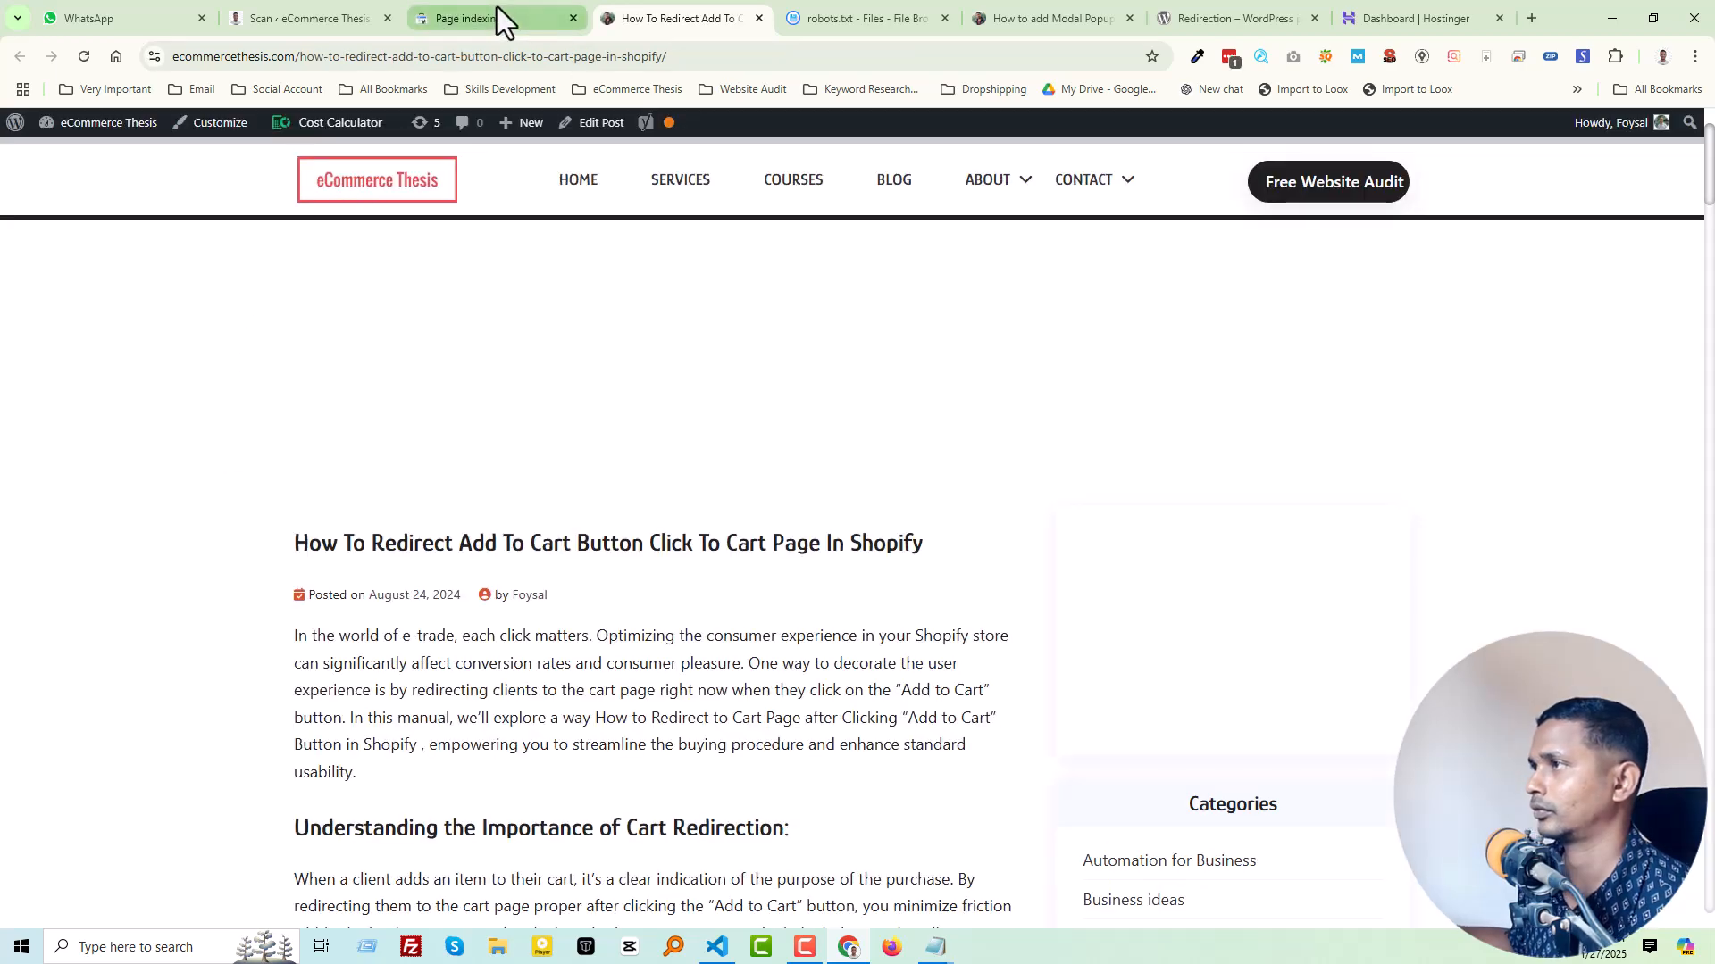
left_click(496, 11)
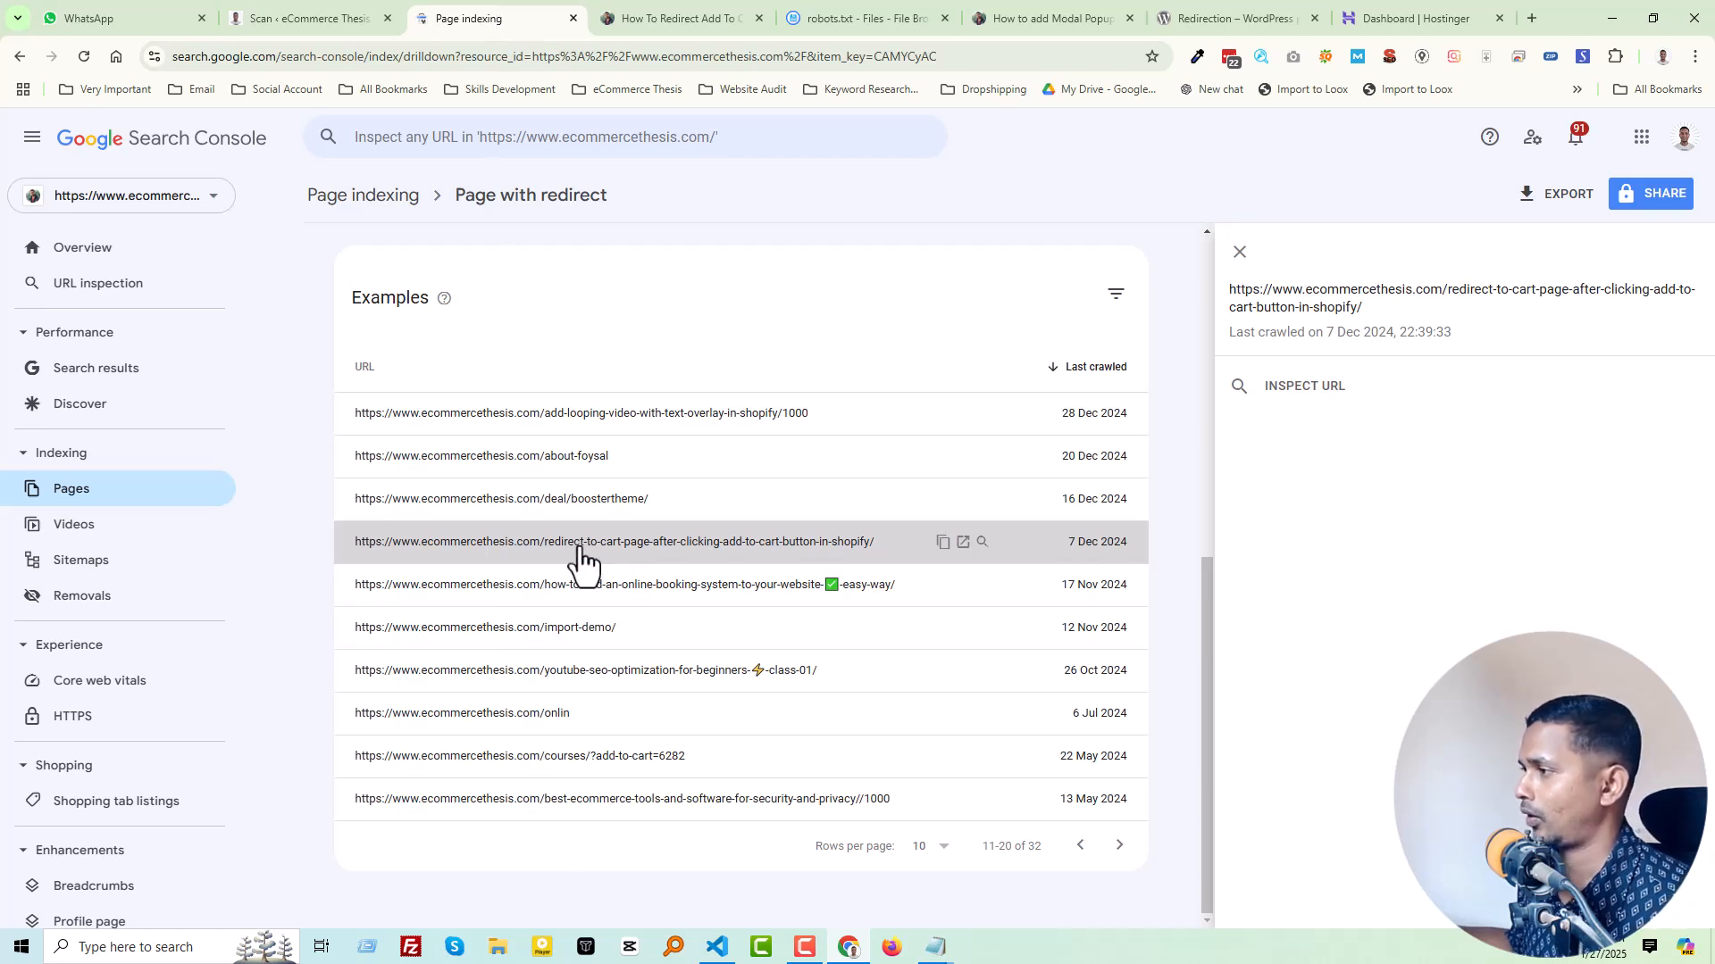
left_click(943, 543)
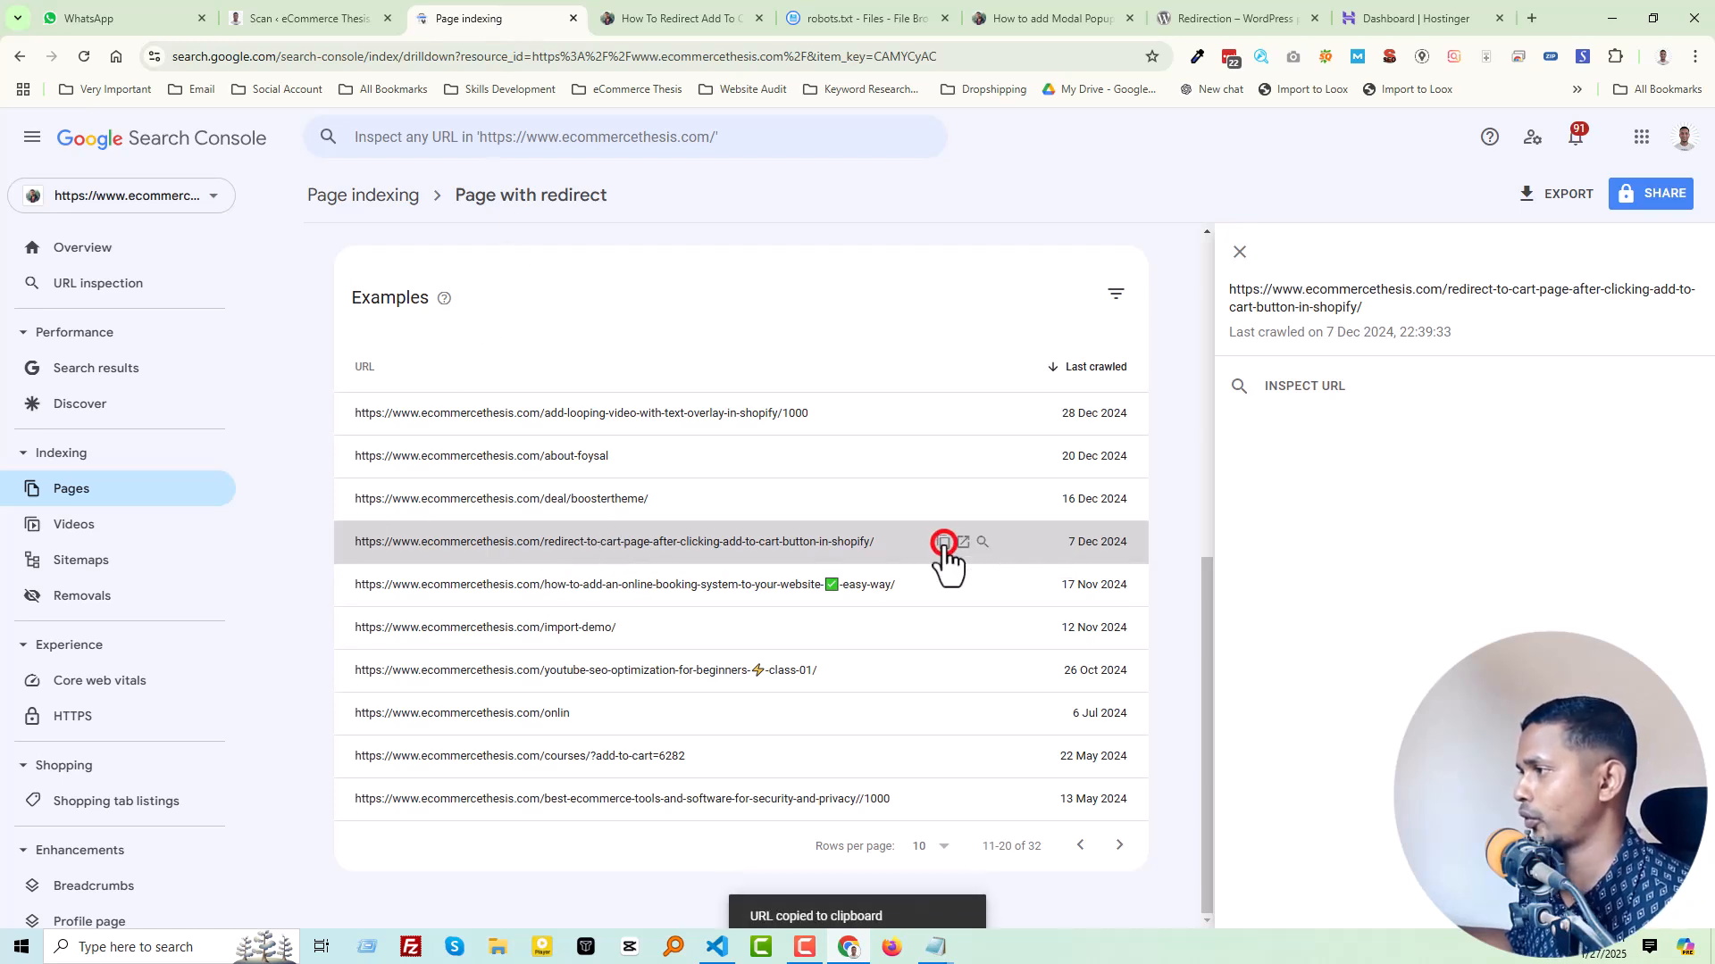
left_click(877, 16)
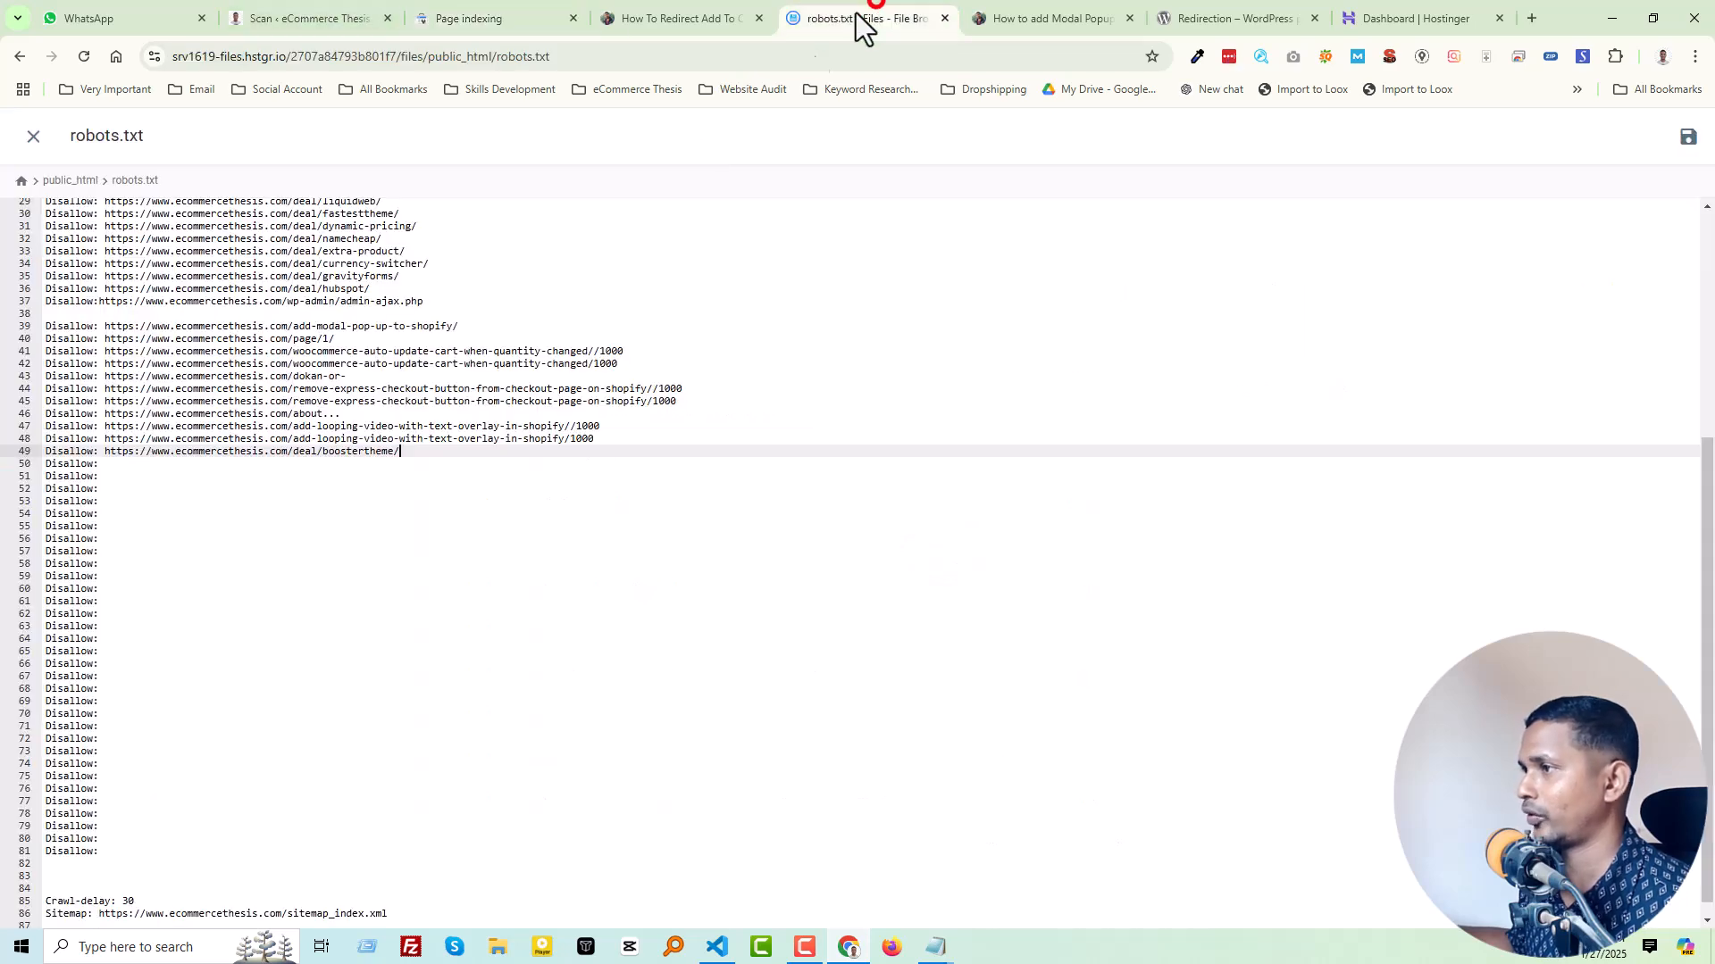
left_click(169, 464)
key("ctrl+v")
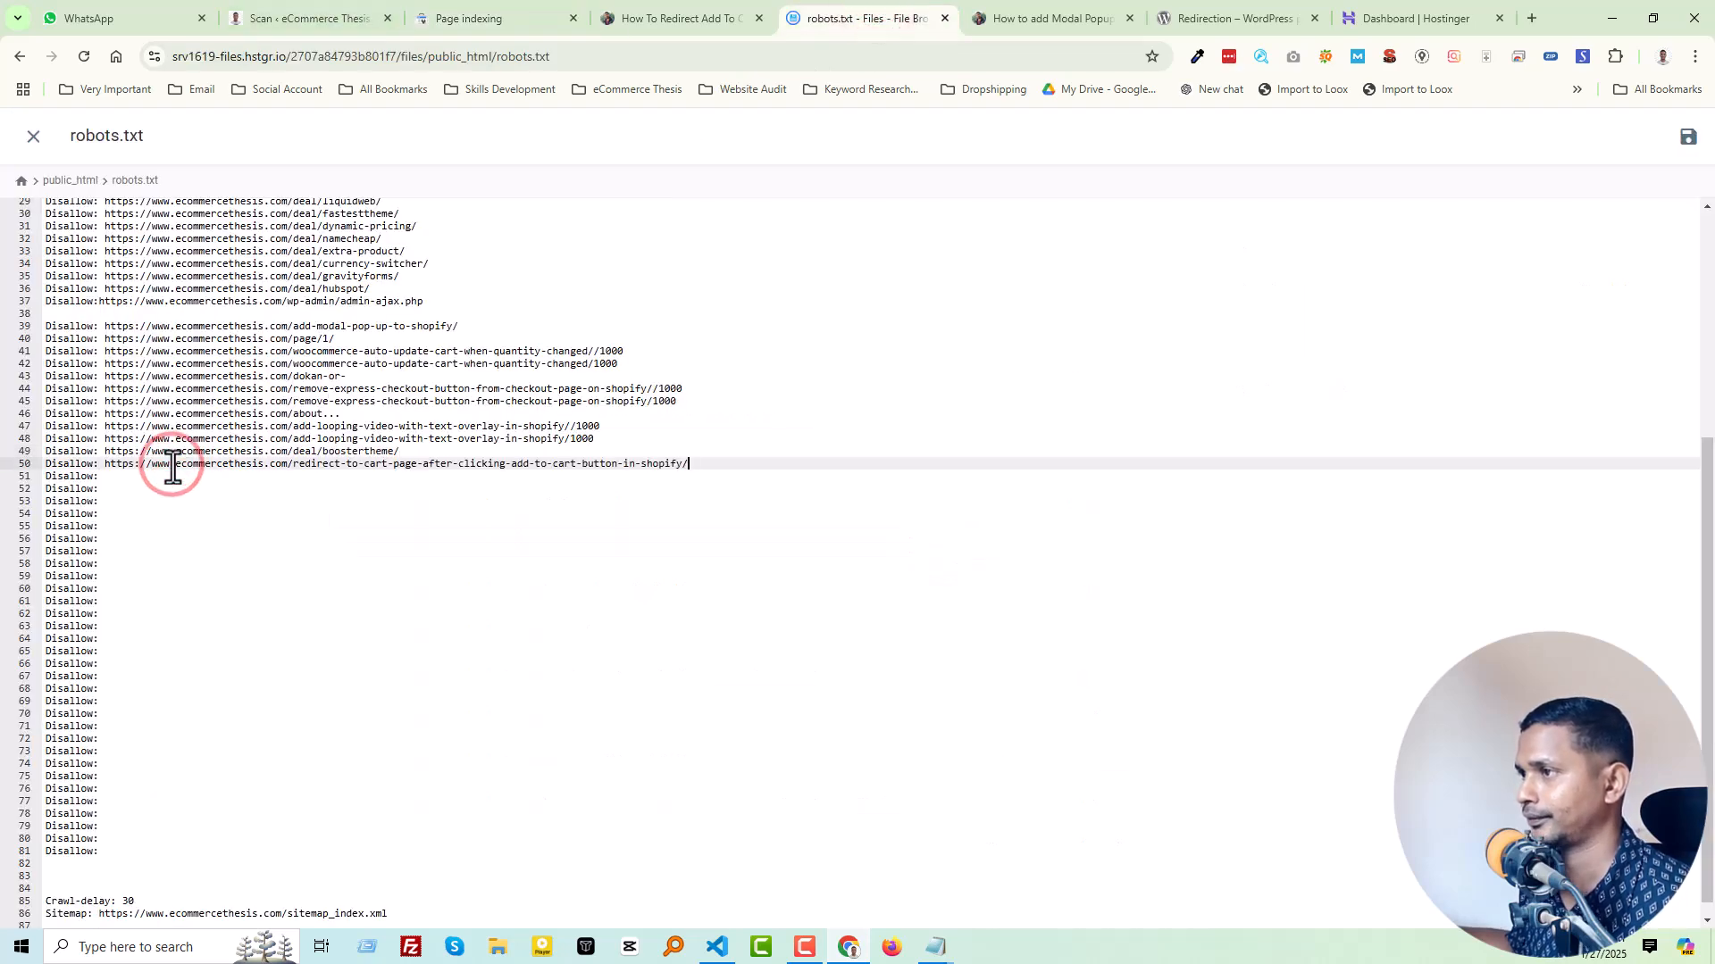
Step: Open the how-to-add-an-online-booking-system-to-your-website example and copy its URL into the "Disallow:" entry on line 51 of robots.txt
left_click(464, 13)
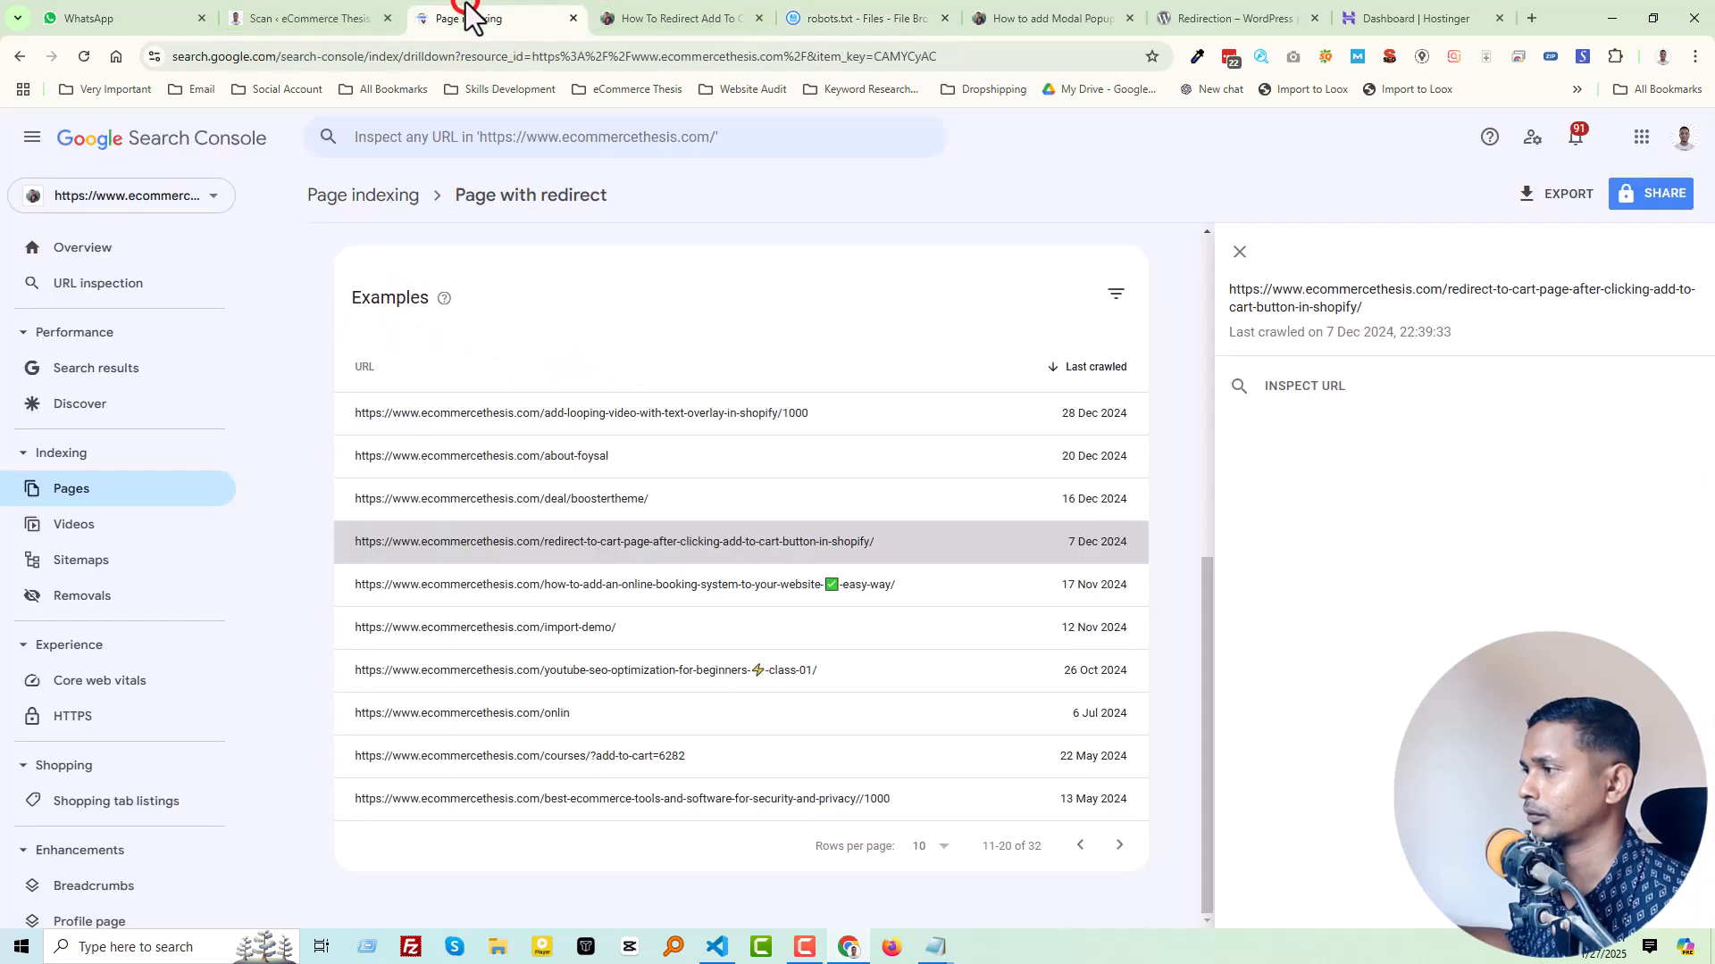
left_click(677, 583)
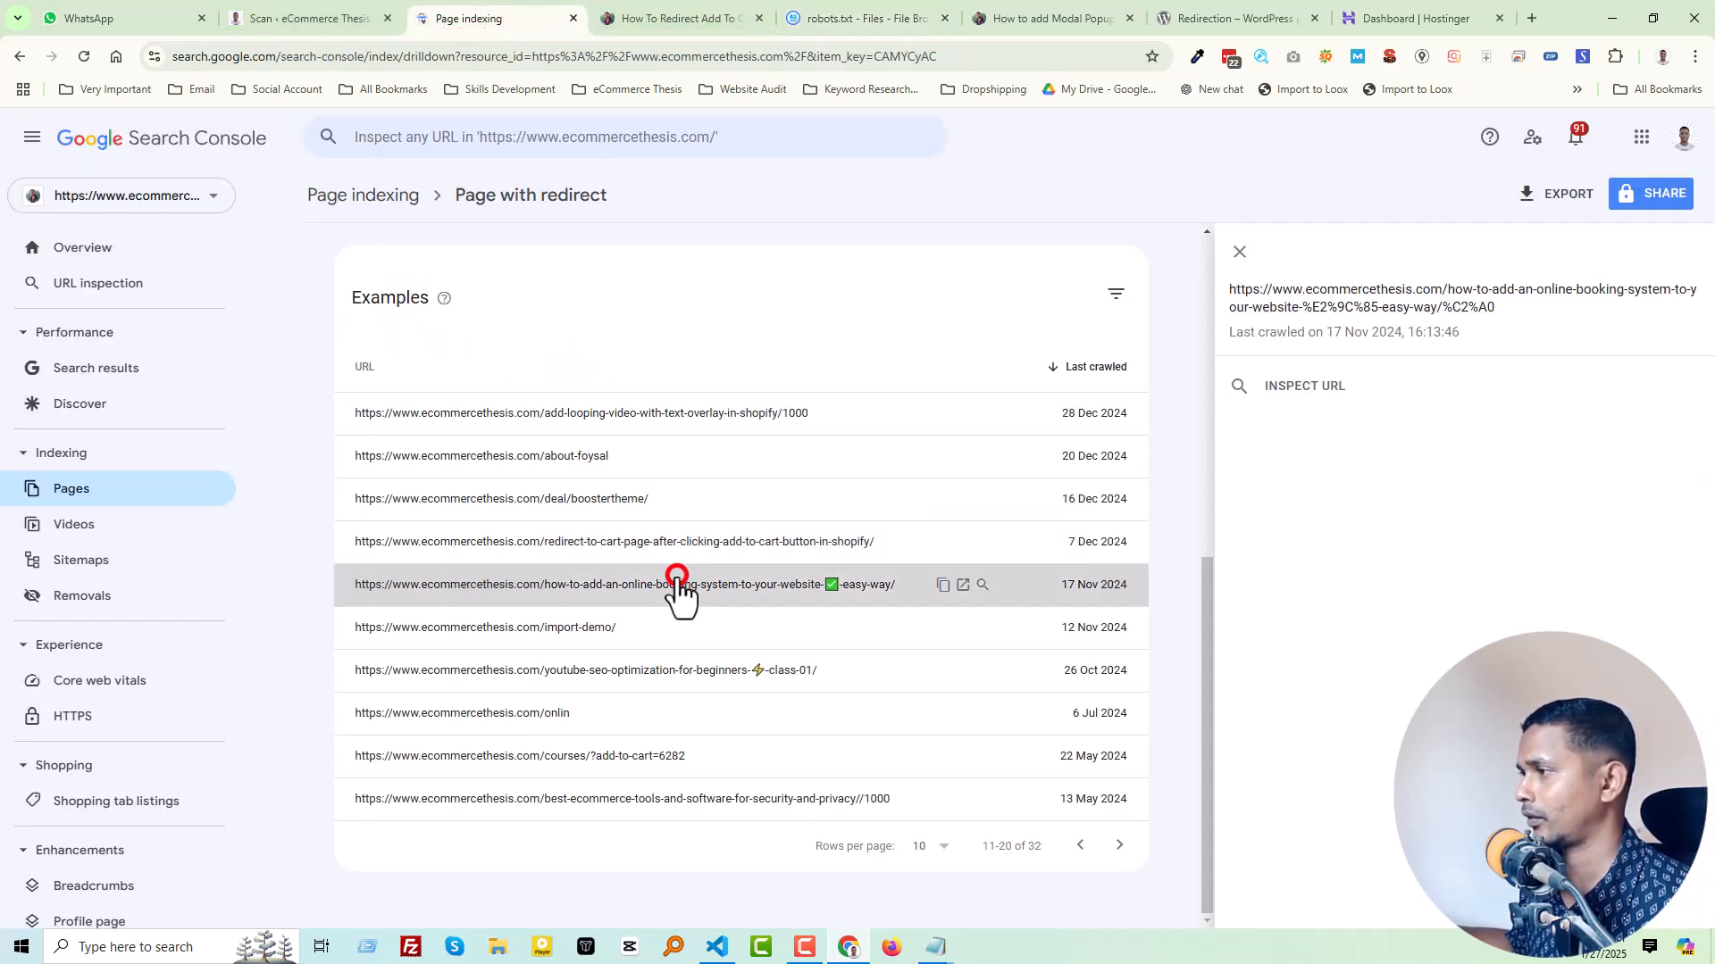
left_click(962, 585)
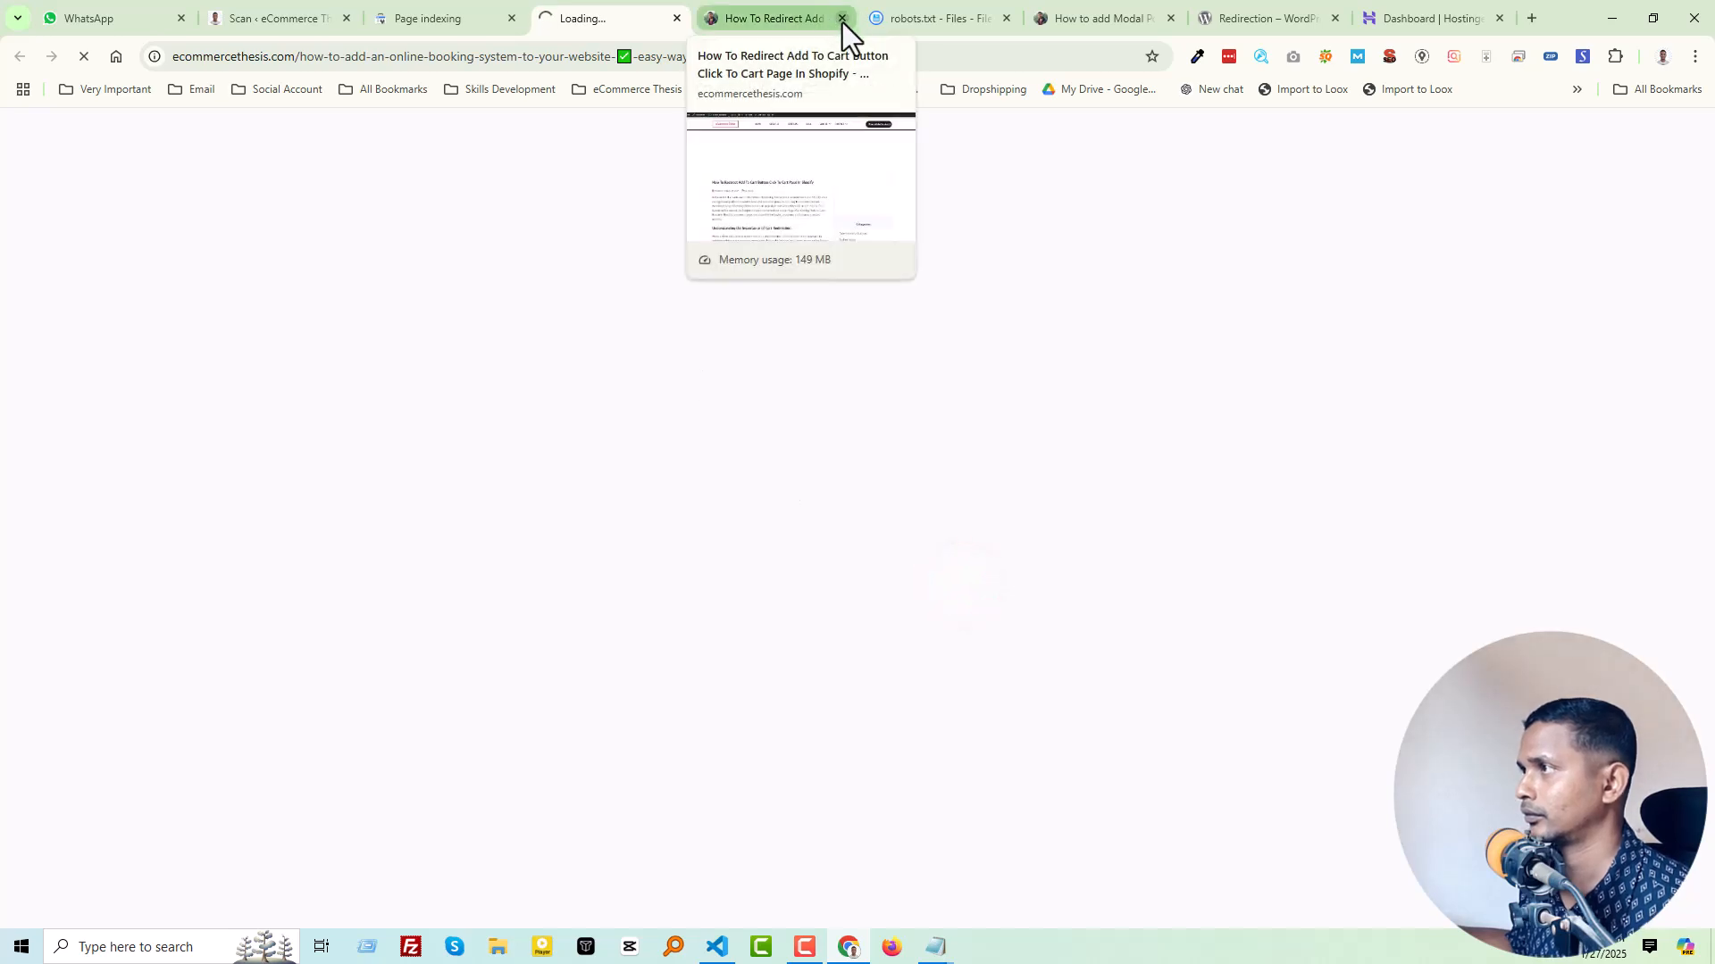
left_click(427, 16)
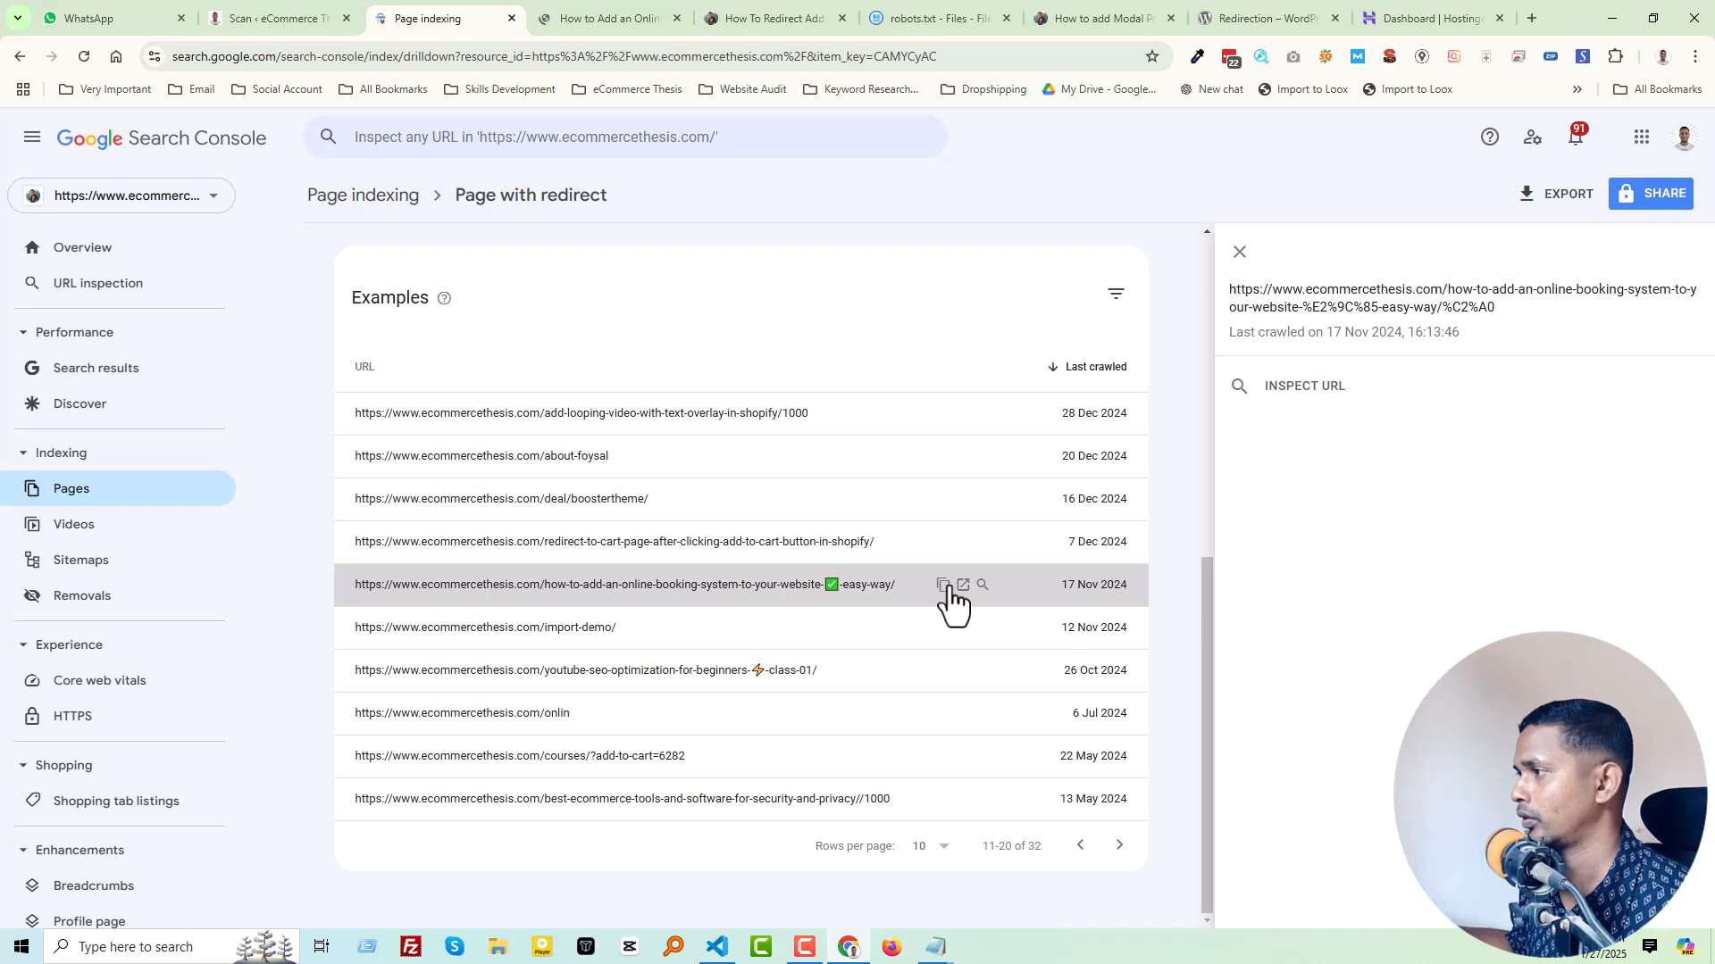
left_click(945, 586)
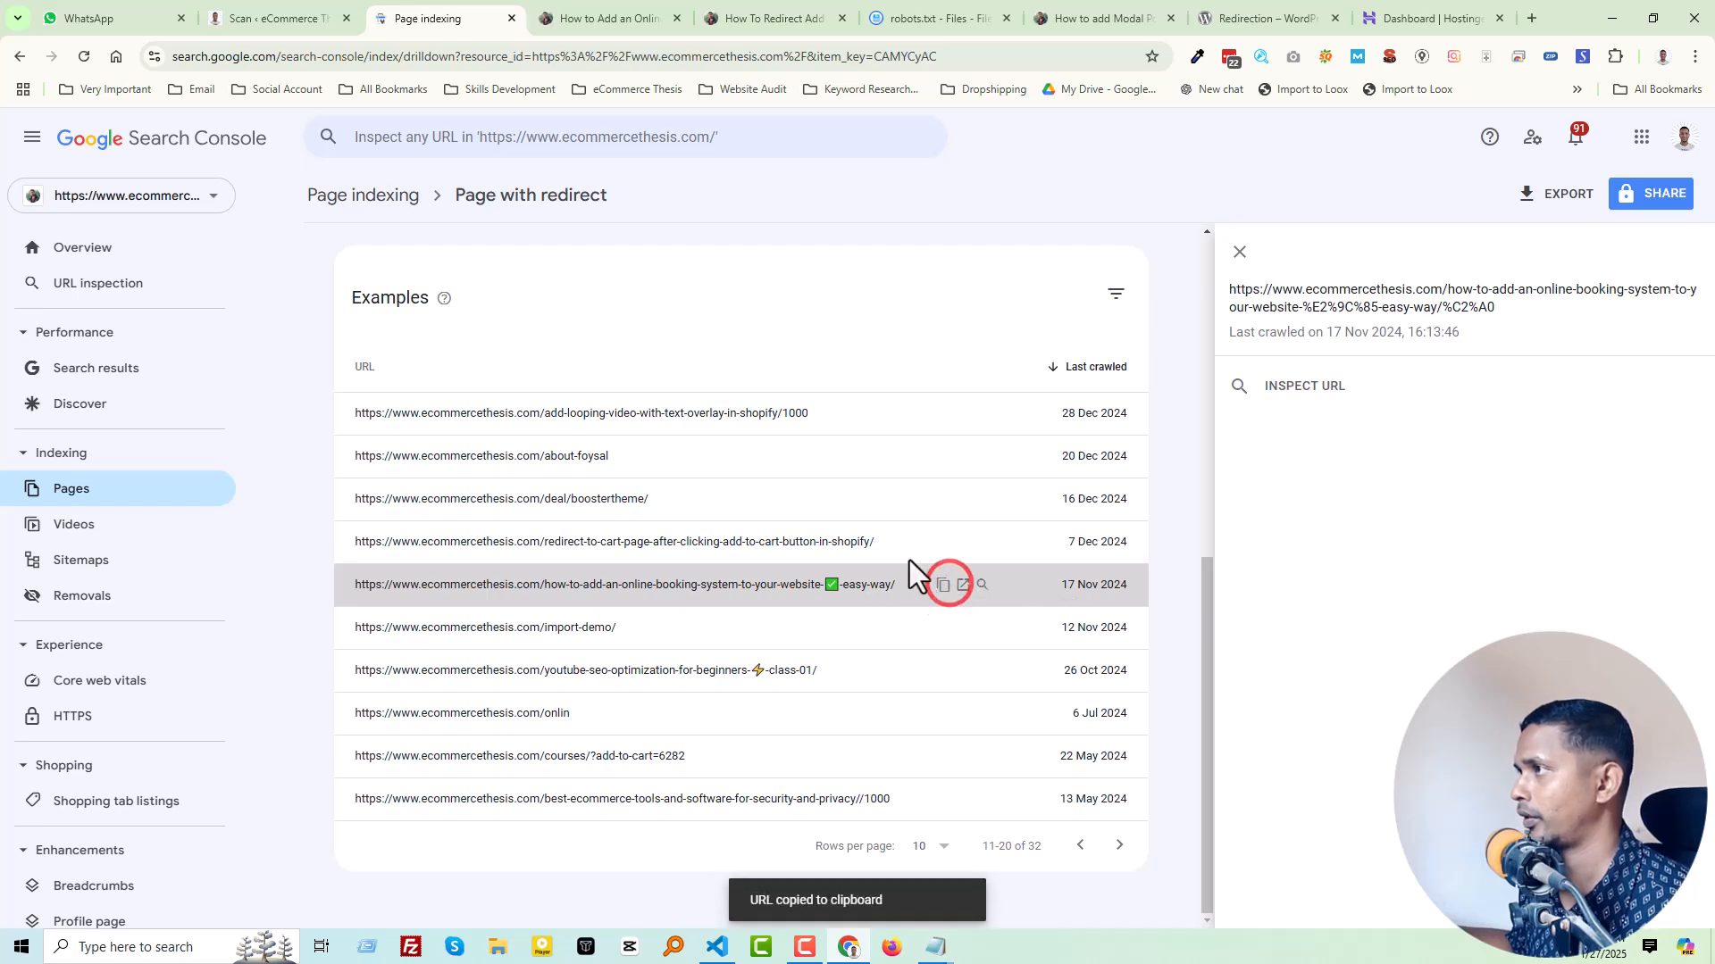
left_click(933, 18)
left_click(165, 478)
key("ctrl+v")
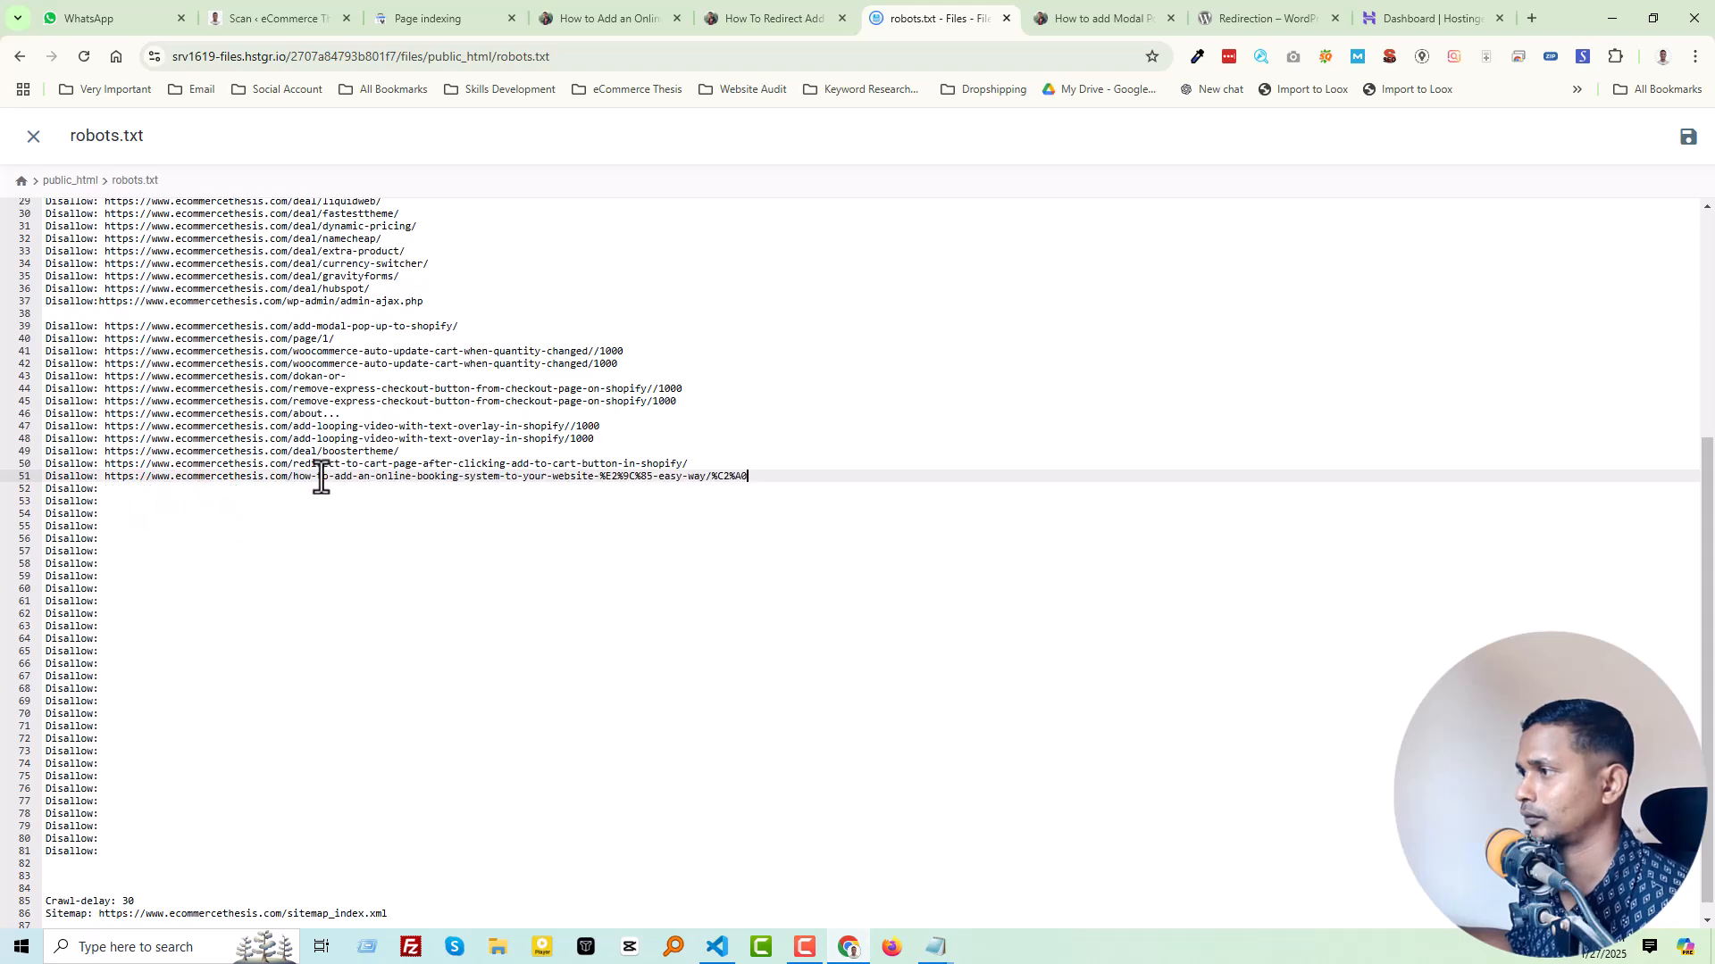
Step: Copy the import-demo/ URL from the Search Console examples into the "Disallow:" entry on line 52 of robots.txt
left_click(470, 10)
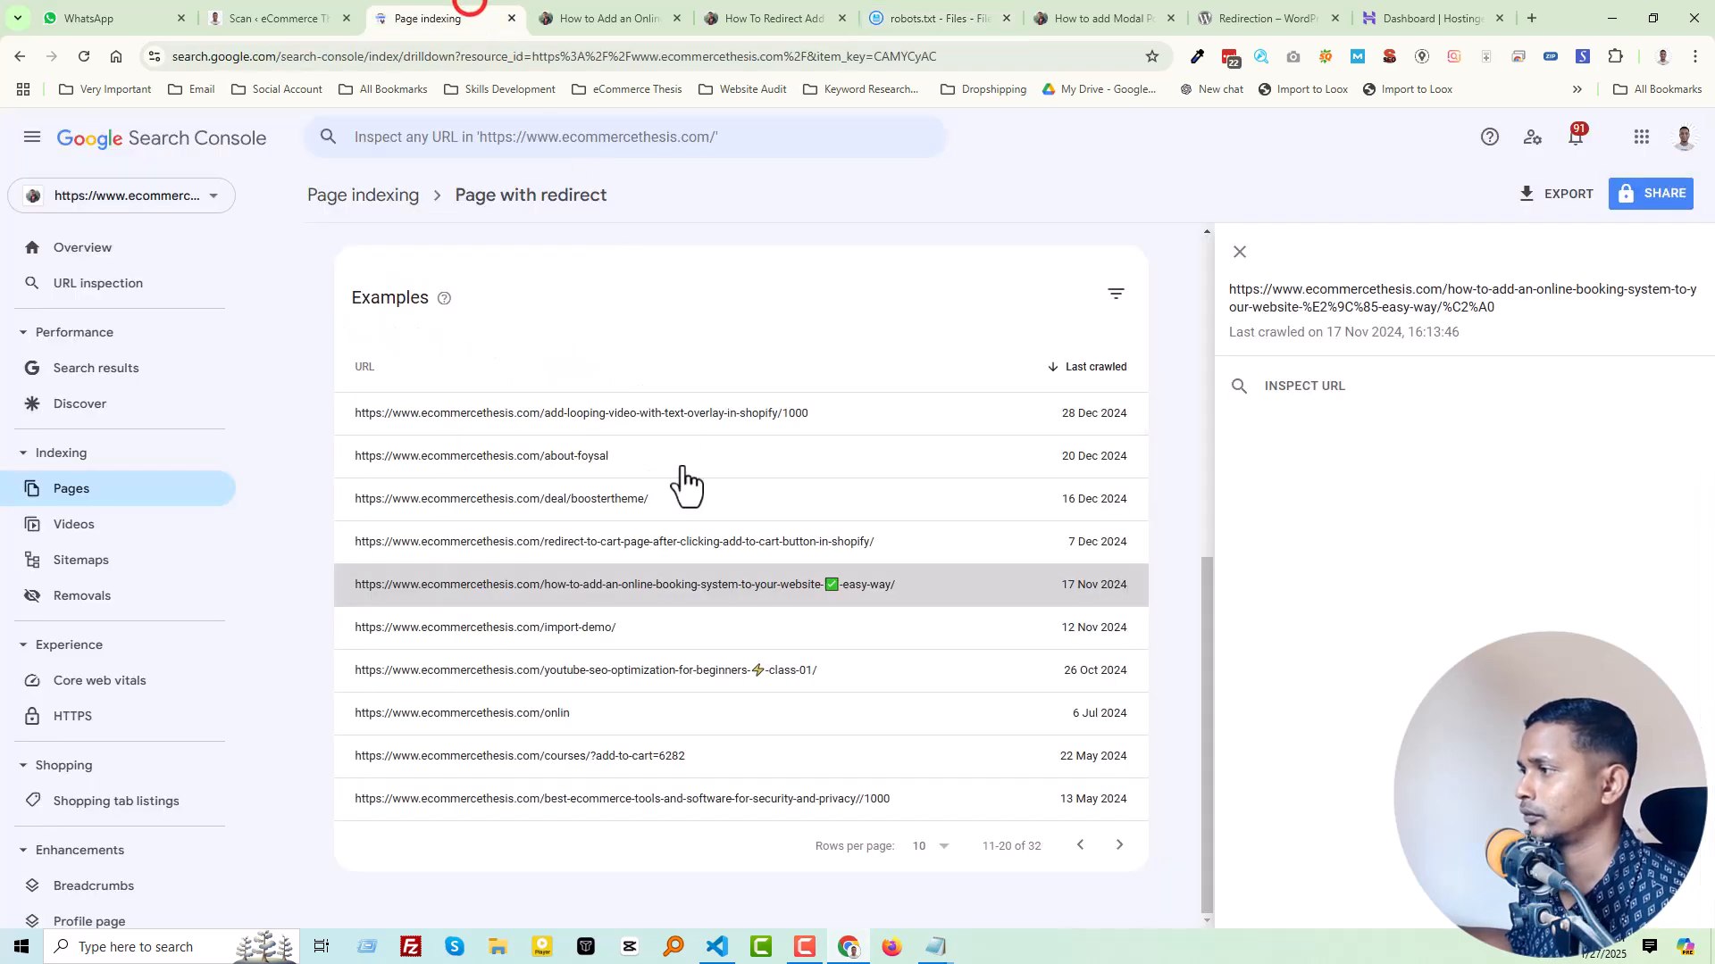
left_click(649, 629)
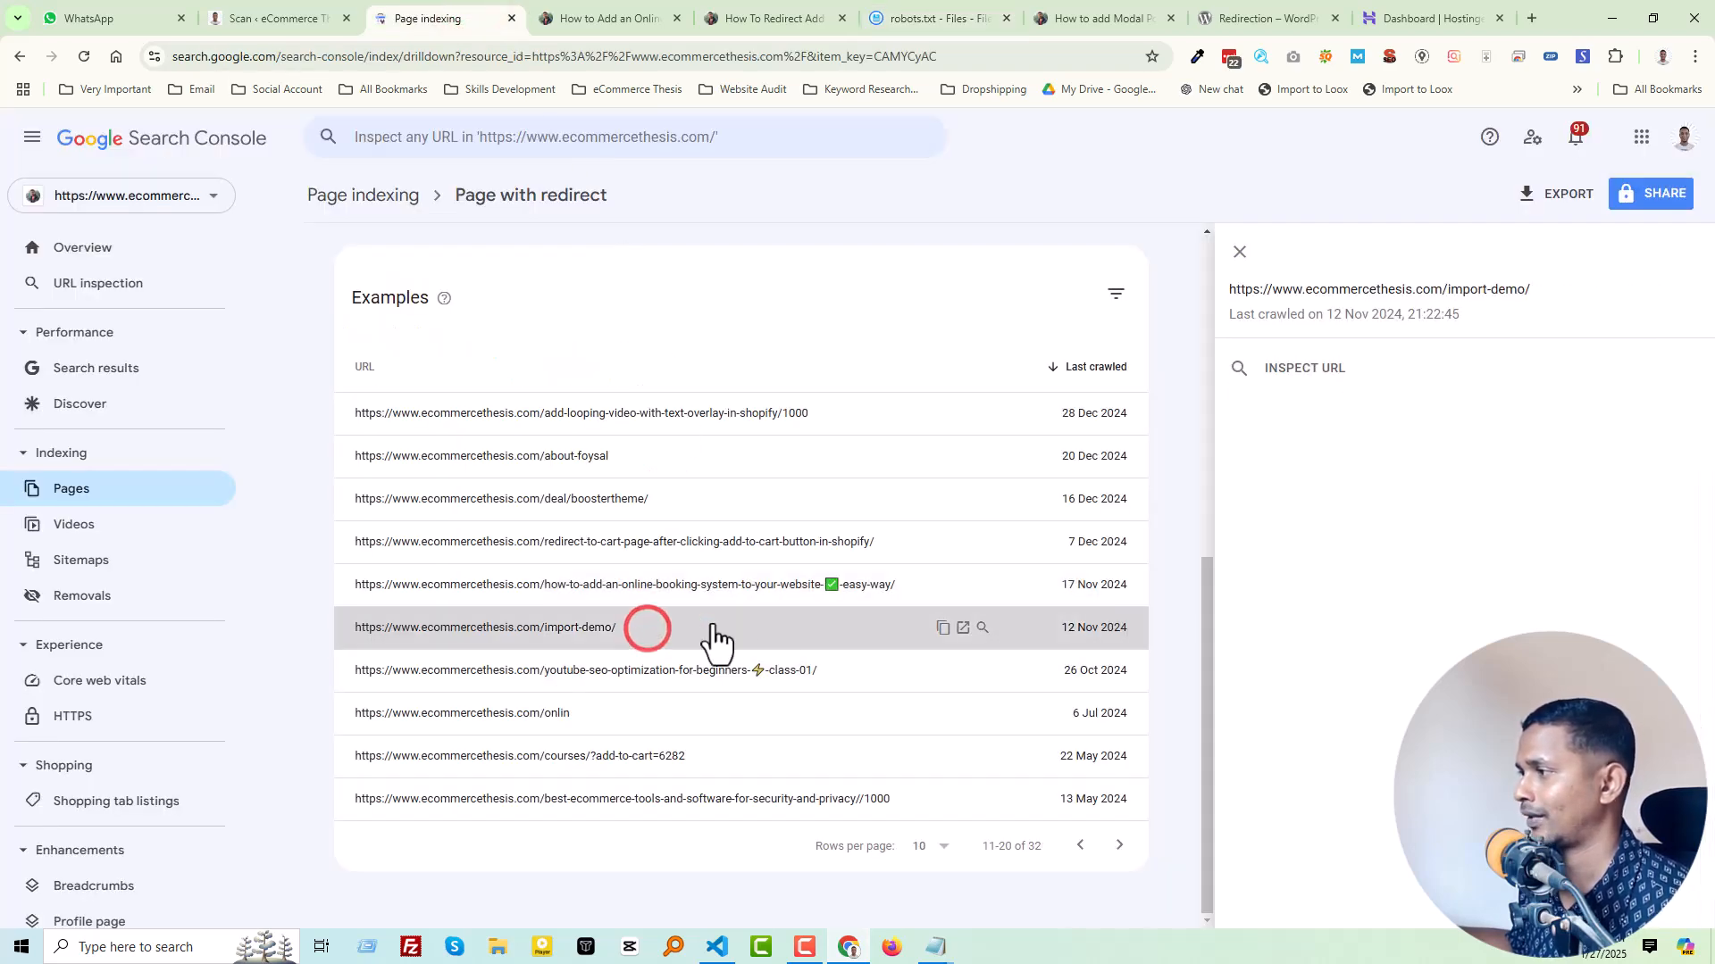
left_click(941, 627)
left_click(905, 9)
left_click(182, 494)
key("ctrl+v")
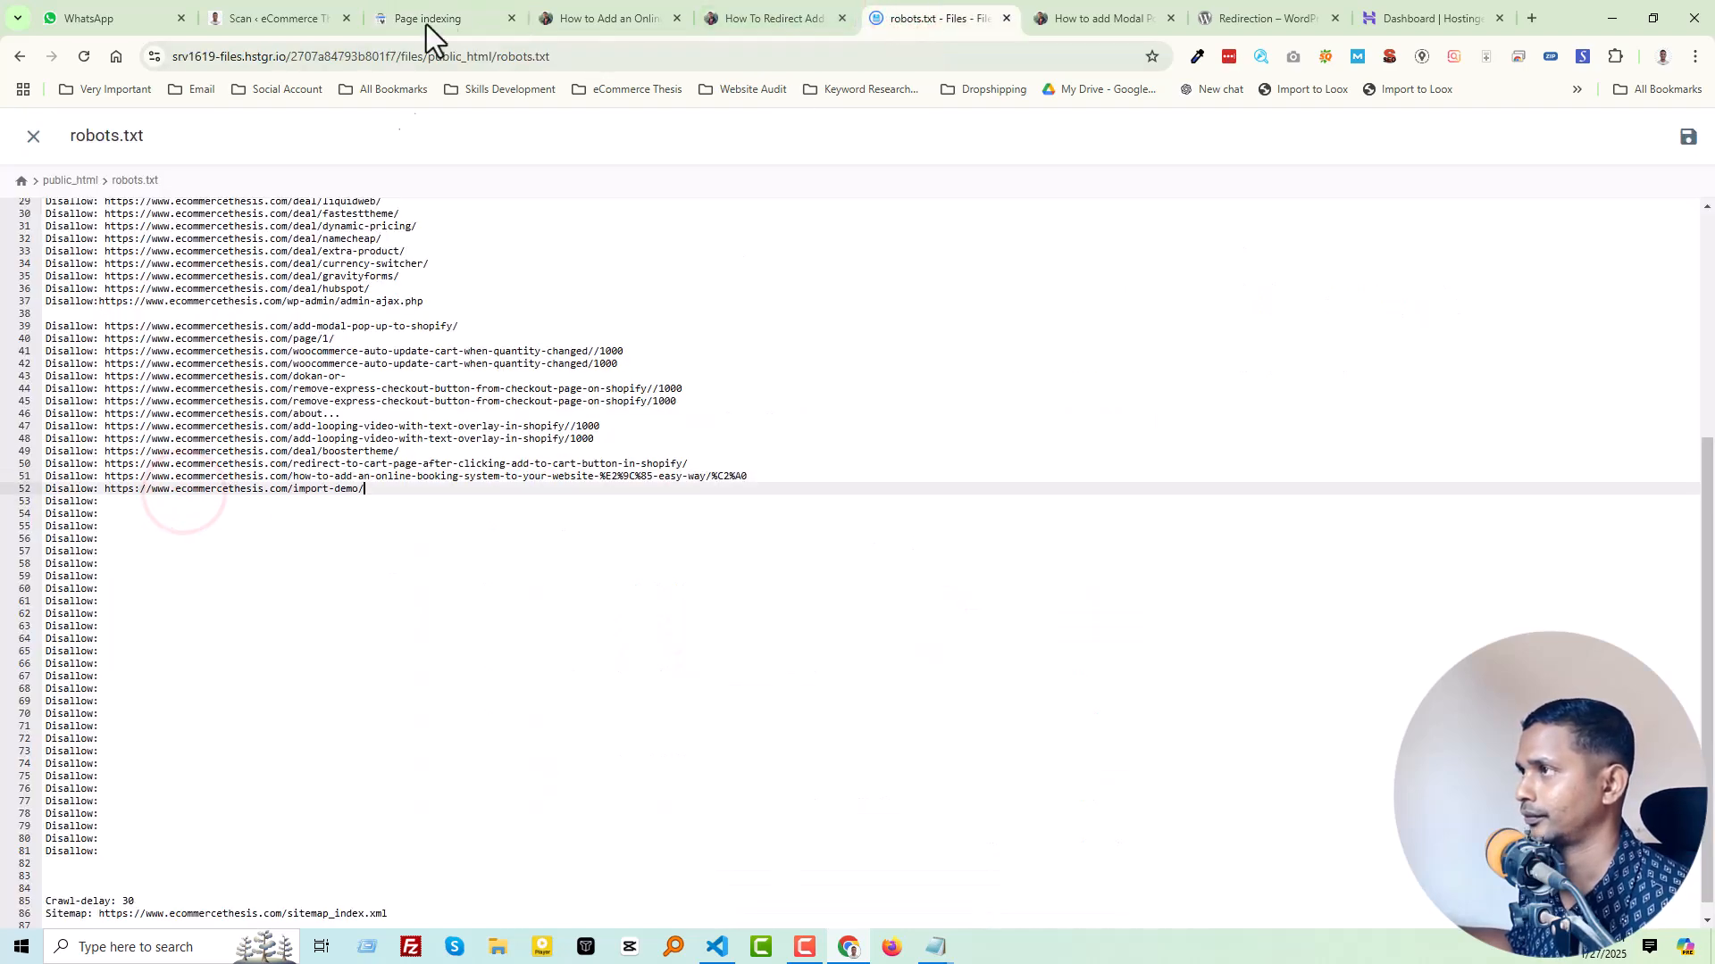
Step: Copy the youtube-seo-optimization-for-beginners class-01 URL into the "Disallow:" entry on line 53 of robots.txt, closing the opened article pages
left_click(397, 16)
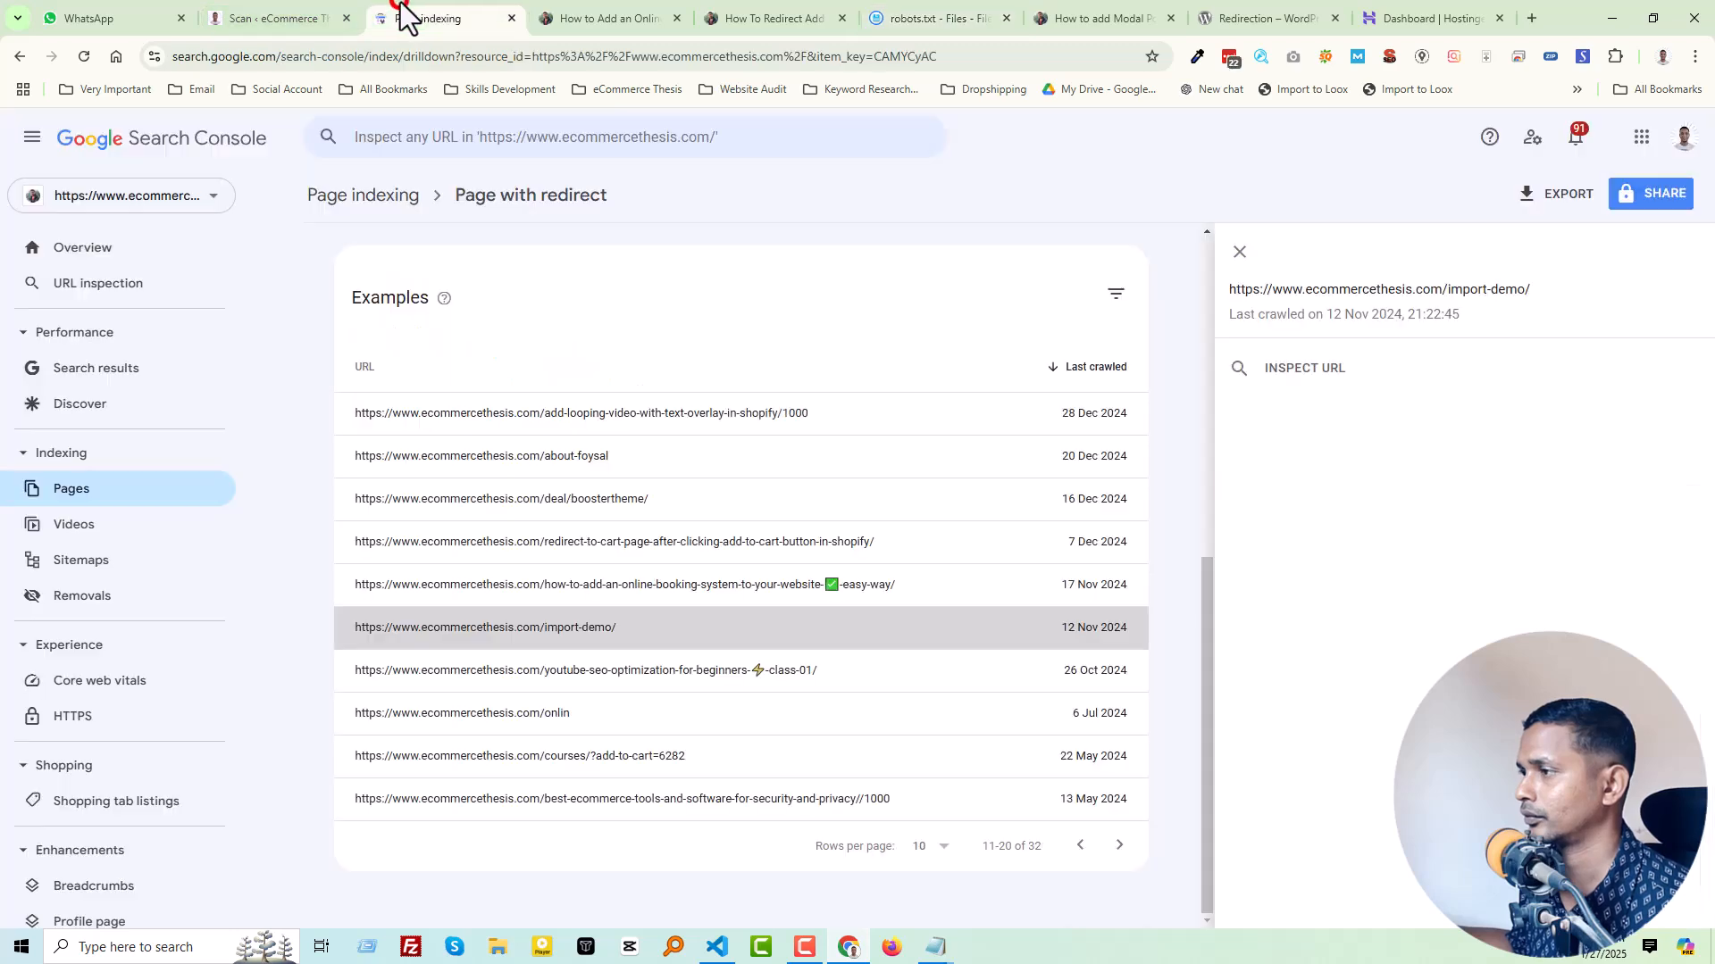
left_click(698, 672)
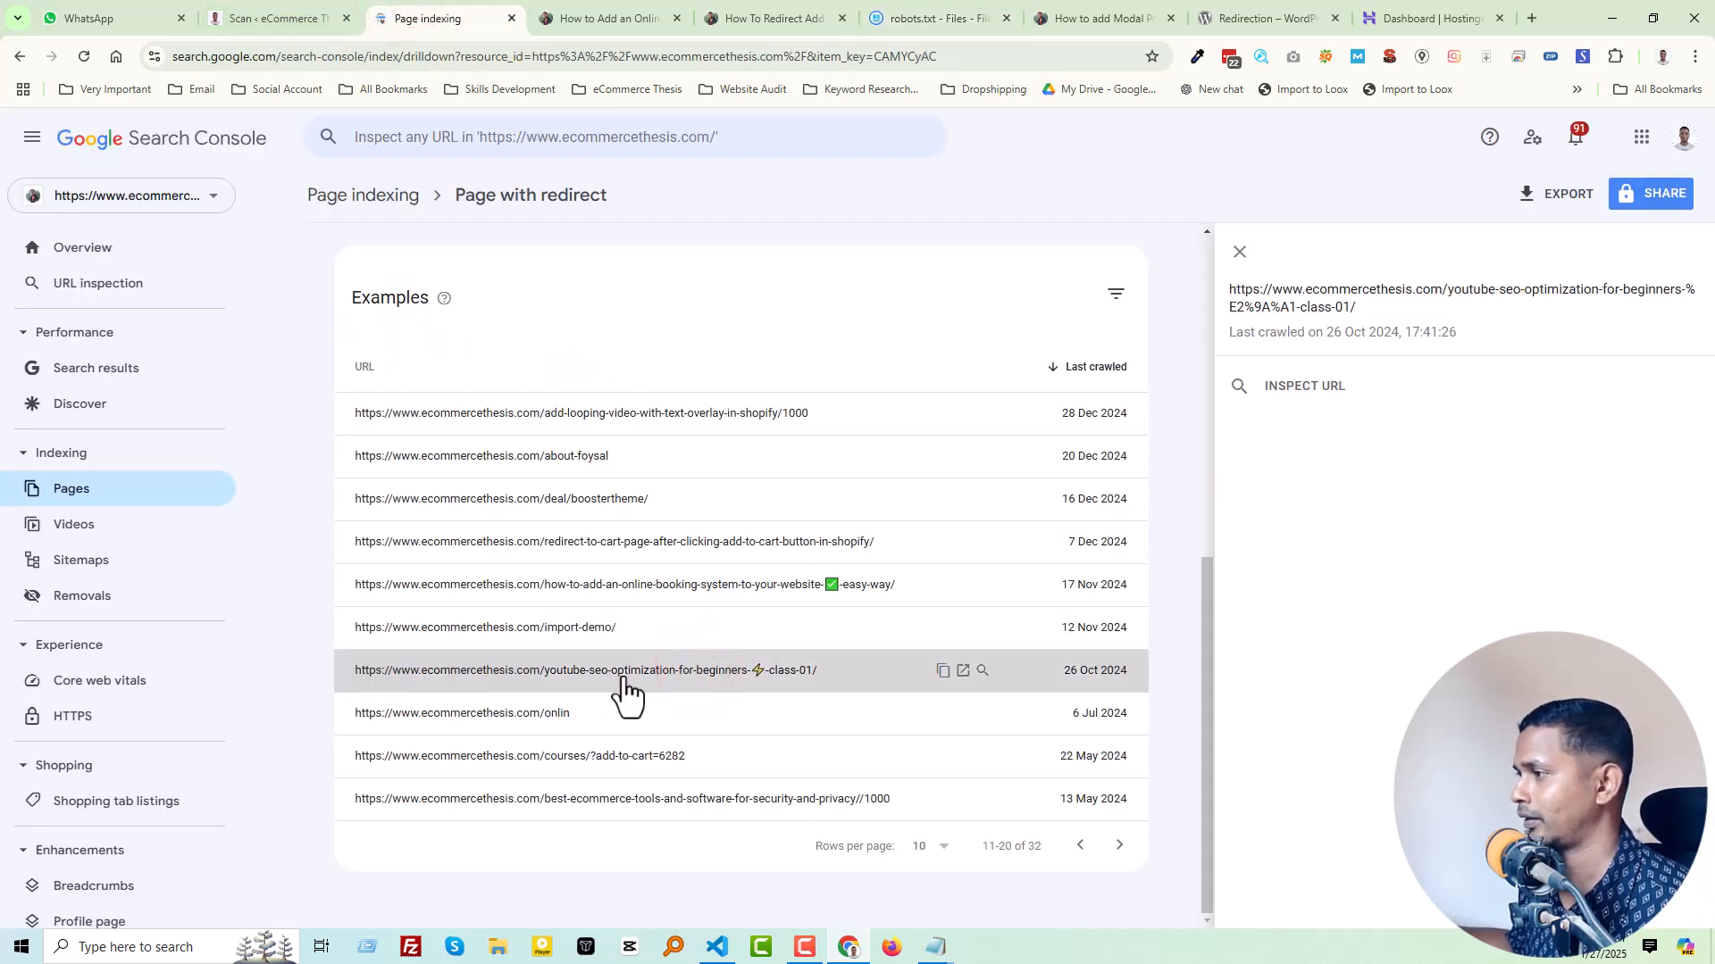
left_click(943, 672)
left_click(963, 671)
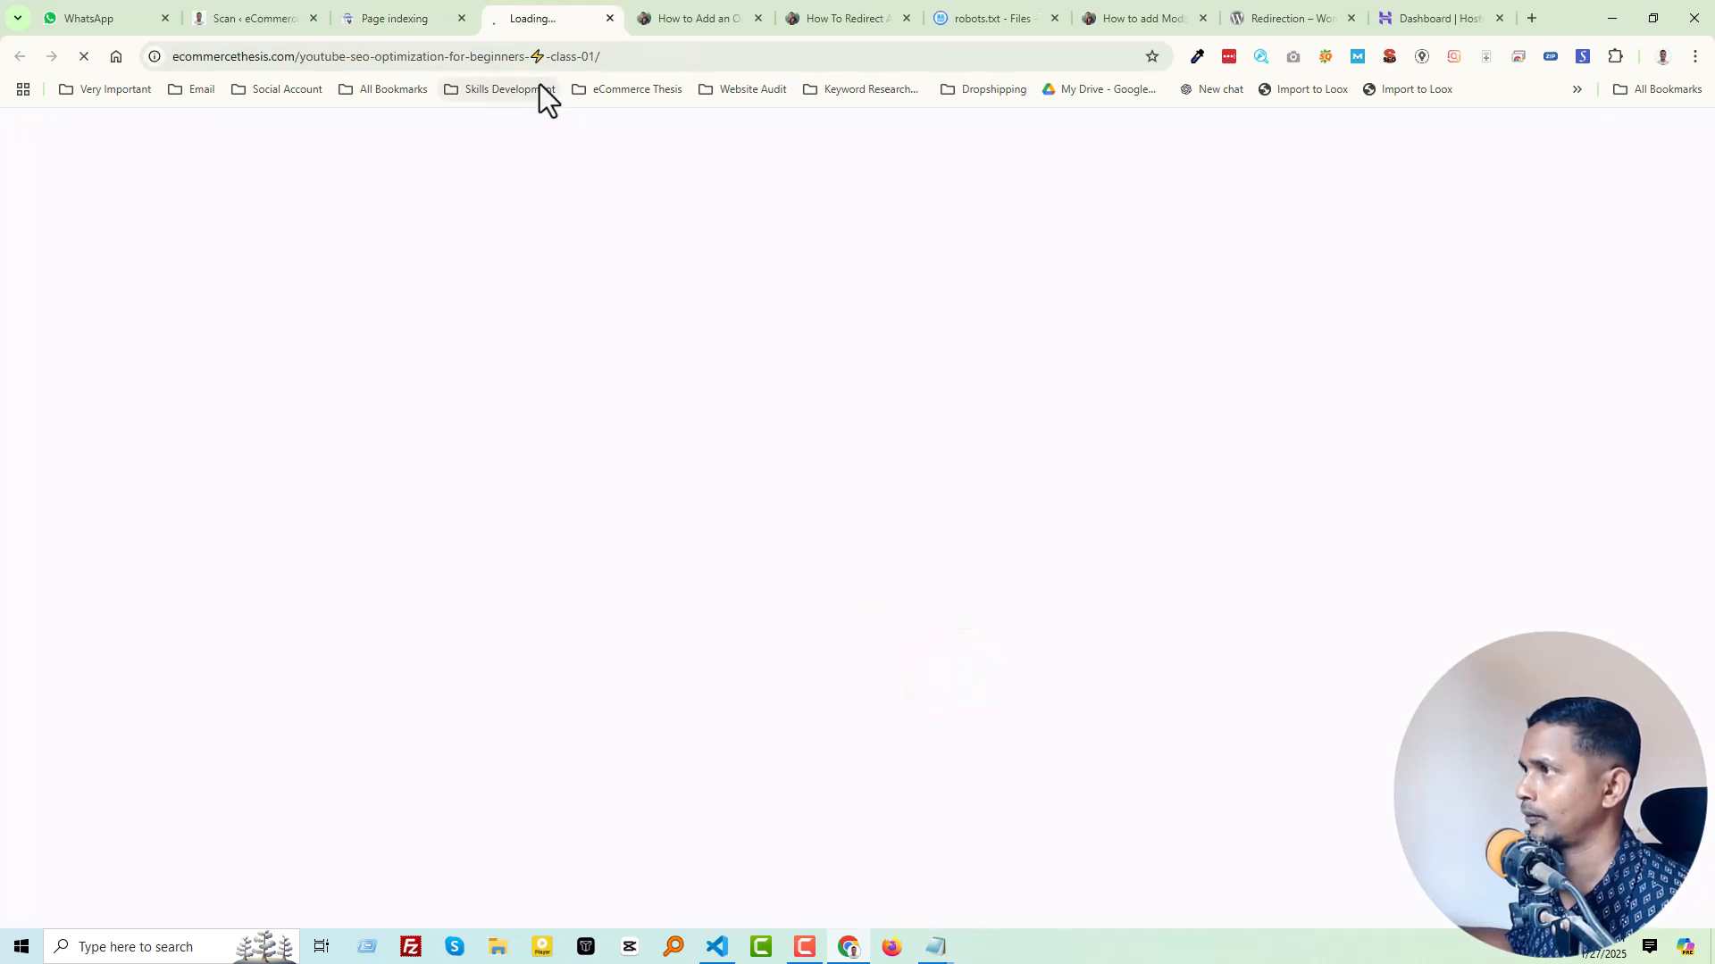
left_click(755, 19)
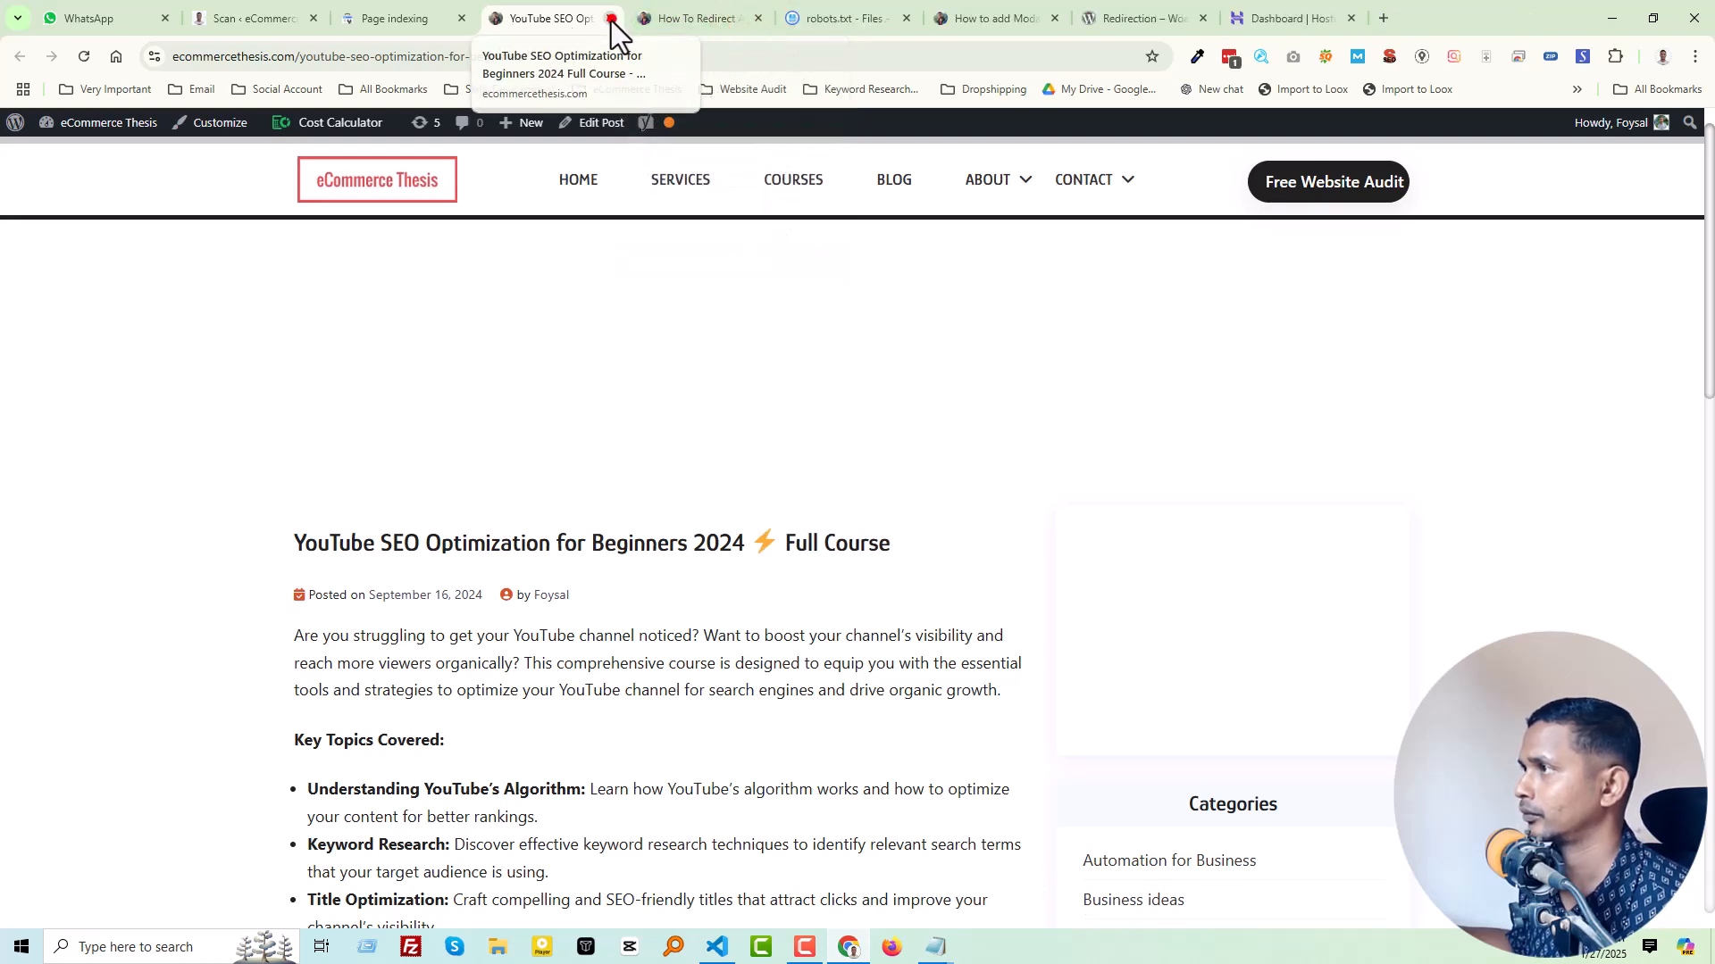
left_click(611, 20)
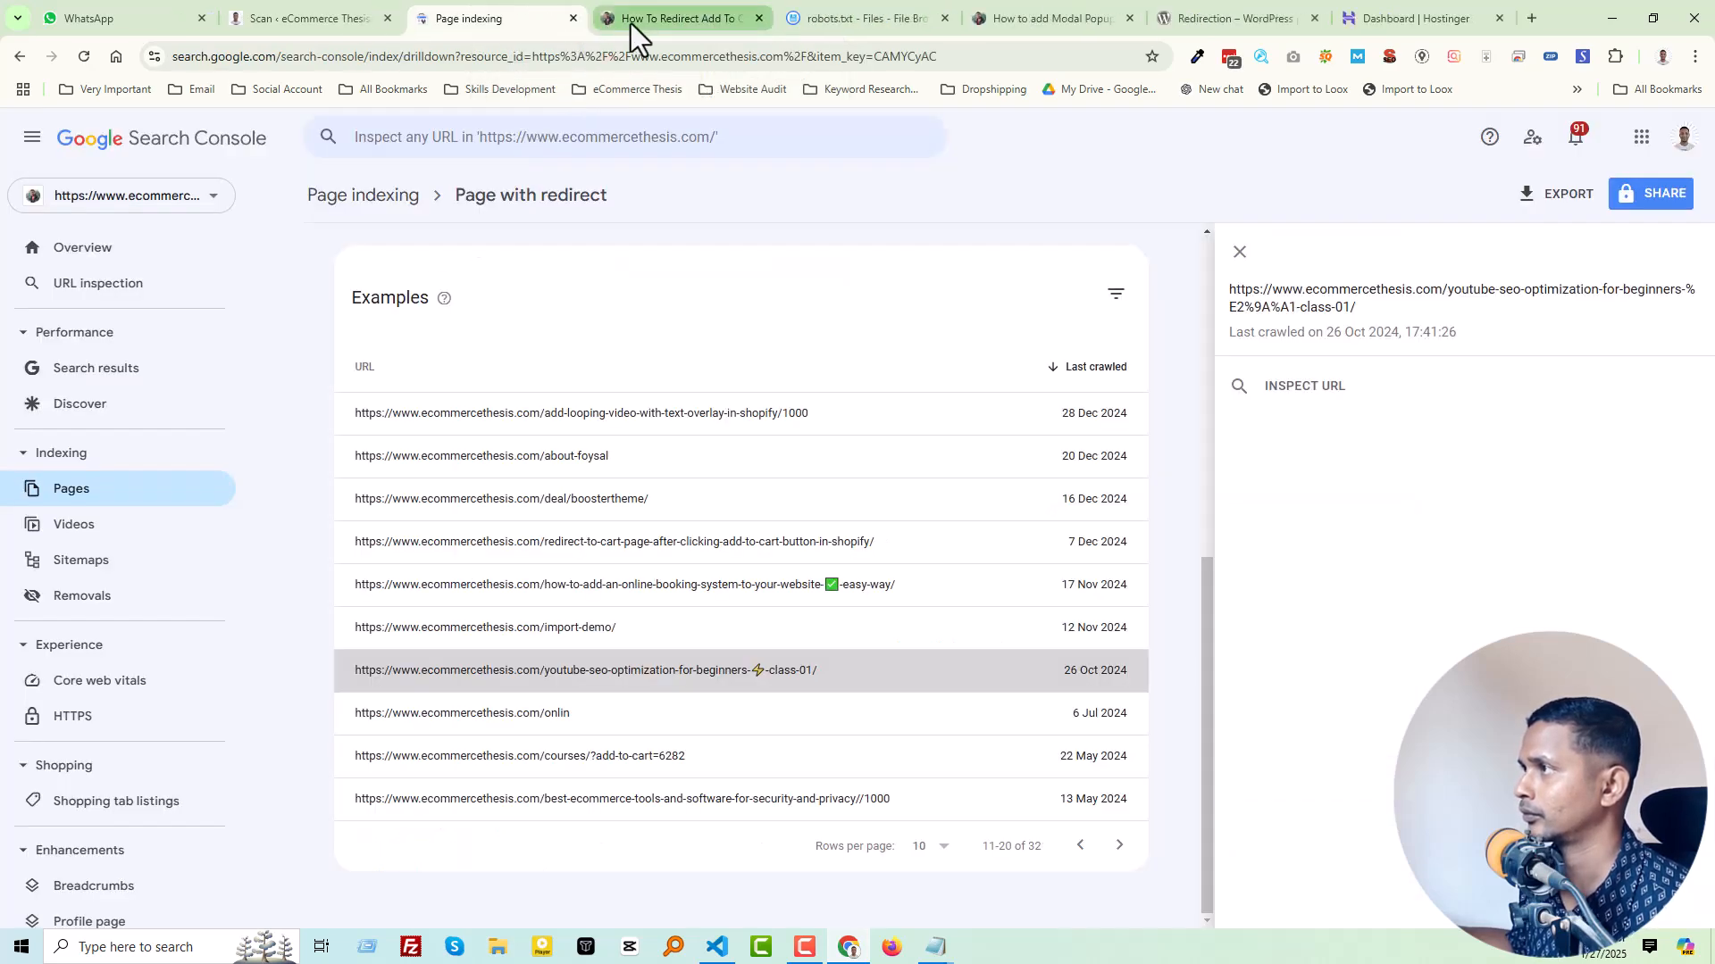
left_click(759, 18)
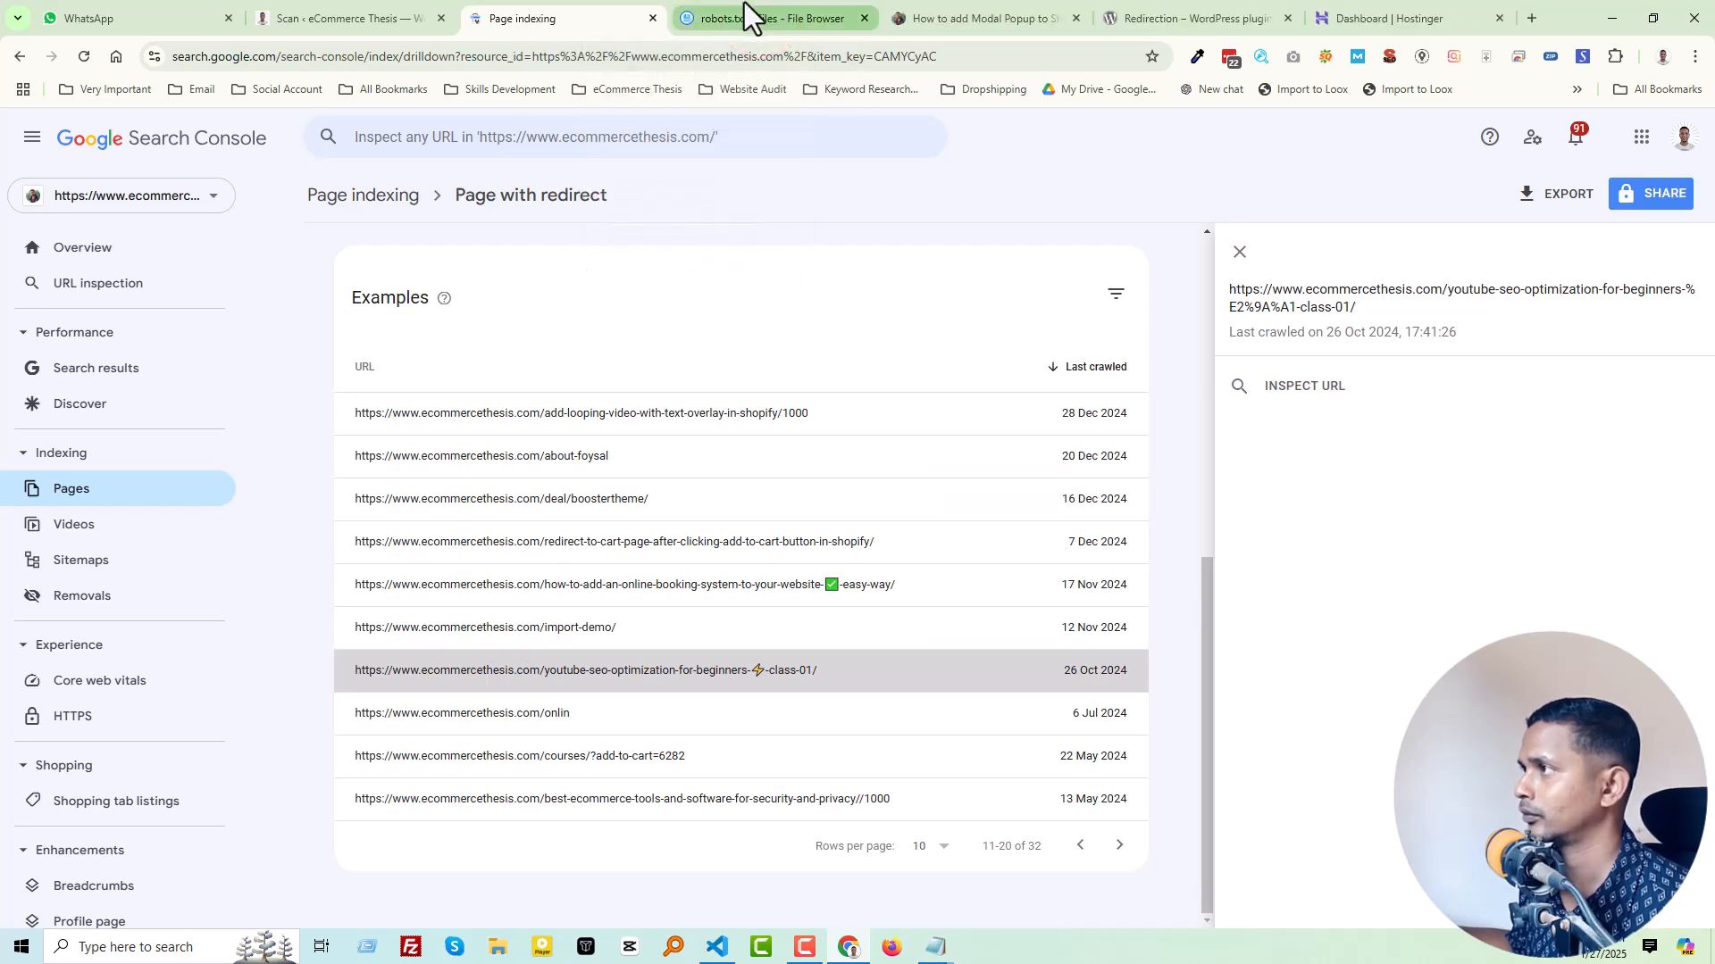
left_click(743, 13)
left_click(156, 502)
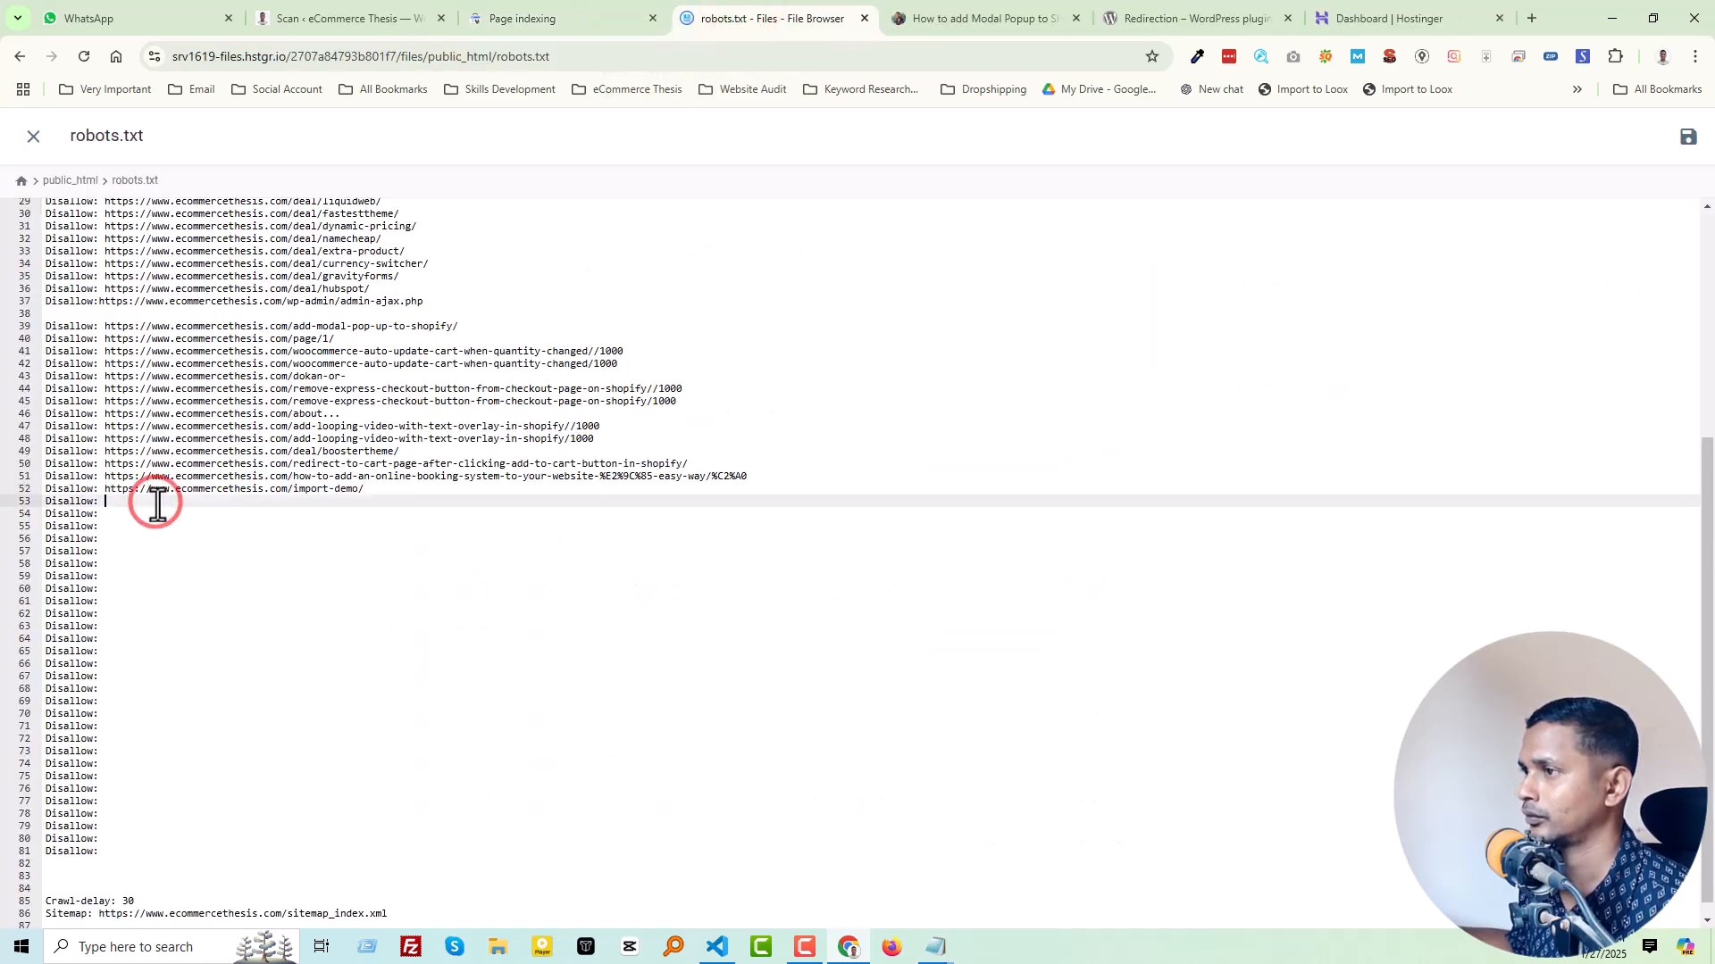
key("ctrl+v")
Step: Open the "onlin" example, copy its URL into the "Disallow:" entry on line 54 of robots.txt, and return to Search Console
left_click(596, 15)
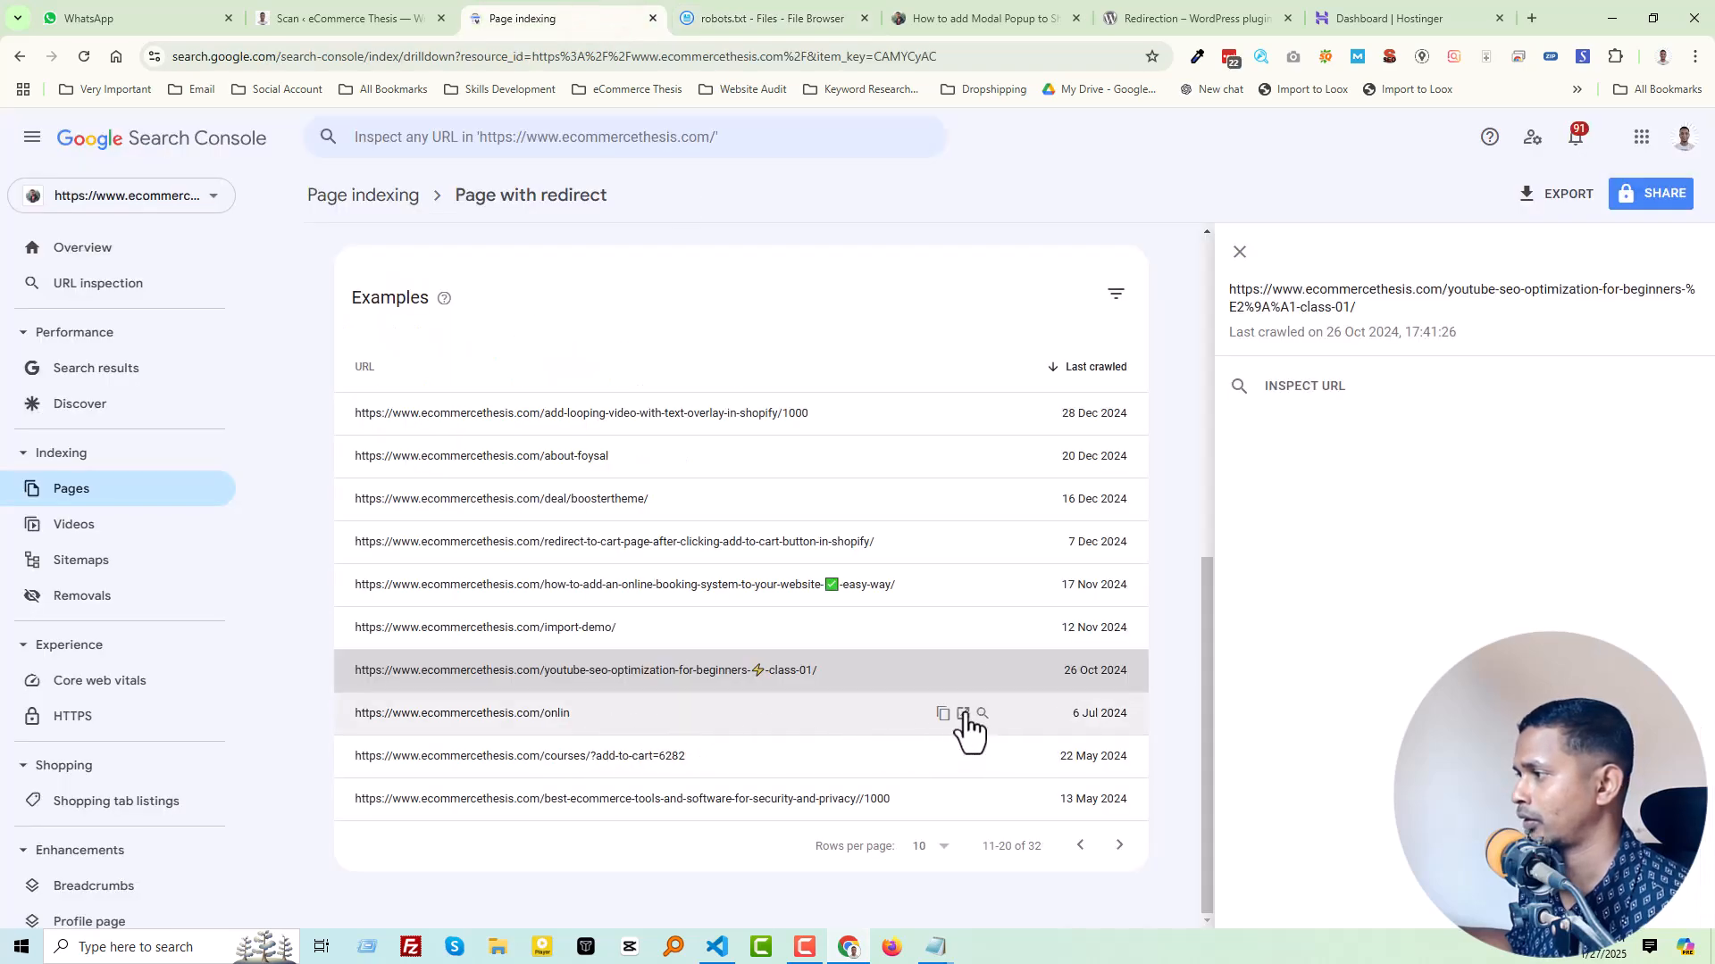
left_click(963, 715)
left_click(429, 49)
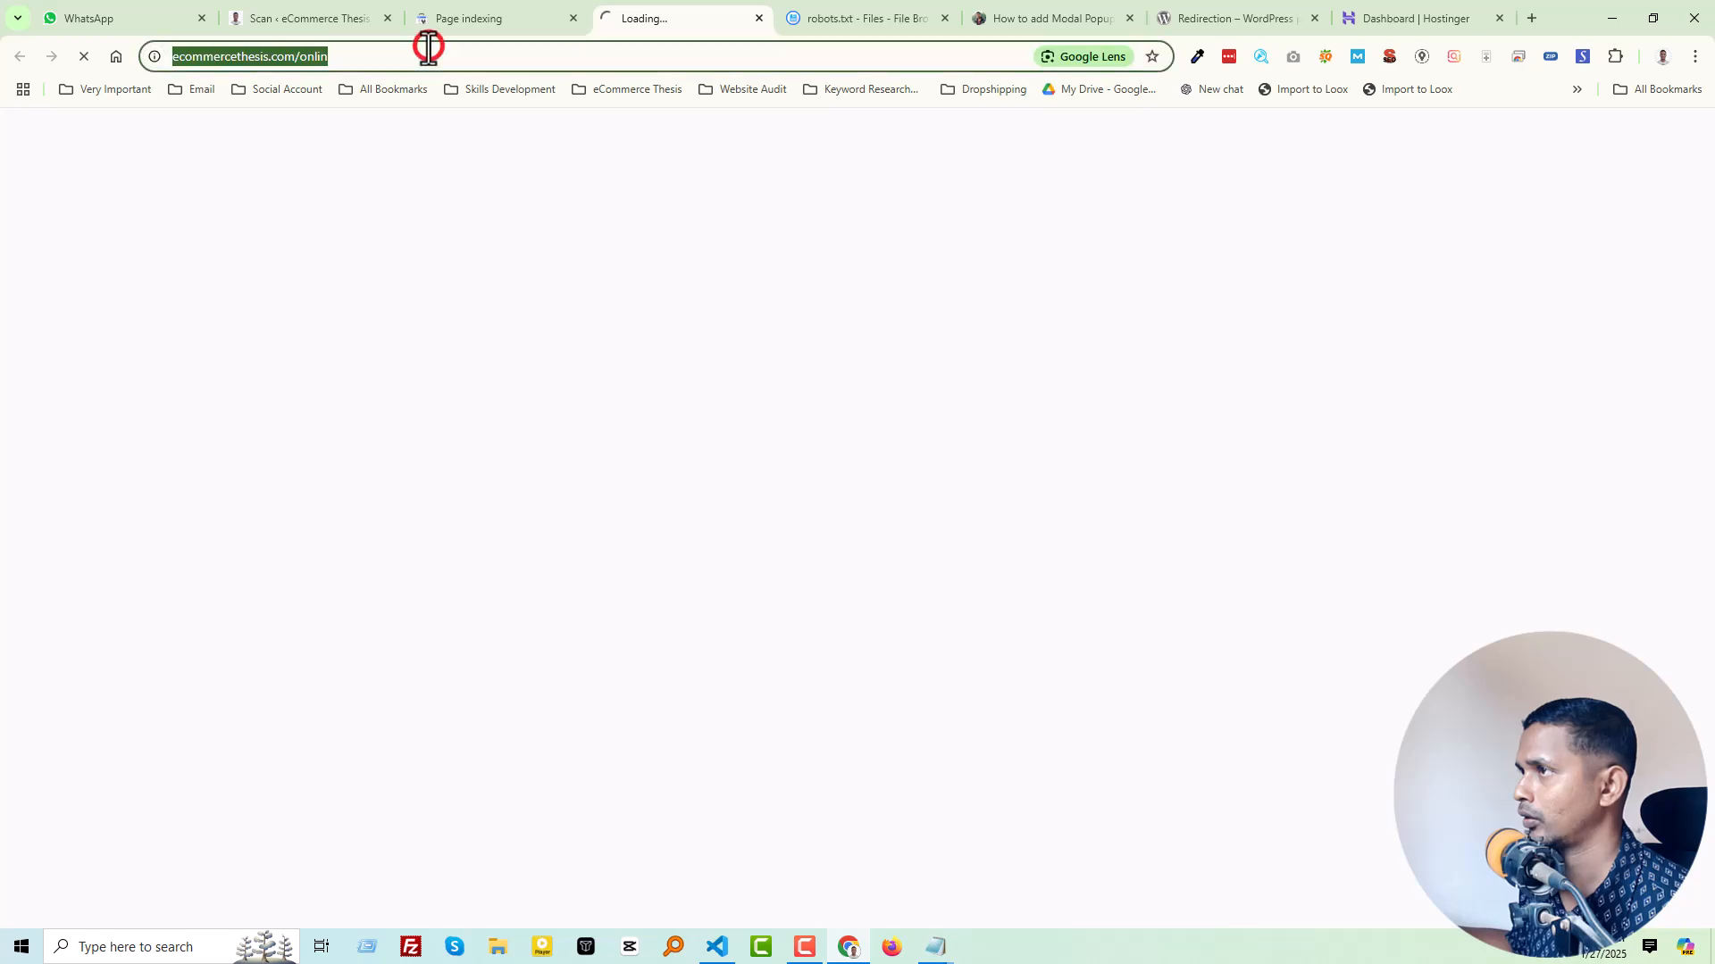
left_click(862, 18)
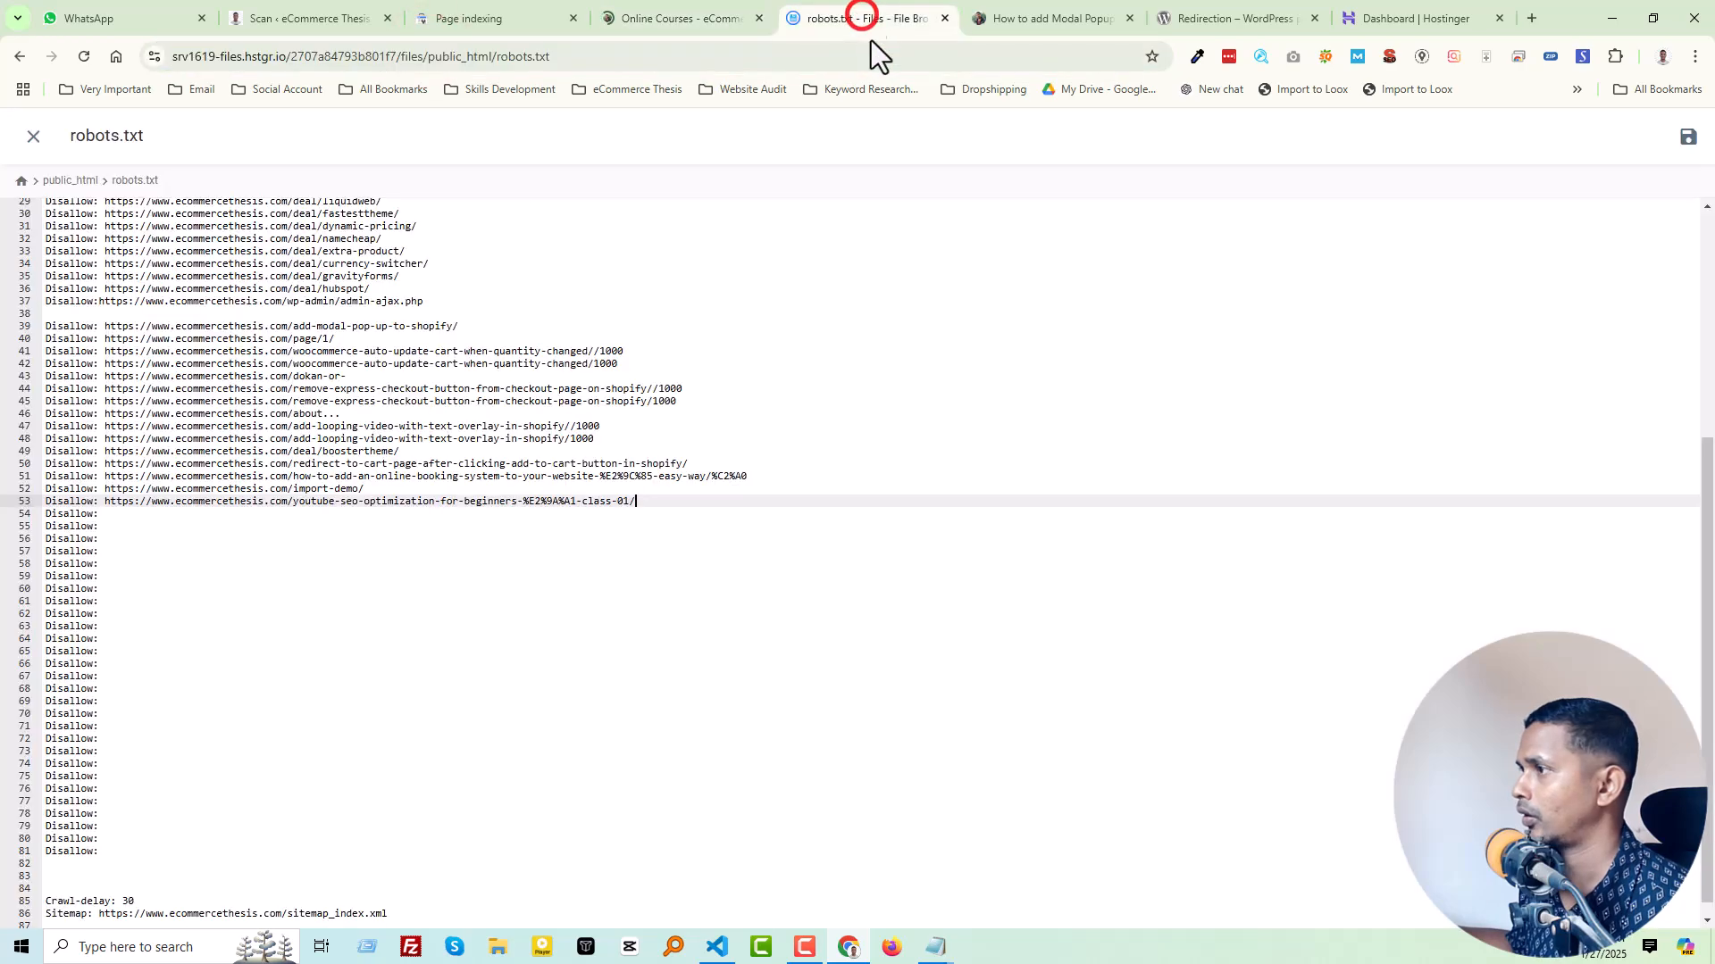
left_click(229, 517)
key("ctrl+v")
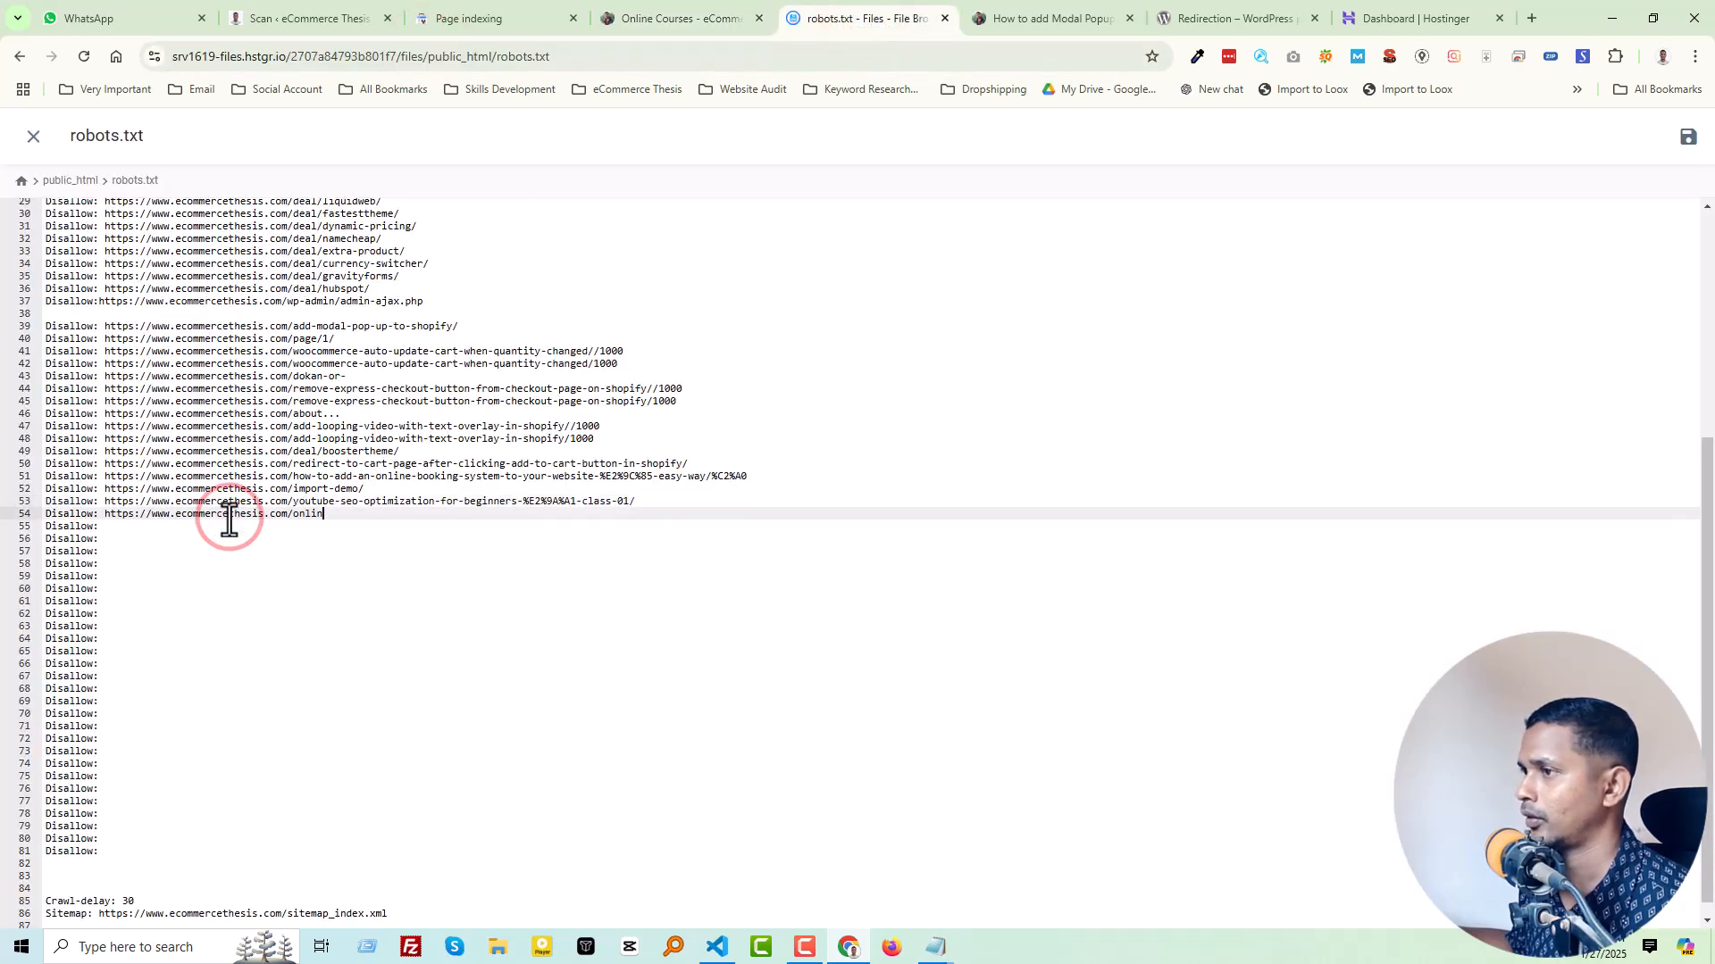
left_click(486, 16)
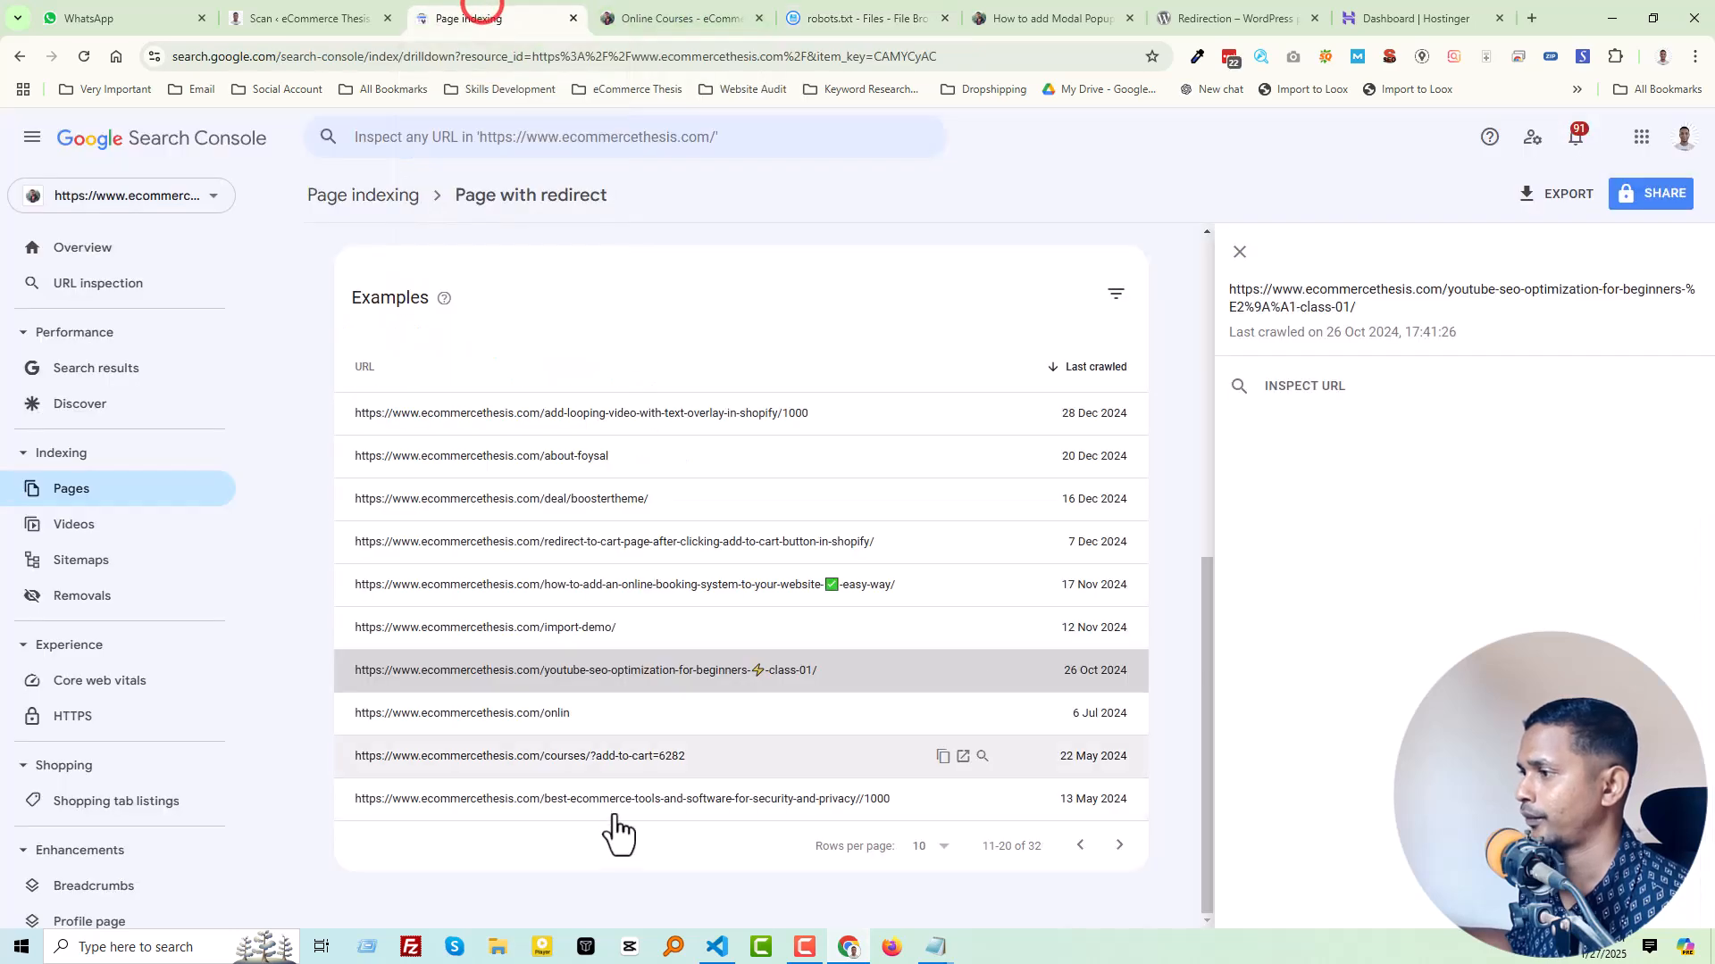
Step: Copy the courses/?add-to-cart=6282 URL from the Search Console examples into the "Disallow:" entry on line 55 of robots.txt
left_click(740, 757)
left_click(942, 756)
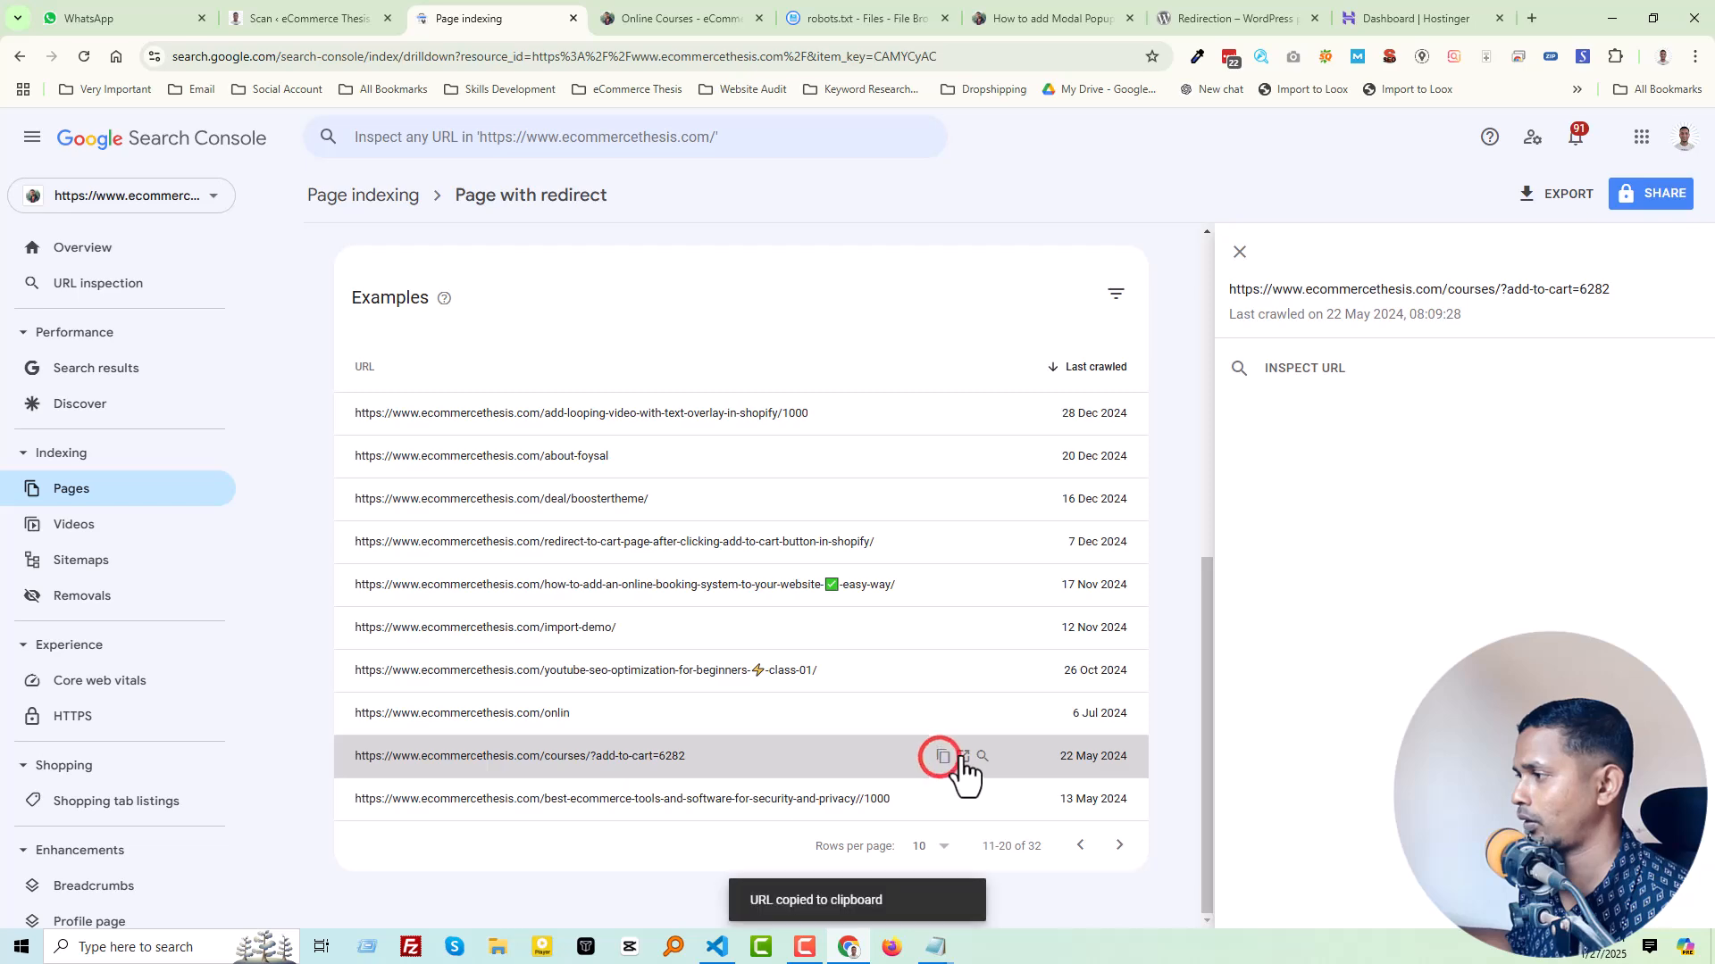
left_click(962, 756)
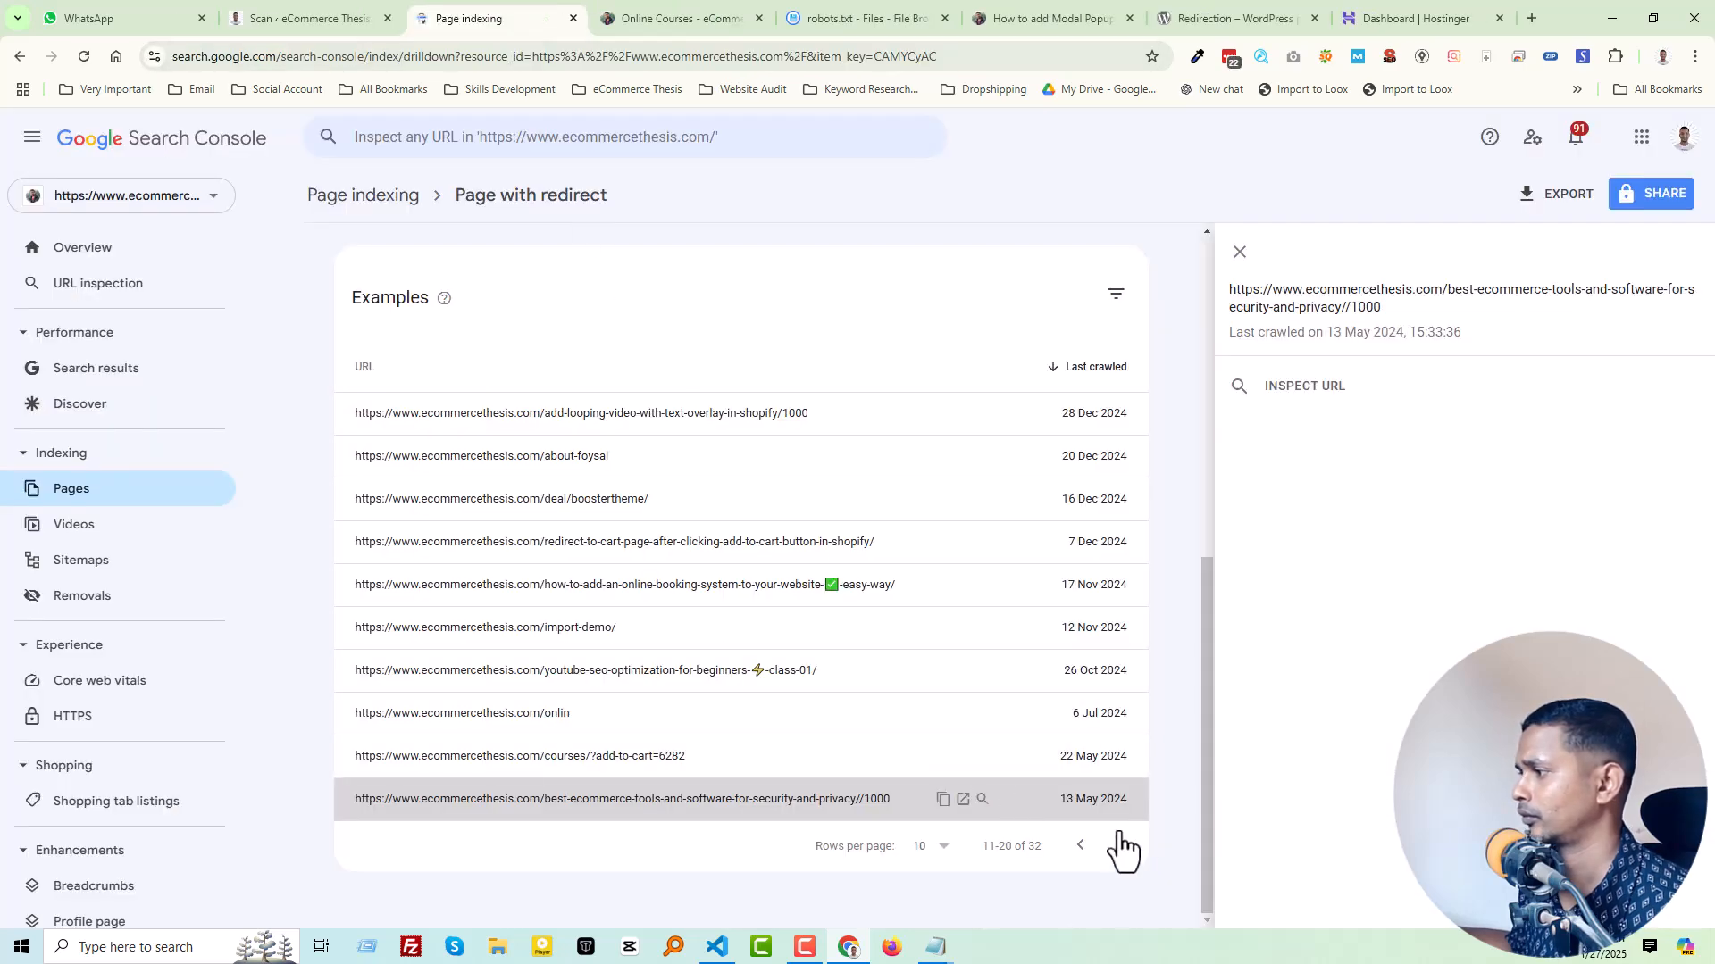
Step: From the next page of examples, copy the best-ecommerce-tools-and-software-for-security-and-privacy/1000 URL into the "Disallow:" entry on line 57 of robots.txt
left_click(1118, 845)
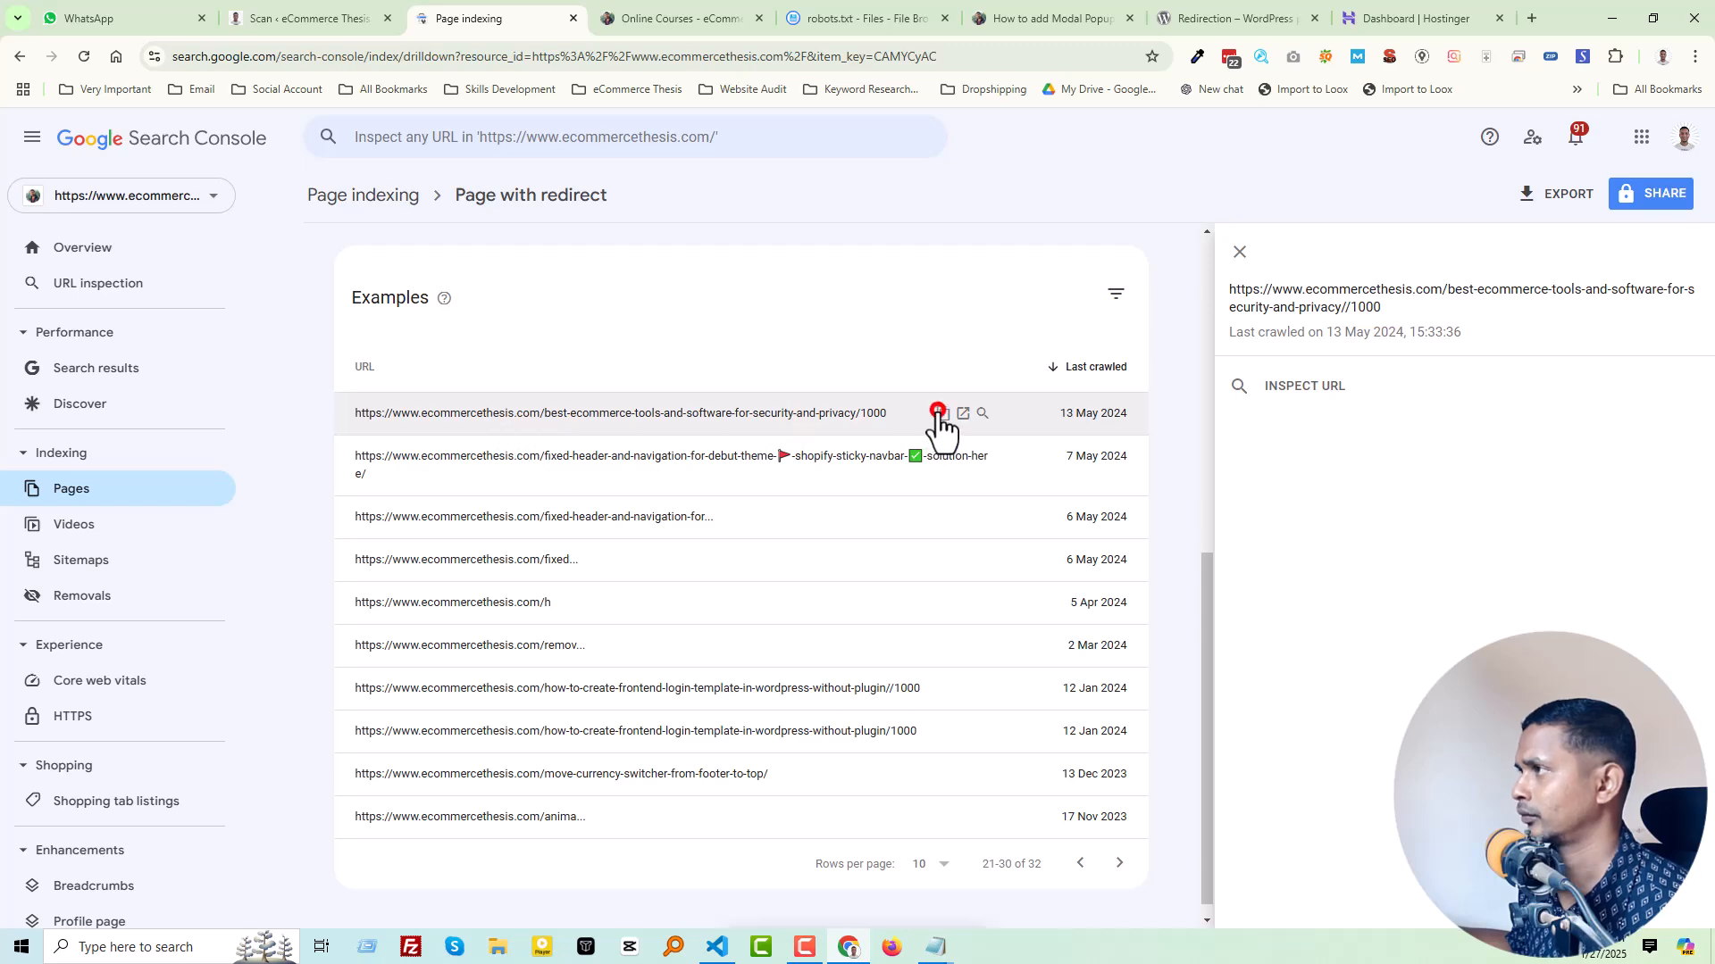
left_click(944, 415)
left_click_drag(803, 26, 706, 27)
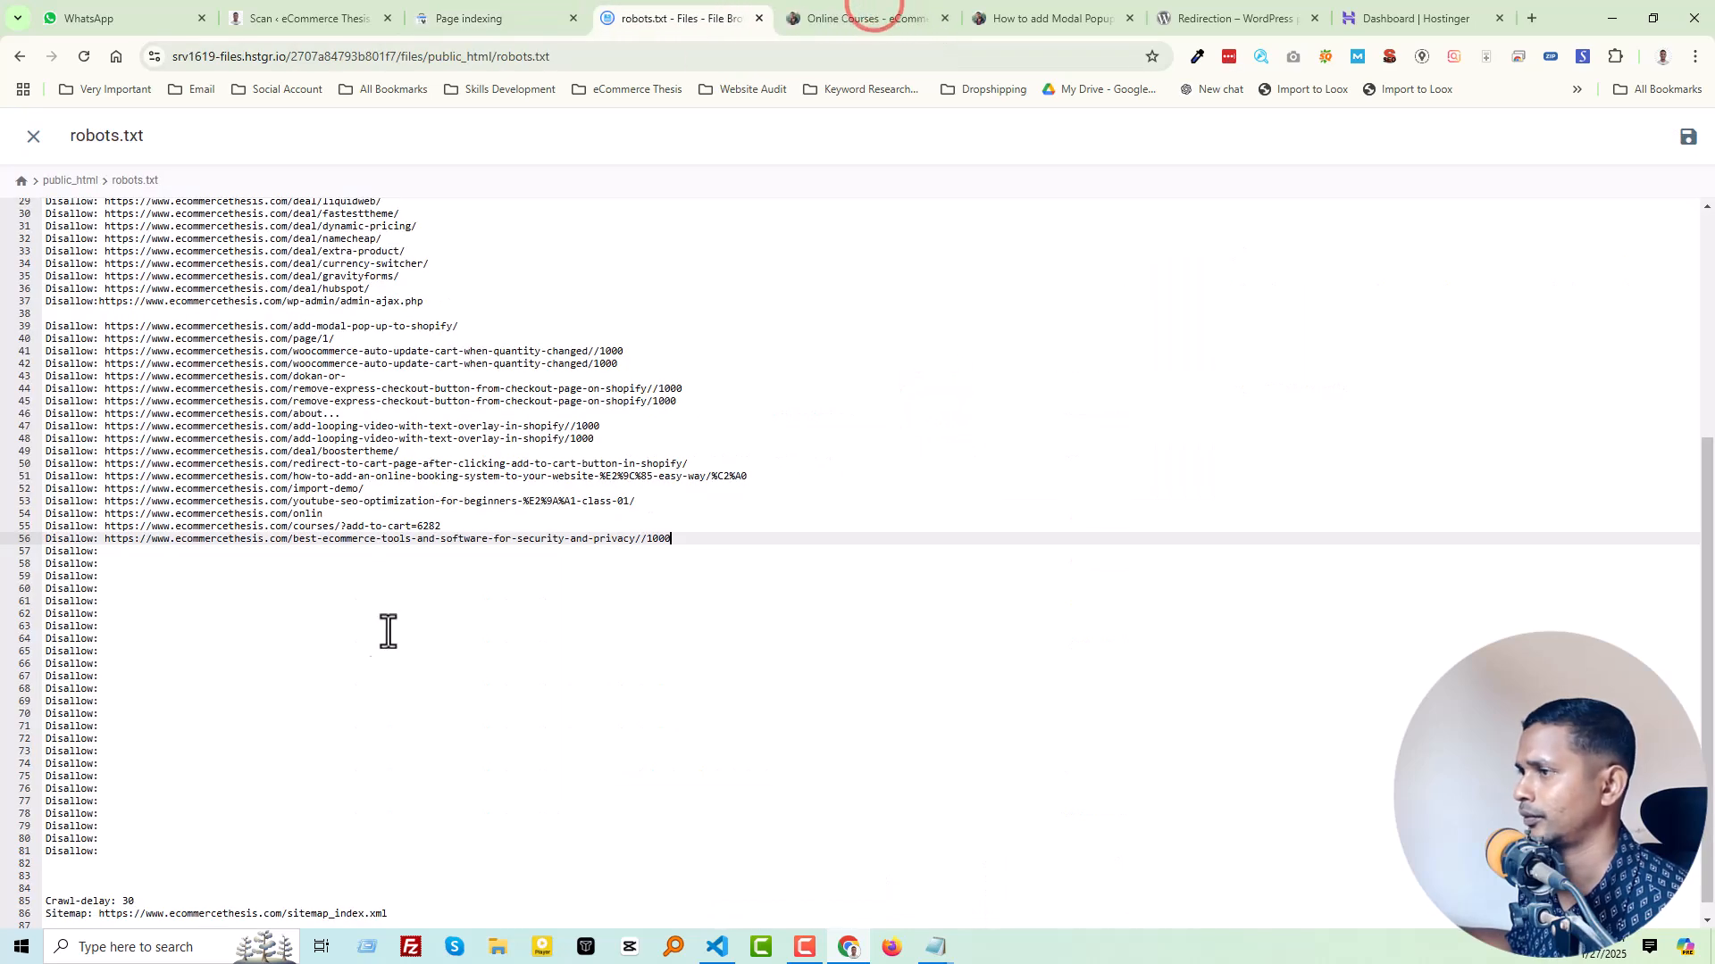
left_click(273, 555)
key("ctrl+v")
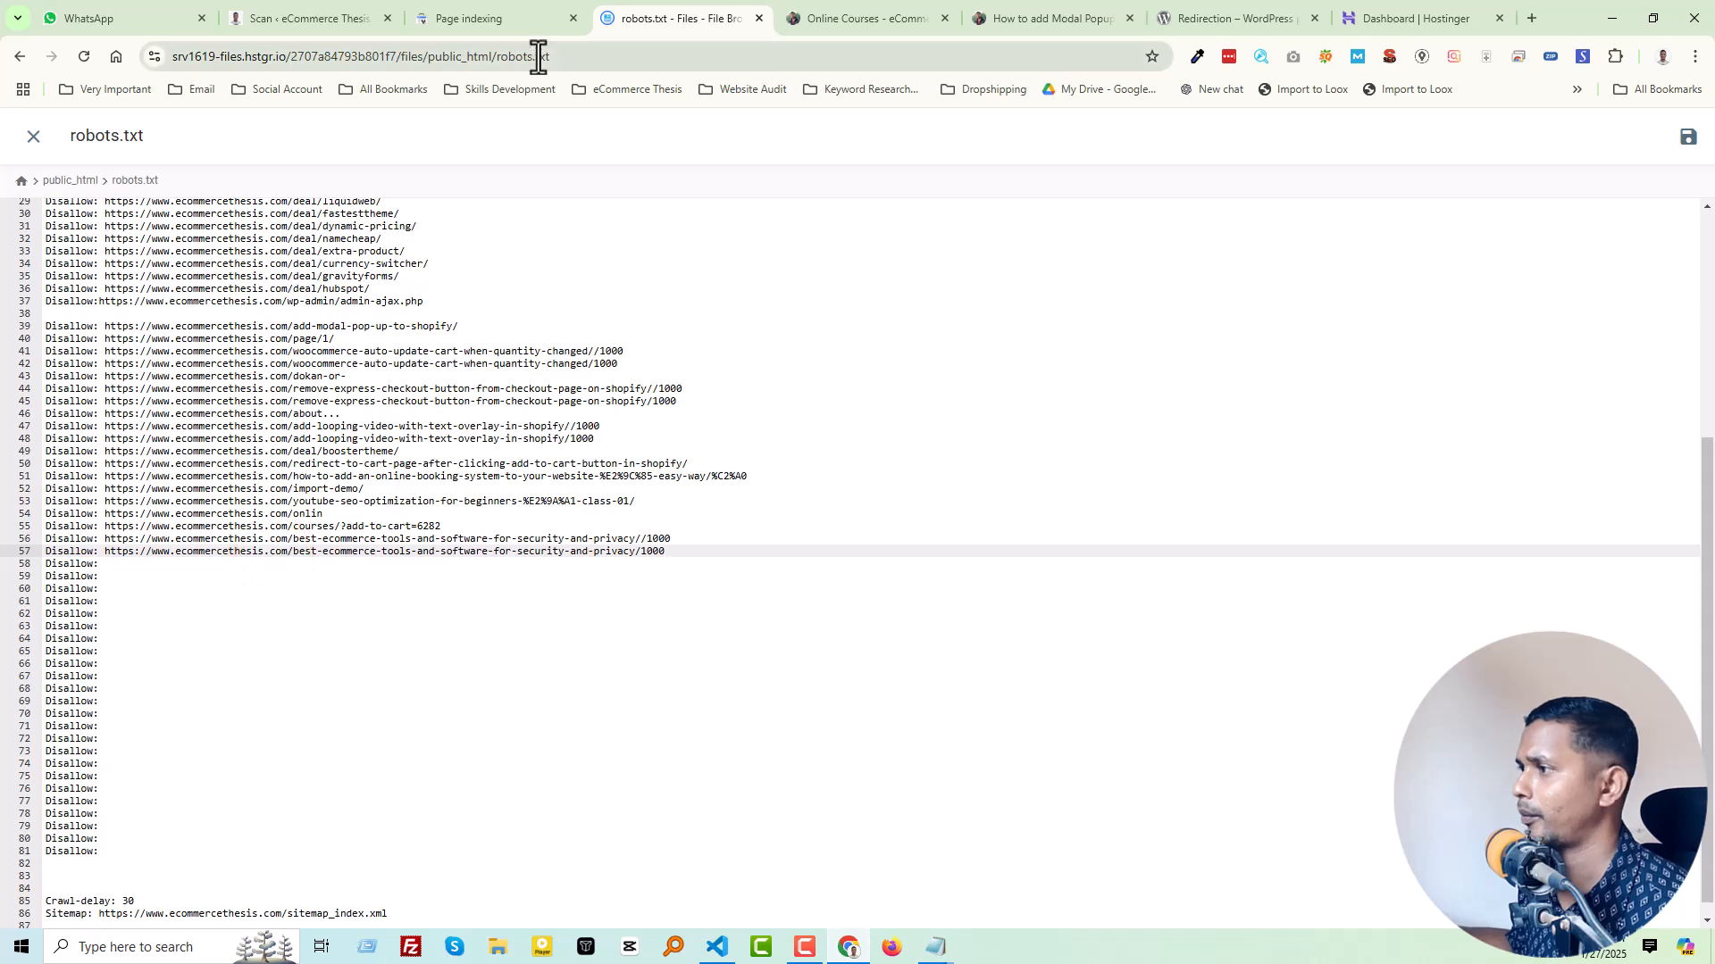
Step: Check the fixed-header-and-navigation-for-debut-theme example page, then copy the "fixed..." URL into the "Disallow:" entry on line 60 of robots.txt
left_click(512, 4)
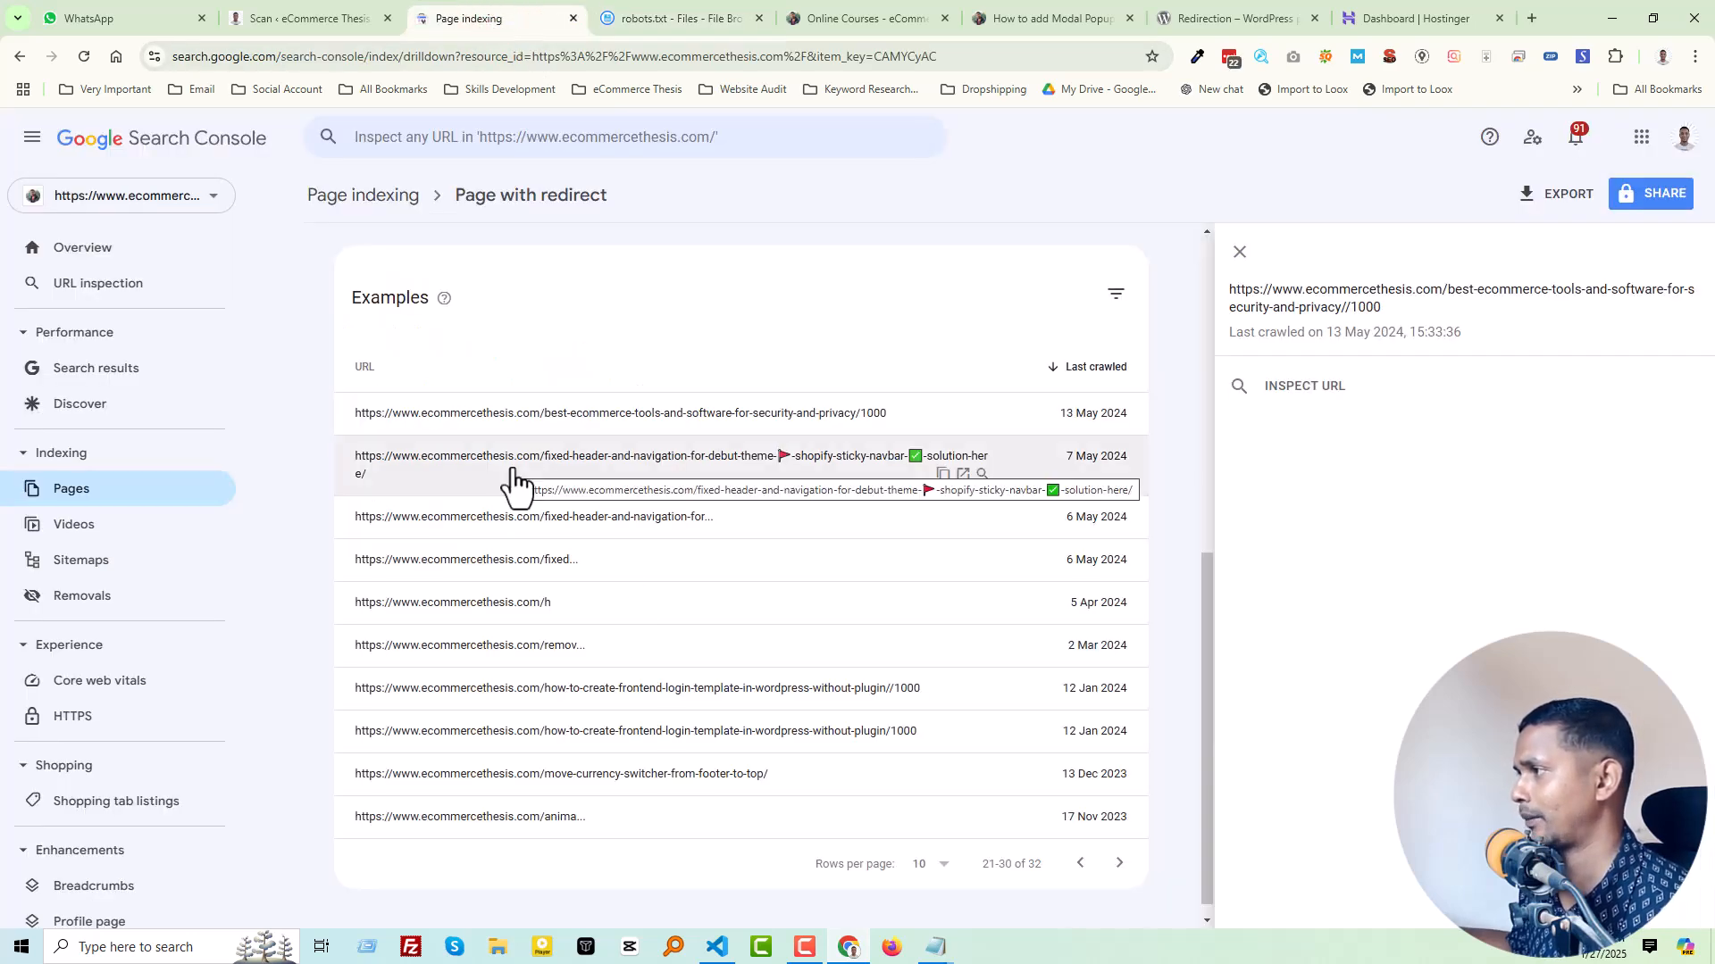
left_click(962, 475)
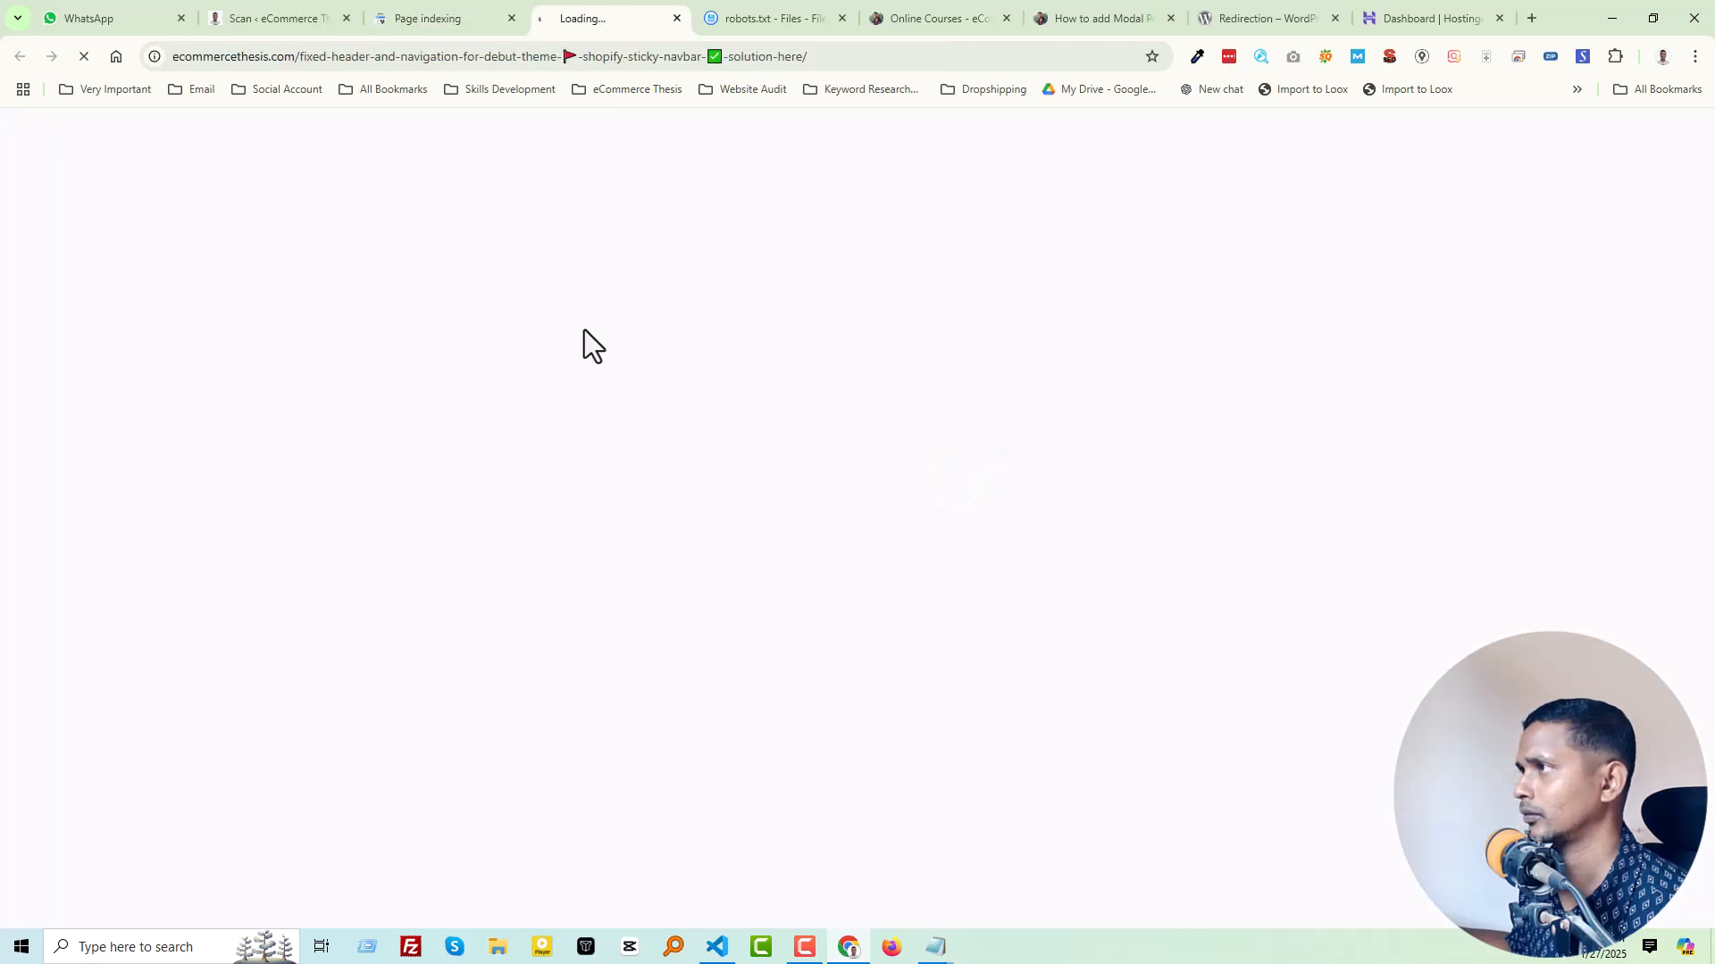
key("ctrl+w")
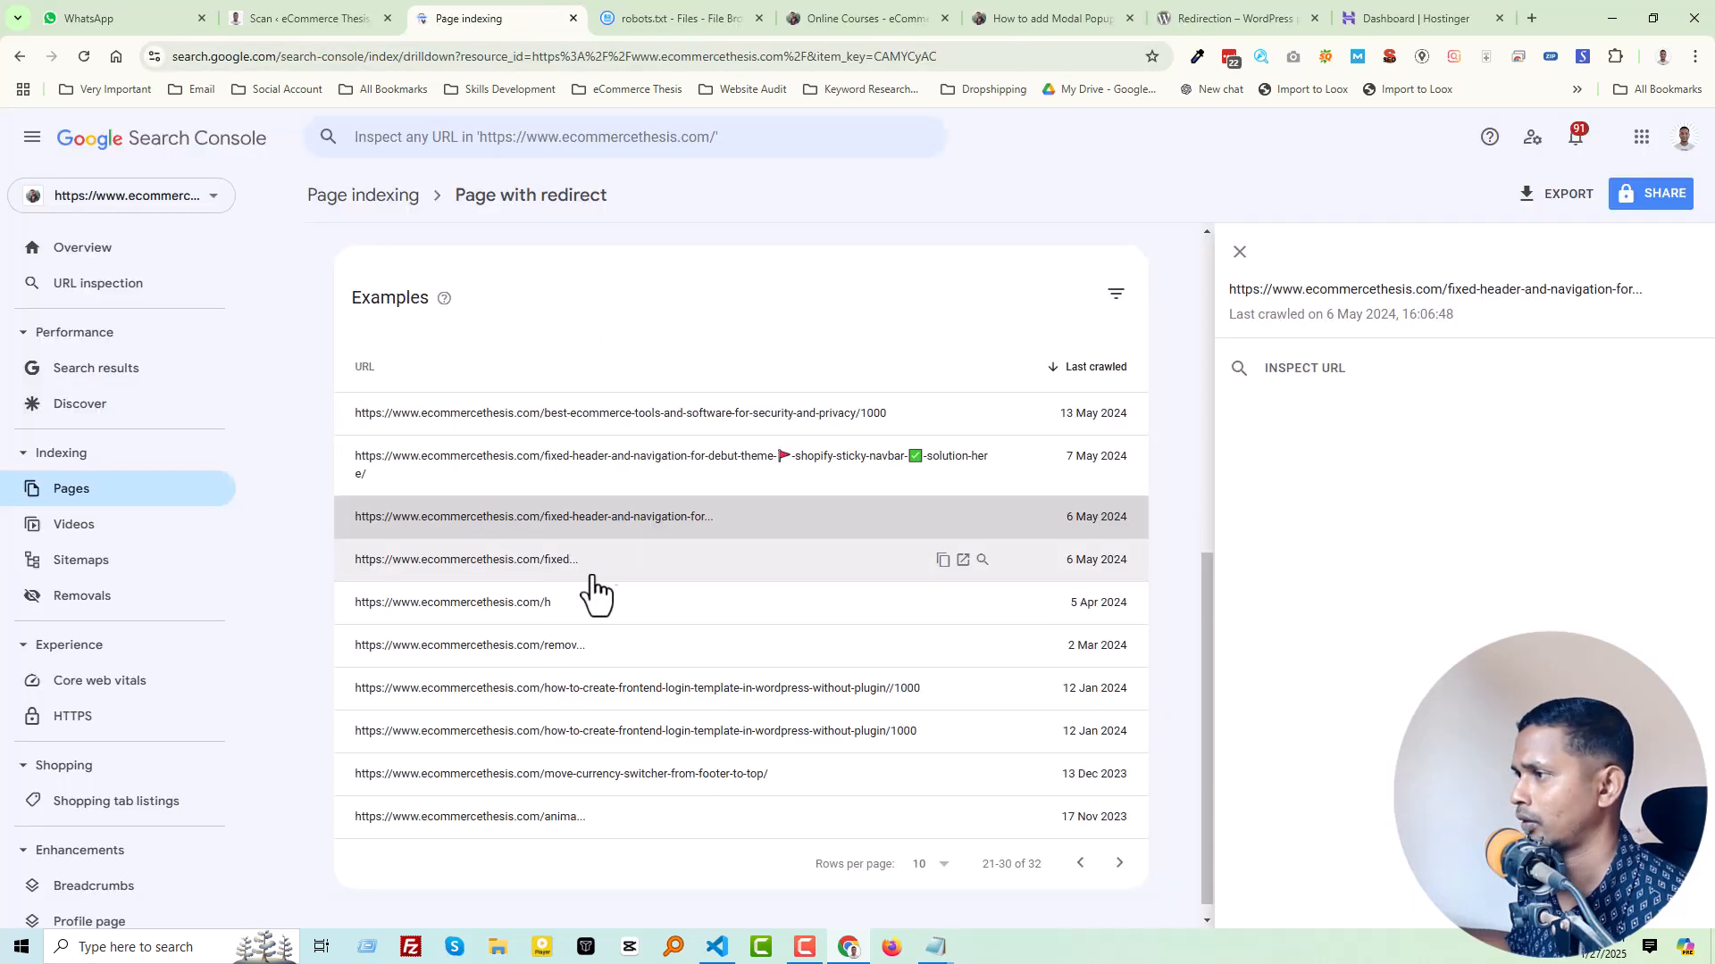
left_click(666, 566)
left_click(942, 560)
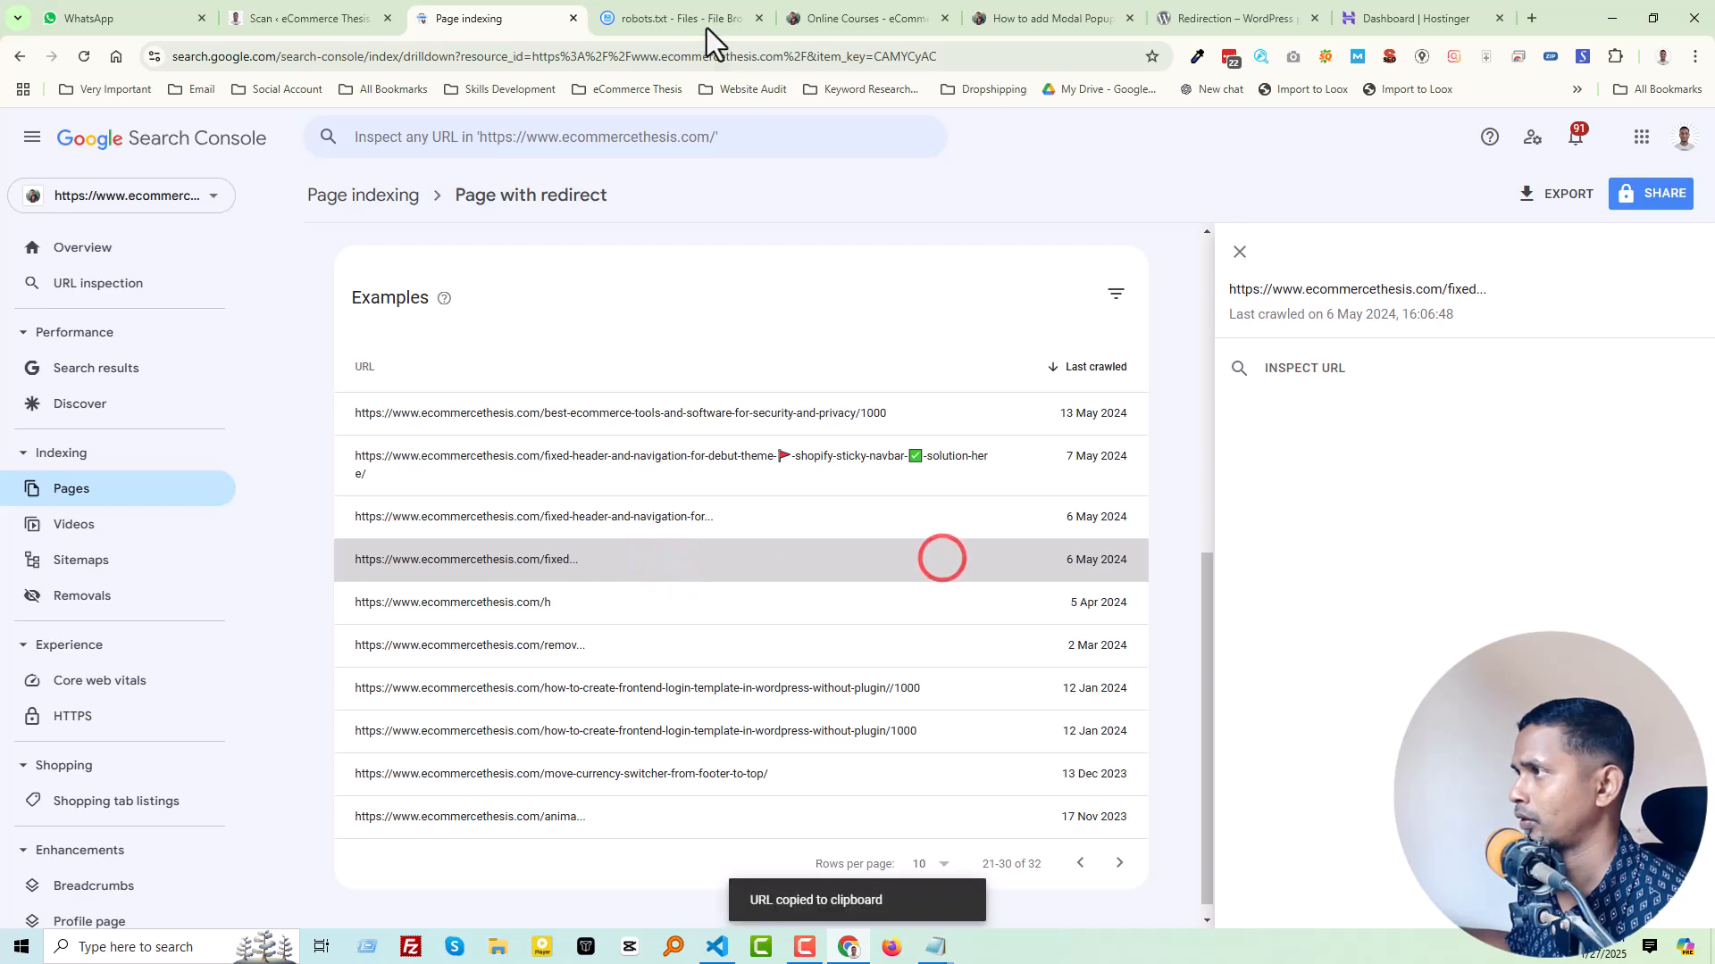
left_click(677, 16)
left_click(155, 588)
key("ctrl+v")
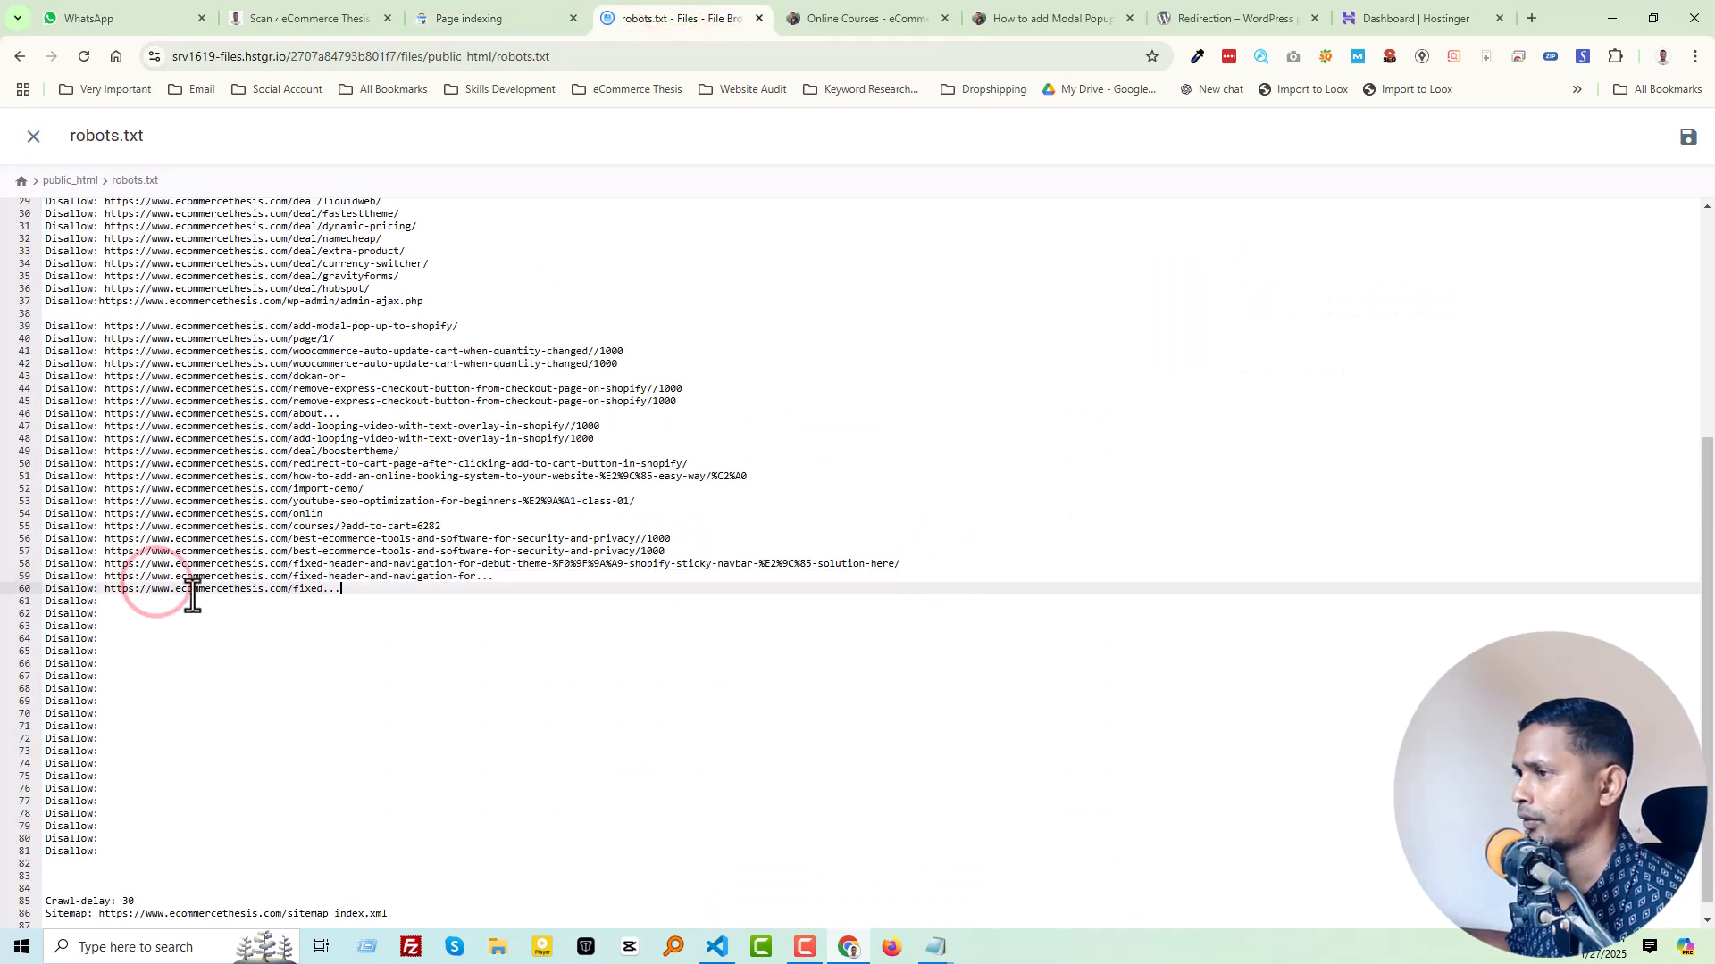
Step: Copy the ecommercethesis.com/h URL from the Search Console examples into the "Disallow:" entry on line 61 of robots.txt
left_click(498, 4)
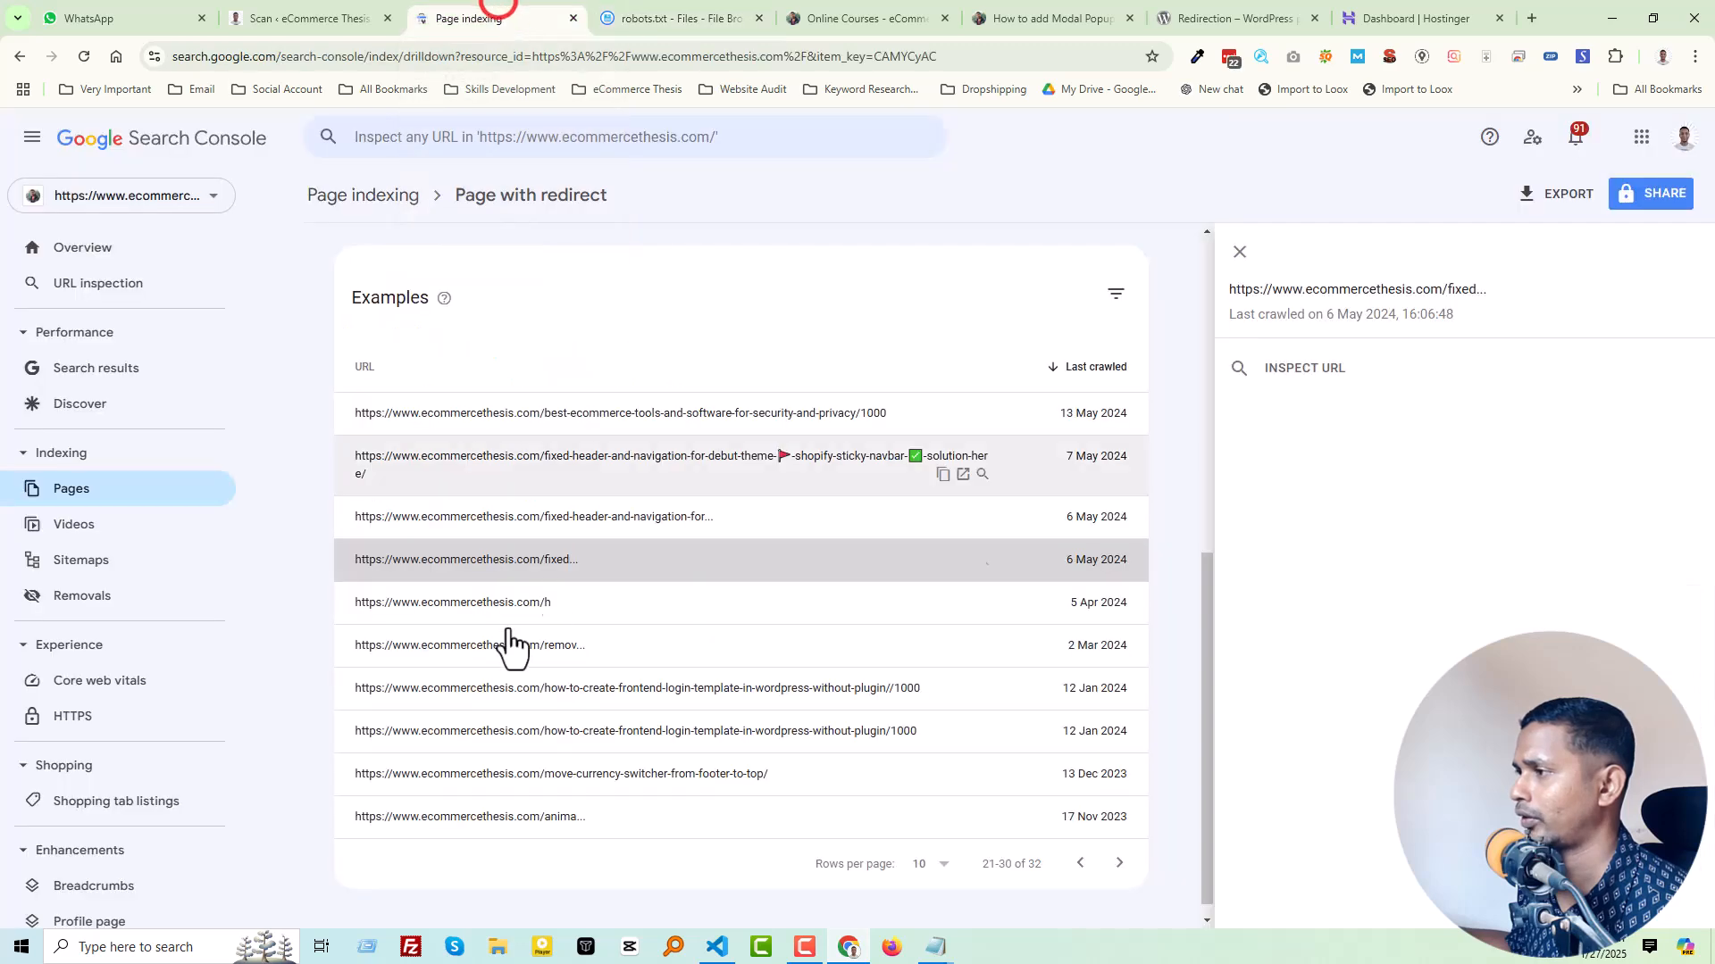
left_click(840, 614)
left_click(943, 603)
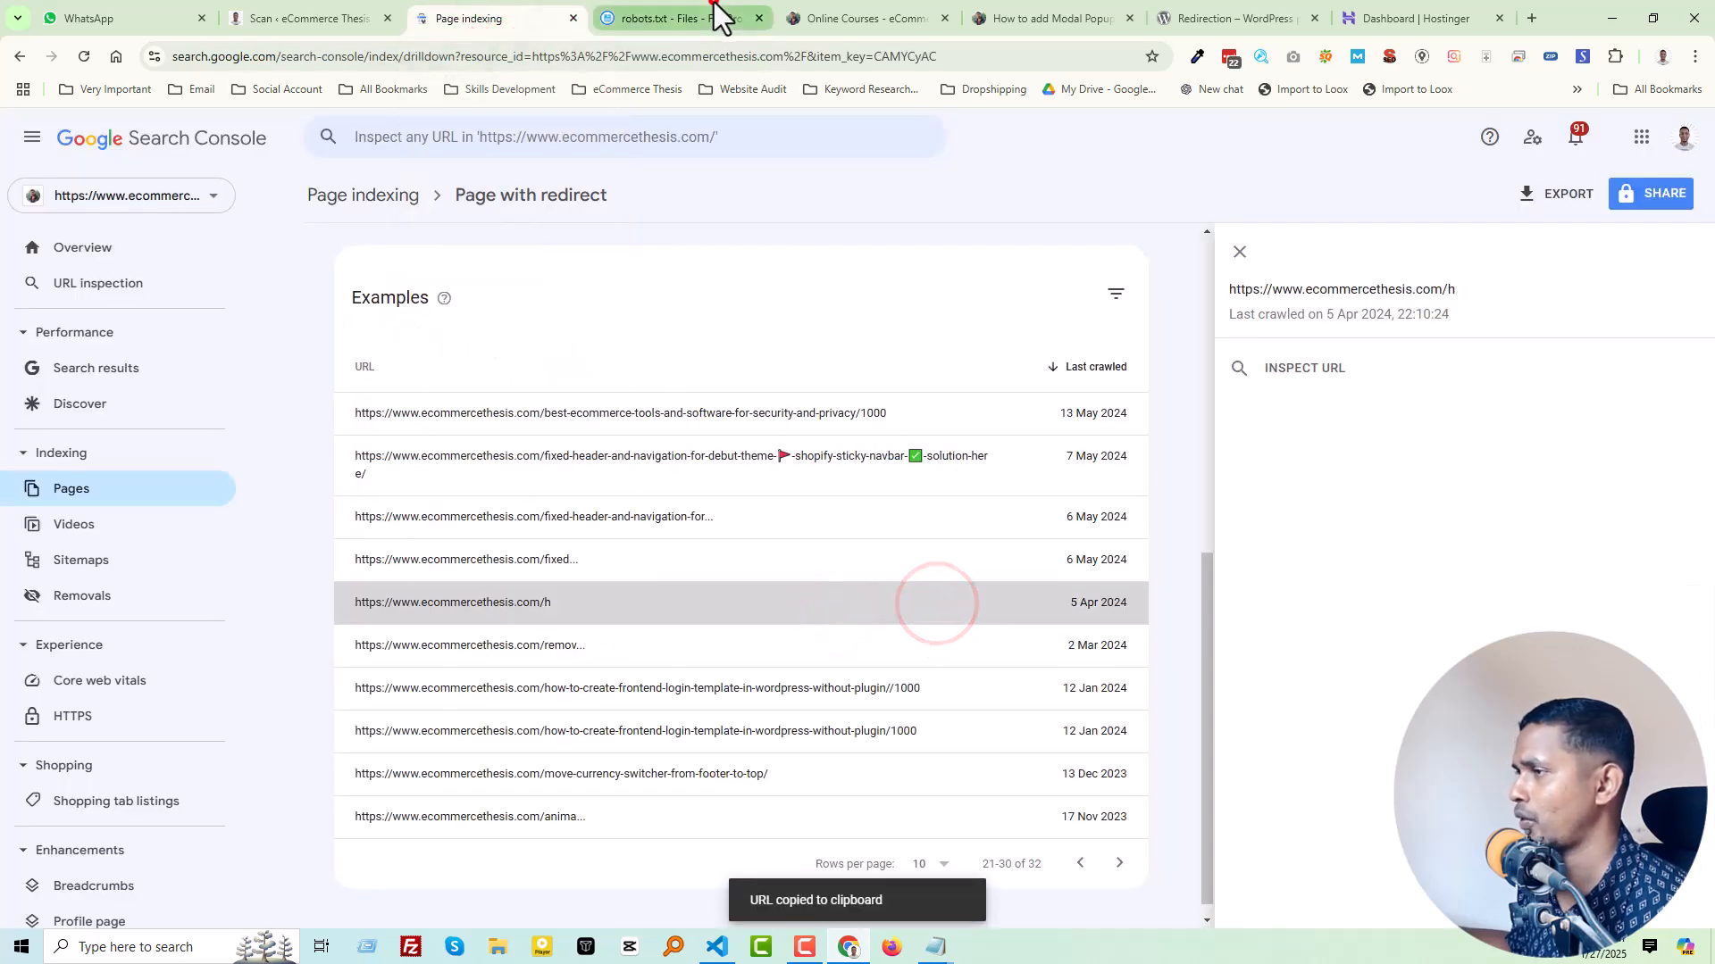
left_click(718, 16)
left_click(181, 597)
key("ctrl+v")
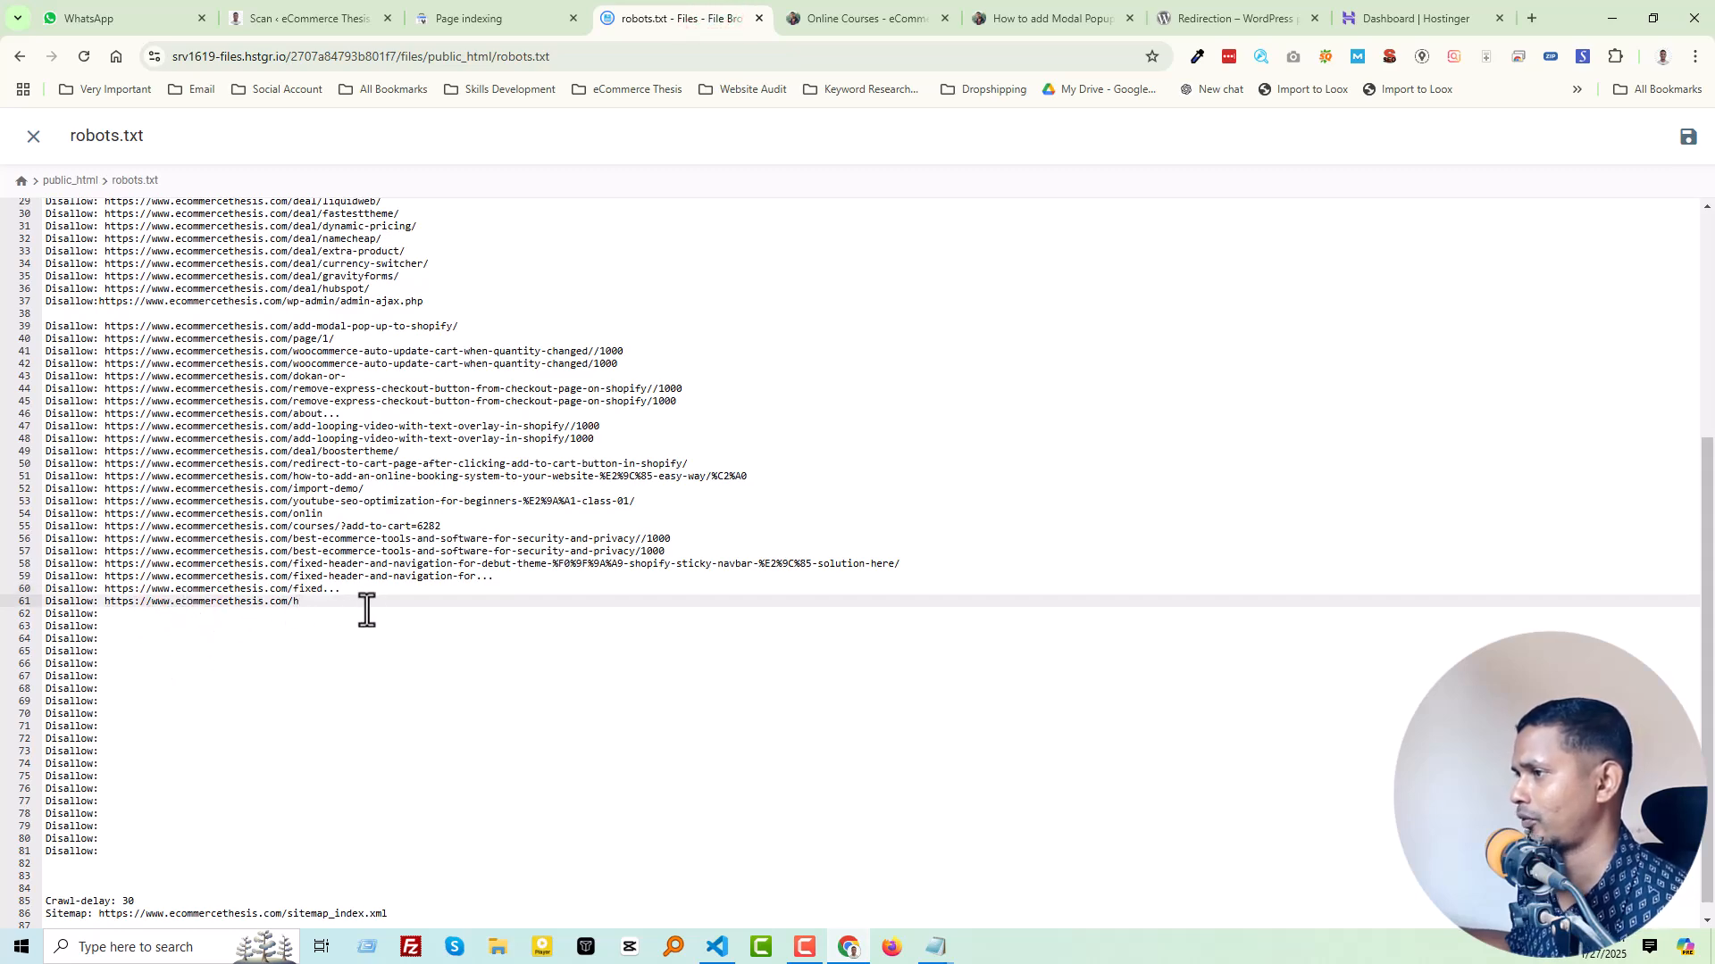
Step: Copy the "remov..." URL from the Search Console examples into the "Disallow:" entry on line 62 of robots.txt
left_click(472, 10)
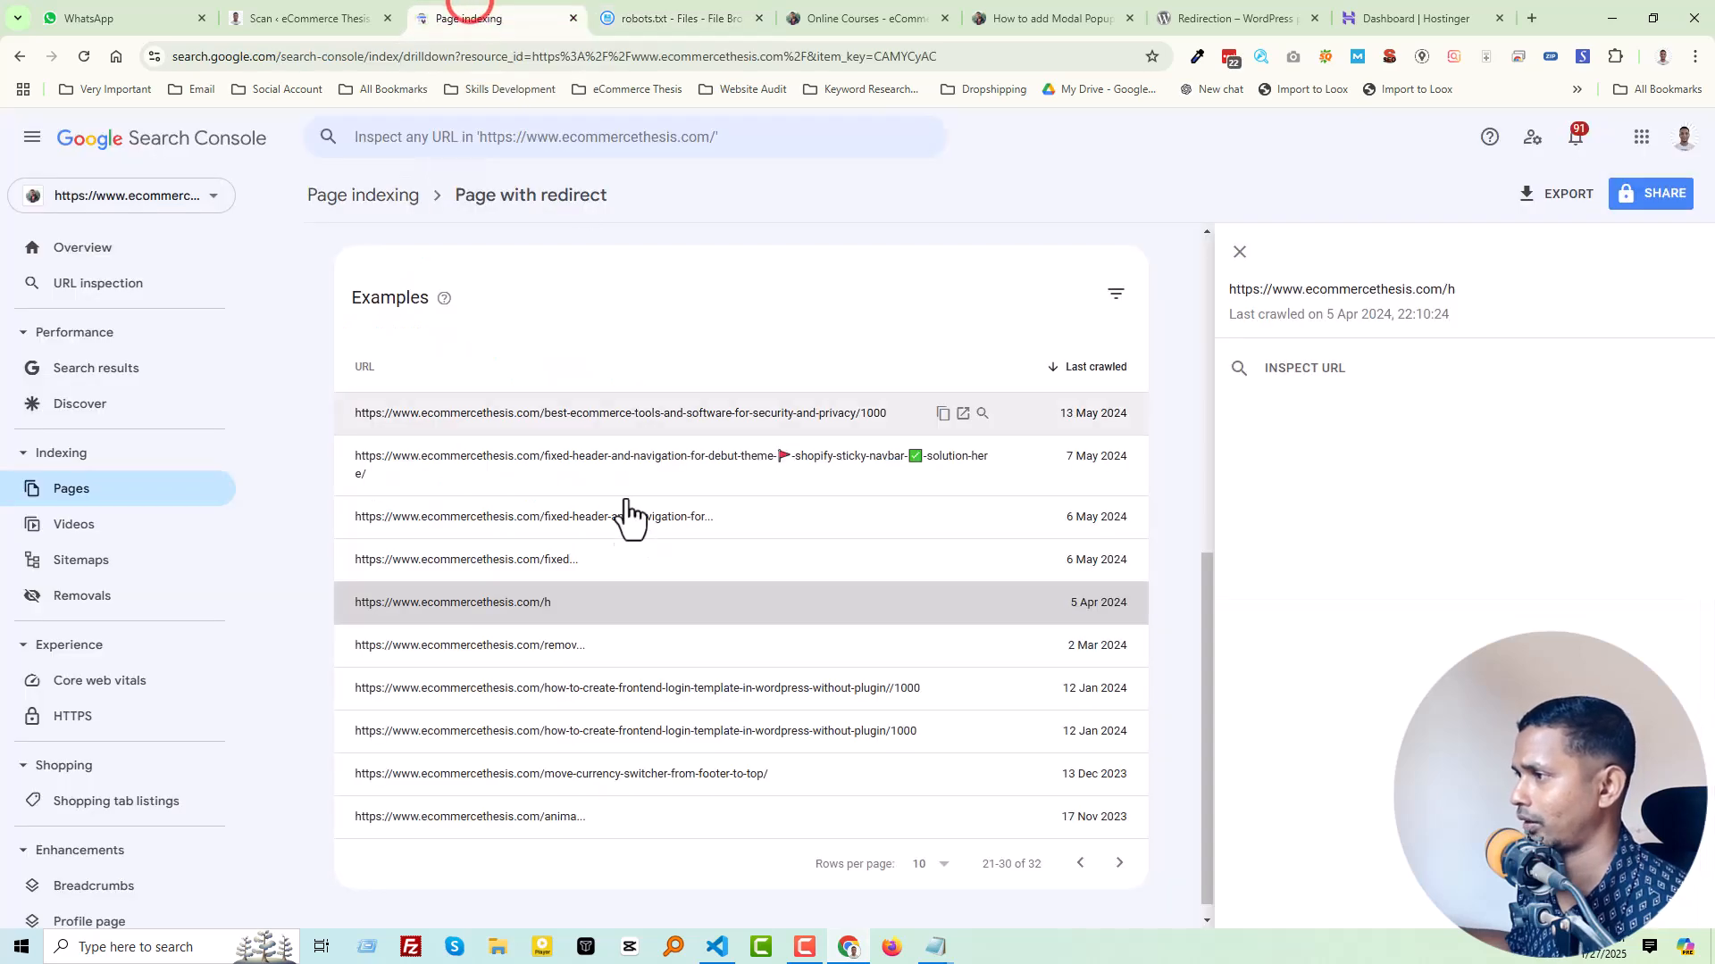
left_click(943, 647)
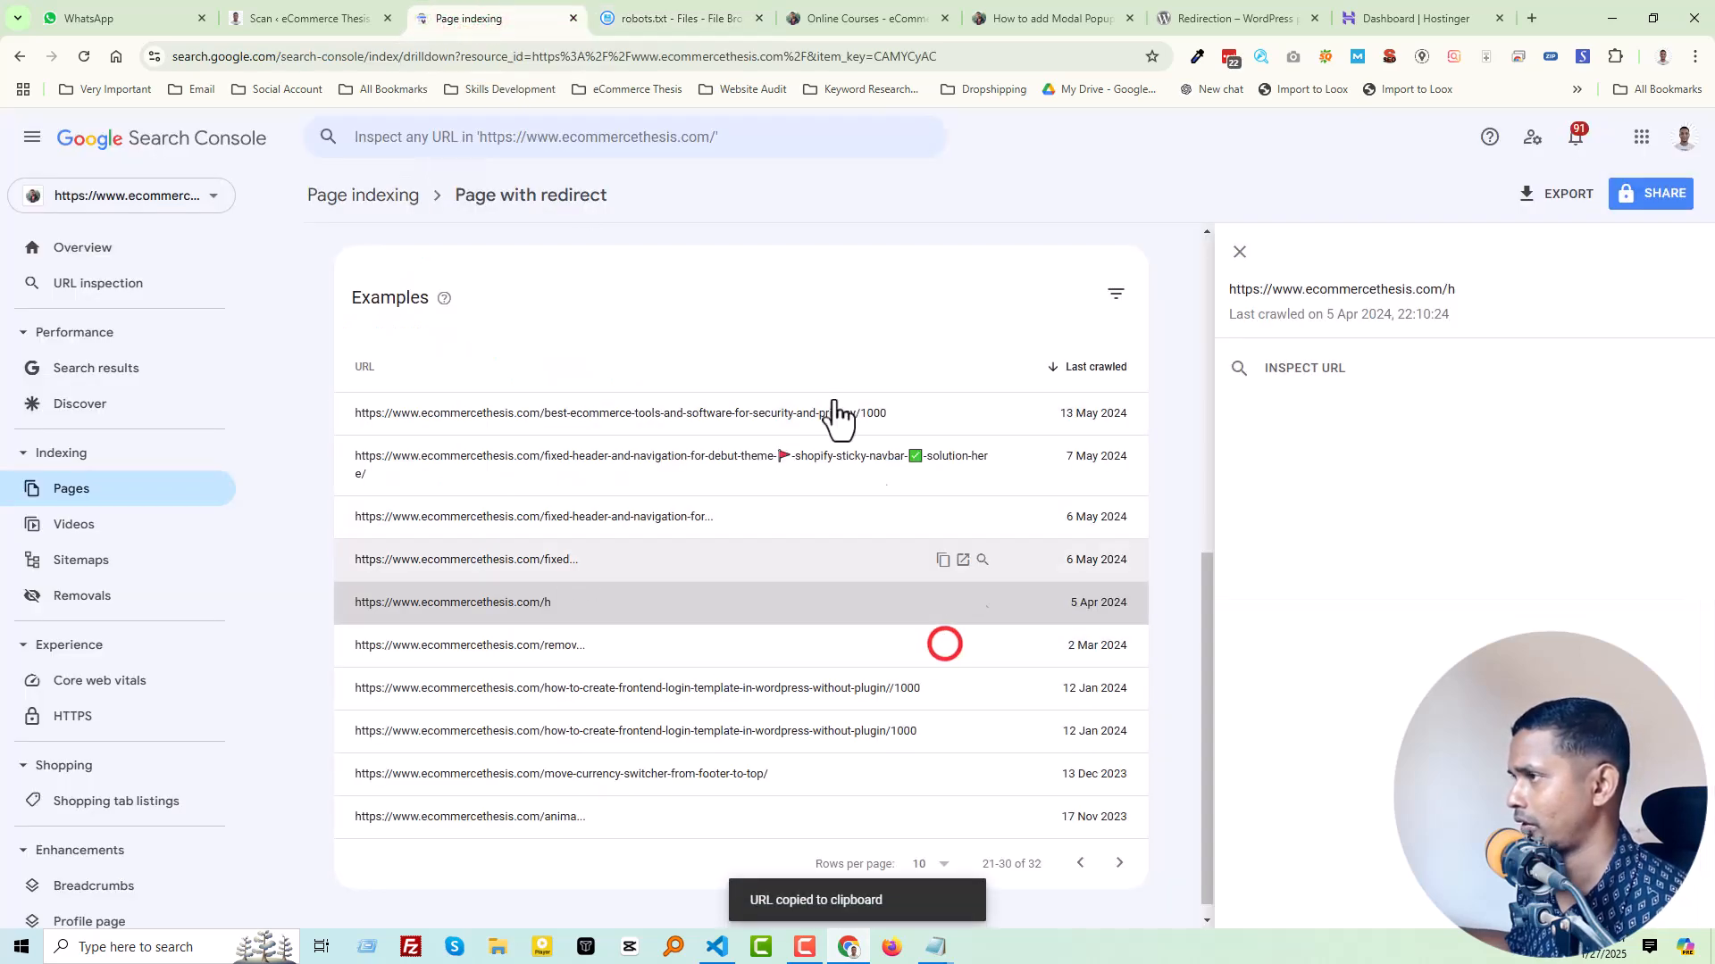
left_click(623, 13)
left_click(144, 616)
key("ctrl+v")
Step: Copy the how-to-create-frontend-login-template-in-wordpress-without-plugin//1000 URL into the "Disallow:" entry on line 63 of robots.txt
left_click(501, 12)
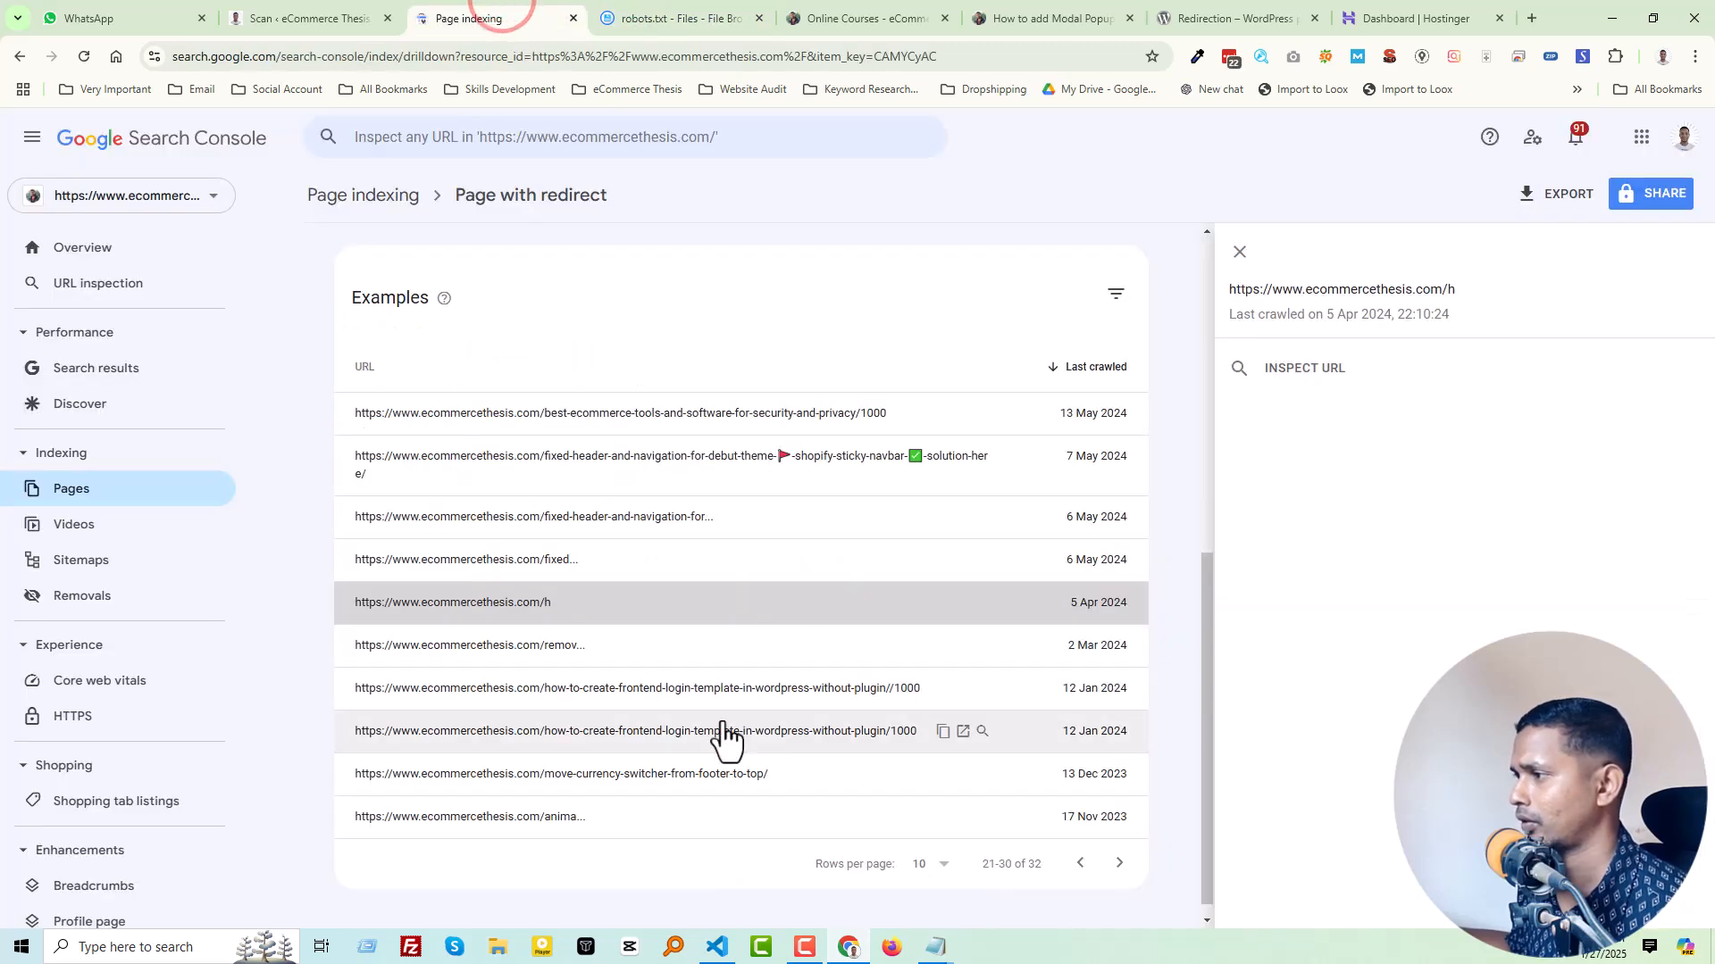
left_click(756, 689)
left_click(943, 689)
left_click(622, 15)
left_click(166, 635)
left_click(174, 626)
key("ctrl+v")
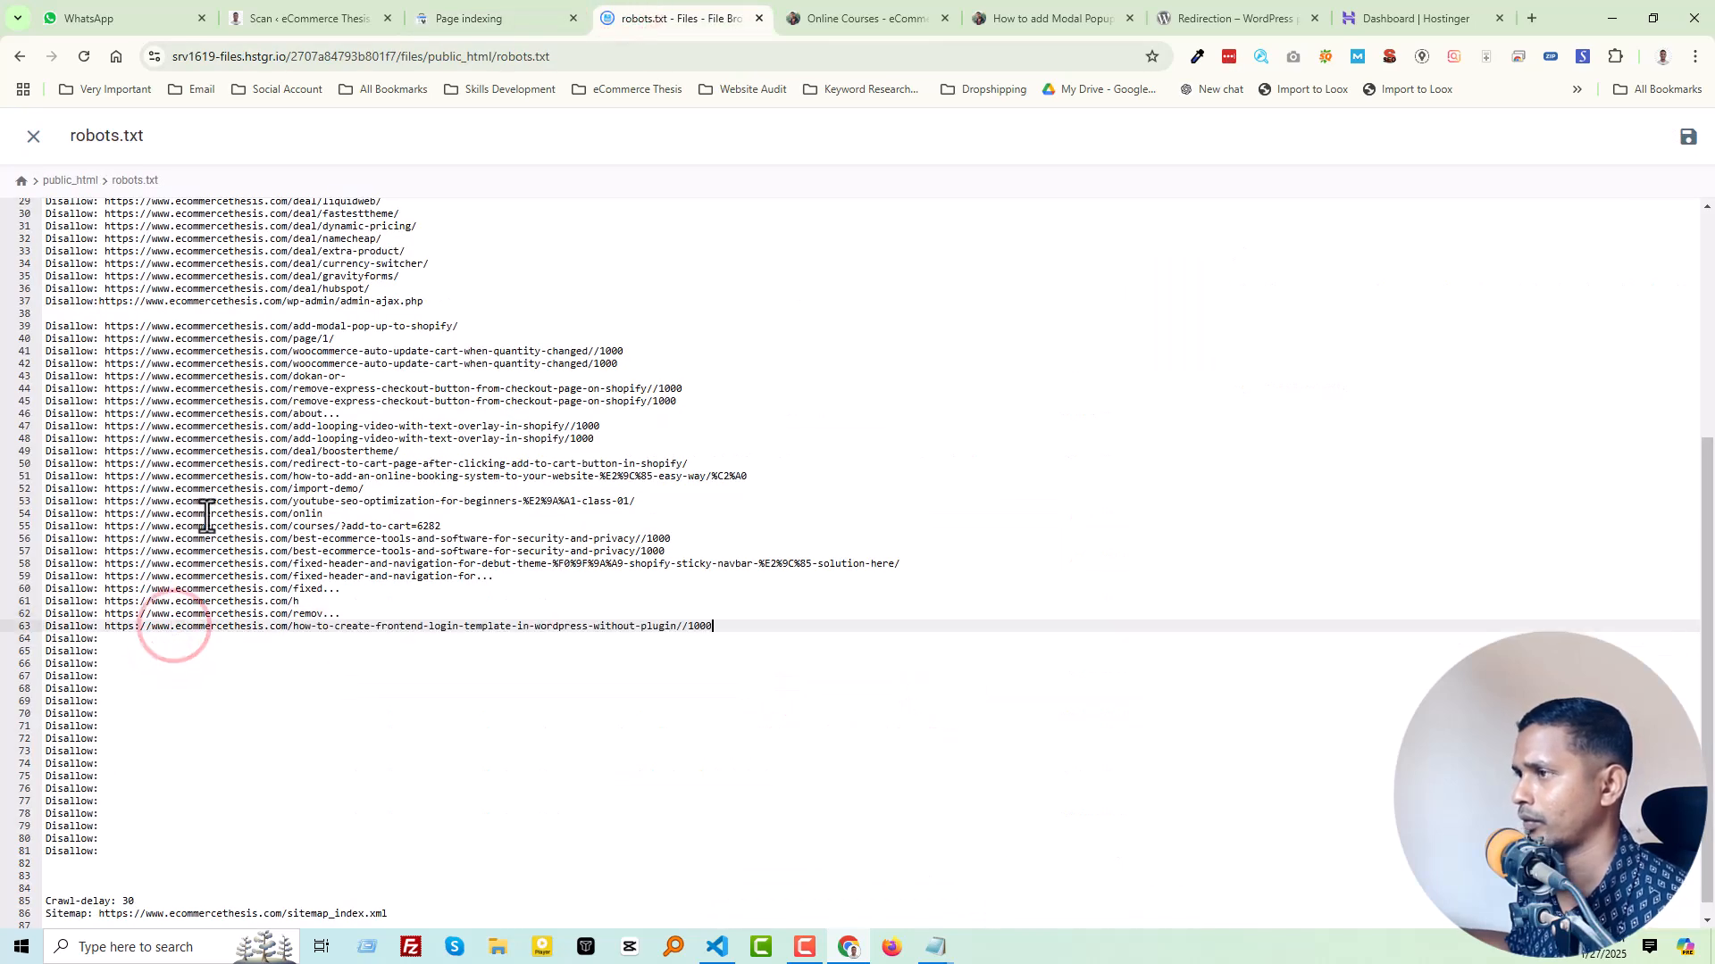
Step: Copy the how-to-create-frontend-login-template-in-wordpress-without-plugin/1000 URL, with the single slash, into the "Disallow:" entry on line 64 of robots.txt
left_click(489, 14)
left_click(943, 731)
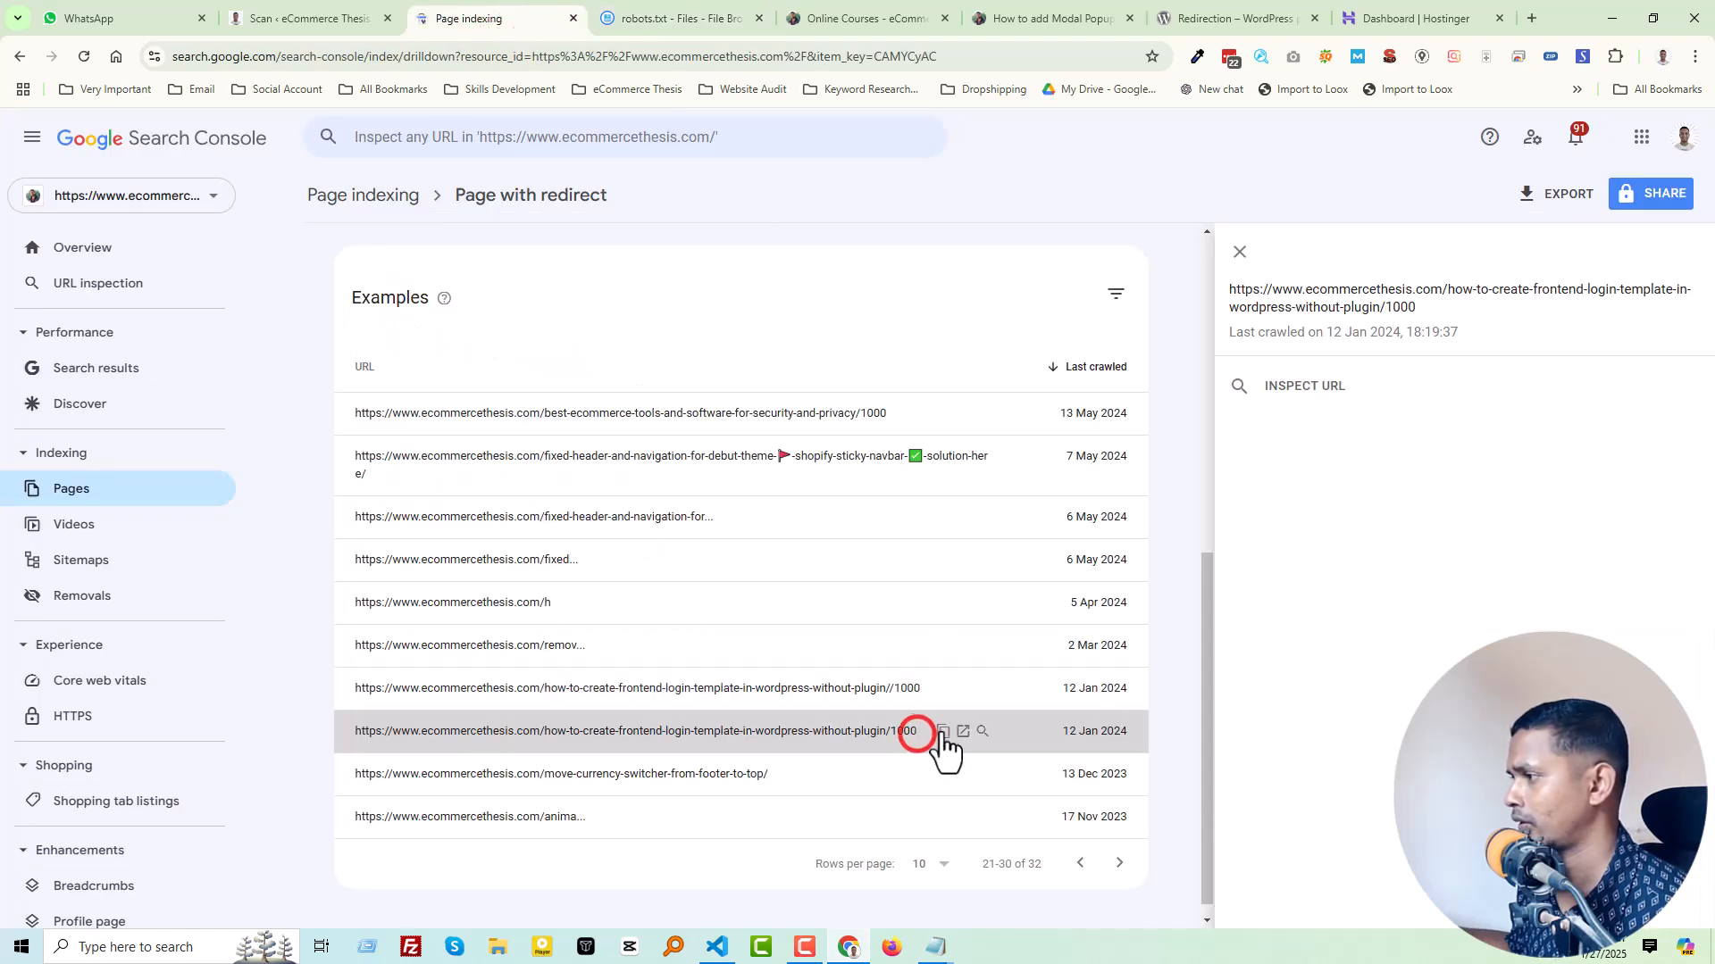
left_click(656, 15)
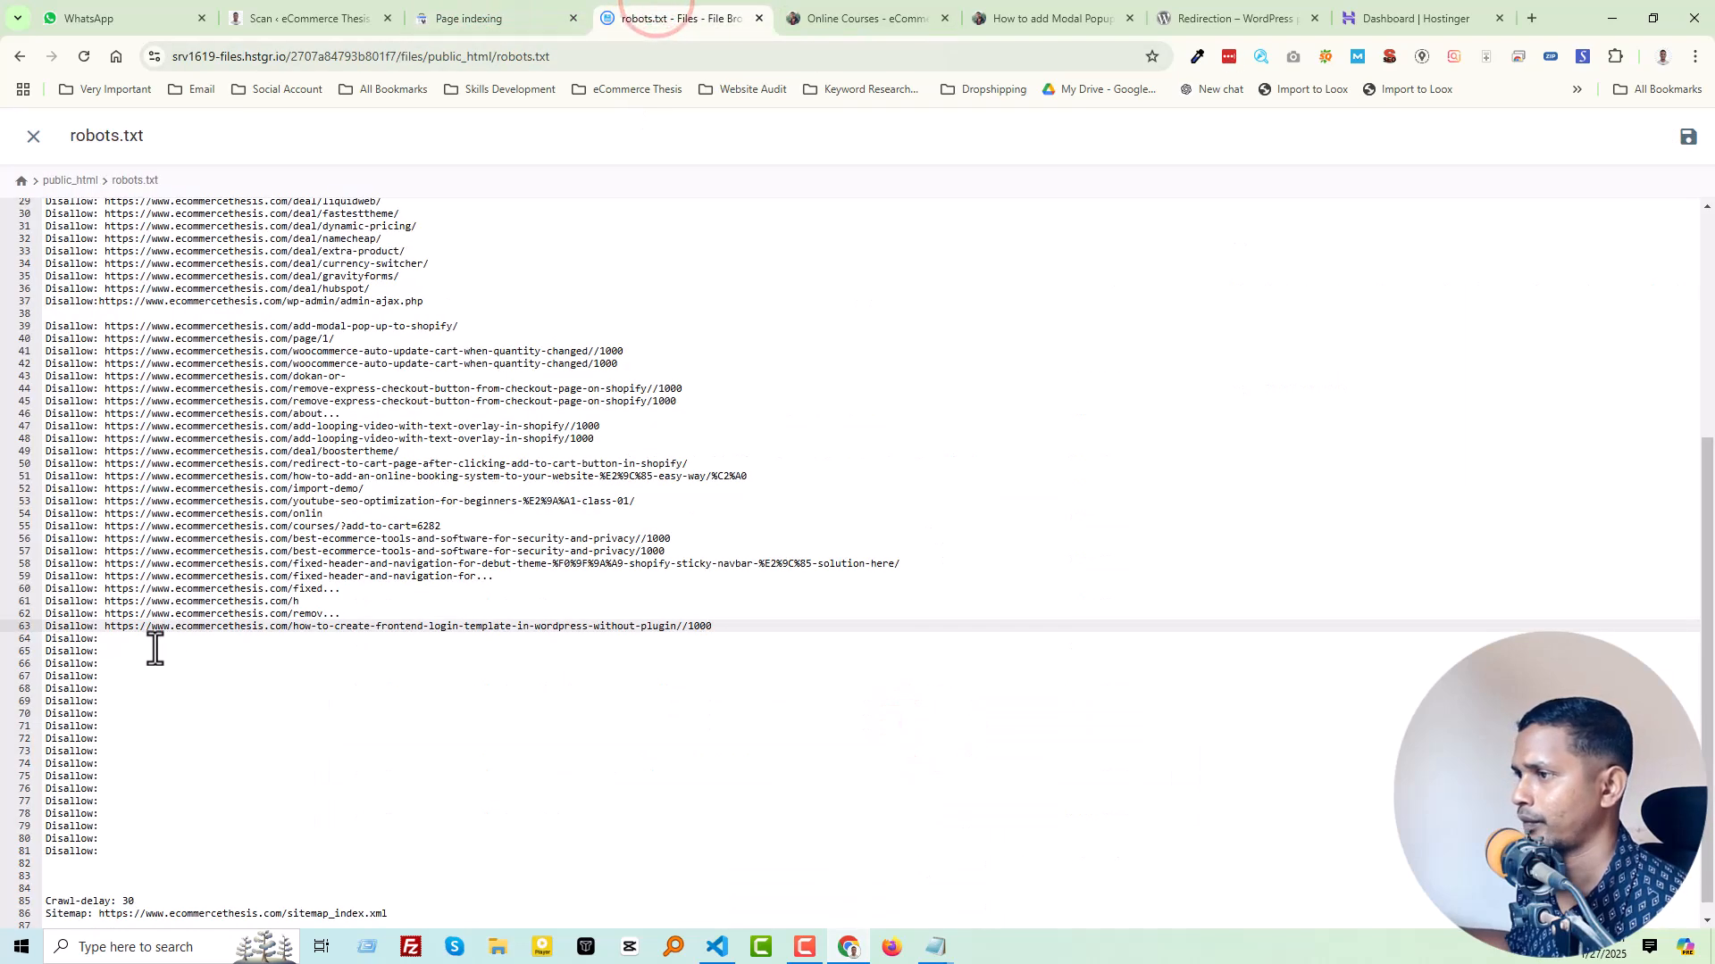
left_click(157, 640)
key("ctrl+v")
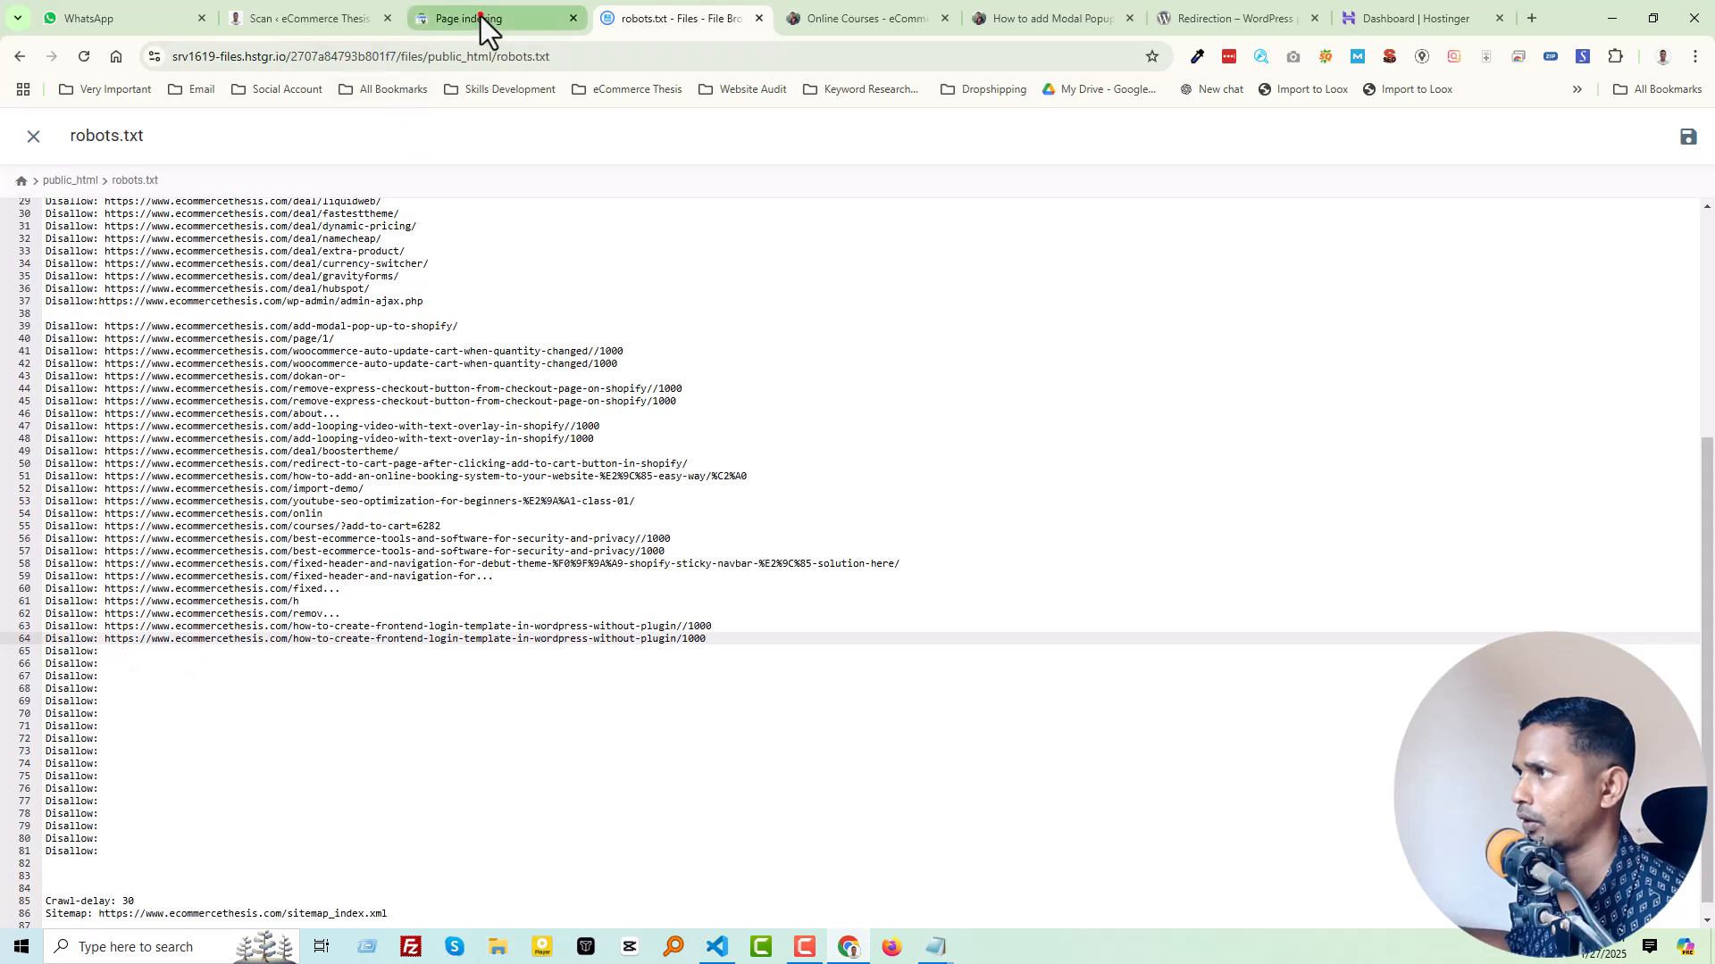
Step: Copy the move-currency-switcher-from-footer-to-top/ URL from the Search Console examples into the "Disallow:" entry on line 65 of robots.txt
left_click(479, 18)
left_click(800, 777)
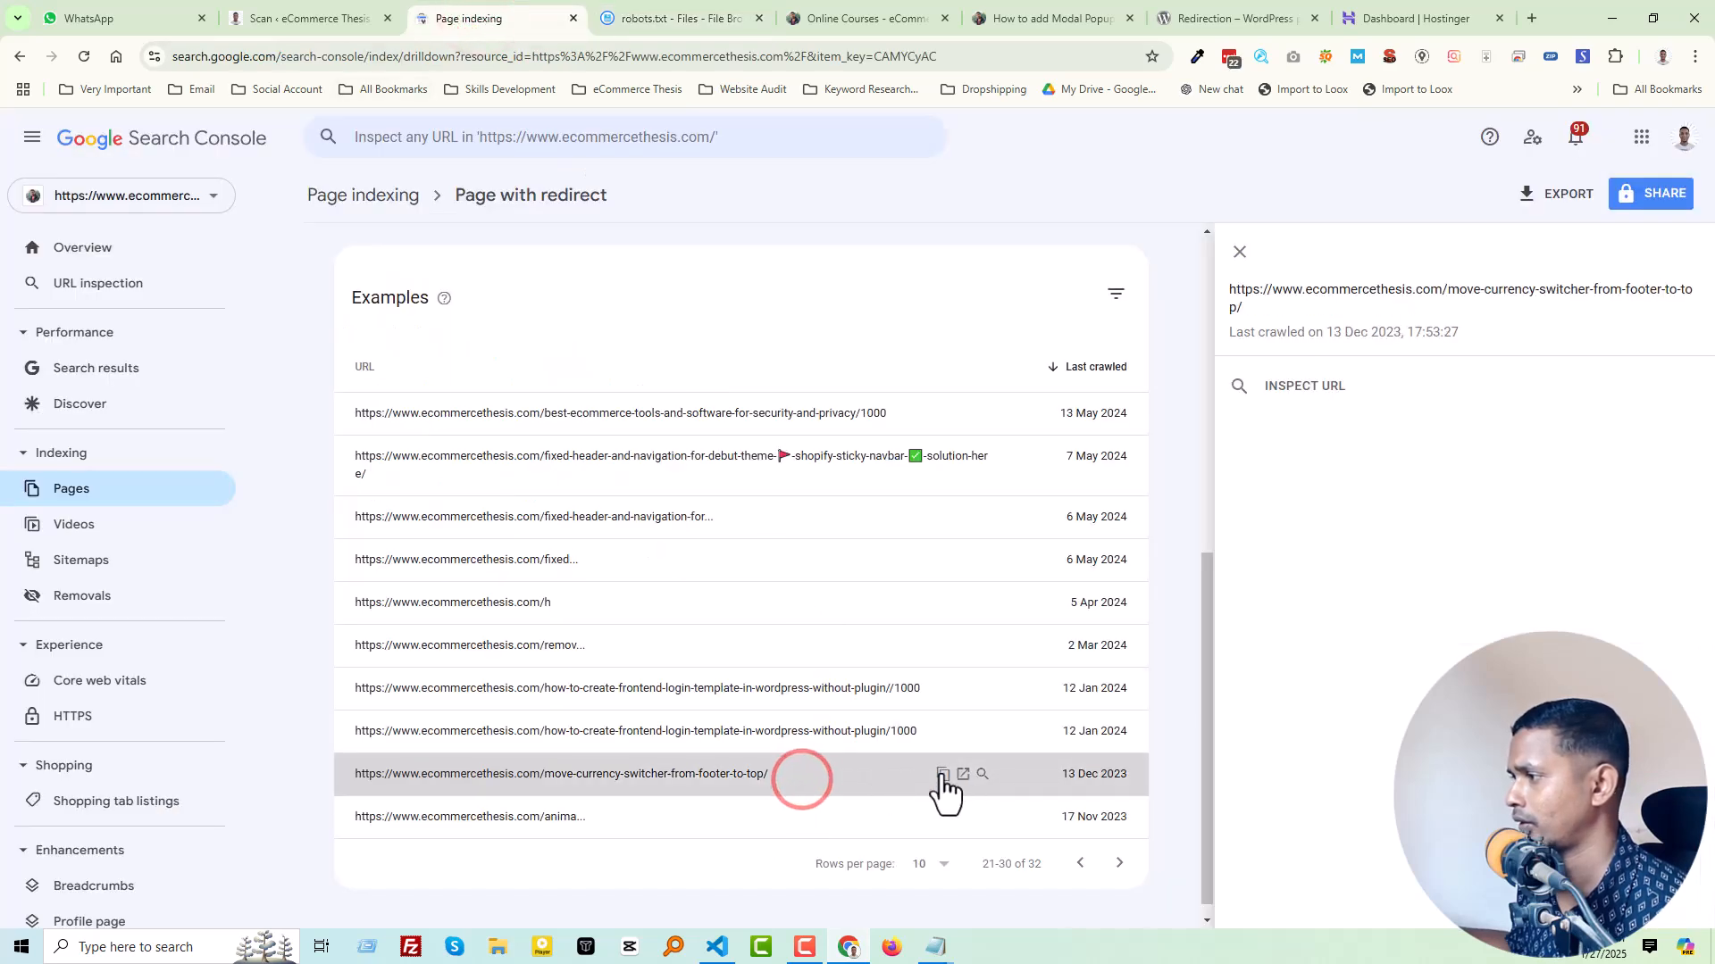
left_click(943, 773)
left_click(700, 13)
left_click(185, 654)
key("ctrl+v")
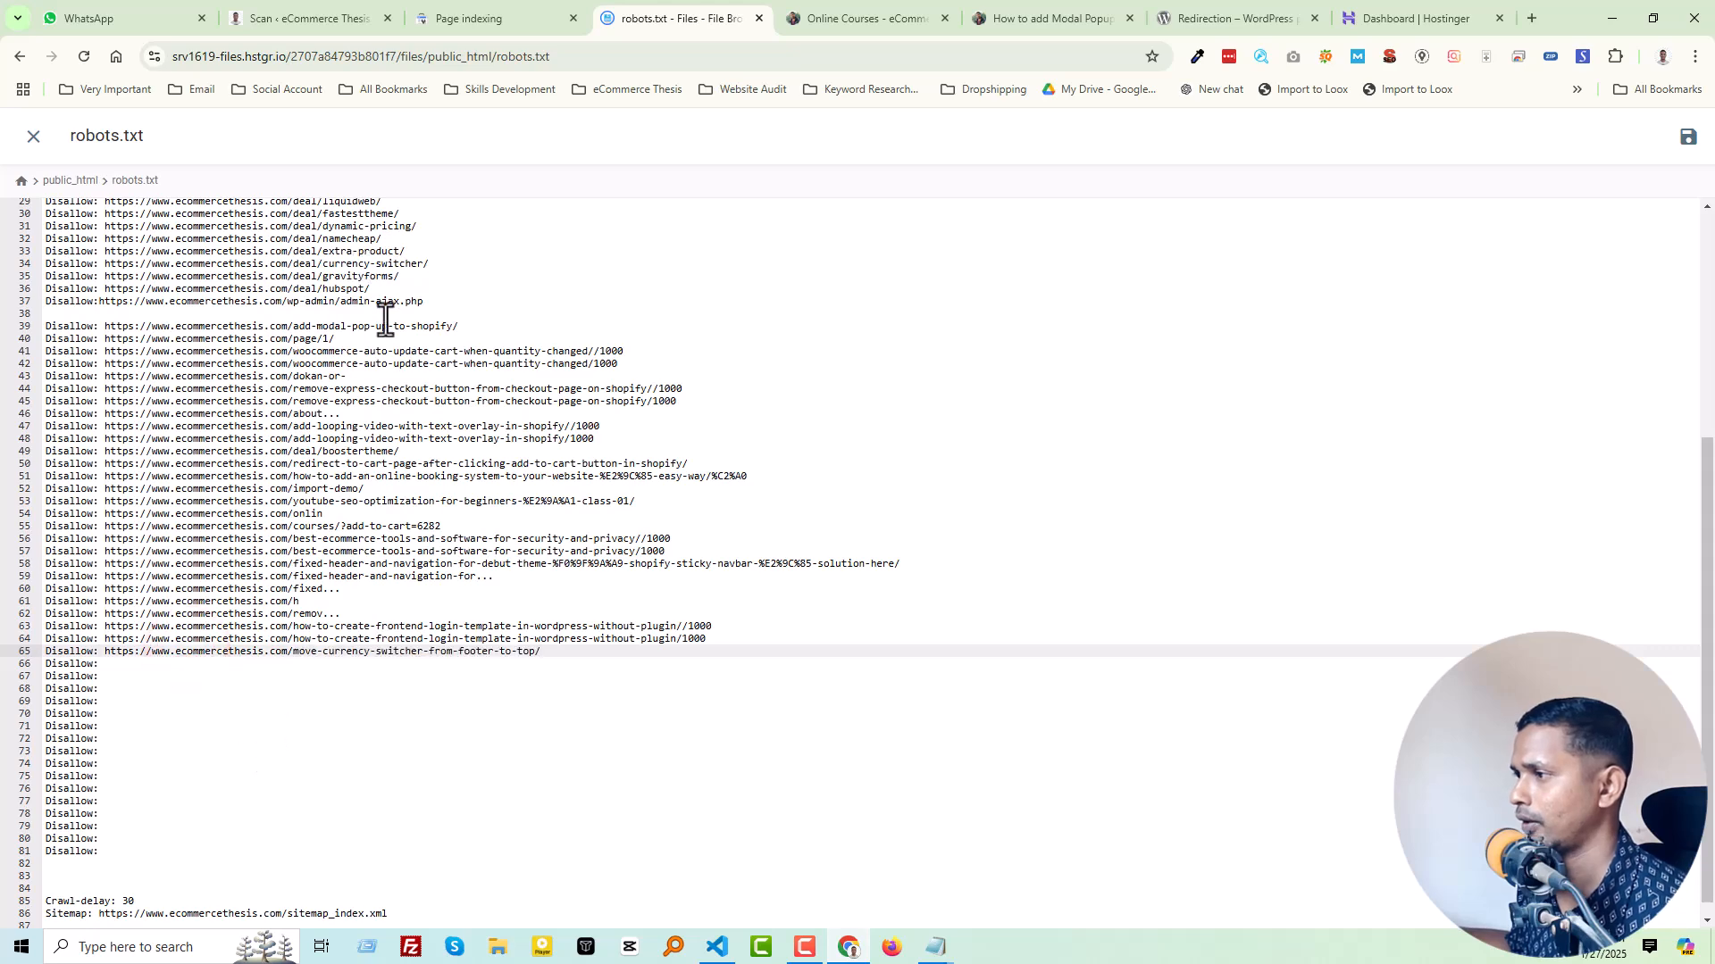
Step: Check where the move-currency-switcher-from-footer-to-top/ example leads, close that page, and undo the URL pasted on line 65 of robots.txt
left_click(486, 13)
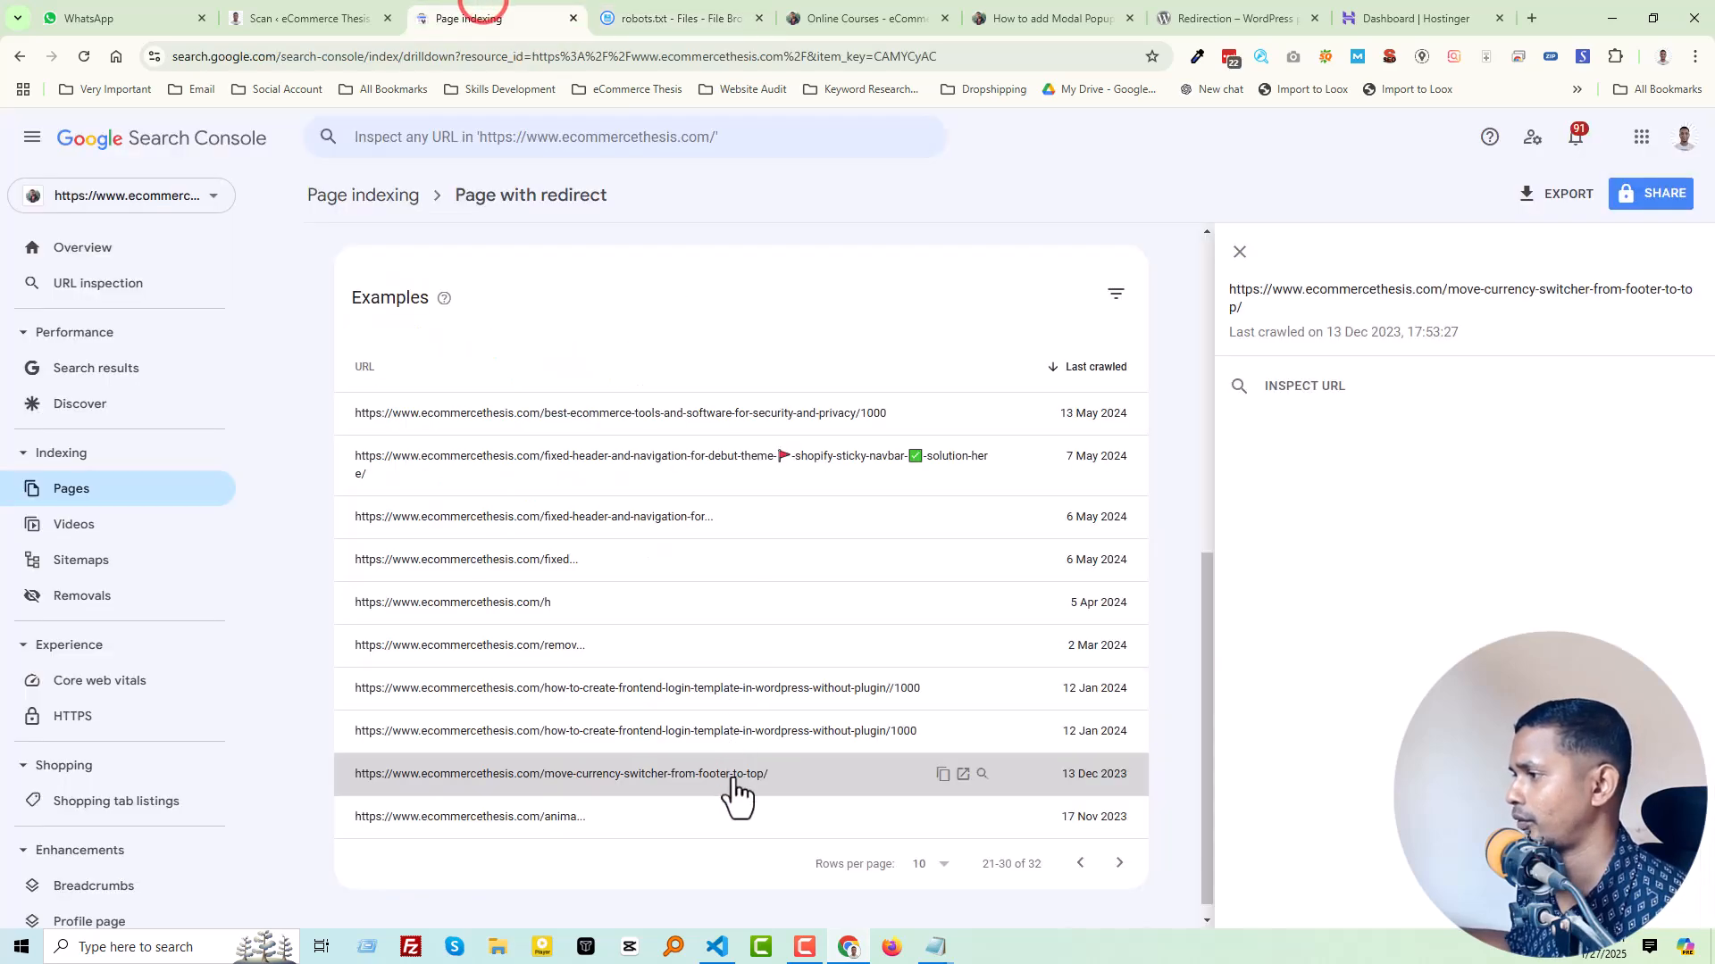
left_click(942, 774)
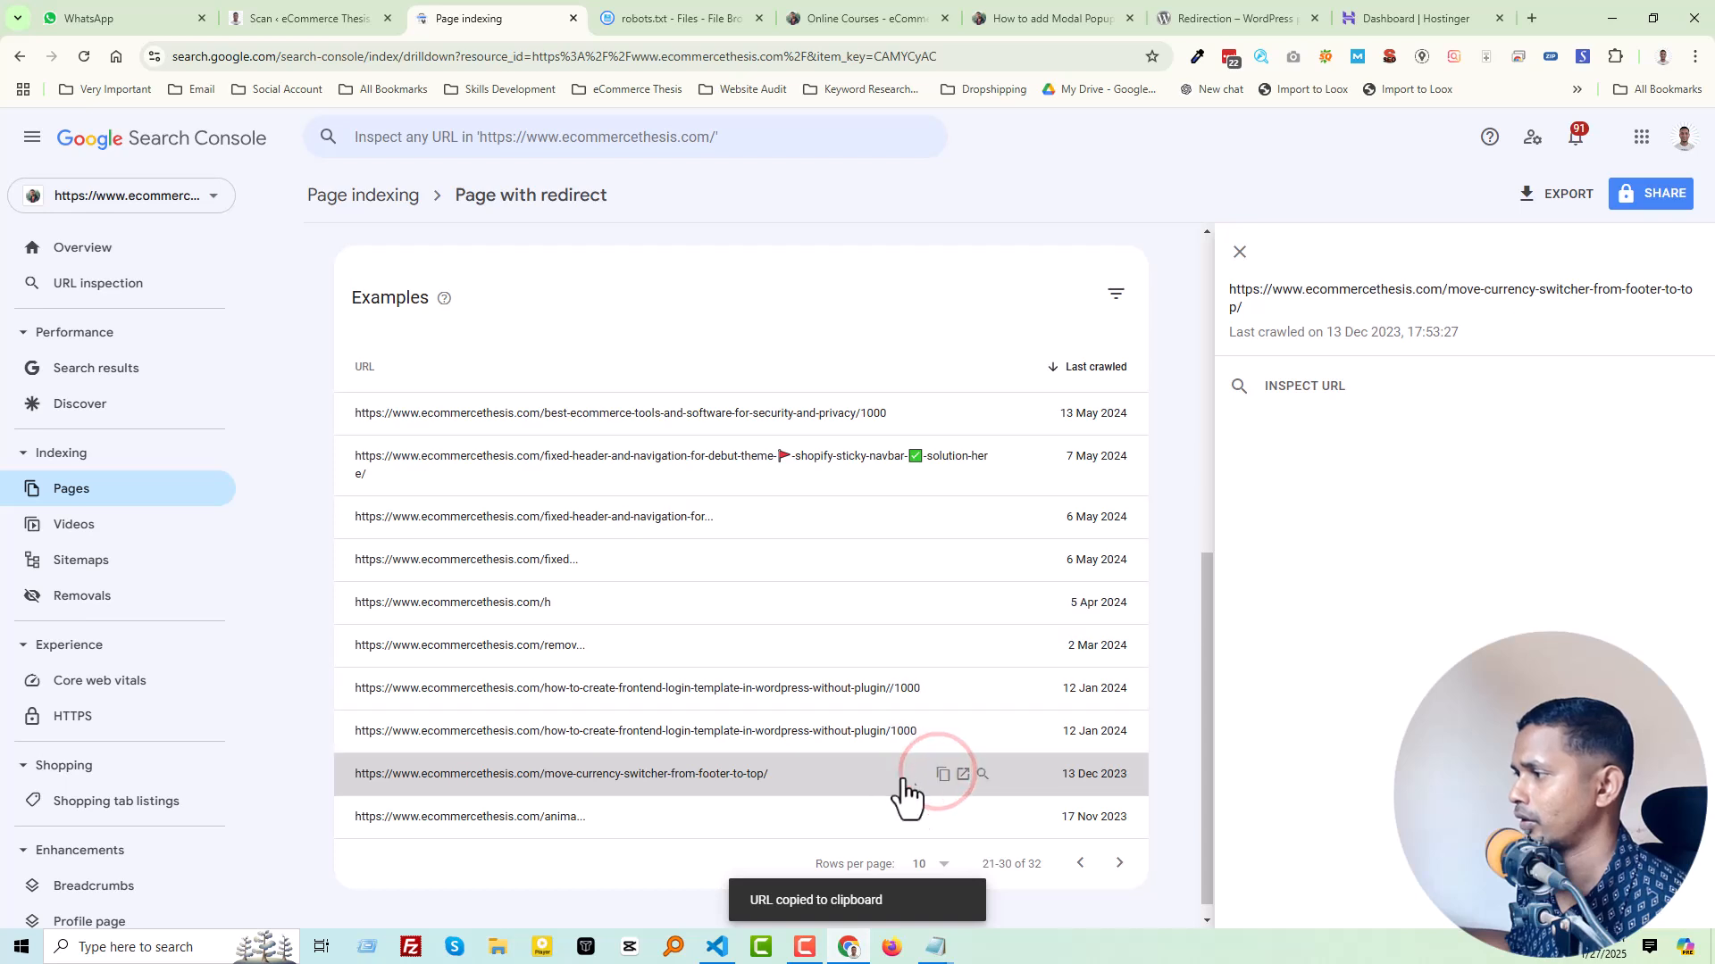
left_click(961, 773)
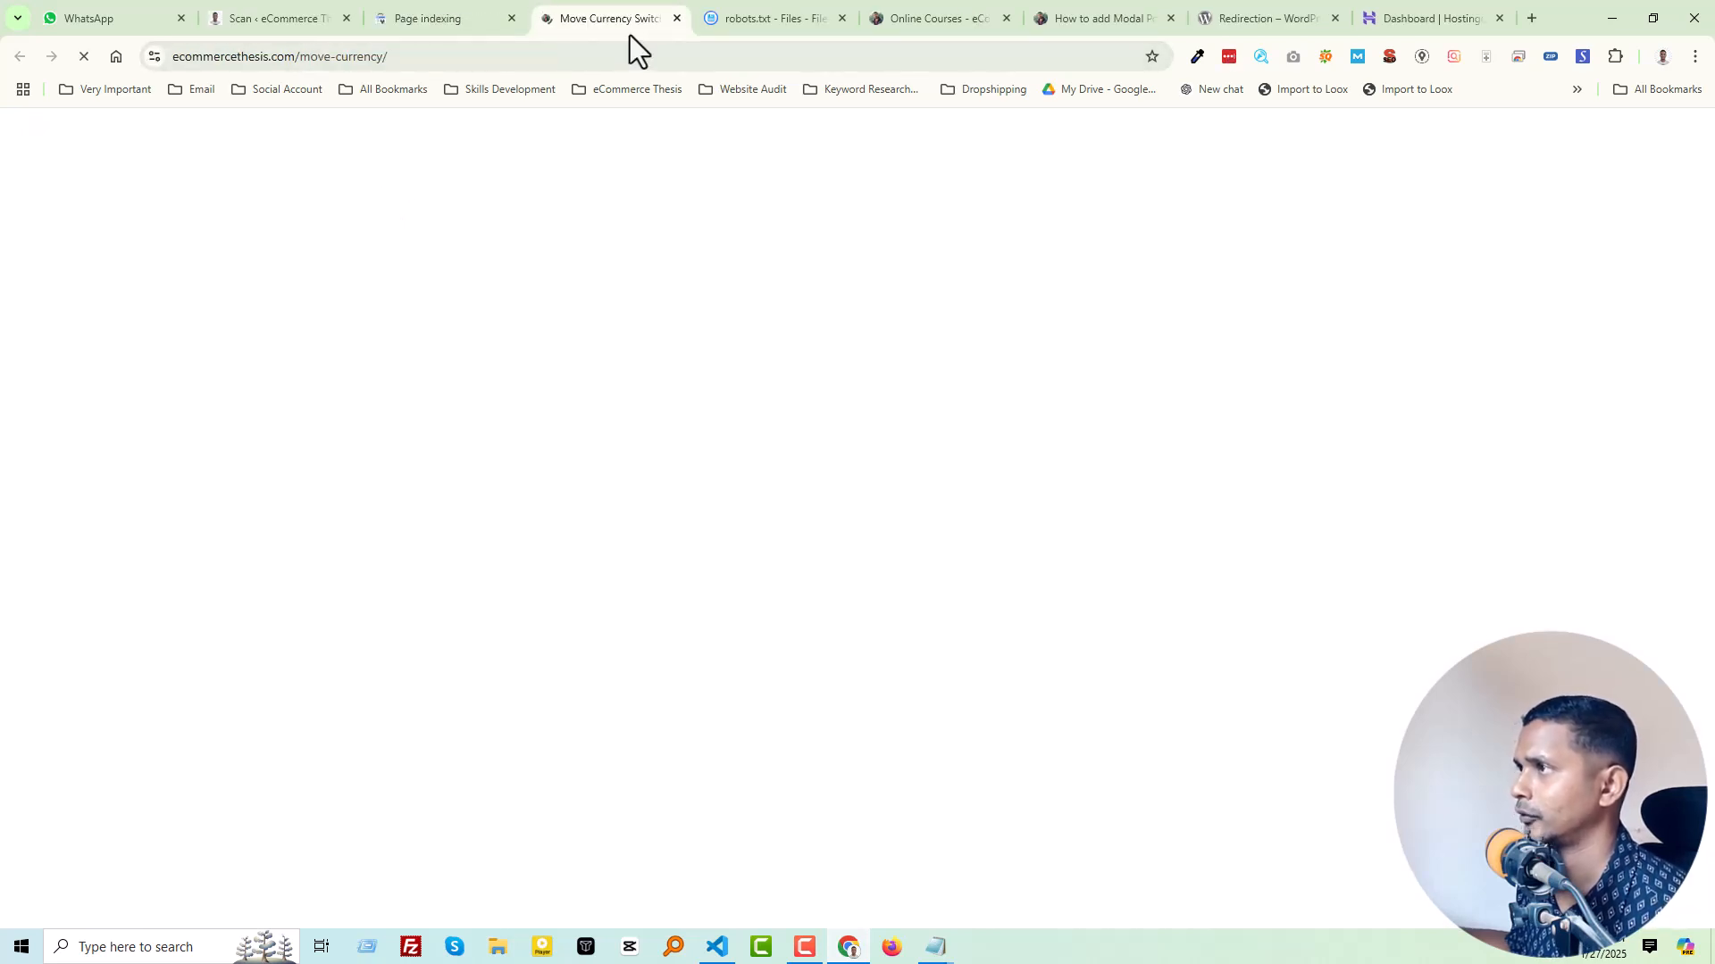
left_click(678, 19)
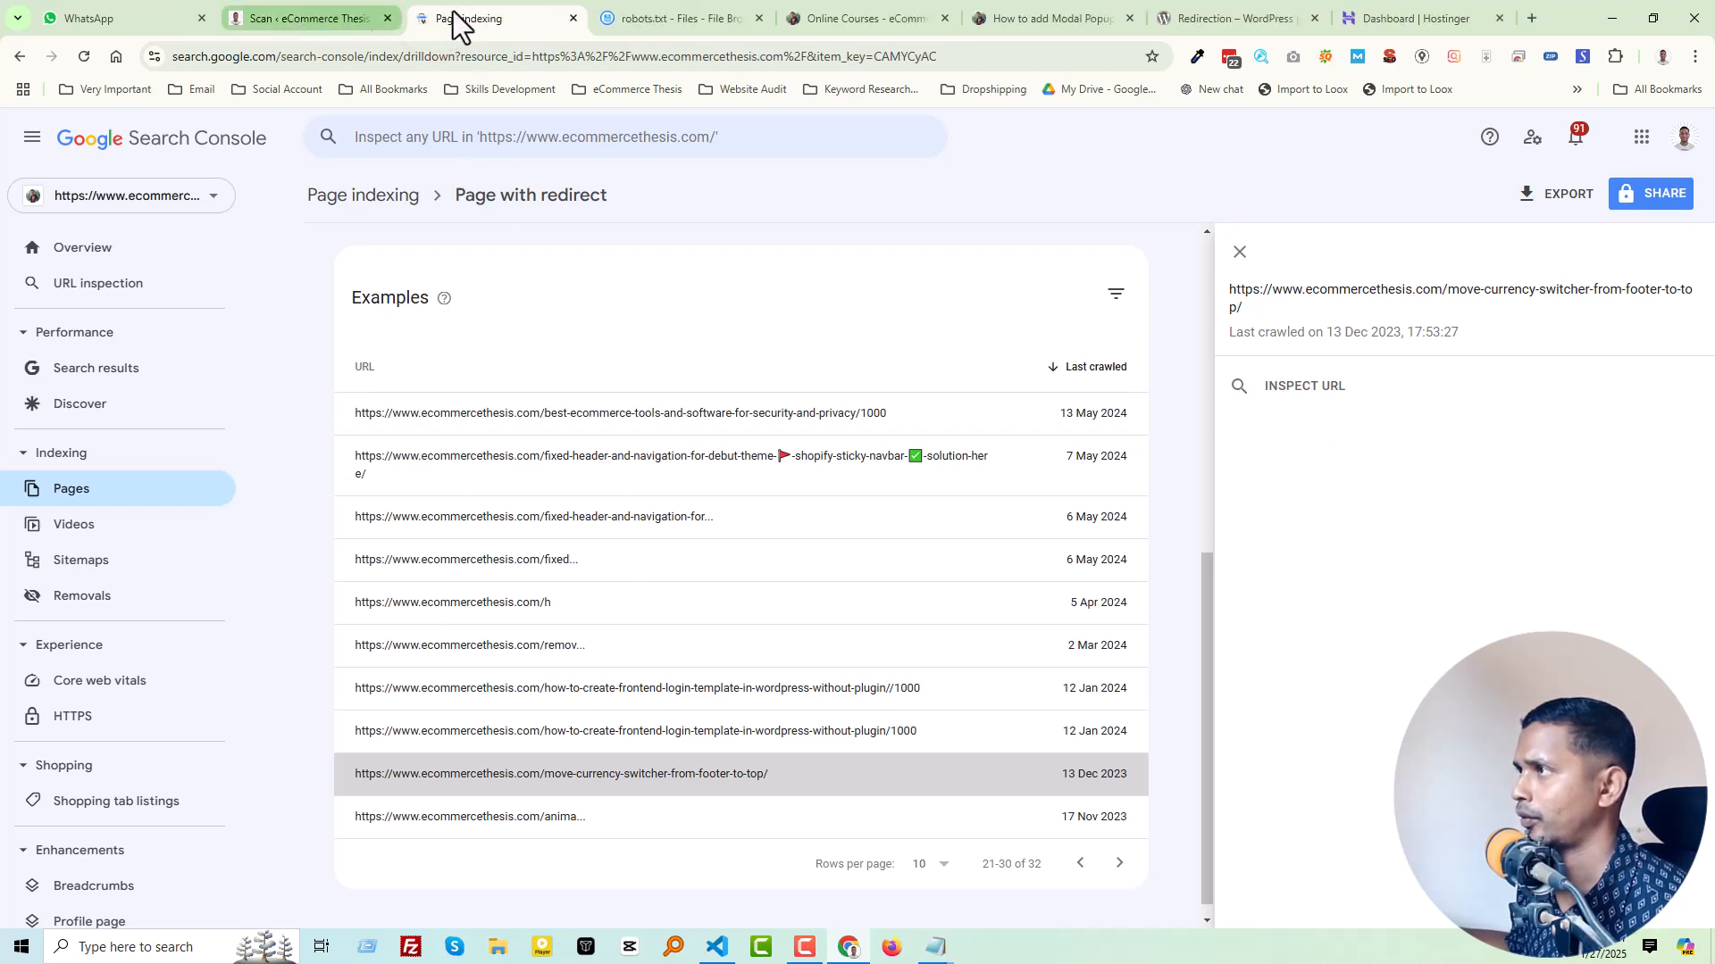
left_click(661, 20)
key("ctrl+z")
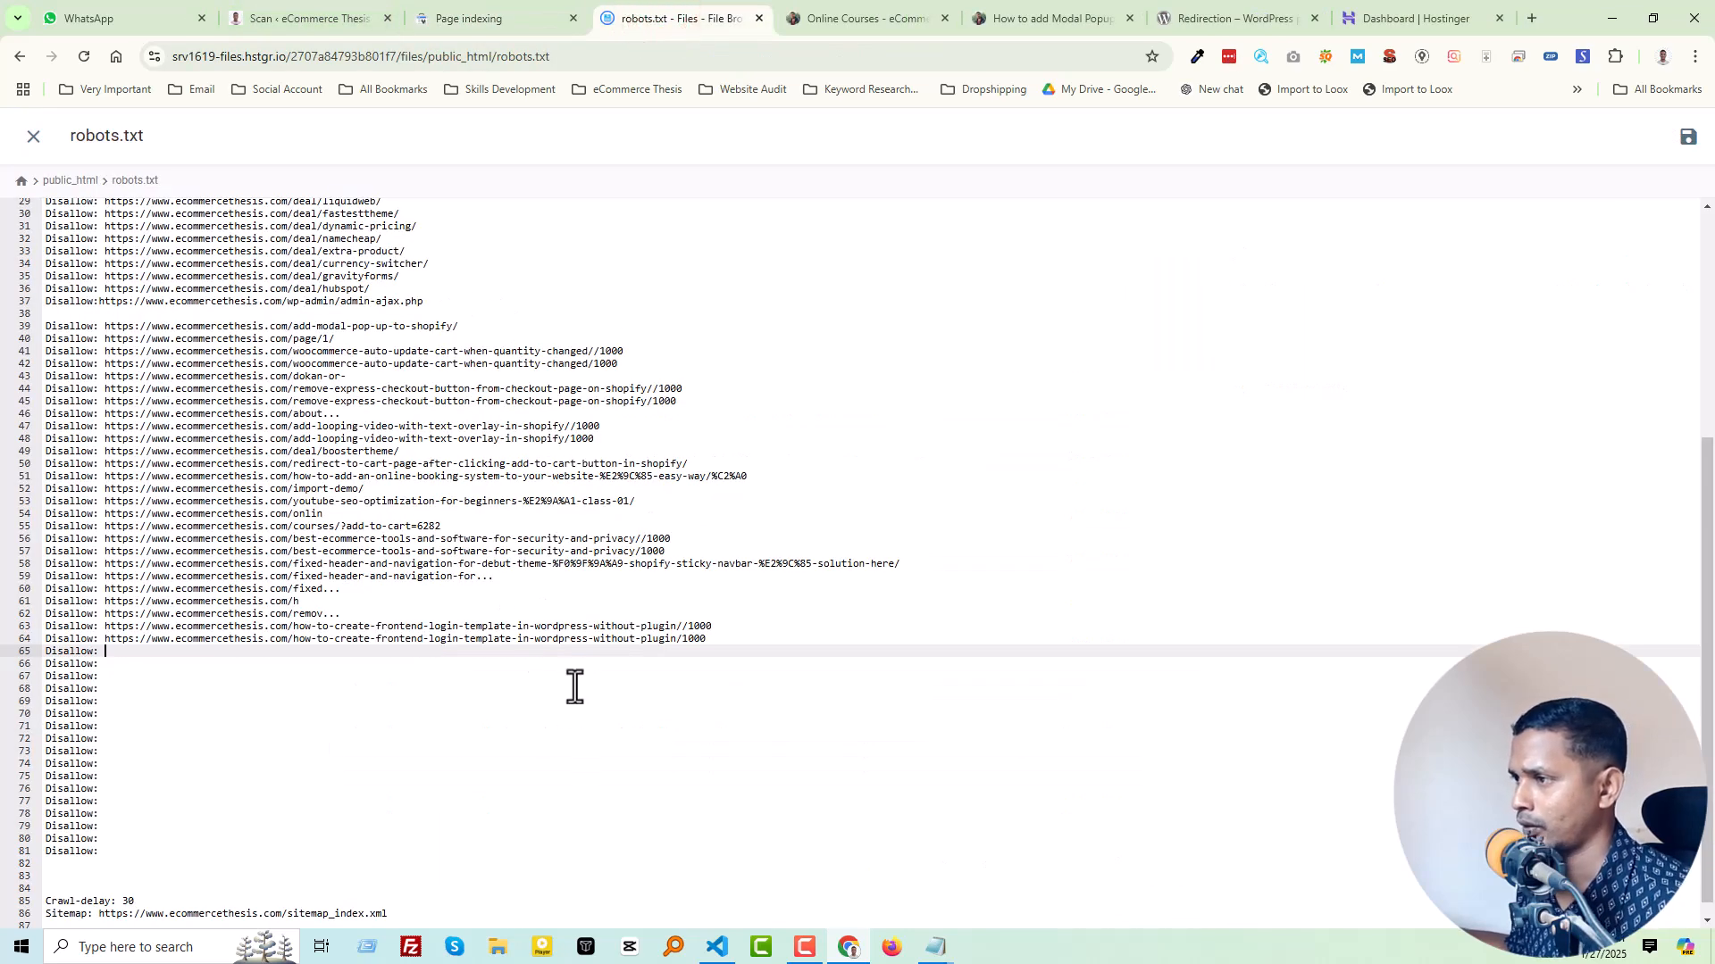
Step: Copy the "anima..." URL from the Search Console examples into the "Disallow:" entry on line 65 of robots.txt
left_click(466, 17)
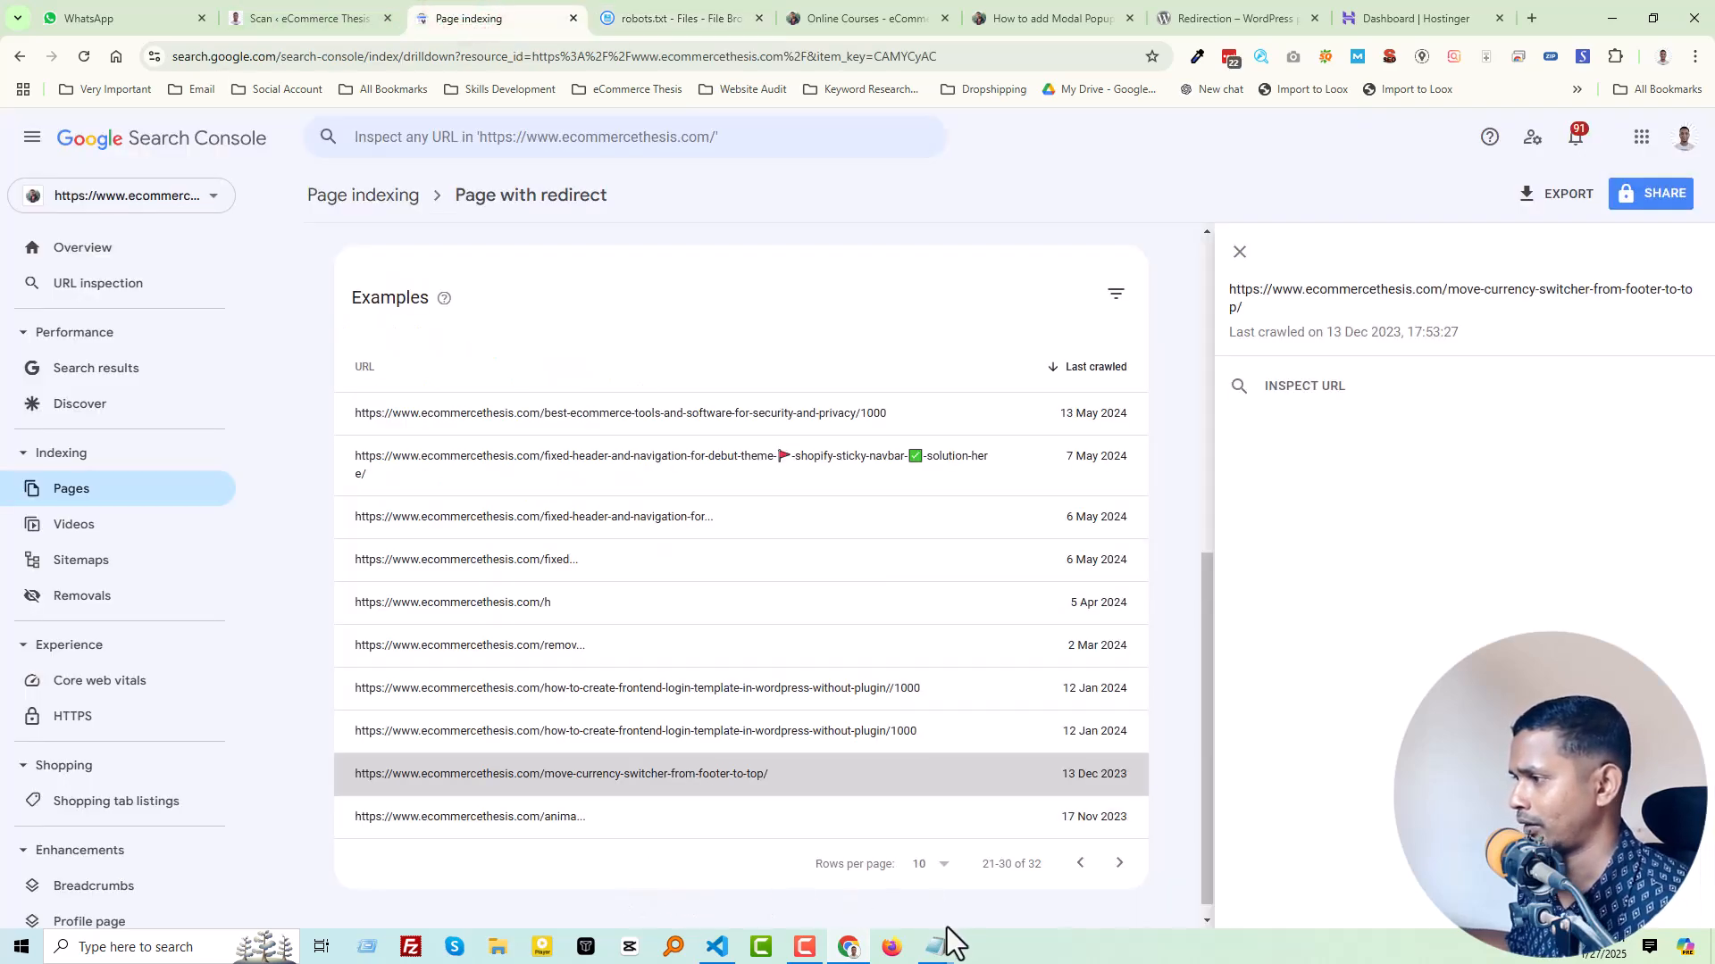
left_click(718, 818)
left_click(945, 817)
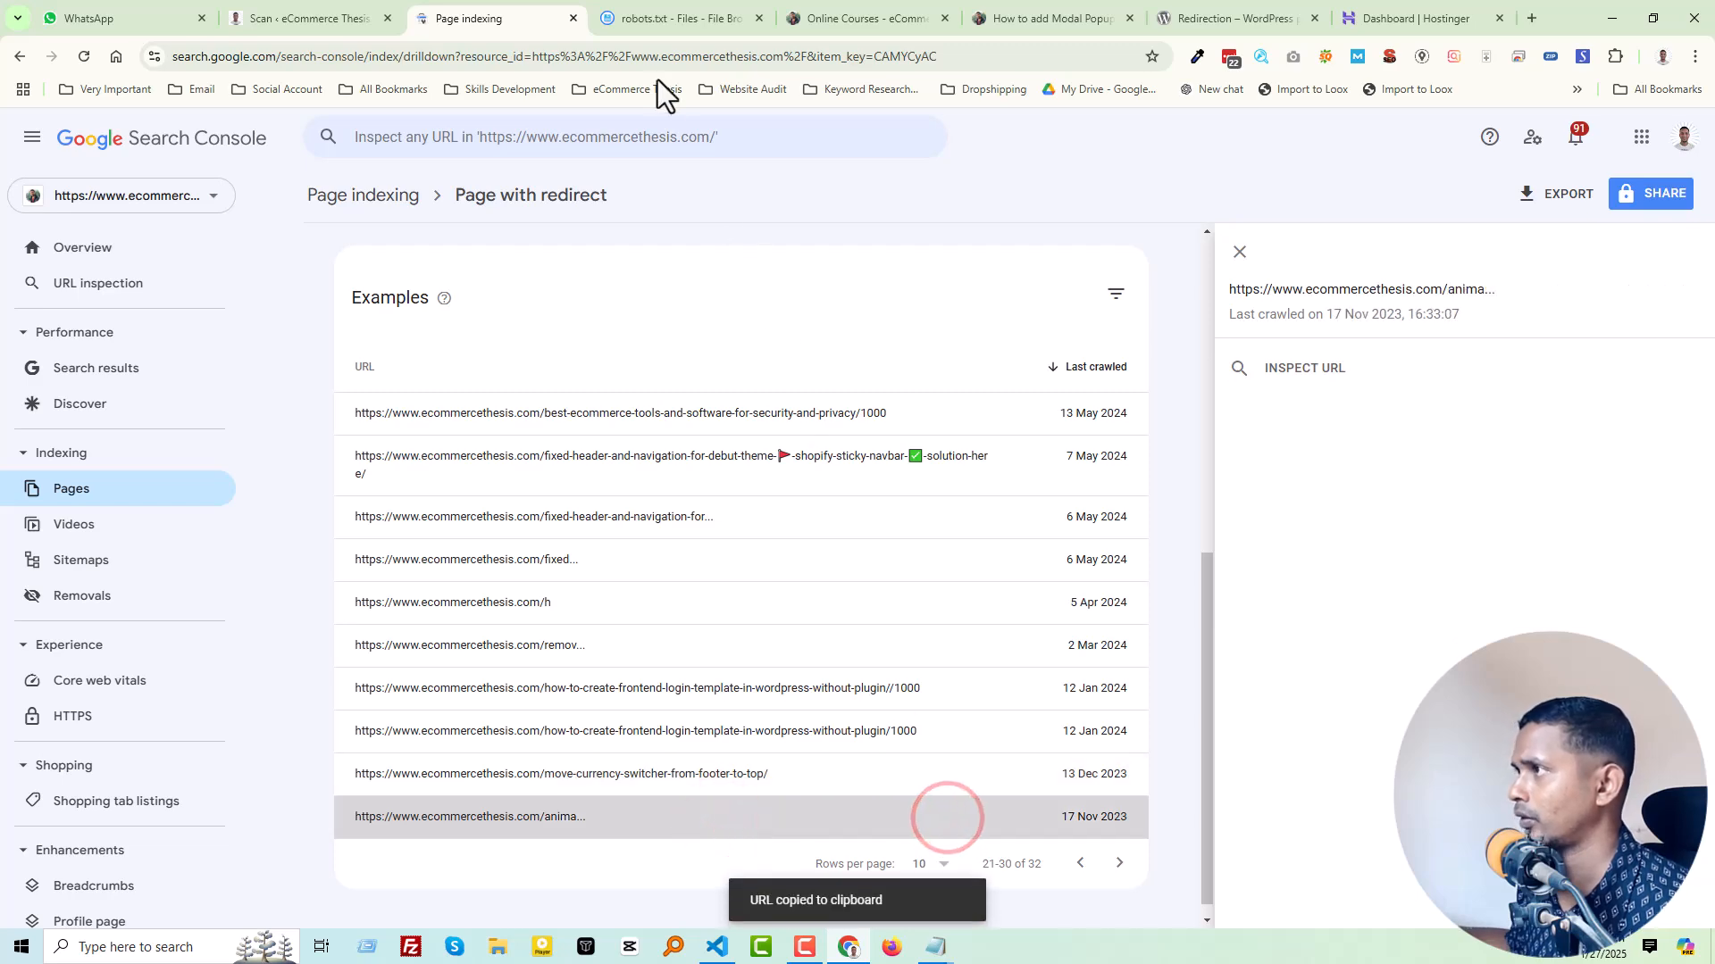
left_click(656, 18)
key("ctrl+v")
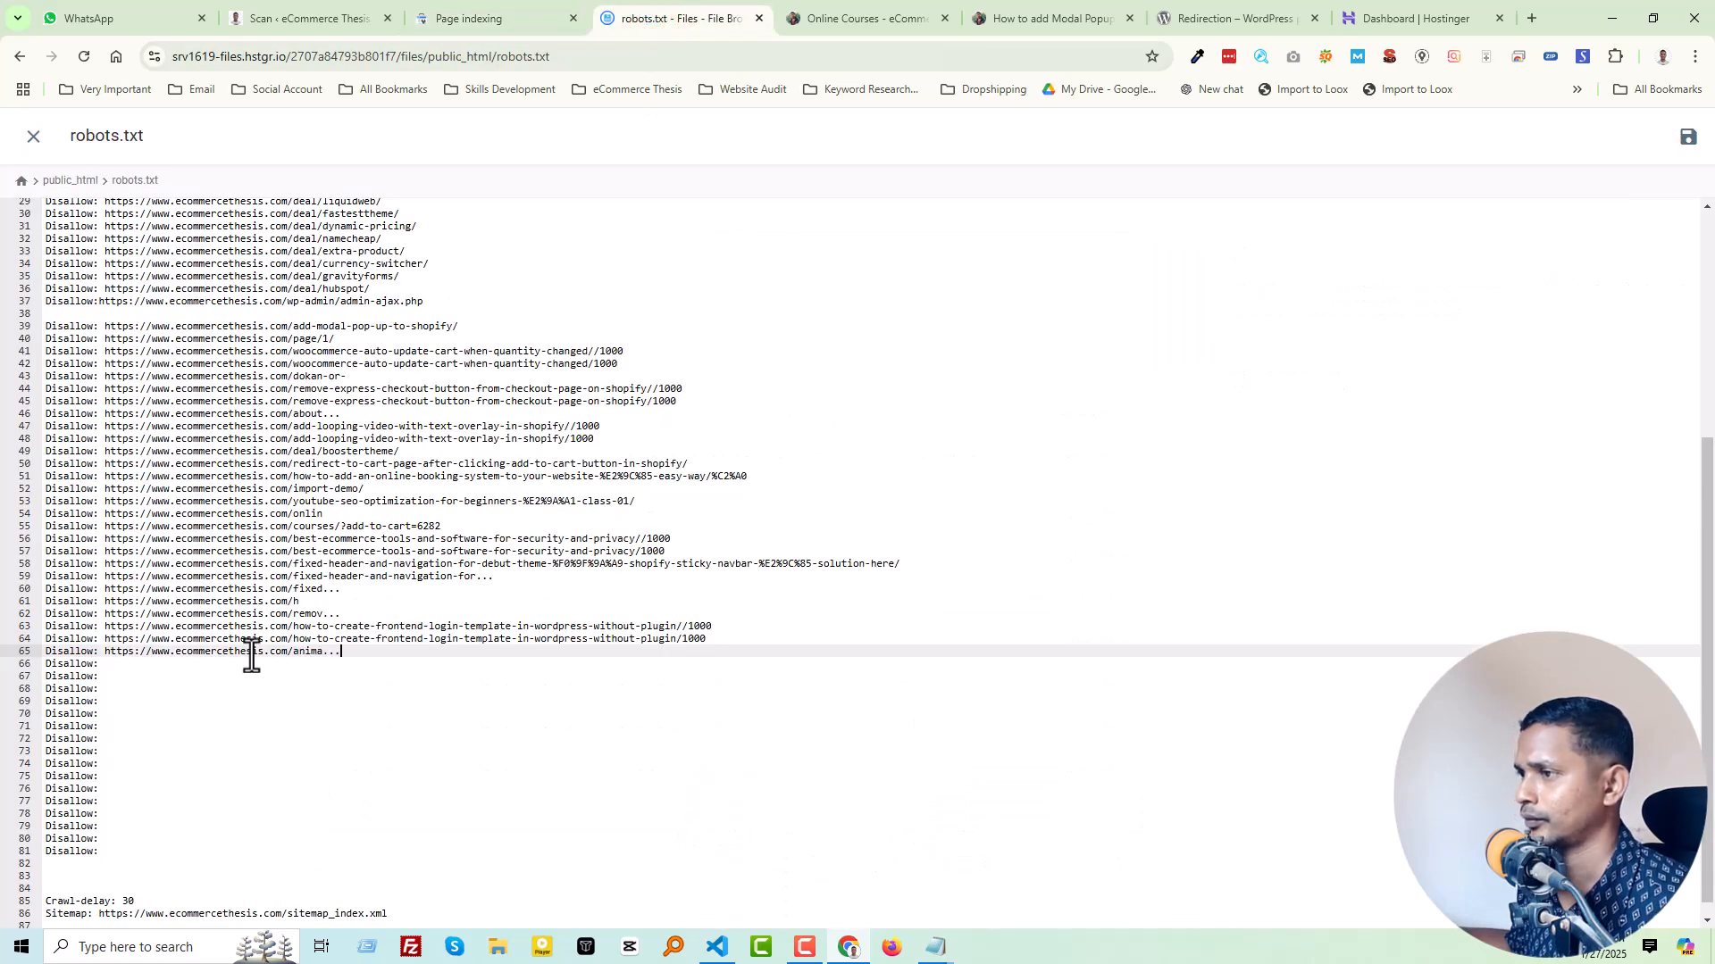
Step: Go to the last page of examples, check where the make-1500-a-month-from-home/ URL leads, and return to Search Console
left_click(487, 16)
scroll(982, 848, "down", 1)
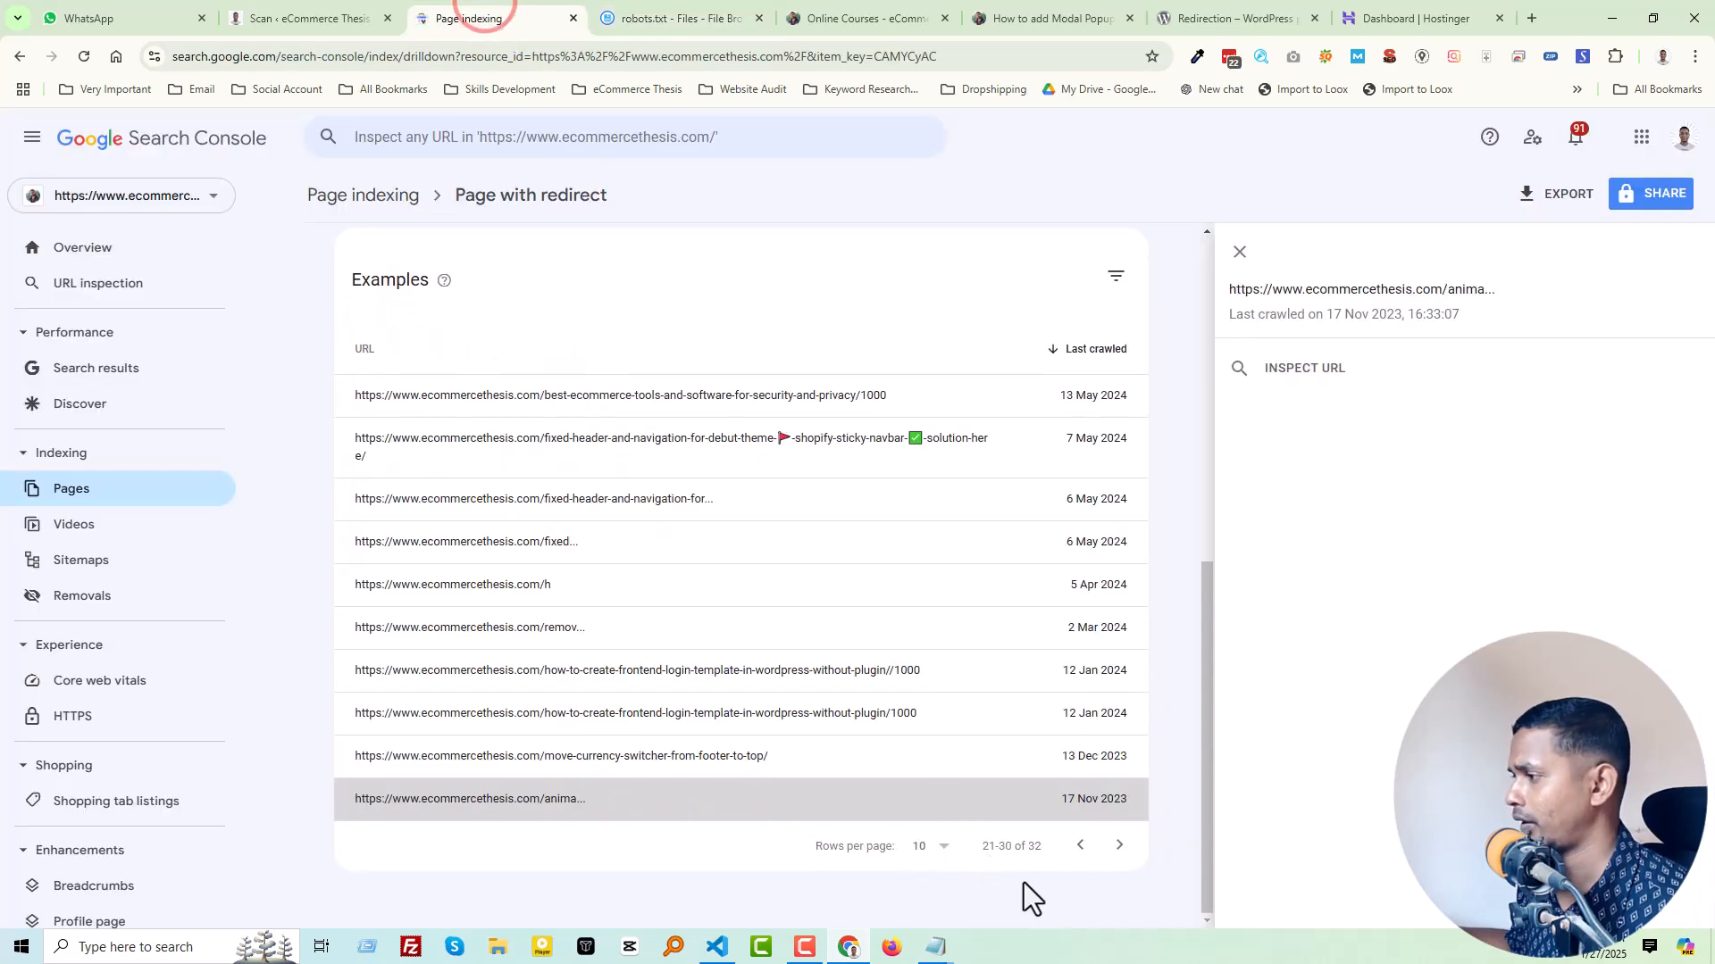
left_click(1116, 844)
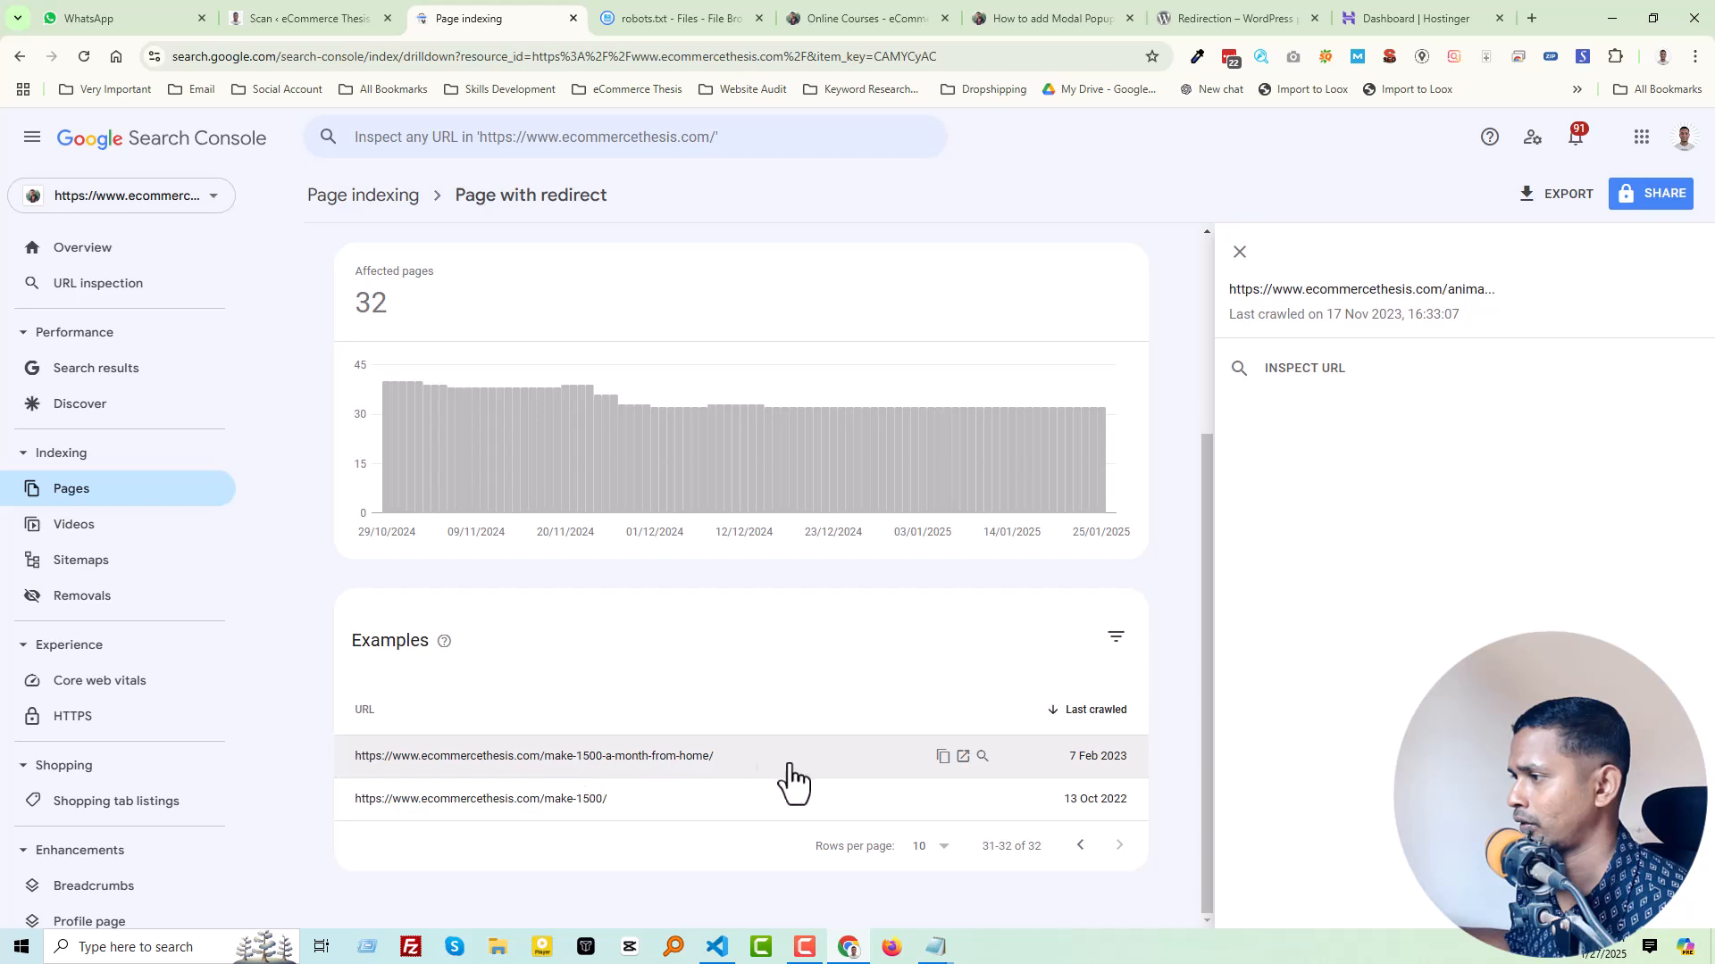
left_click(964, 756)
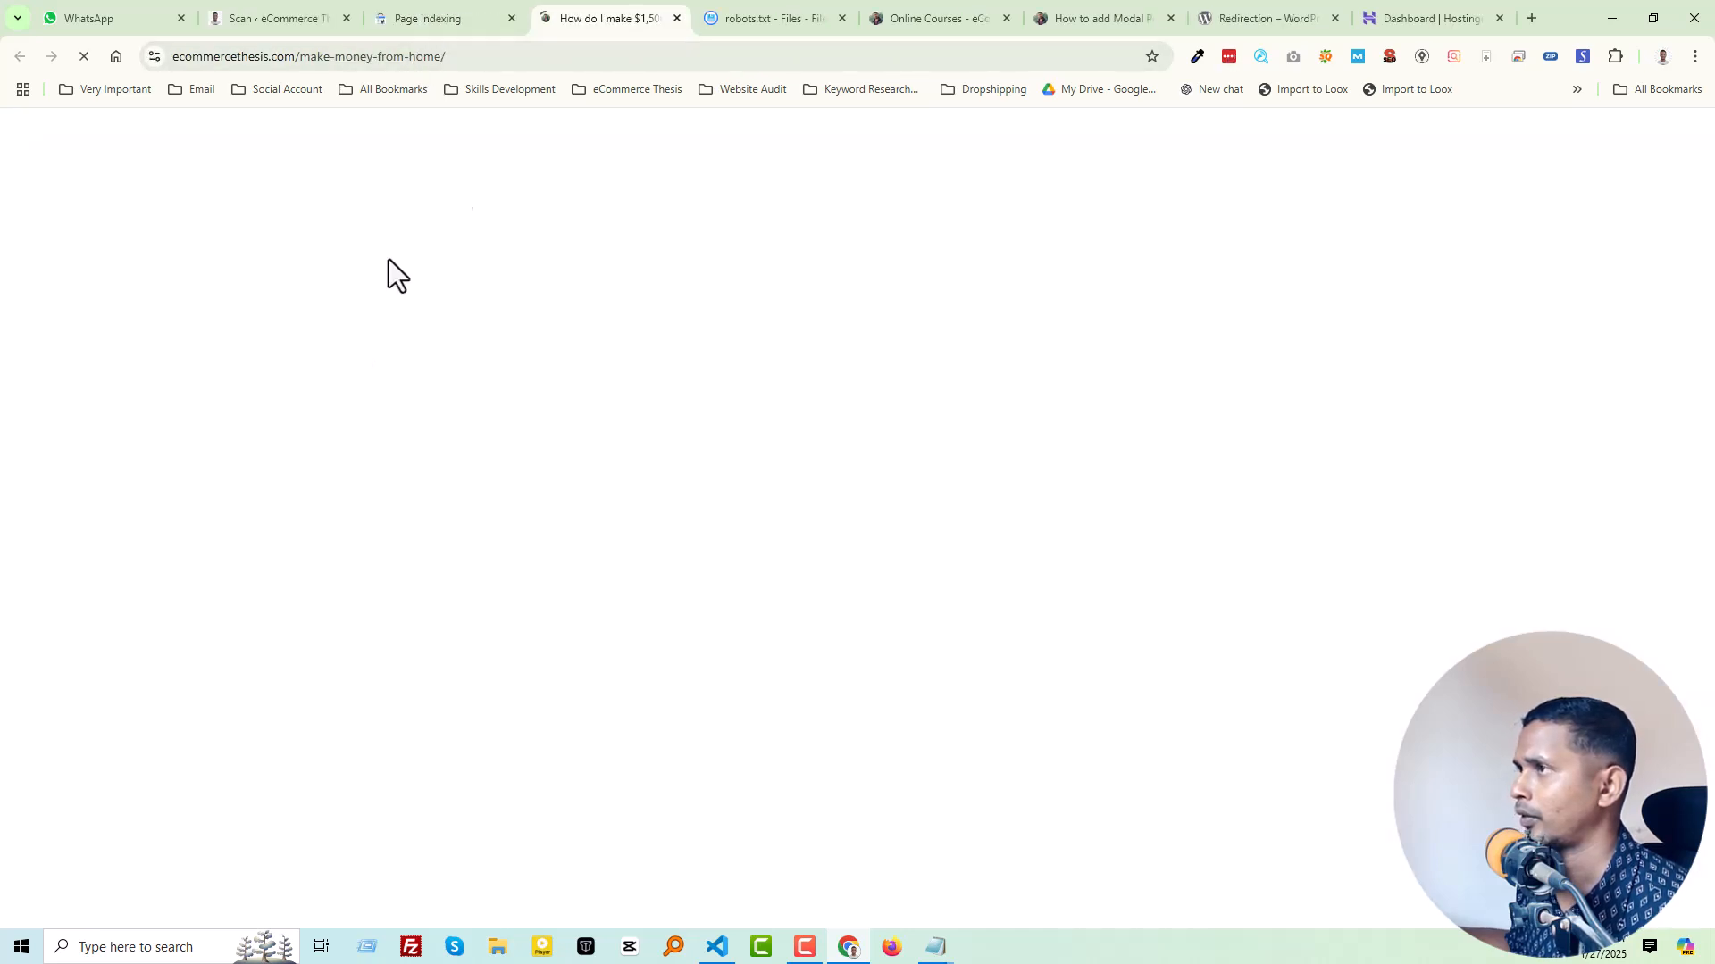
left_click(677, 17)
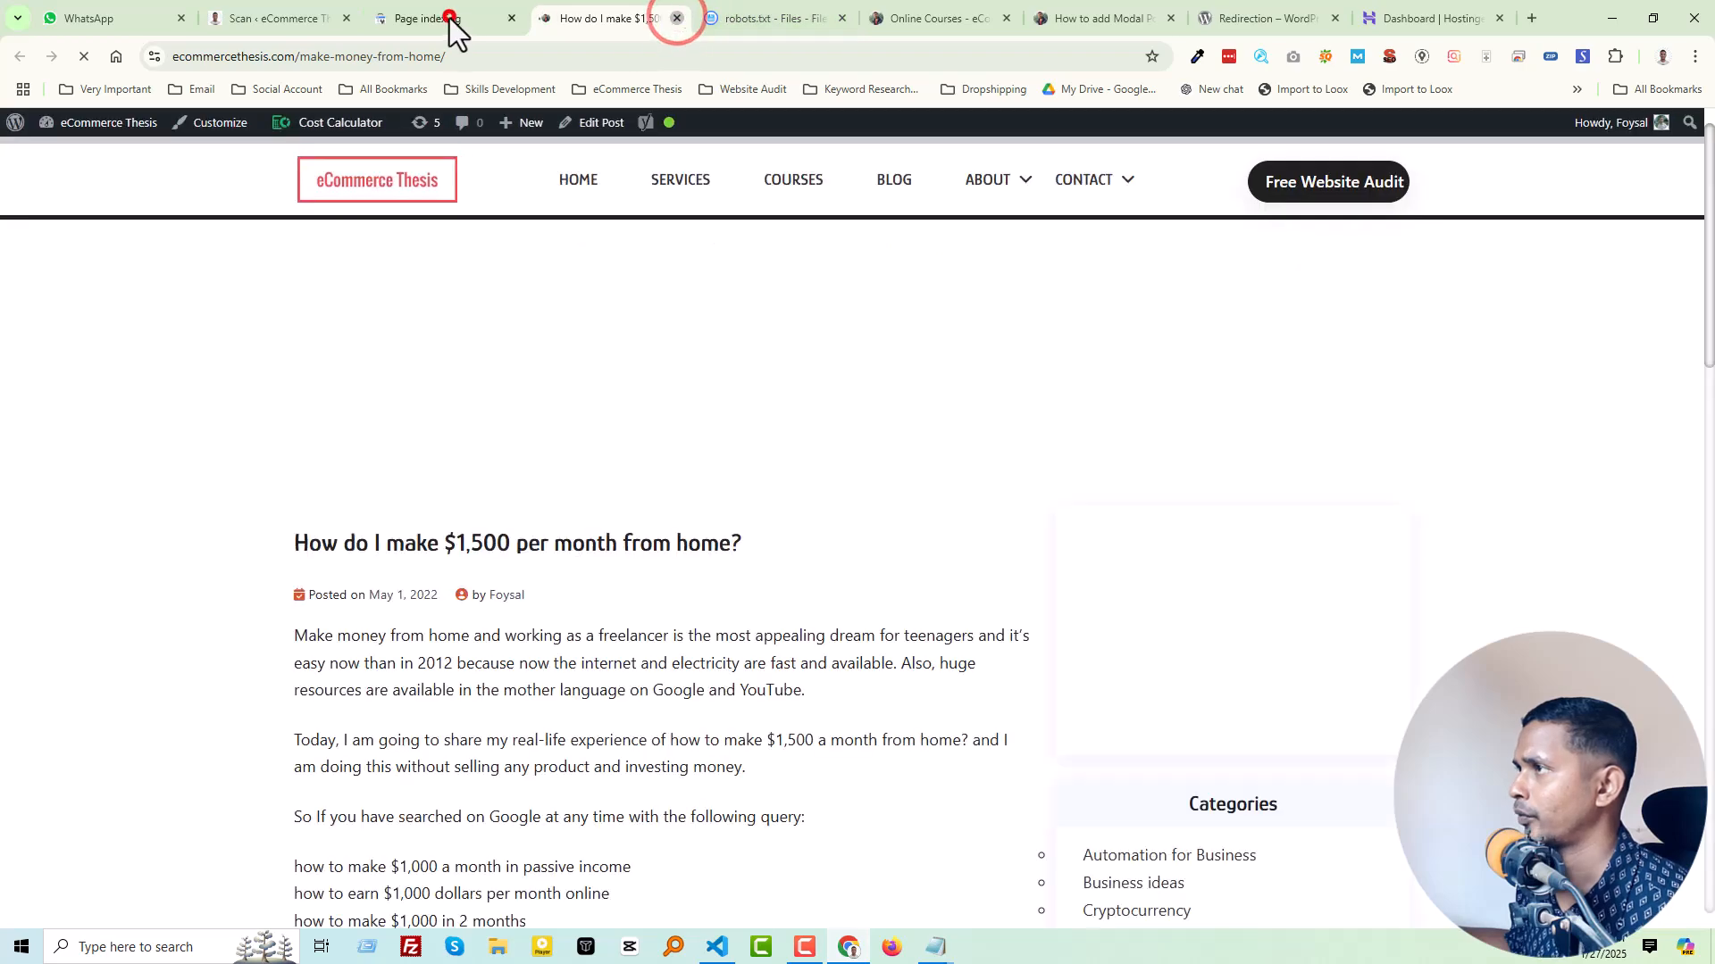
left_click(447, 20)
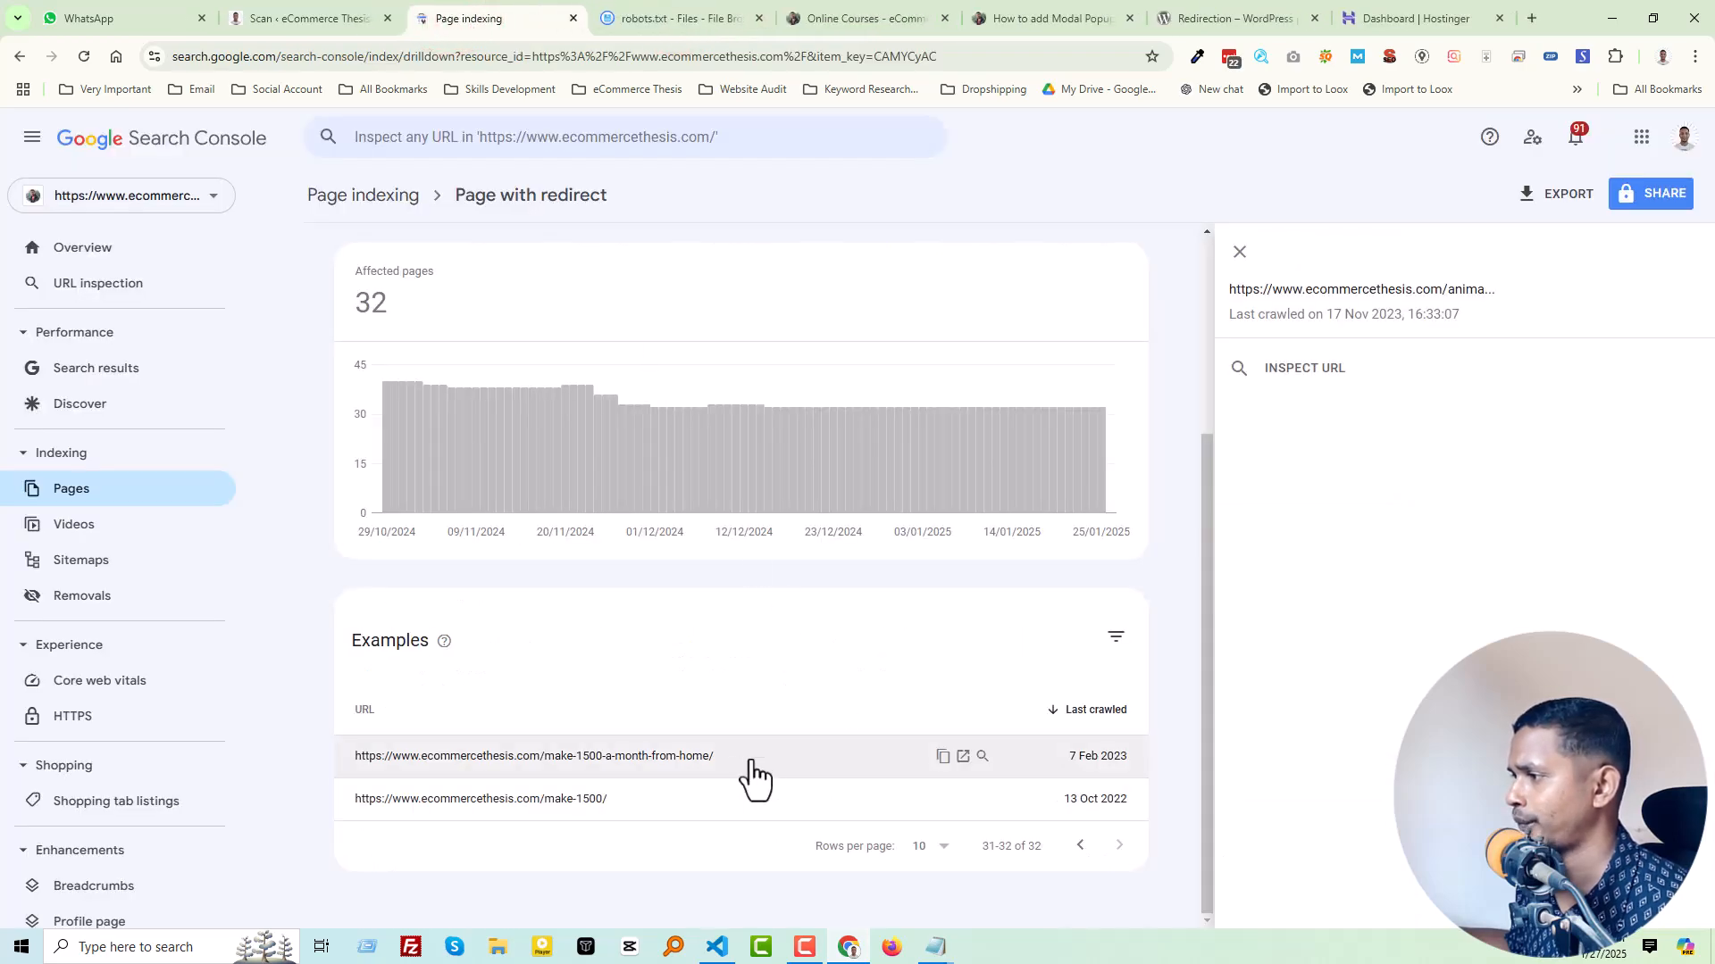
Step: Copy the make-1500-a-month-from-home/ URL from the Search Console examples into the "Disallow:" entry on line 66 of robots.txt
left_click(941, 758)
left_click(705, 16)
left_click(168, 665)
key("ctrl+v")
Step: Copy the make-1500/ URL from the Search Console examples into the "Disallow:" entry on line 67 of robots.txt
left_click(545, 27)
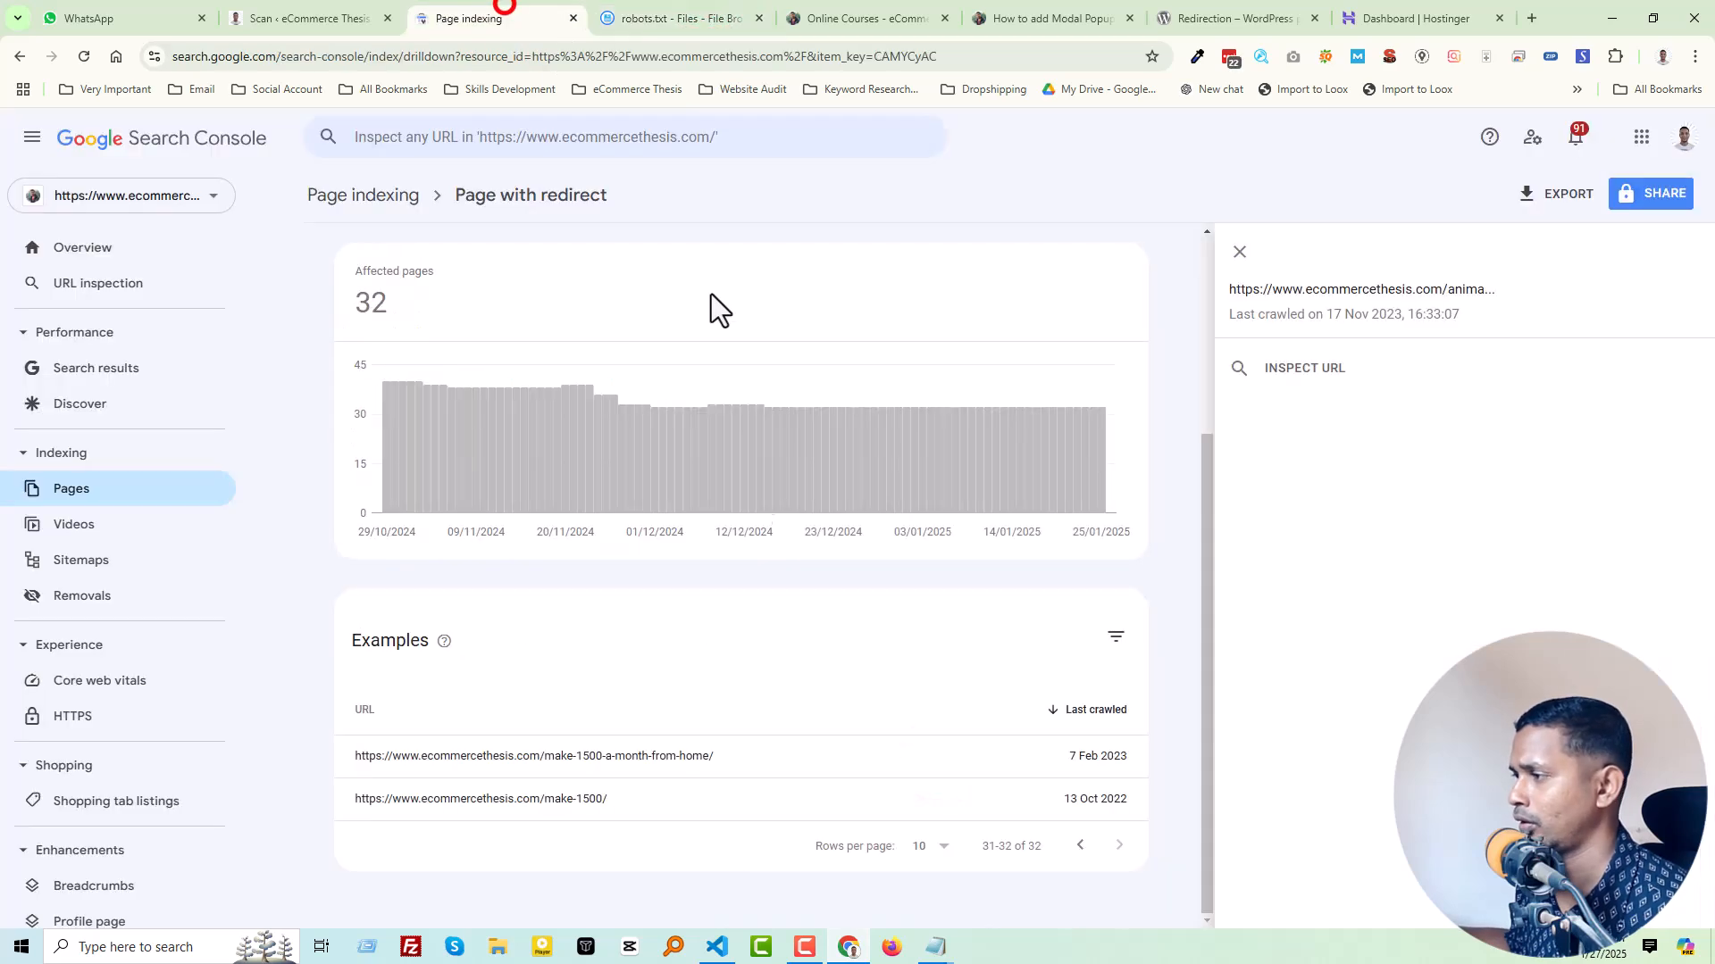
left_click(943, 800)
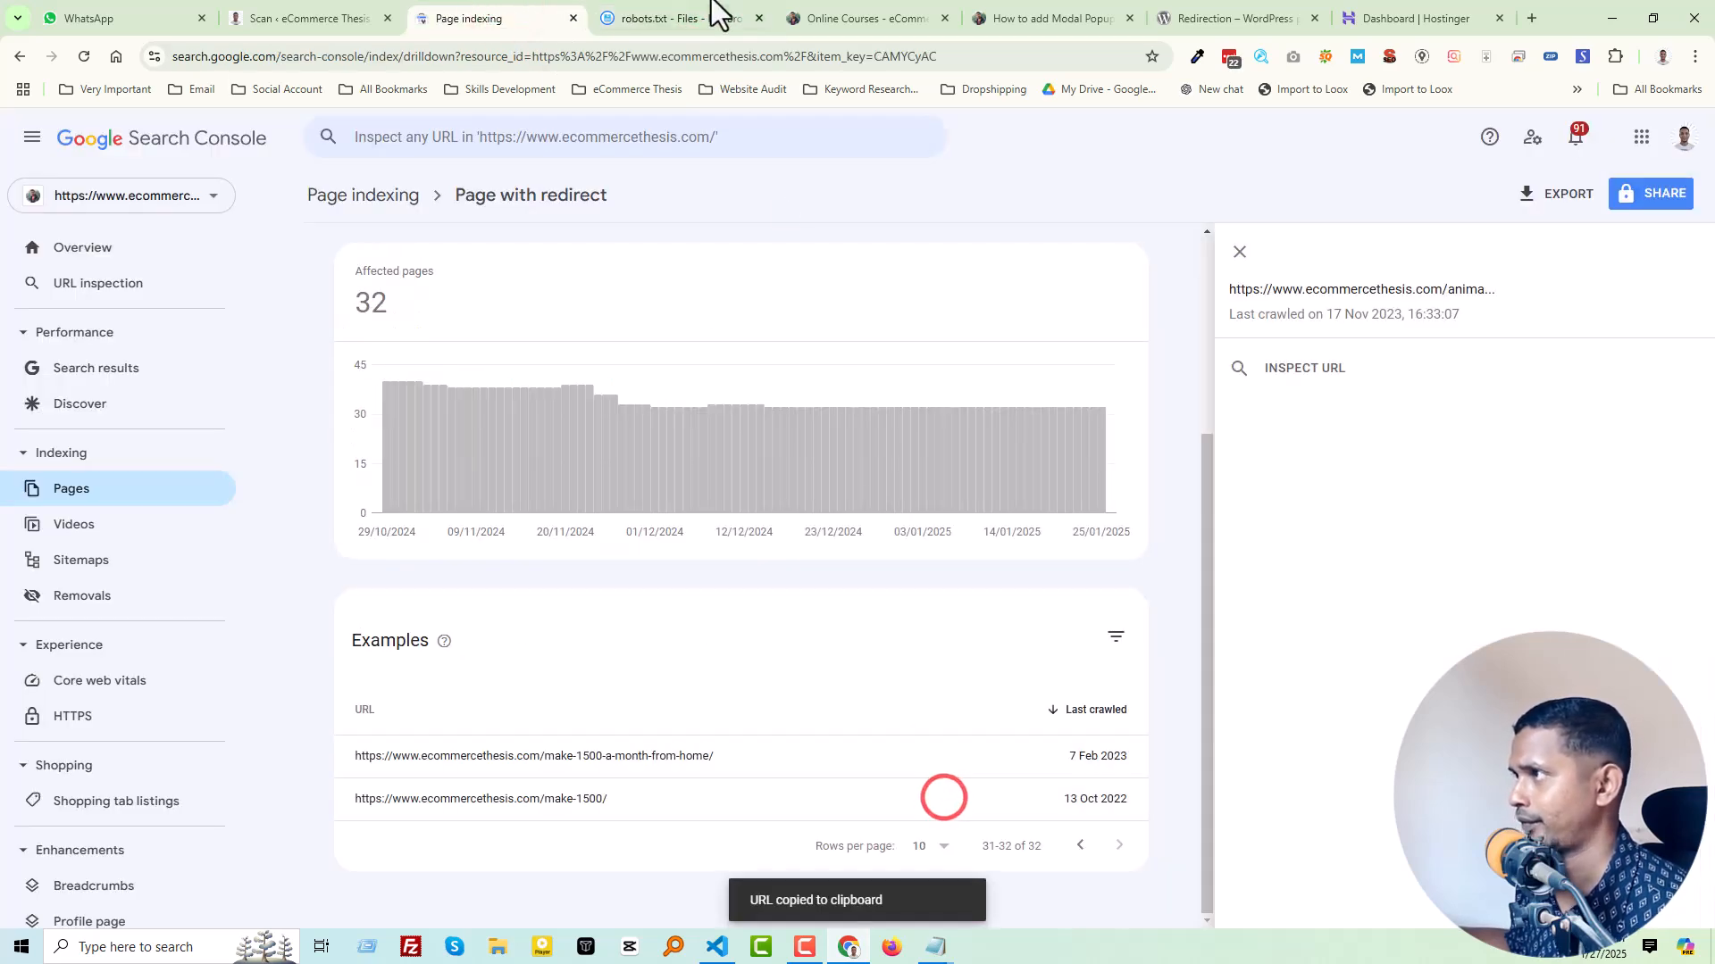
left_click(710, 16)
left_click(245, 681)
key("ctrl+v")
Step: Remove the unused "Disallow:" entry after make-1500/ and the blank line below the admin-ajax.php rule, and save robots.txt
left_click_drag(358, 692, 383, 851)
key("BackSpace")
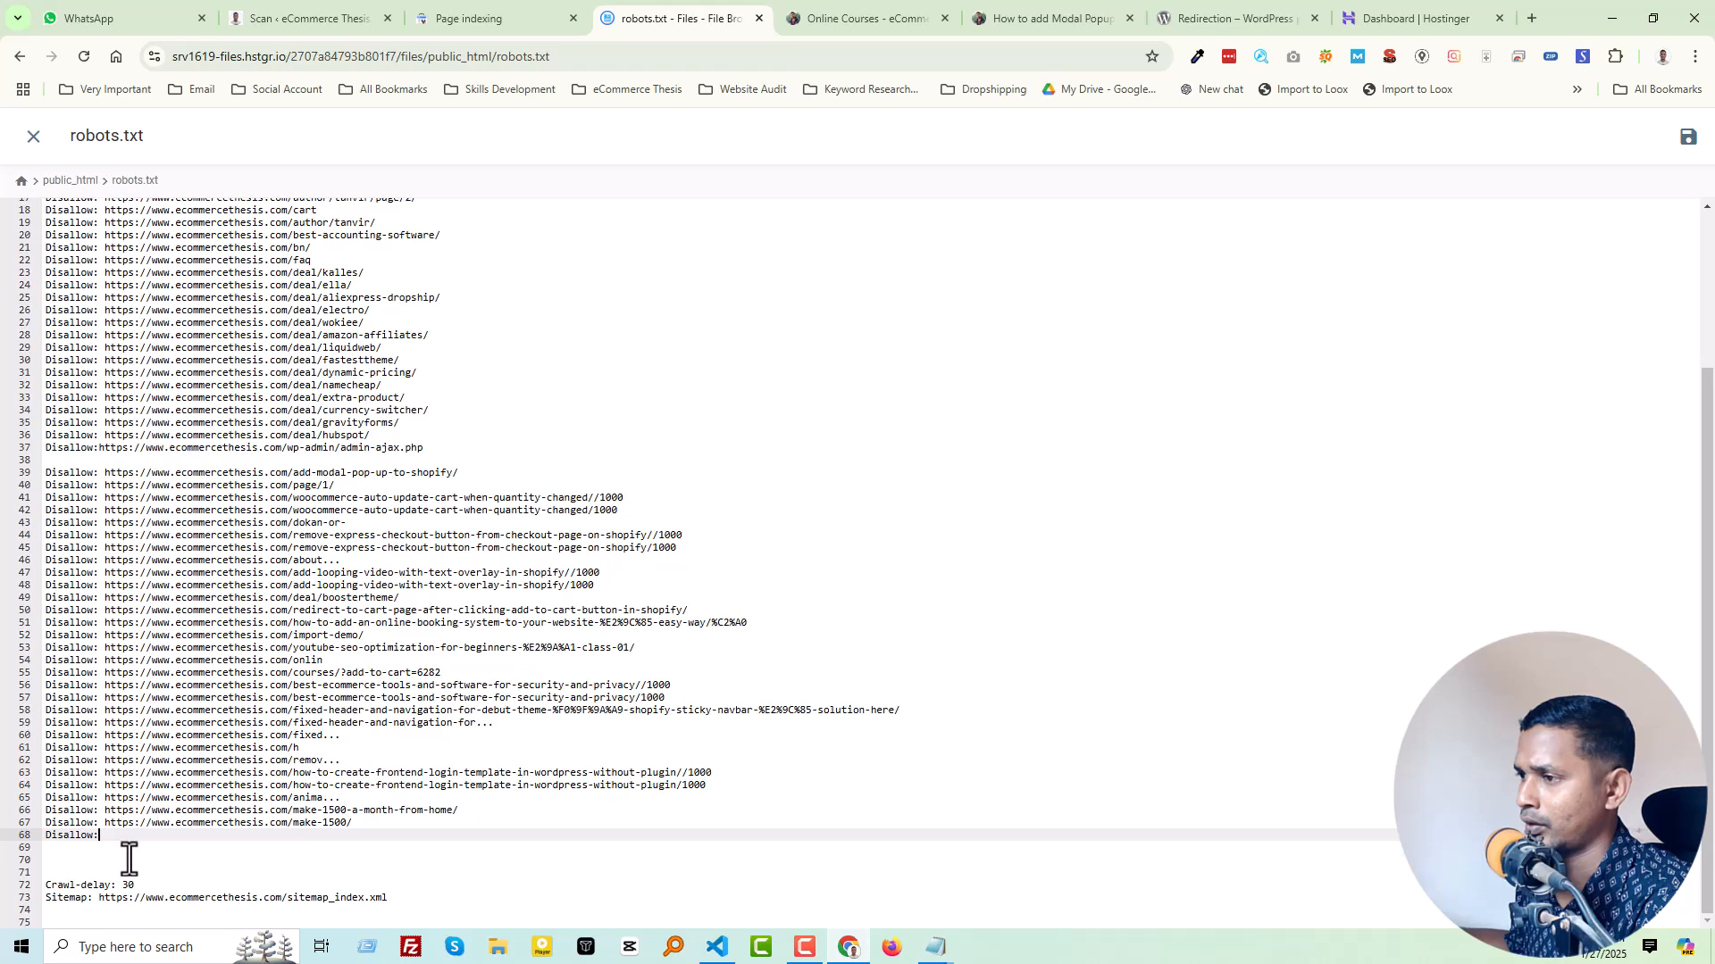
left_click(127, 855)
key("BackSpace")
key("BackSpace")
key("BackSpace")
key("BackSpace")
key("BackSpace")
key("BackSpace")
key("BackSpace")
key("BackSpace")
key("BackSpace")
key("BackSpace")
key("BackSpace")
key("BackSpace")
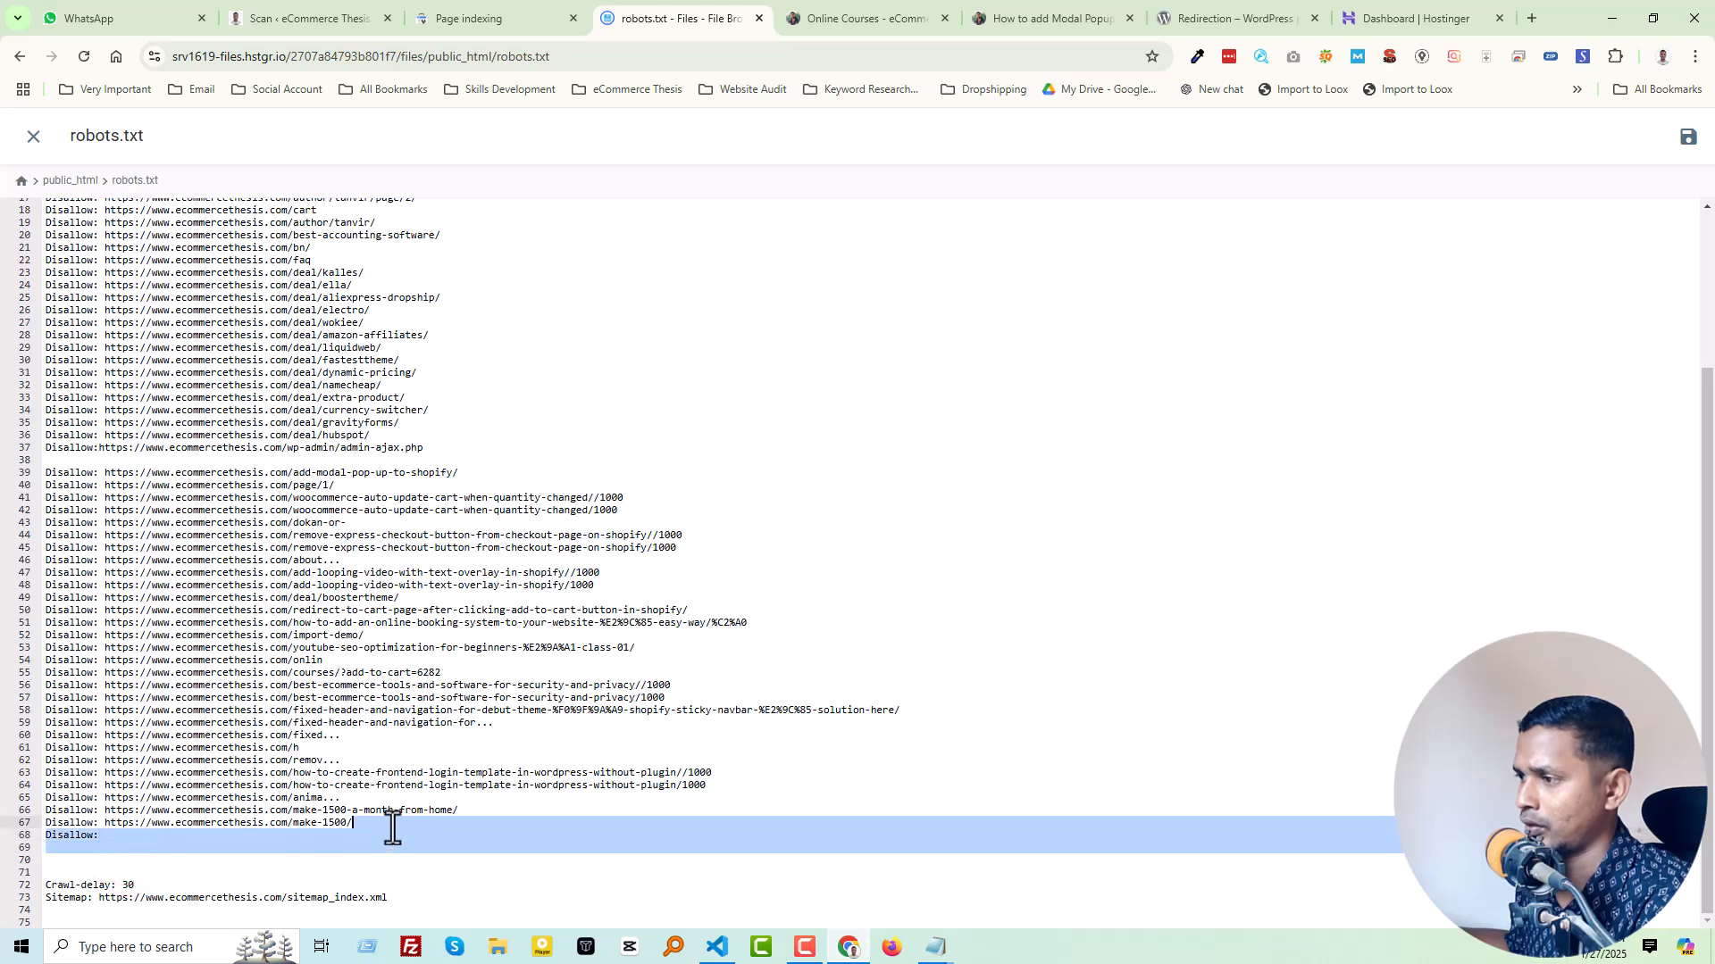
left_click(324, 500)
key("BackSpace")
scroll(542, 558, "up", 3)
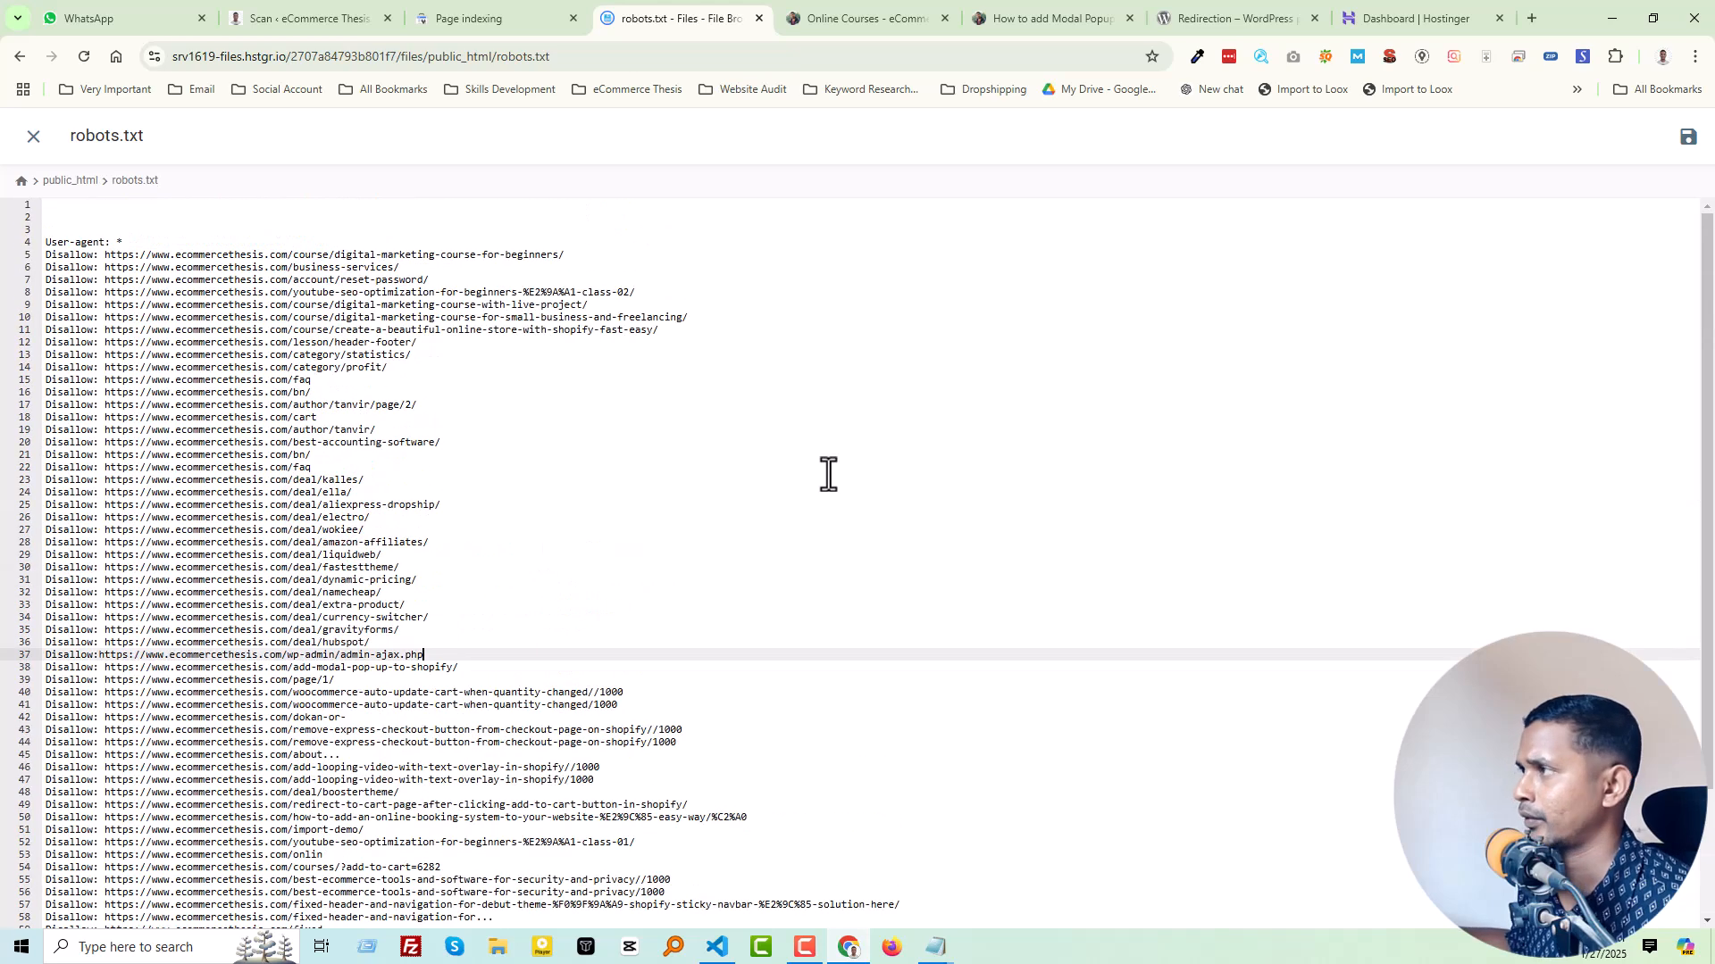
left_click(1687, 137)
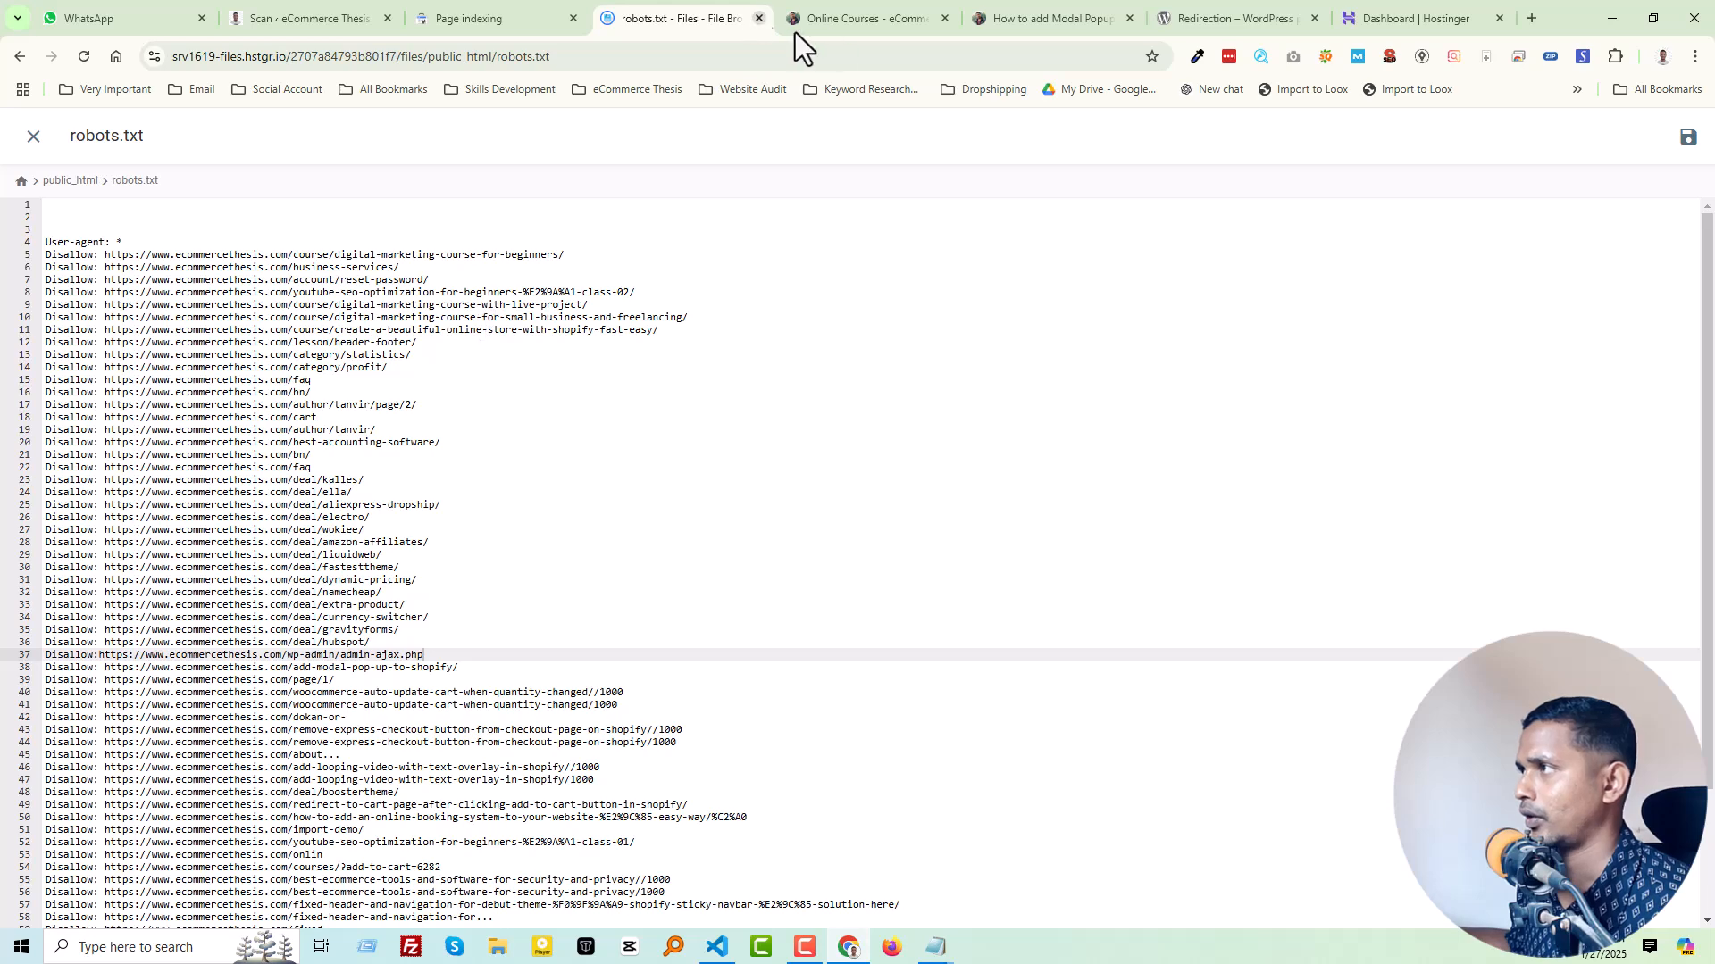
Step: Reopen the "Page with redirect" report from the Page indexing overview in Search Console and start validating the fix
left_click(514, 12)
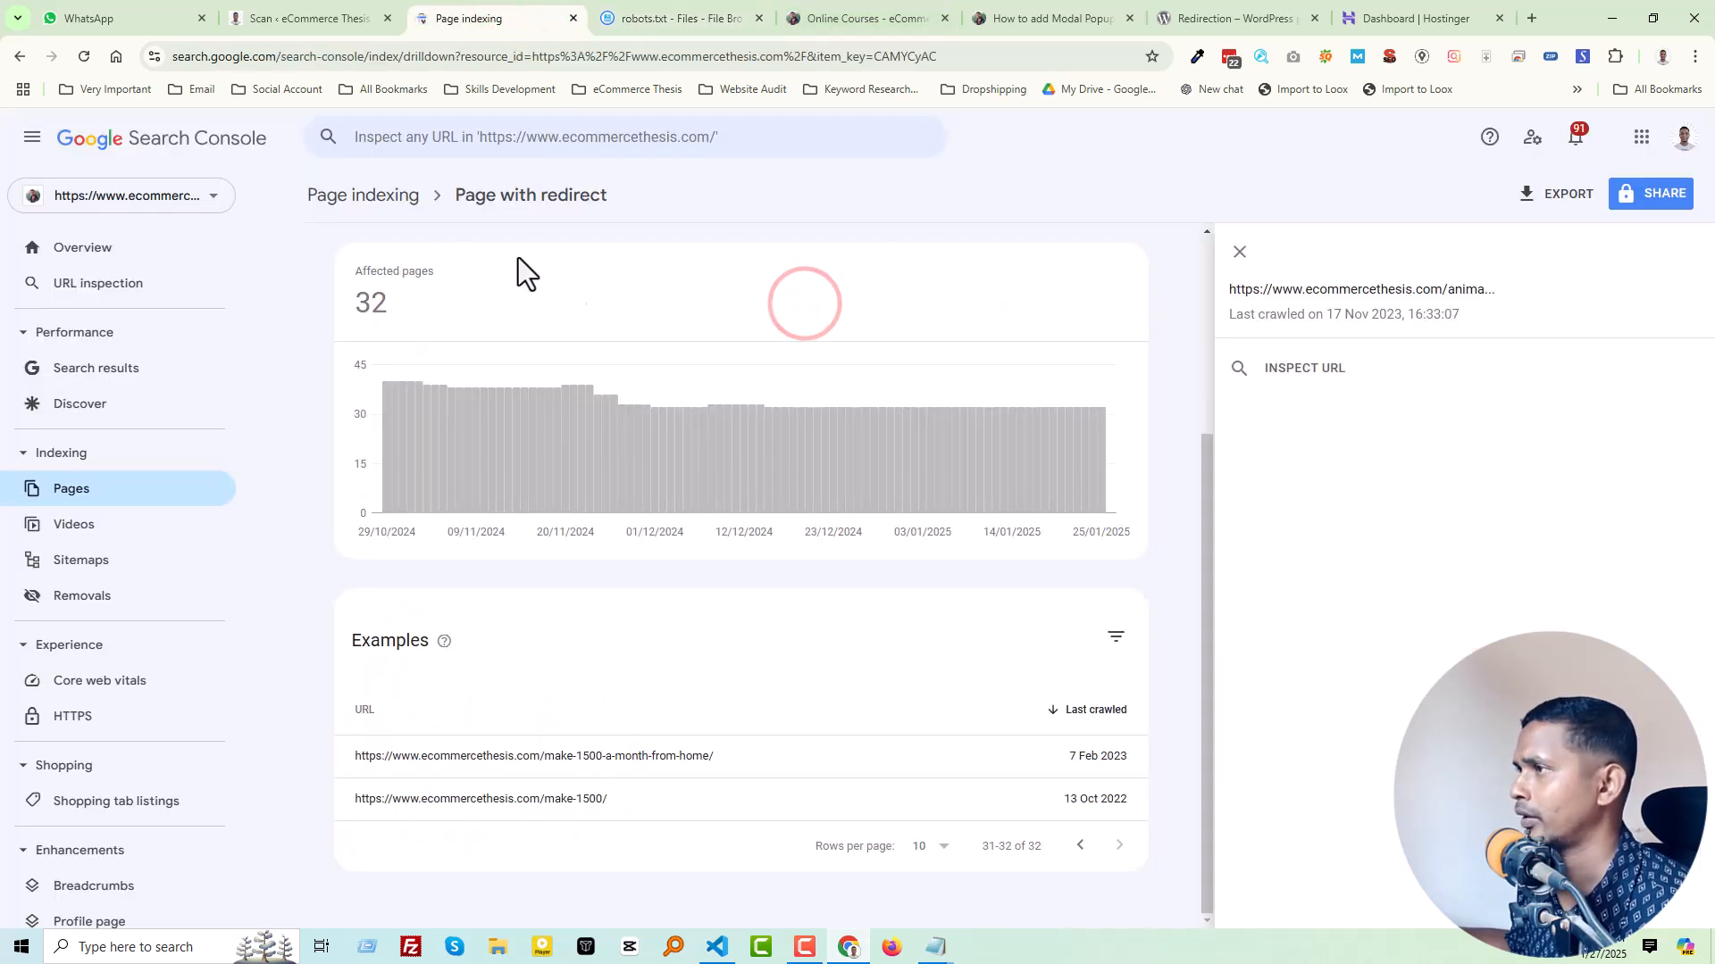
left_click(380, 193)
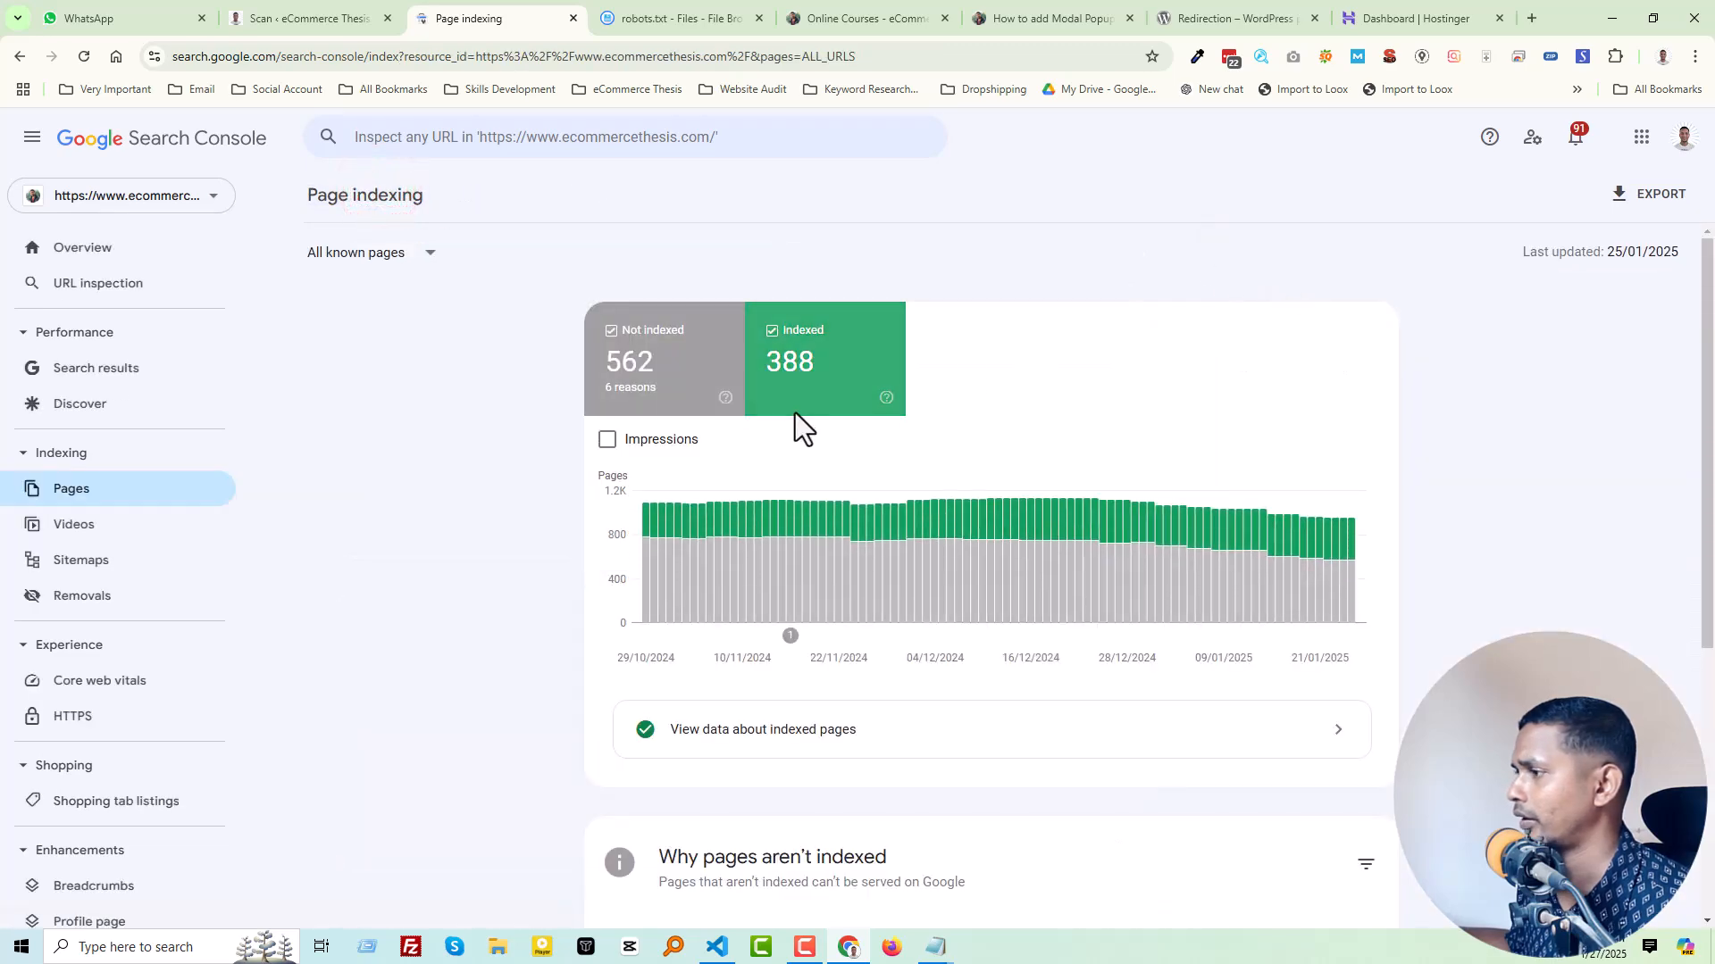
scroll(777, 509, "down", 5)
left_click(690, 582)
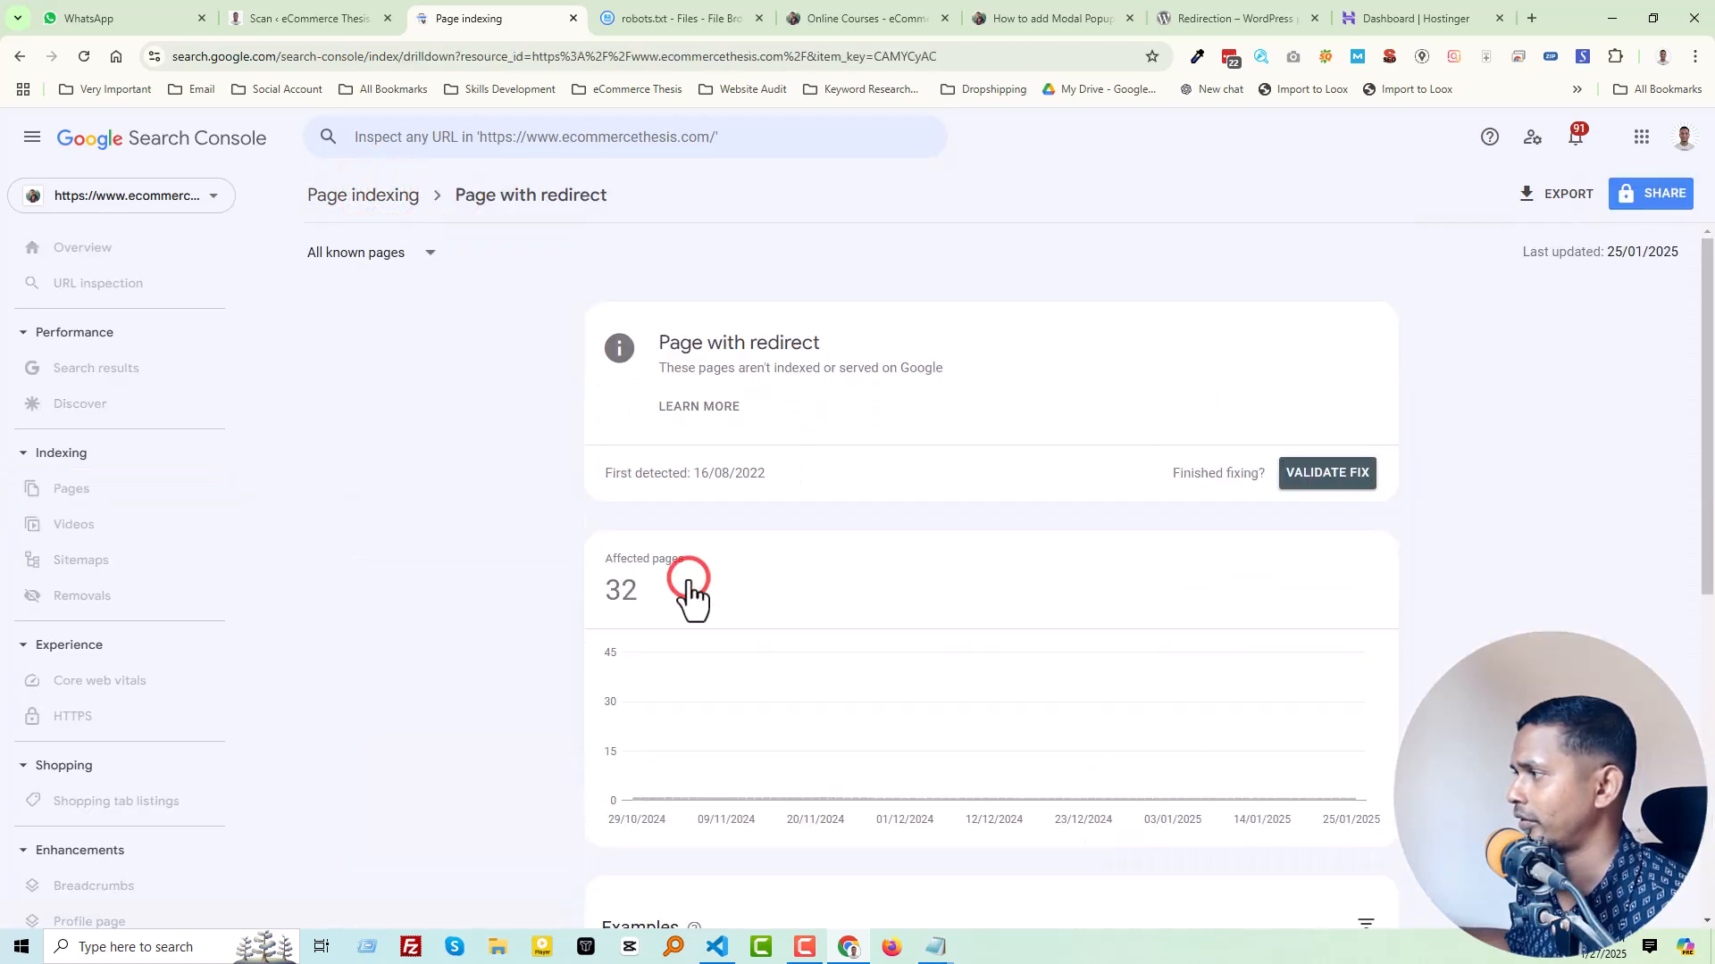
left_click(1318, 487)
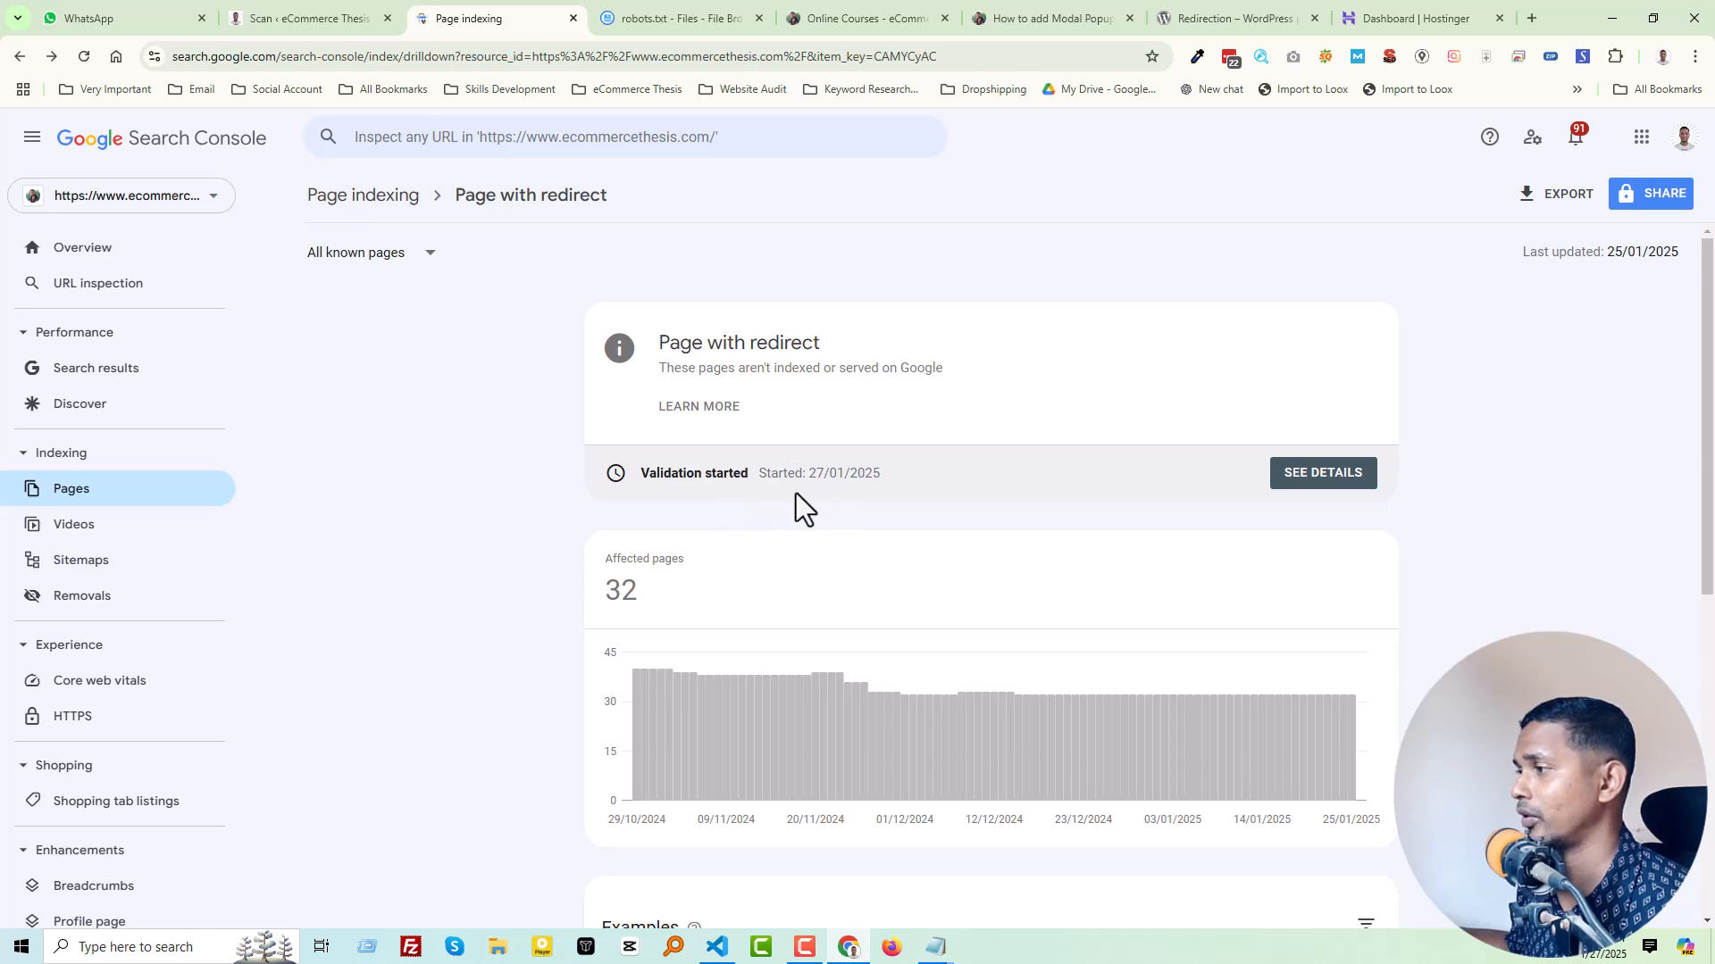
Step: Review the "Page with redirect" example URLs in Search Console against the Disallow rules in robots.txt
scroll(817, 525, "down", 5)
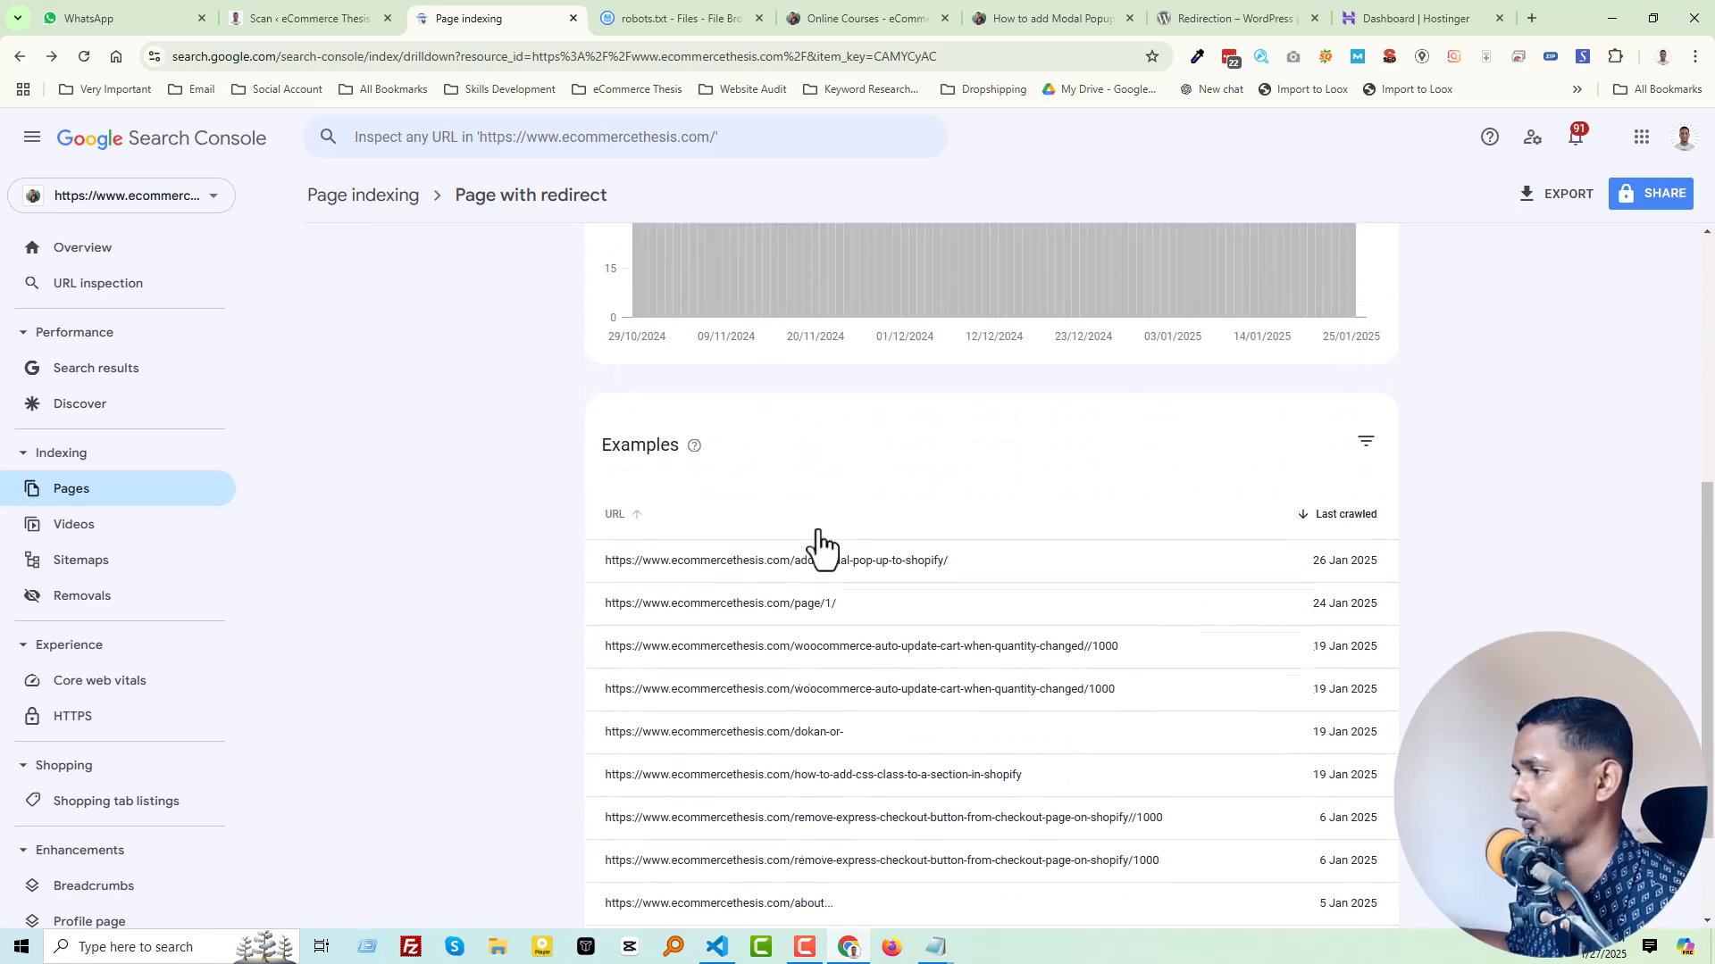
scroll(816, 543, "down", 2)
scroll(815, 543, "up", 8)
scroll(837, 550, "down", 5)
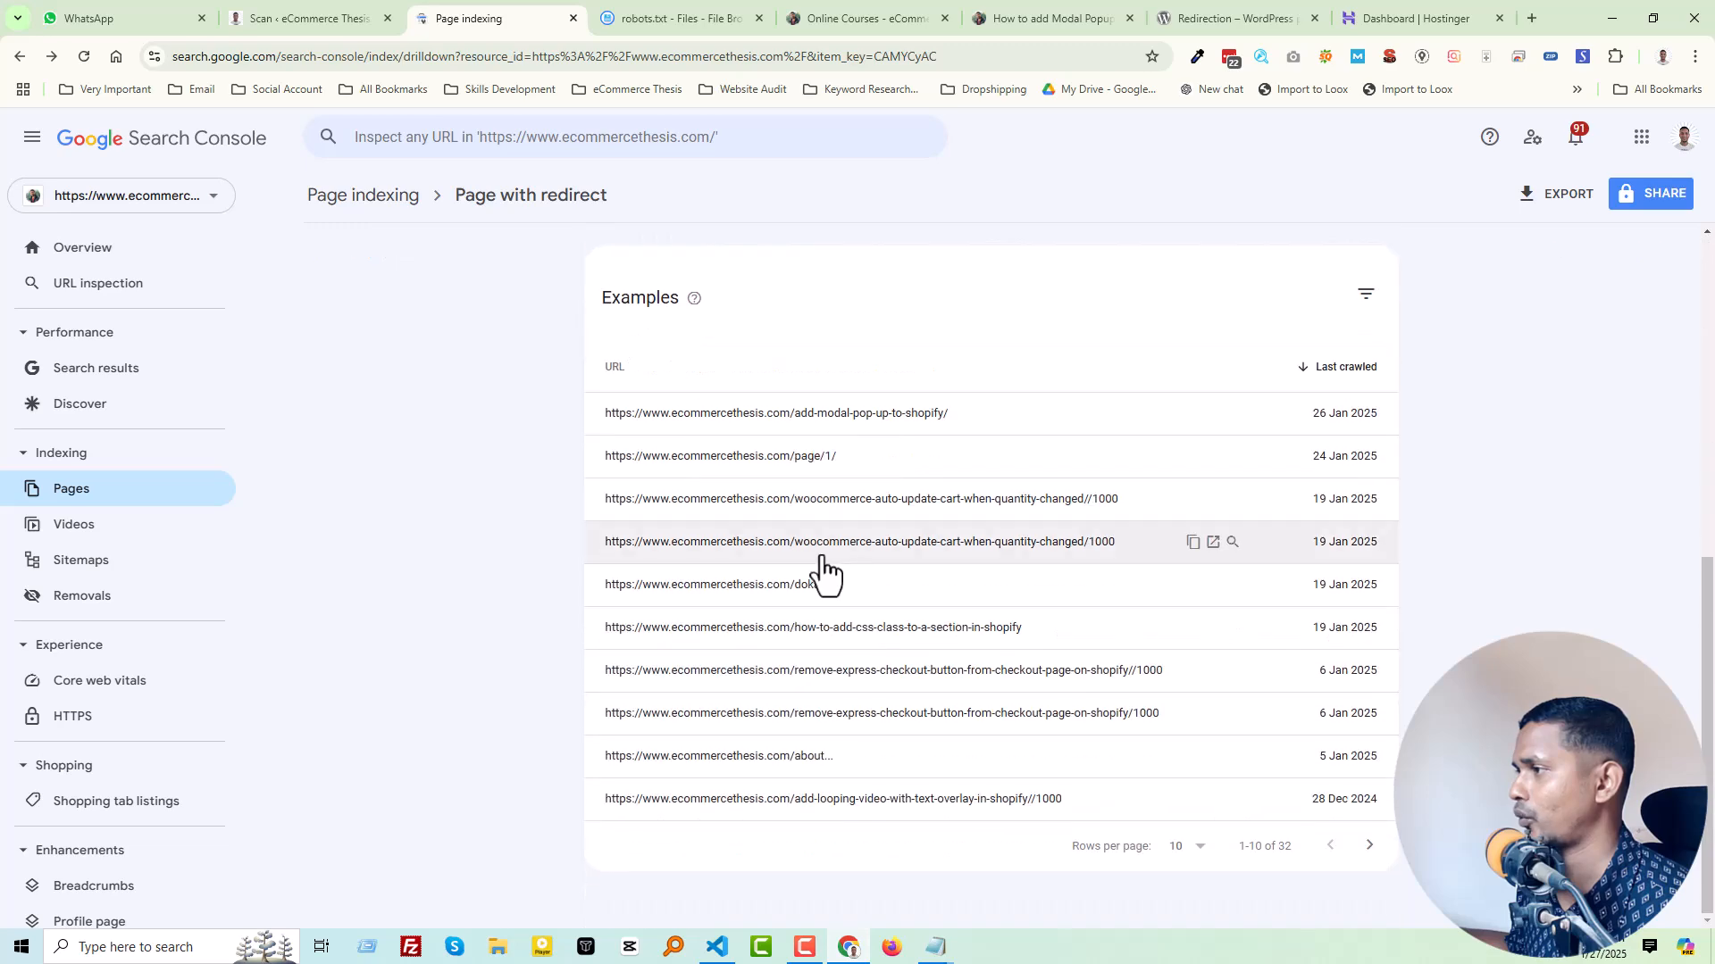
scroll(842, 677, "up", 5)
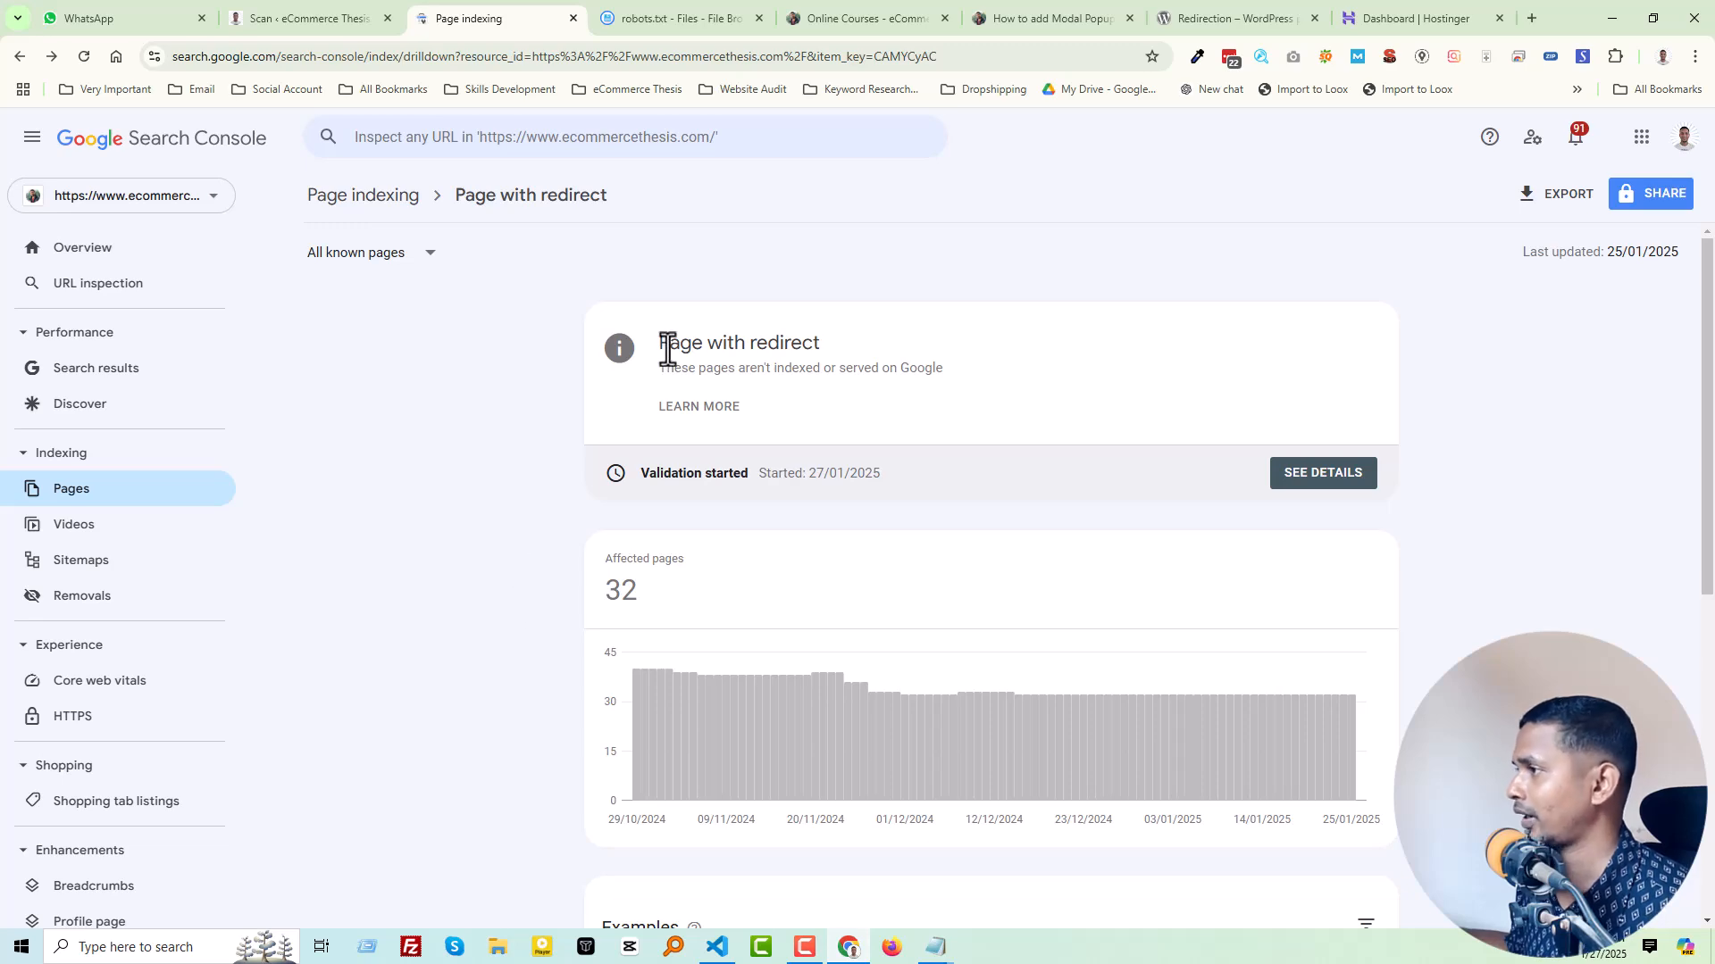
left_click(681, 12)
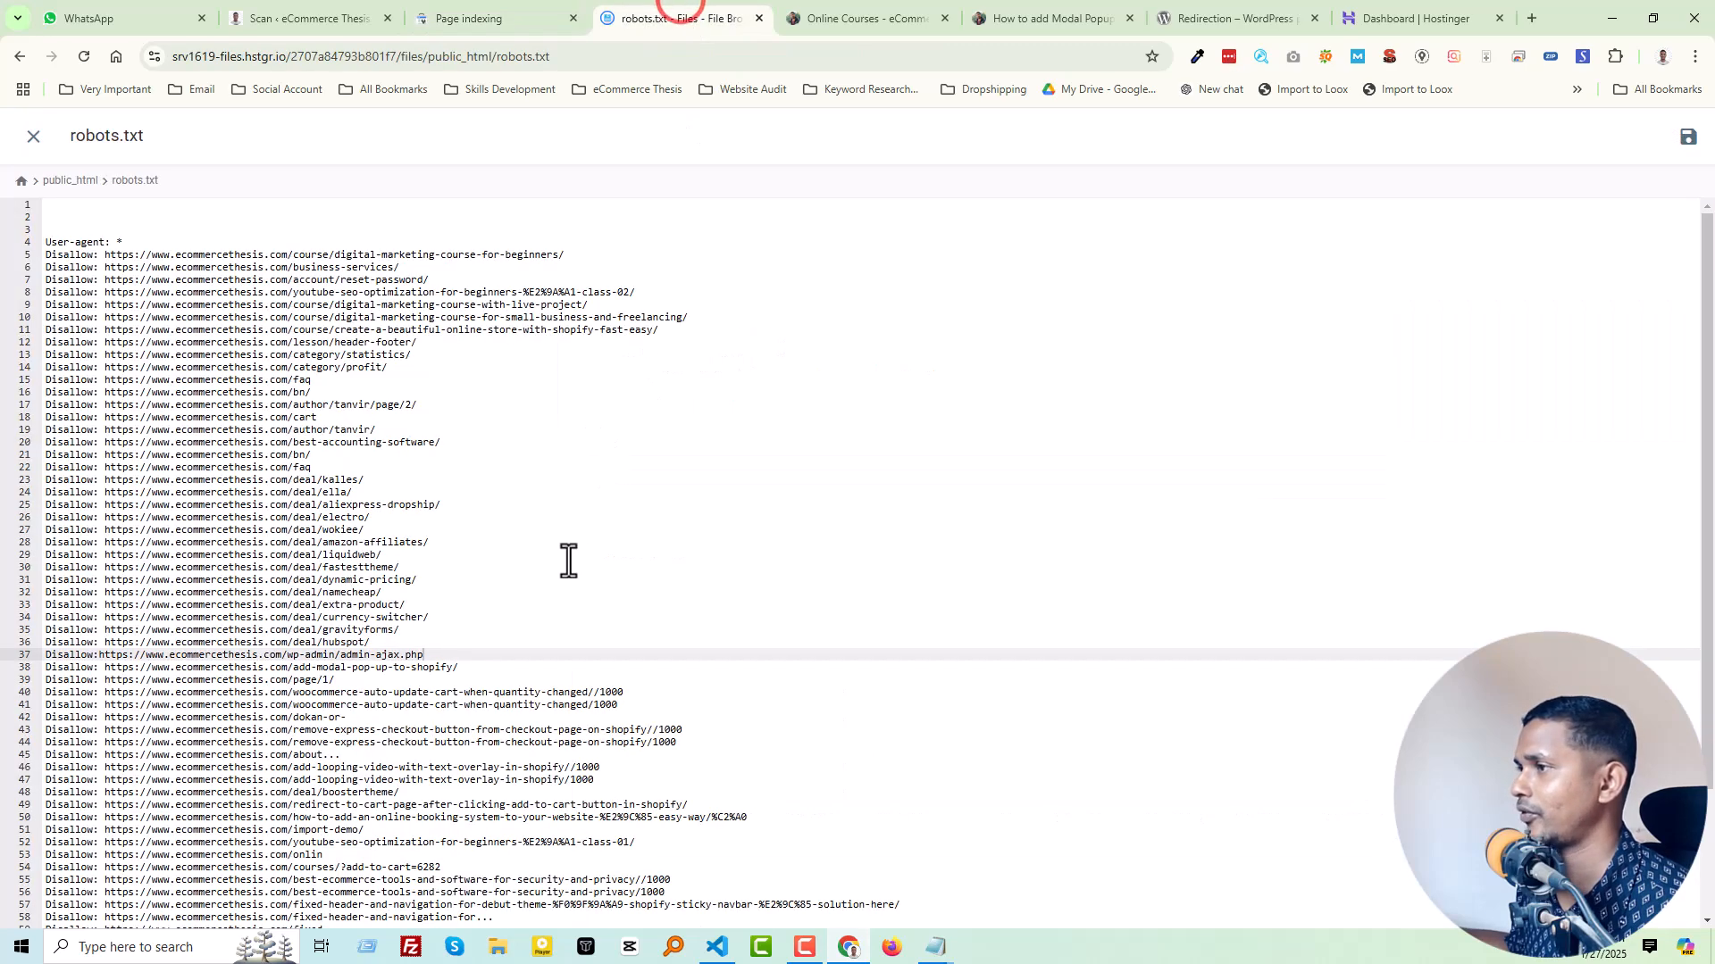
left_click(506, 5)
scroll(679, 661, "down", 5)
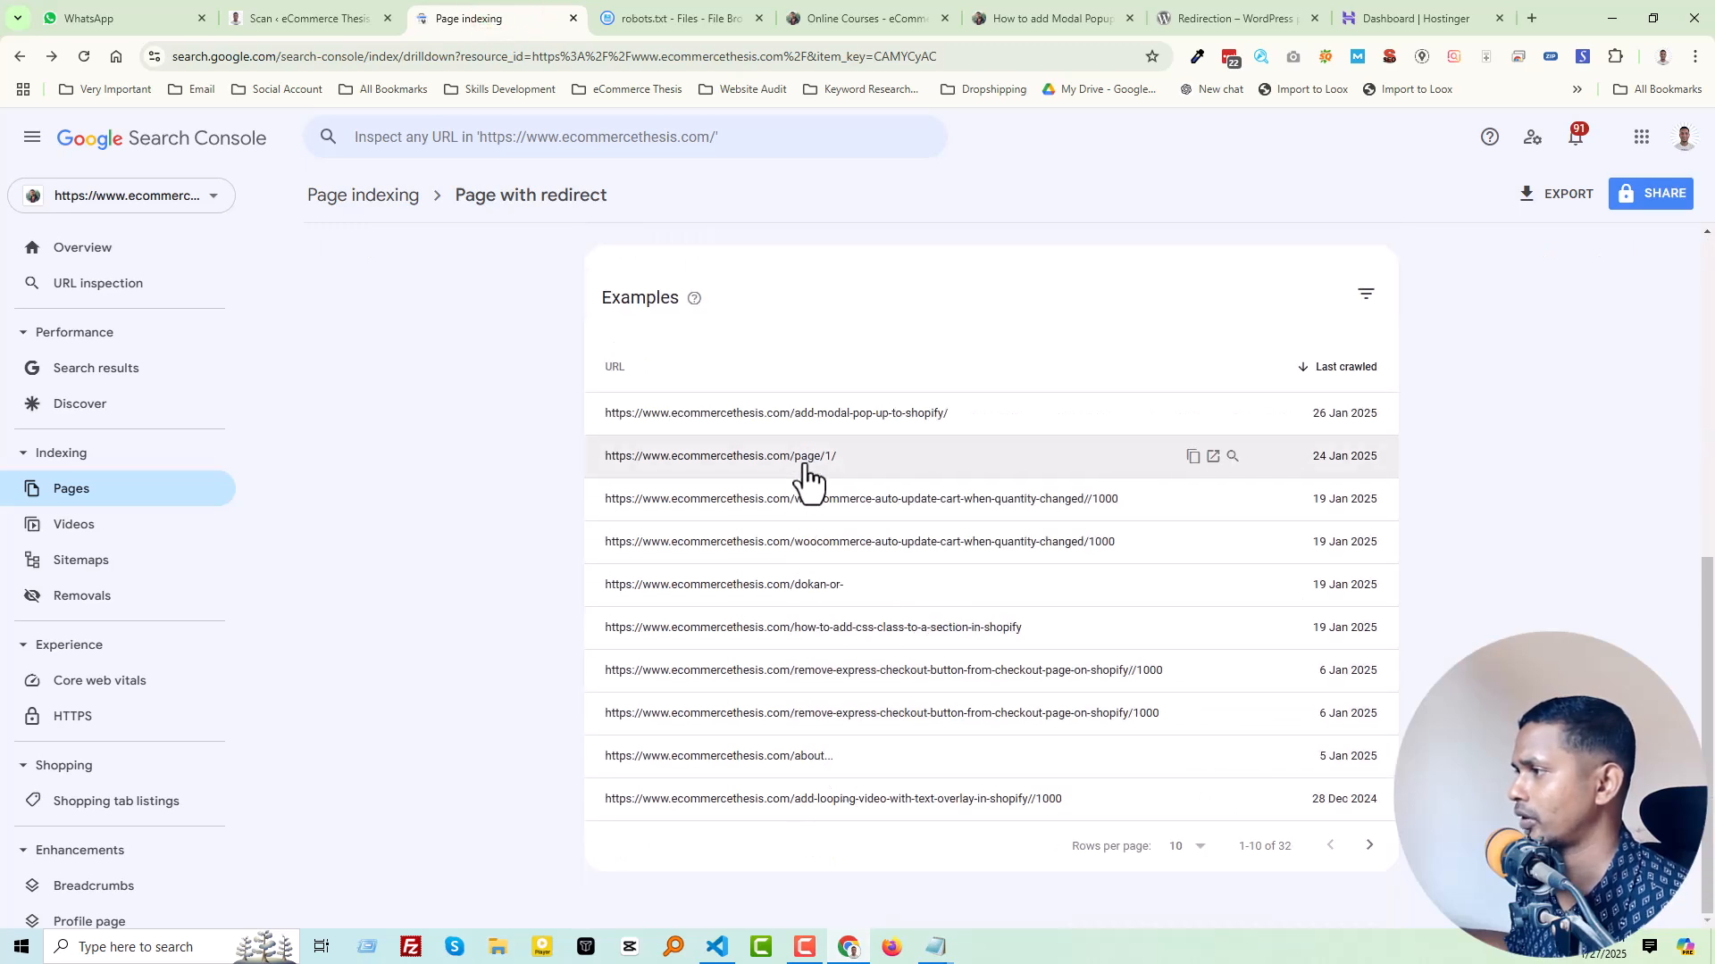
left_click(687, 18)
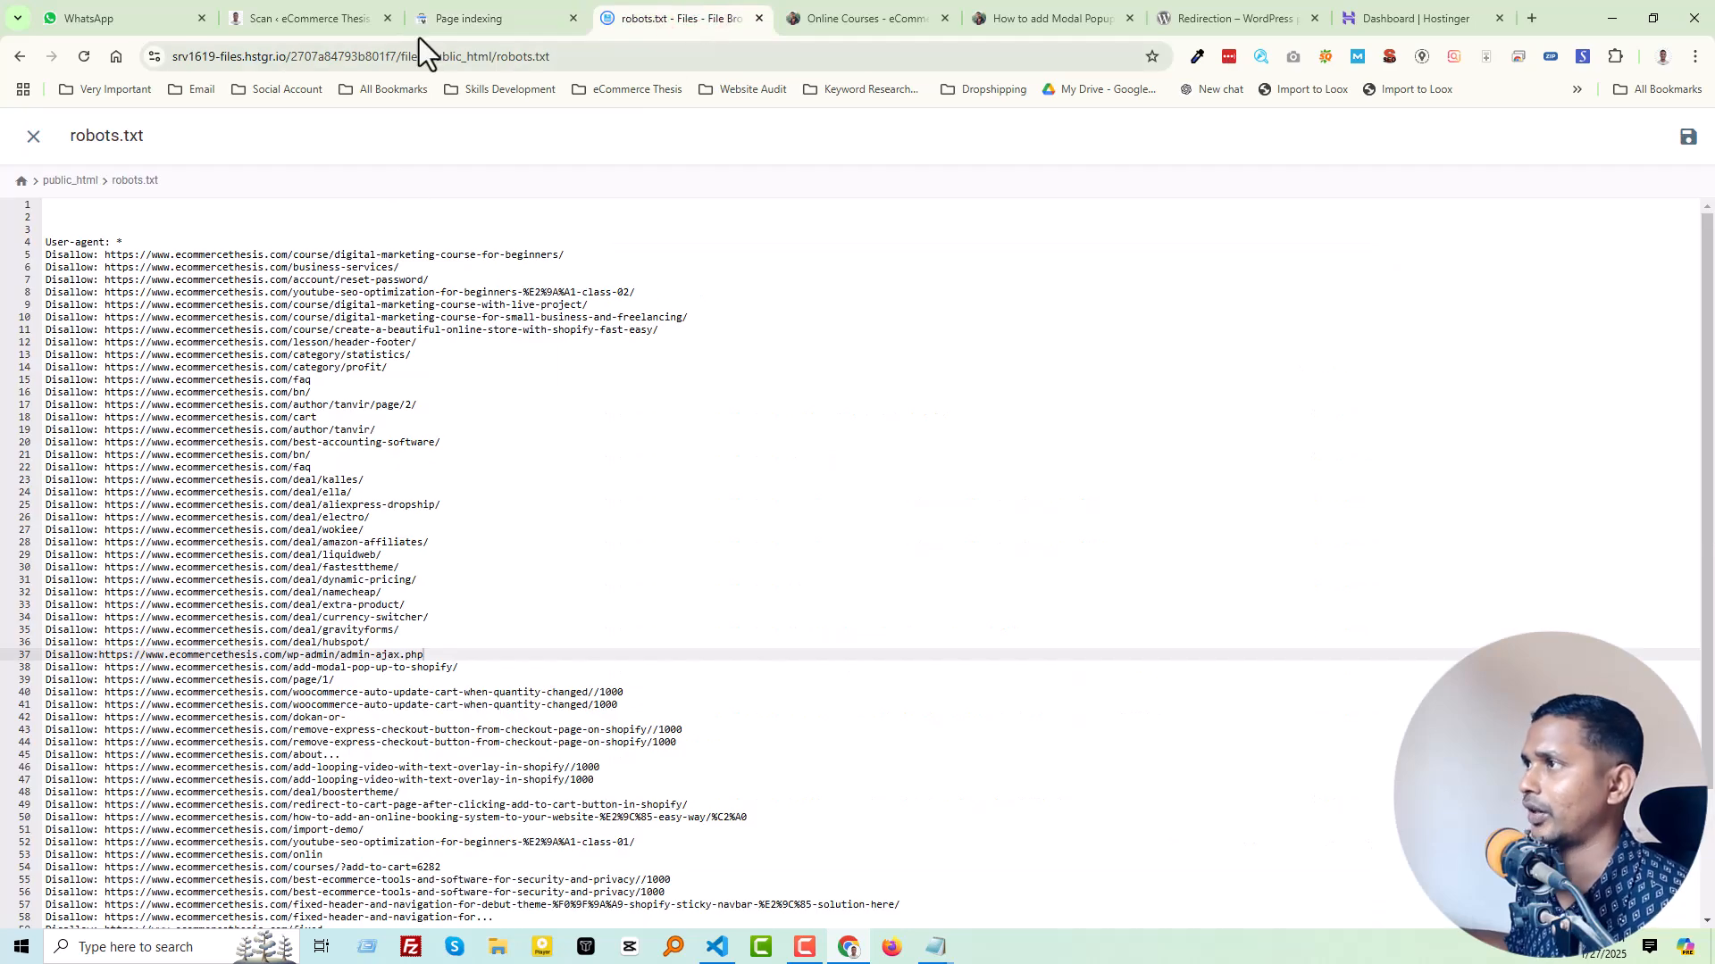
left_click(484, 14)
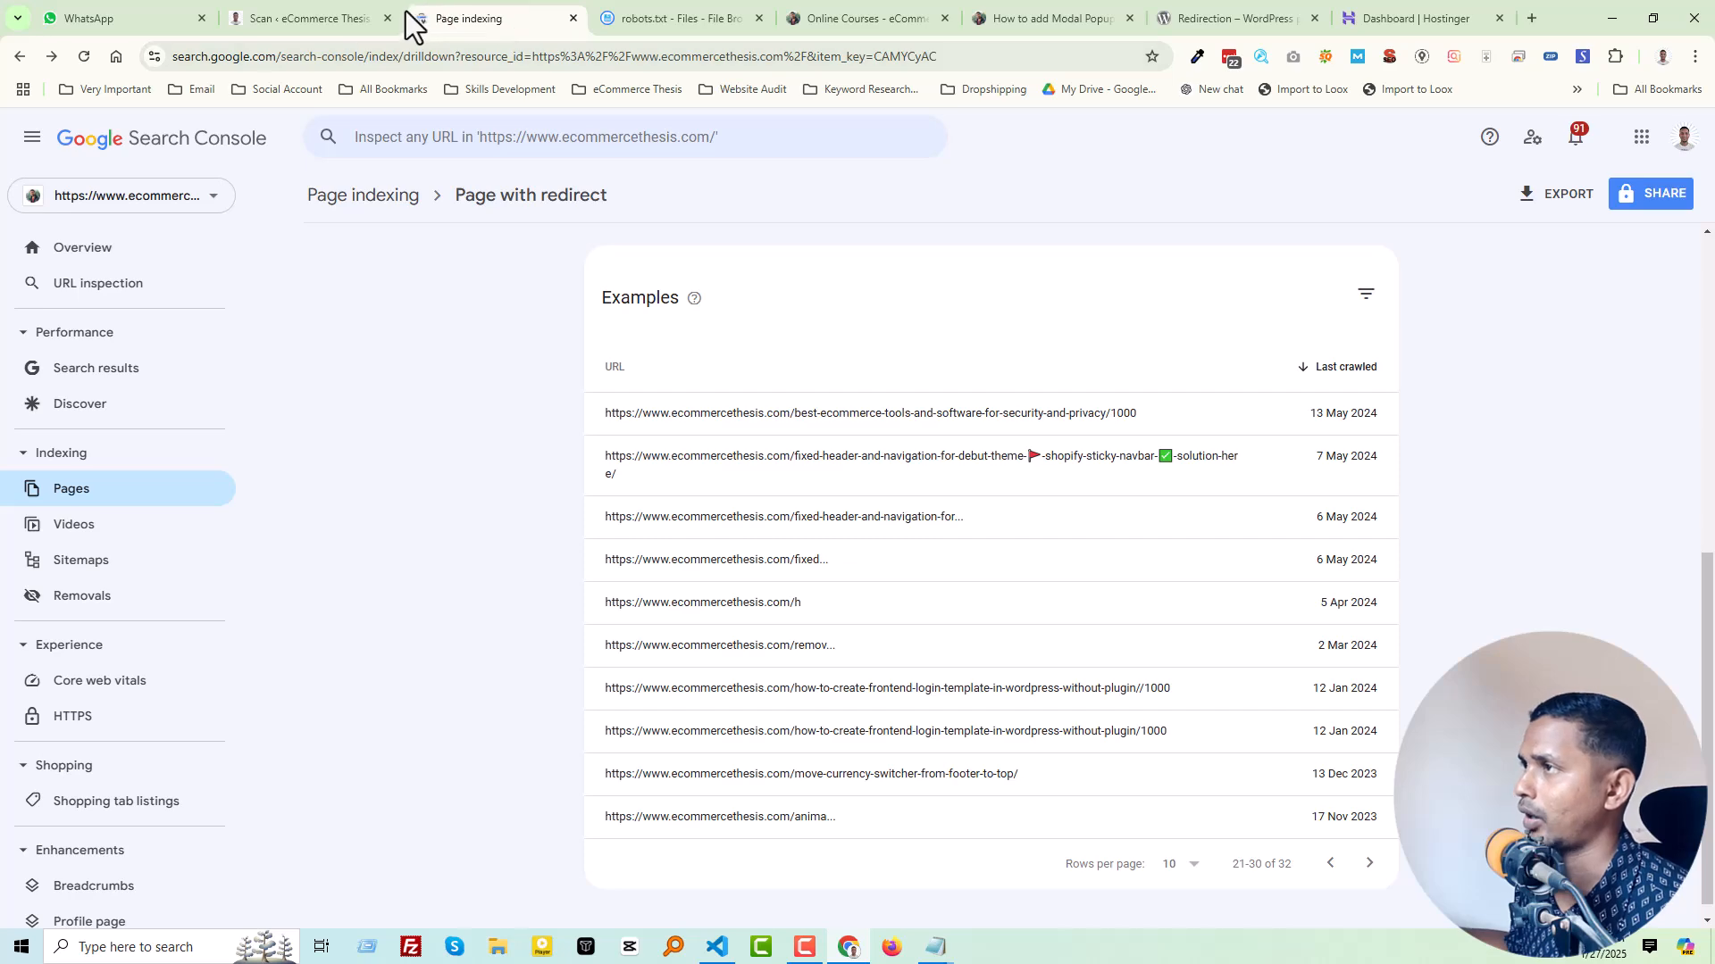
left_click(652, 4)
left_click(507, 11)
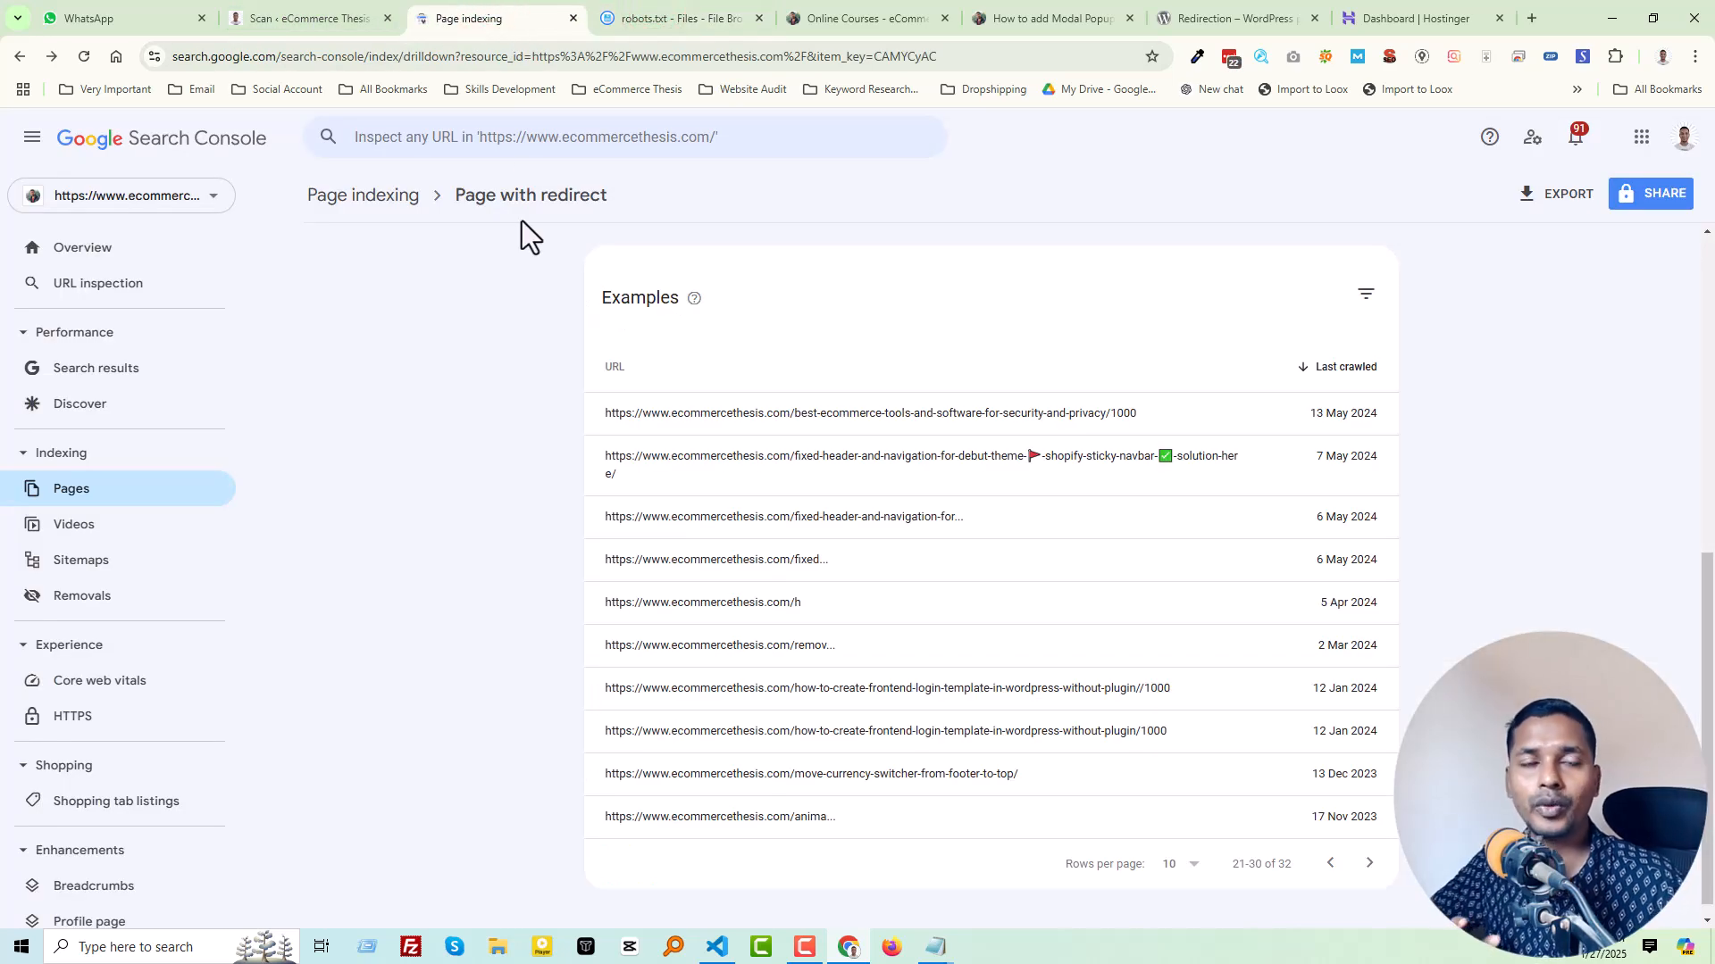